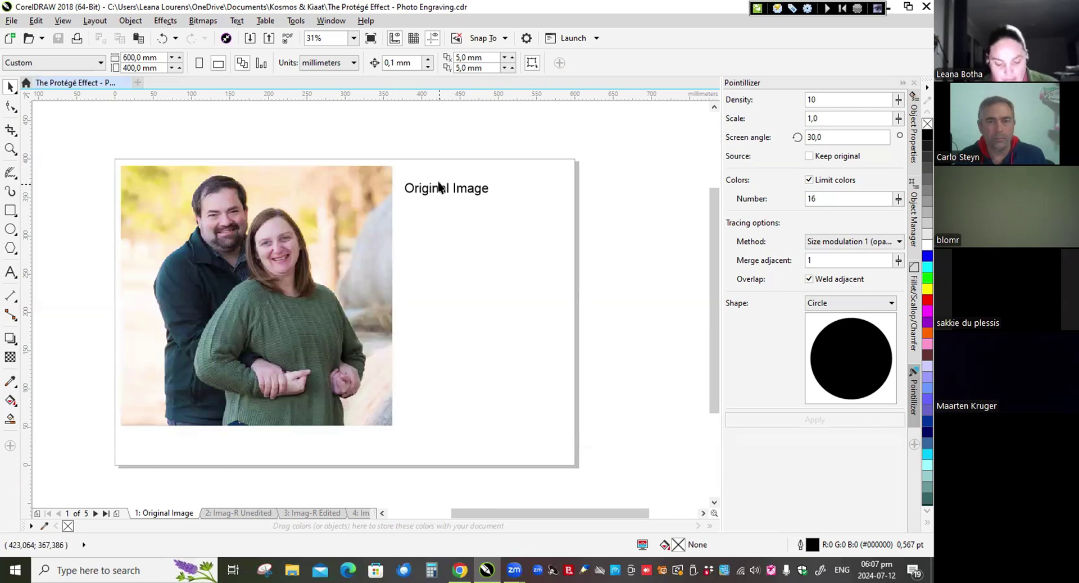
Step: Switch to the ImagR site in Chrome and upload the photo bf (2) from the family photo folder as a grayscale import
{"action": "left_click", "coordinate": [460, 570]}
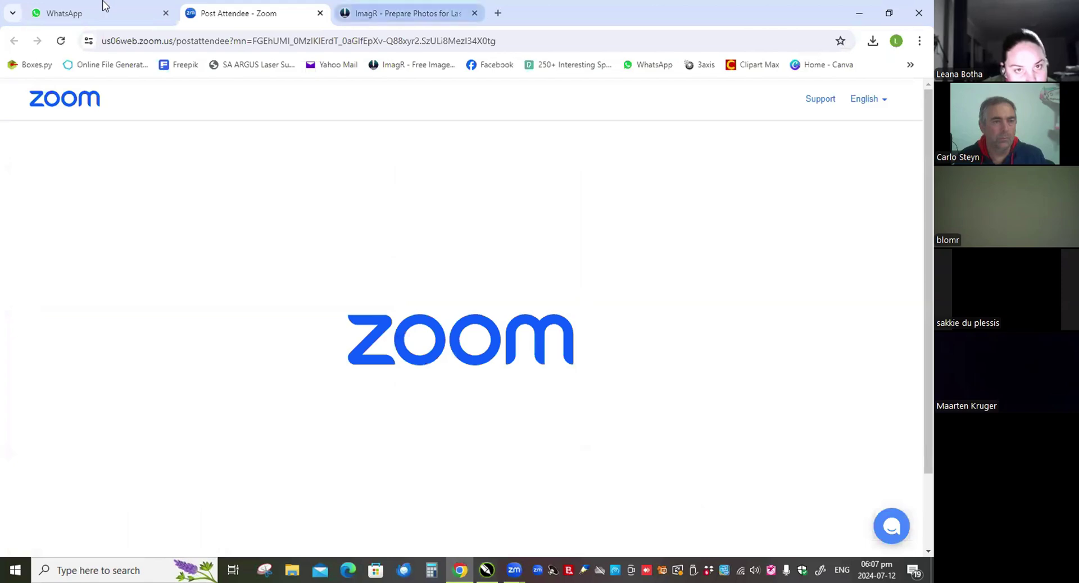
{"action": "left_click", "coordinate": [405, 13]}
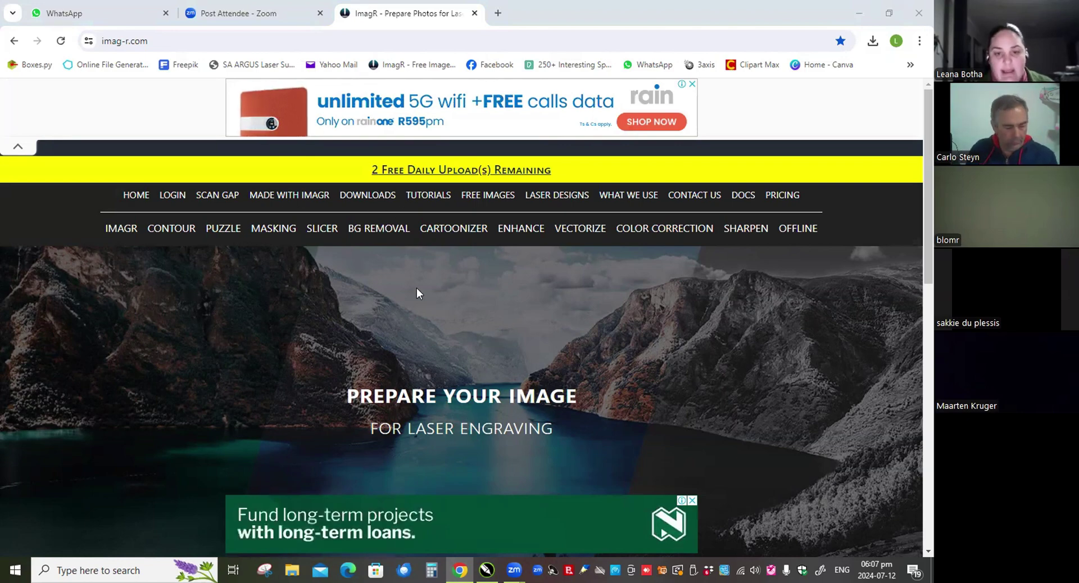
{"action": "scroll", "coordinate": [434, 309], "scroll_direction": "down", "scroll_amount": 10}
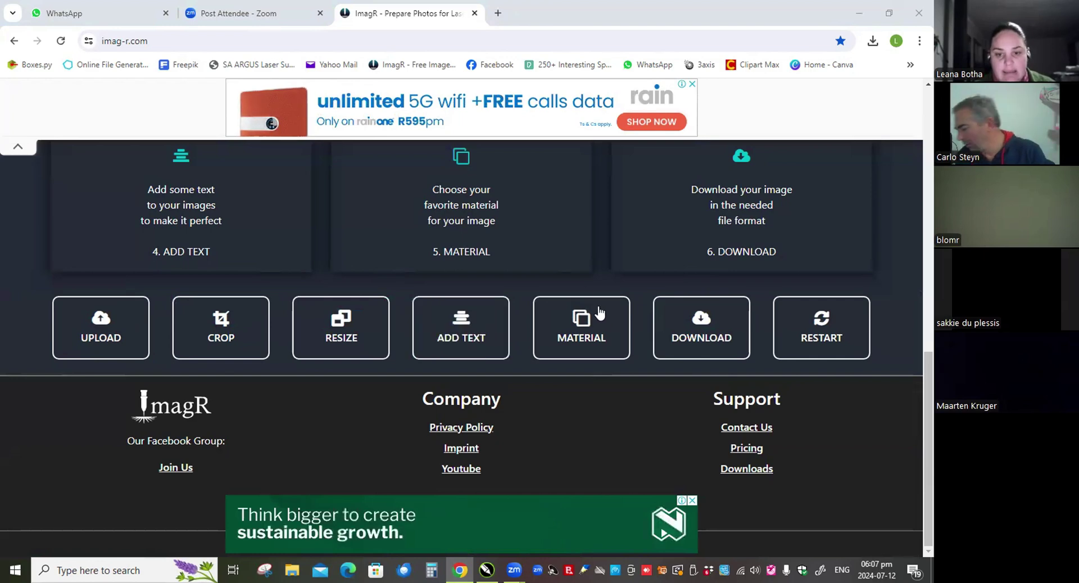
{"action": "left_click", "coordinate": [103, 320]}
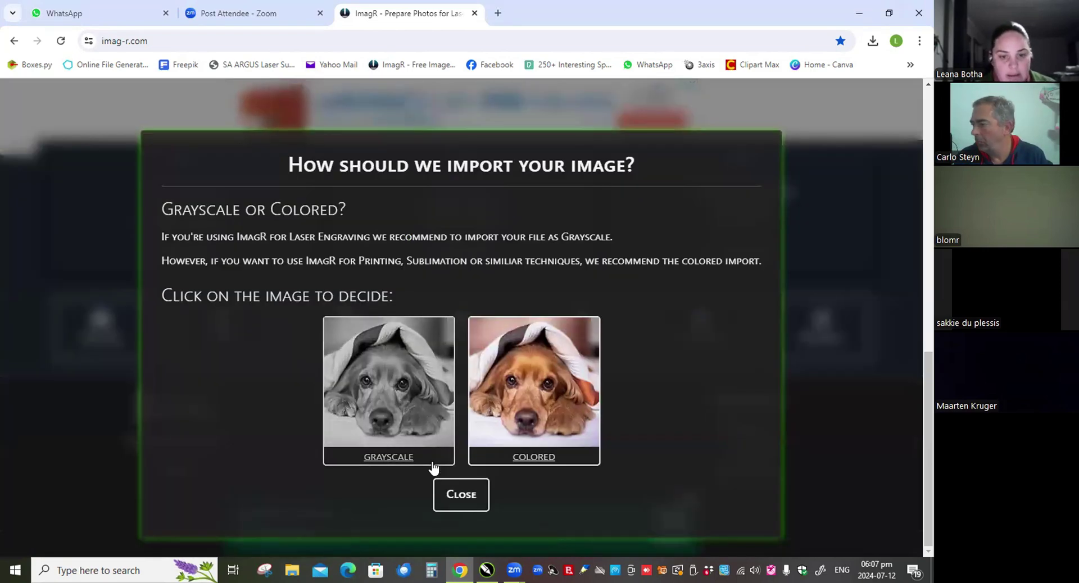
{"action": "left_click", "coordinate": [377, 403]}
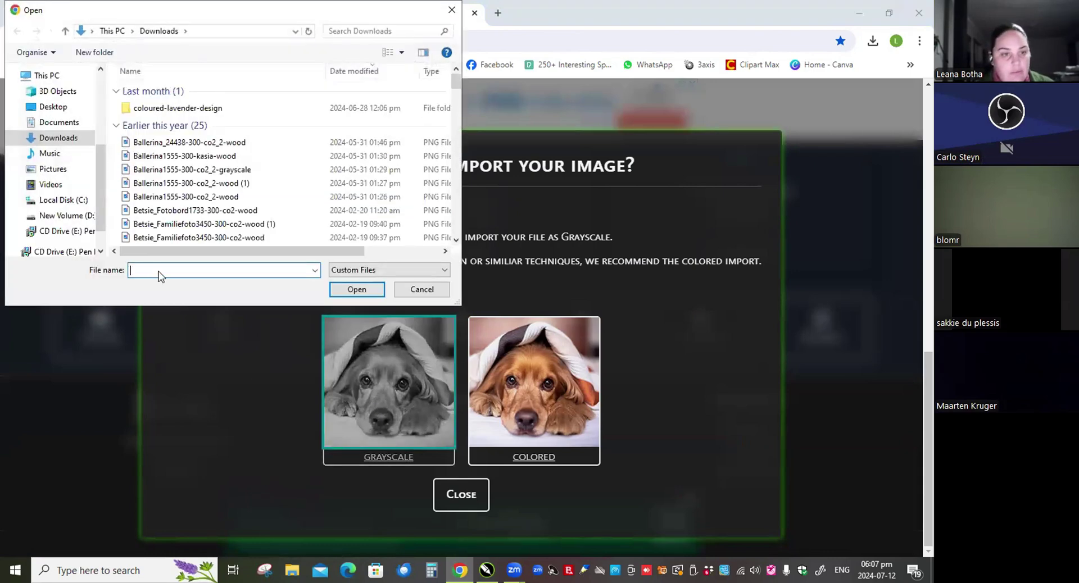
{"action": "left_click", "coordinate": [53, 169]}
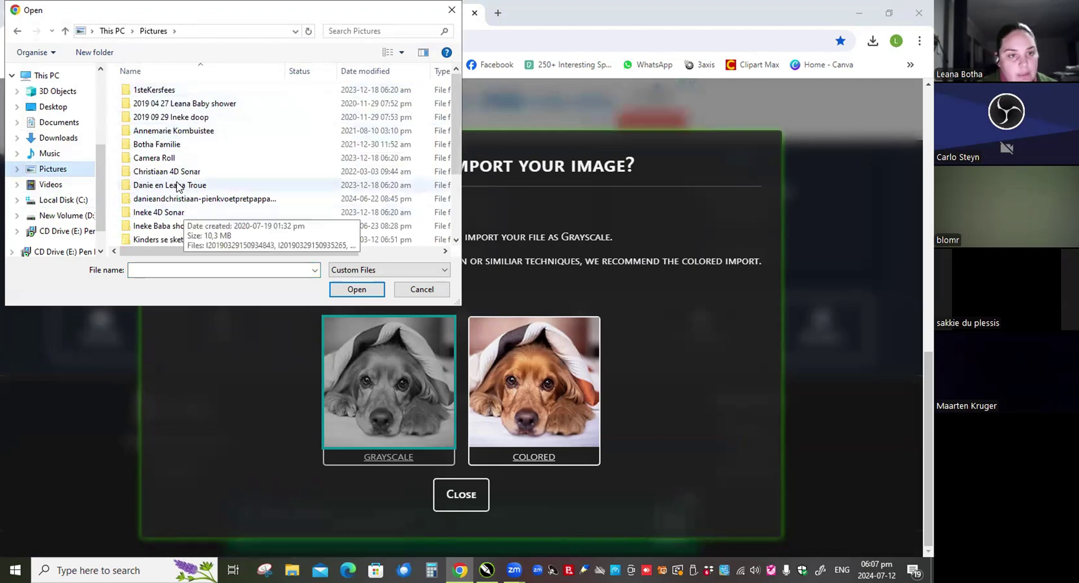
{"action": "double_click", "coordinate": [167, 145]}
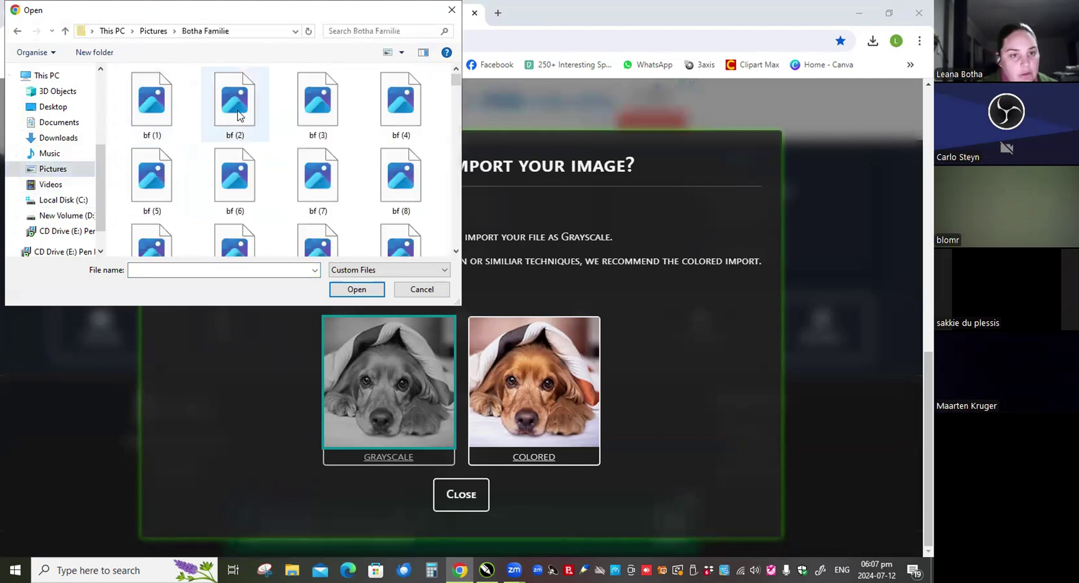
{"action": "left_click", "coordinate": [237, 115]}
{"action": "left_click", "coordinate": [360, 290]}
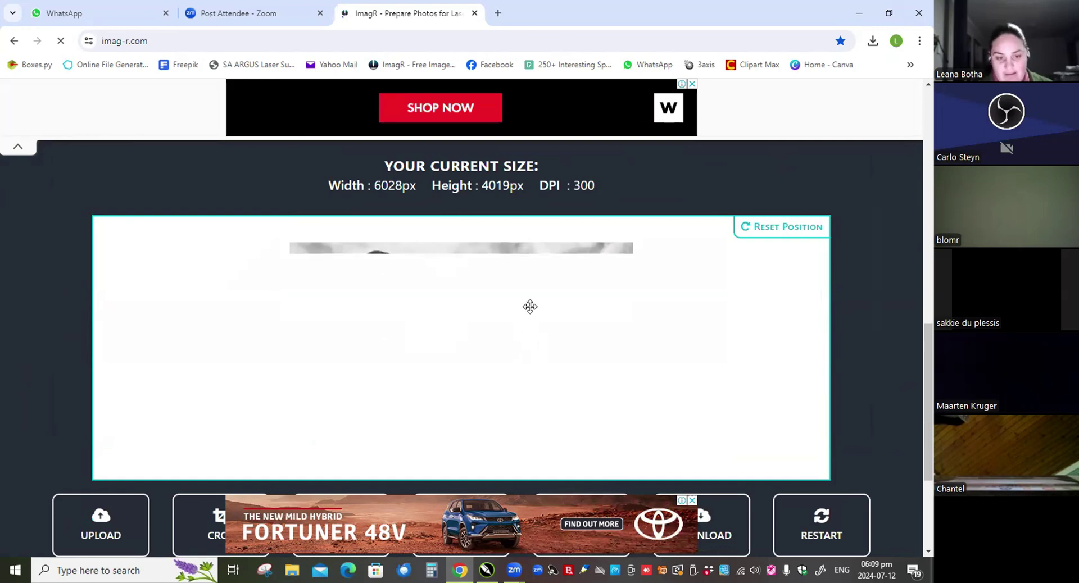
Step: Open the Crop tool for the uploaded photo and review its measurement, size, square crop and round edges options
{"action": "scroll", "coordinate": [530, 306], "scroll_direction": "down", "scroll_amount": 1}
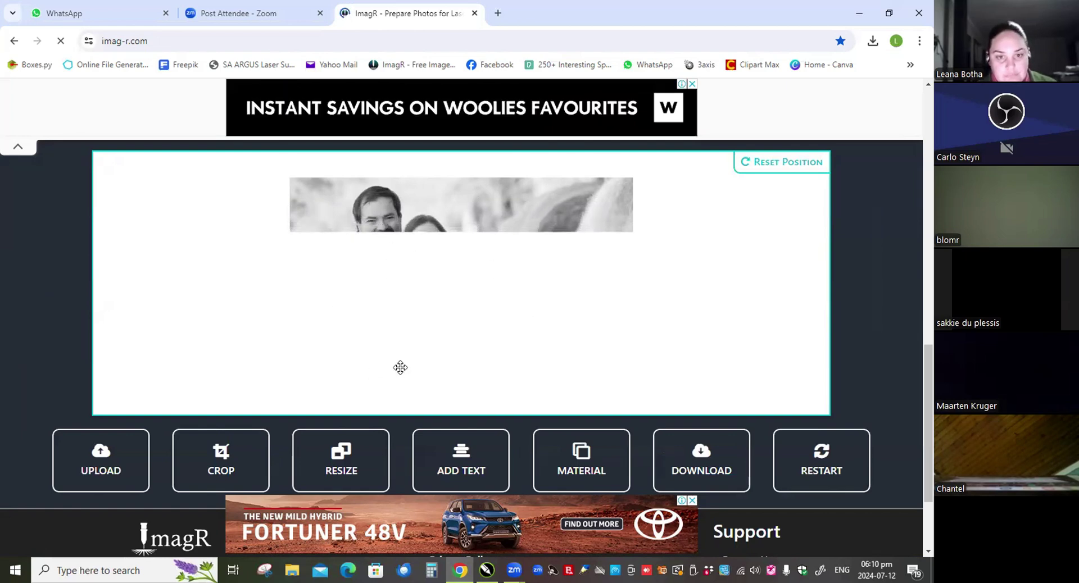
{"action": "left_click", "coordinate": [221, 457]}
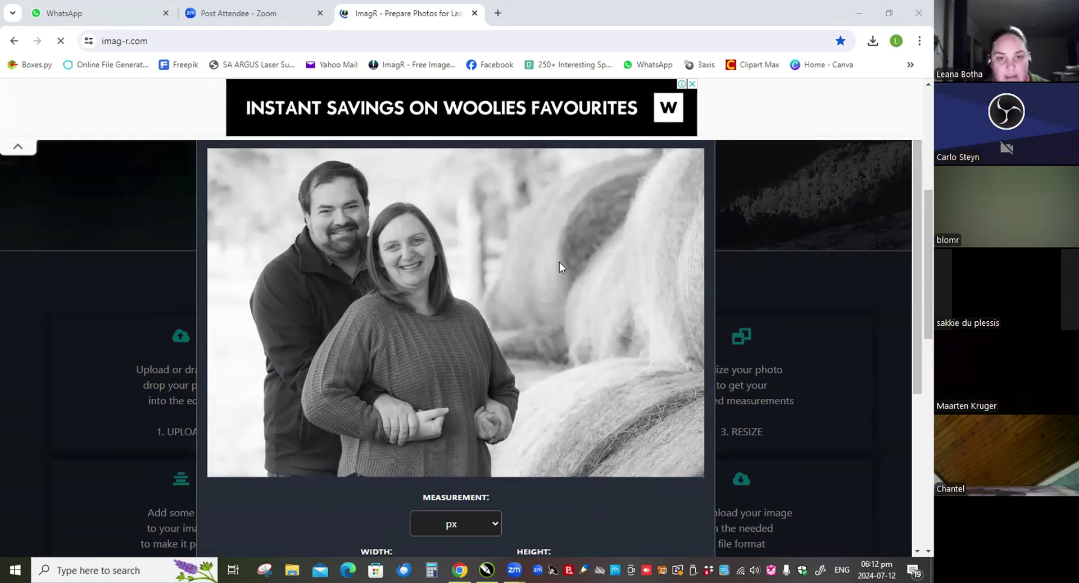
{"action": "scroll", "coordinate": [538, 396], "scroll_direction": "down", "scroll_amount": 3}
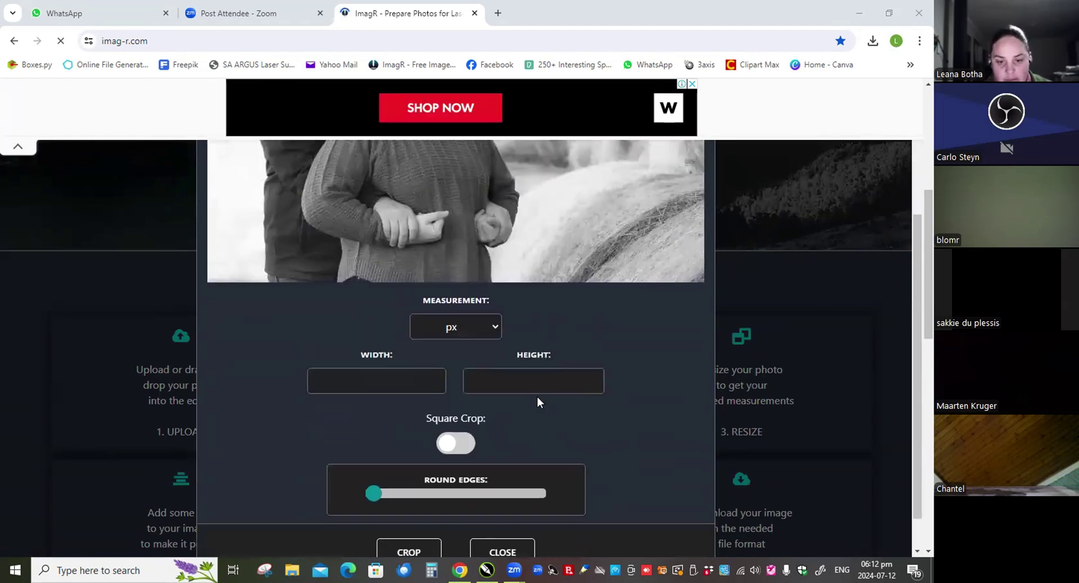
{"action": "scroll", "coordinate": [538, 397], "scroll_direction": "up", "scroll_amount": 3}
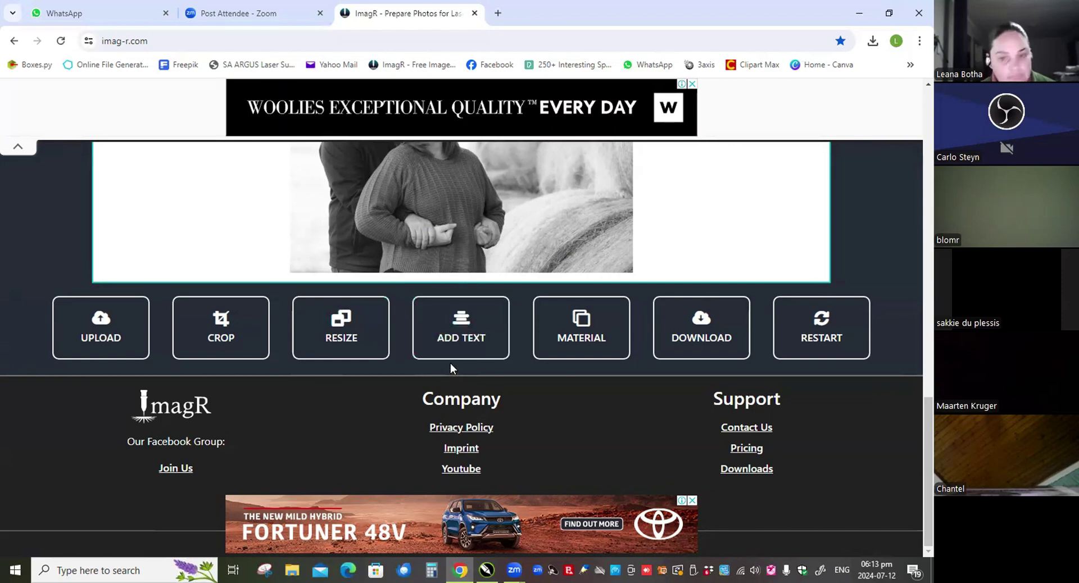
{"action": "left_click", "coordinate": [571, 320]}
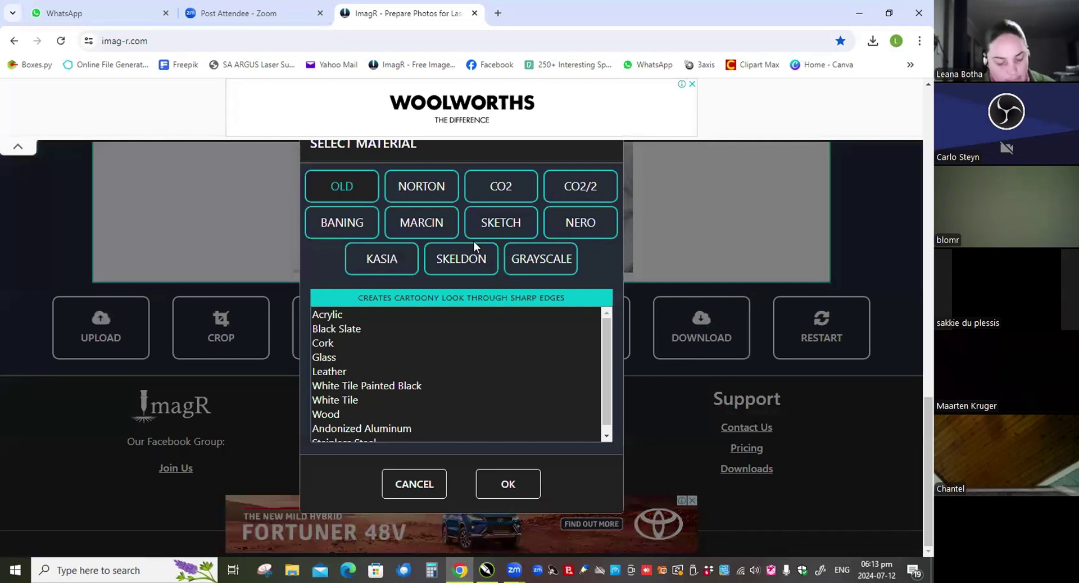
{"action": "left_click", "coordinate": [505, 191]}
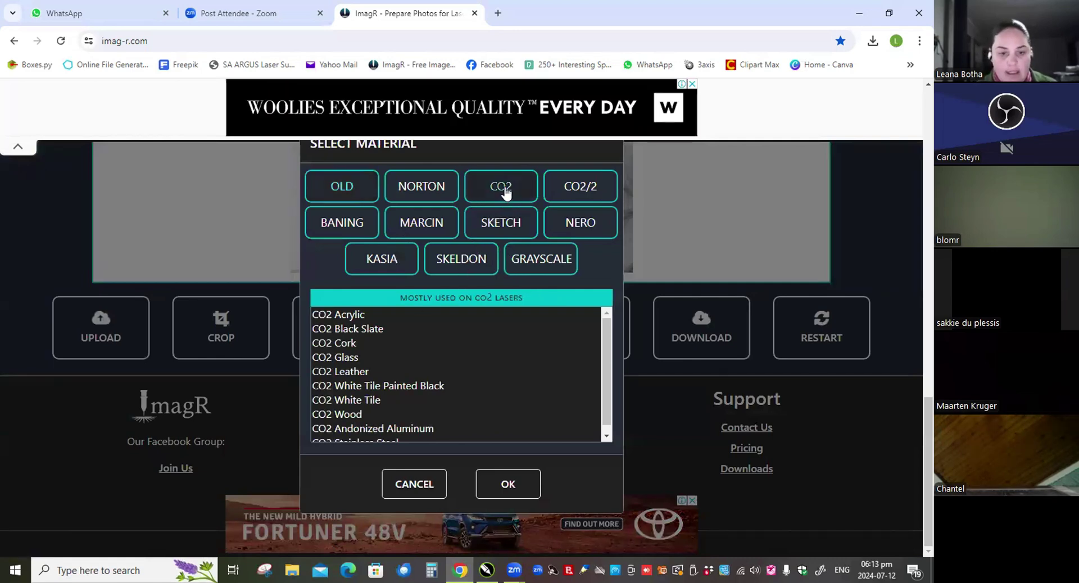
{"action": "left_click", "coordinate": [344, 416]}
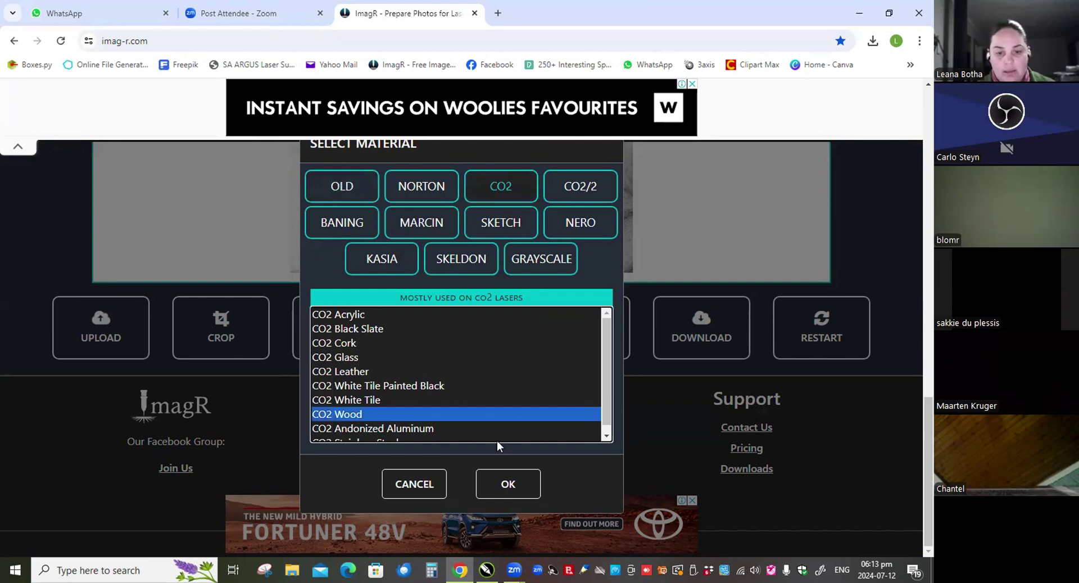
{"action": "left_click", "coordinate": [414, 484]}
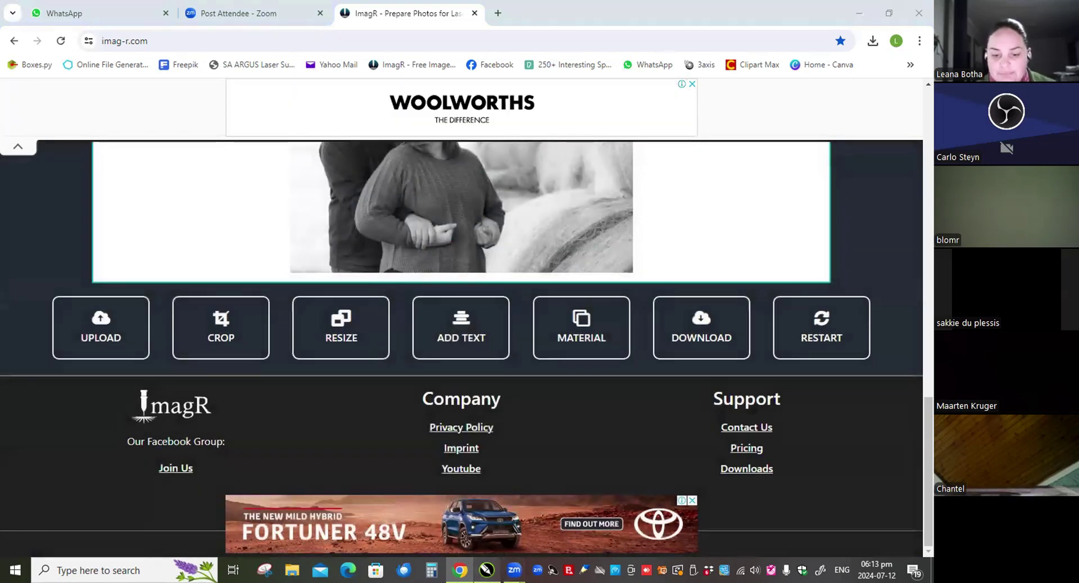
Step: Switch to CorelDRAW and compare the original, background-removed and Imag-R versions of the photo on the Imag-R Unedited page
{"action": "left_click", "coordinate": [486, 571]}
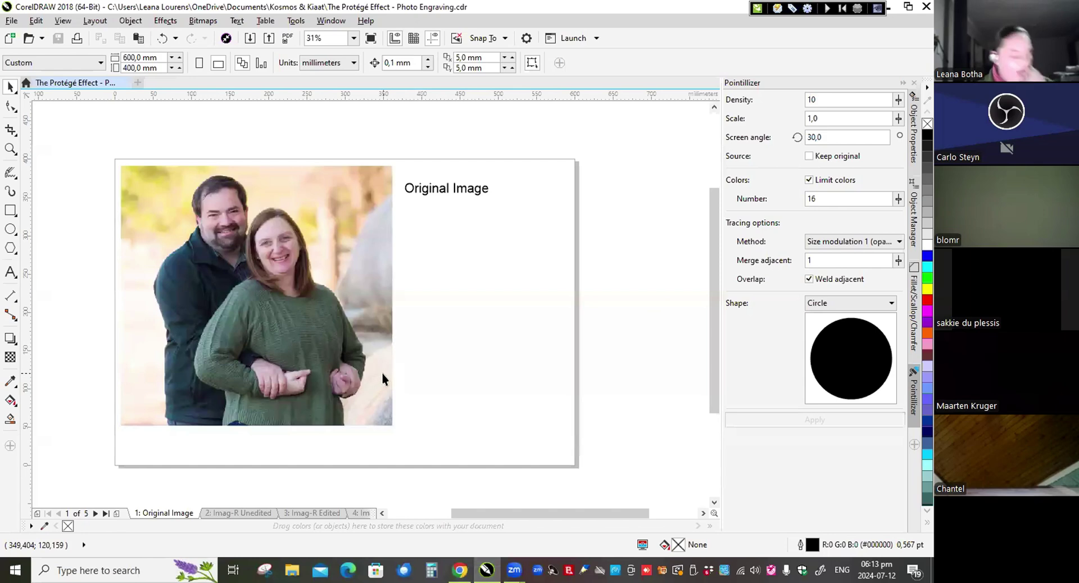
{"action": "left_click", "coordinate": [247, 513]}
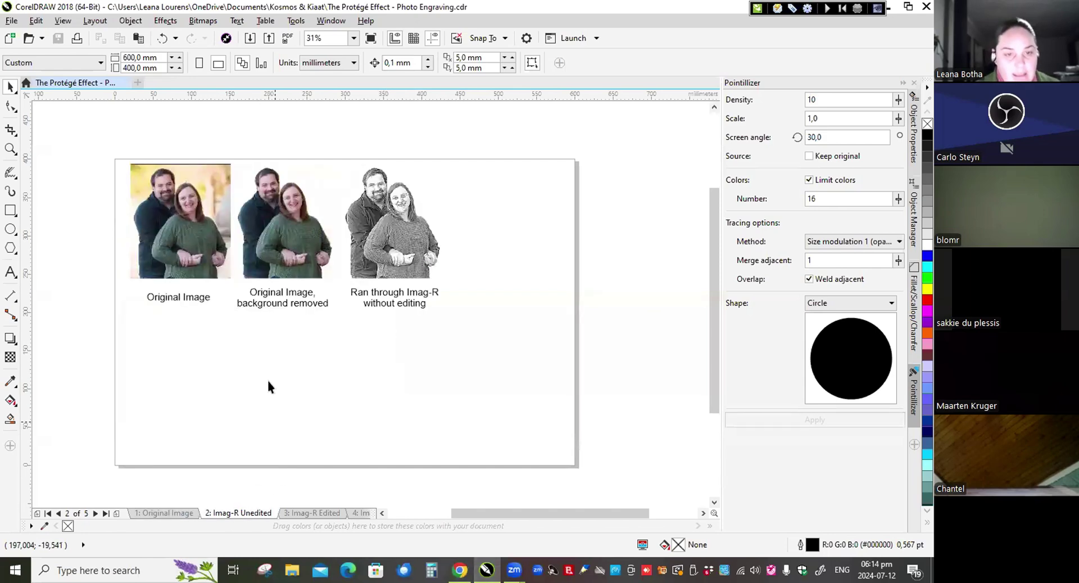
{"action": "scroll", "coordinate": [120, 203], "scroll_direction": "up", "scroll_amount": 2}
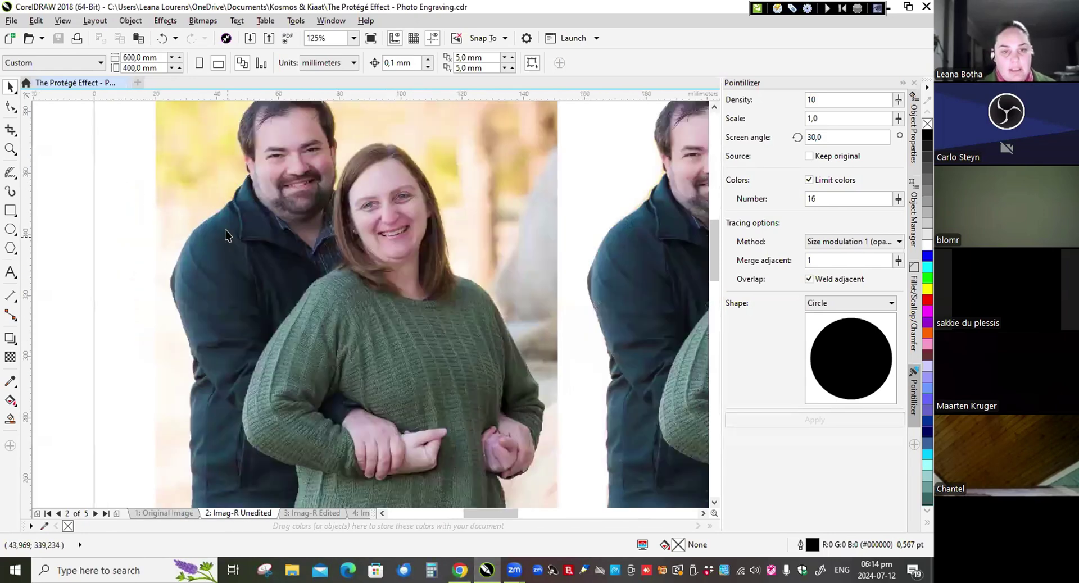
{"action": "scroll", "coordinate": [217, 293], "scroll_direction": "down", "scroll_amount": 1}
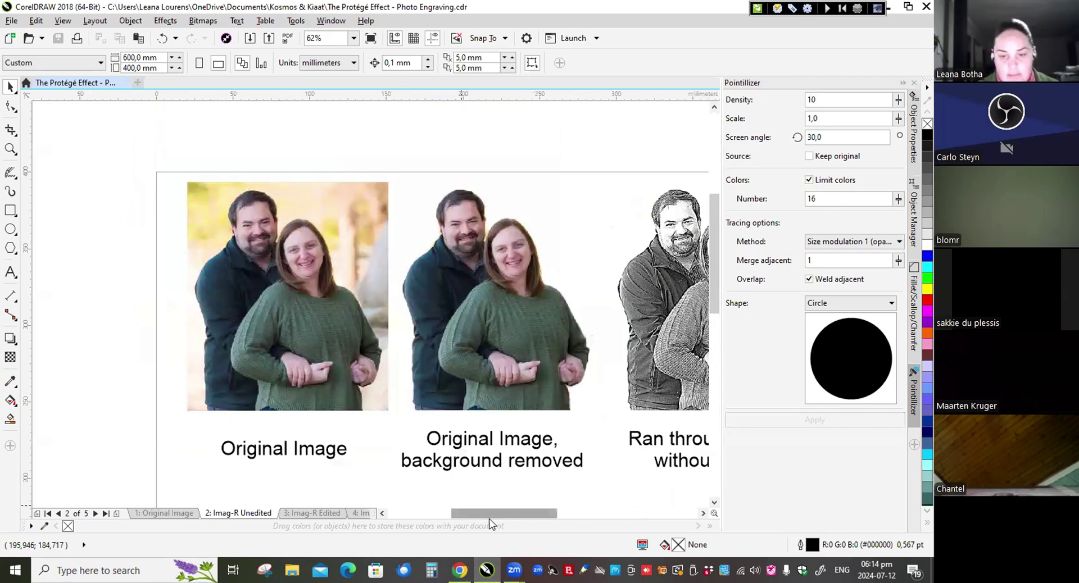
{"action": "left_click_drag", "start_coordinate": [486, 517], "coordinate": [467, 517]}
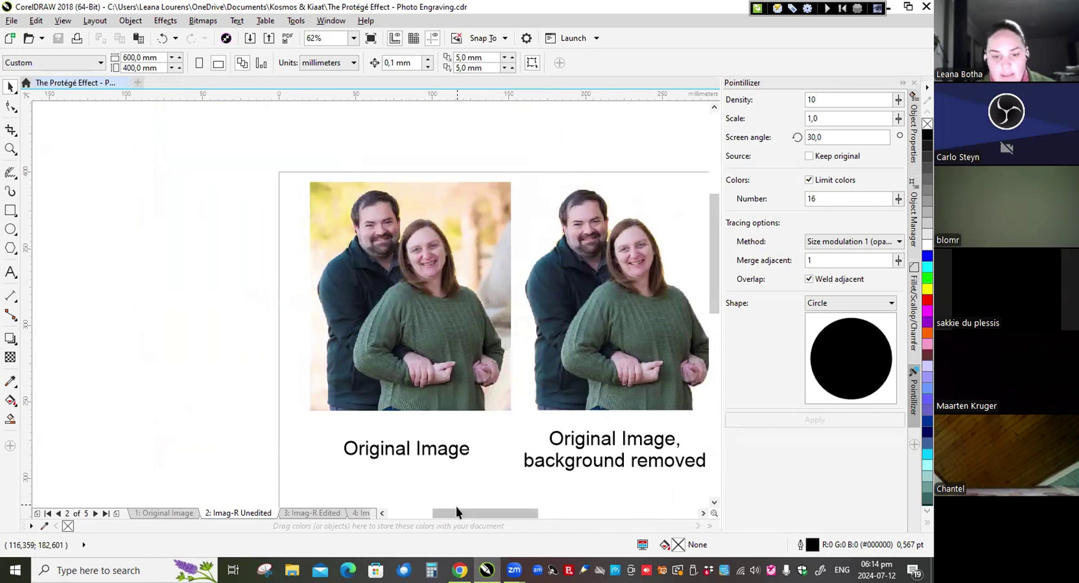
{"action": "left_click_drag", "start_coordinate": [461, 517], "coordinate": [487, 517]}
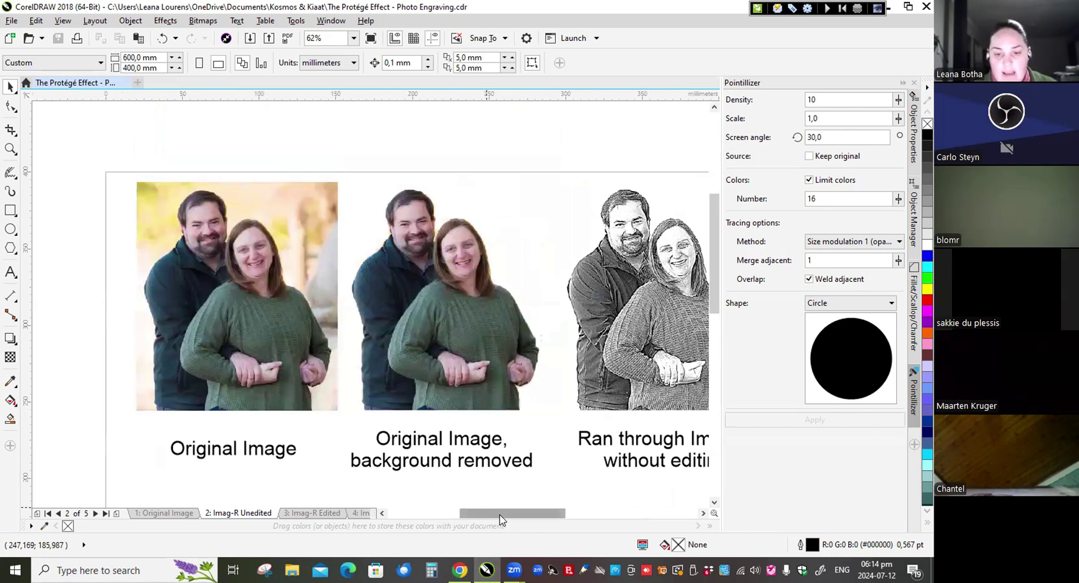
{"action": "left_click_drag", "start_coordinate": [500, 515], "coordinate": [528, 526]}
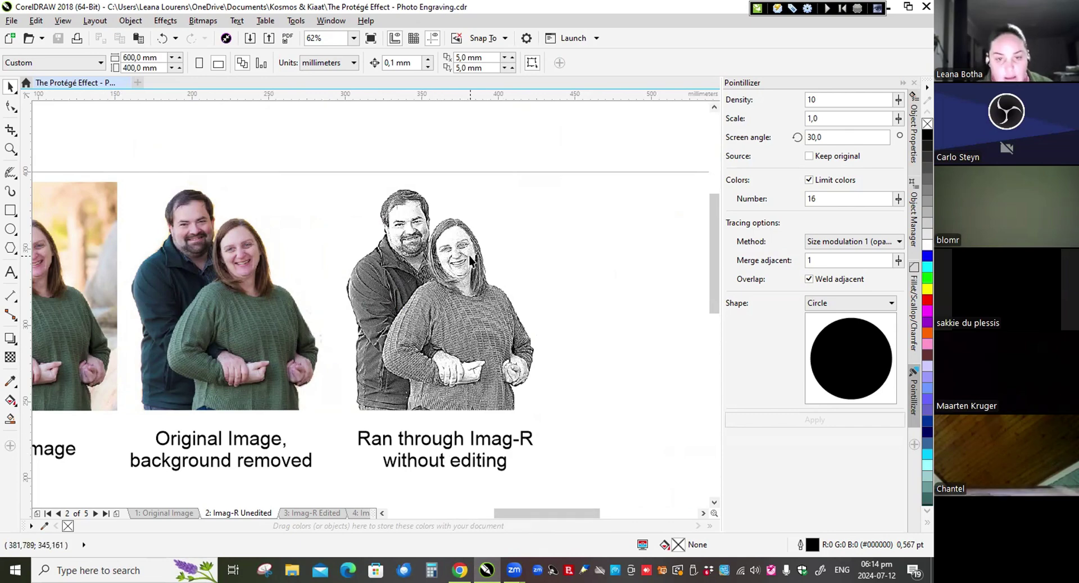
Step: Examine the dot pattern on both faces in the unedited Imag-R result up close, then view the whole page again
{"action": "scroll", "coordinate": [471, 261], "scroll_direction": "up", "scroll_amount": 5}
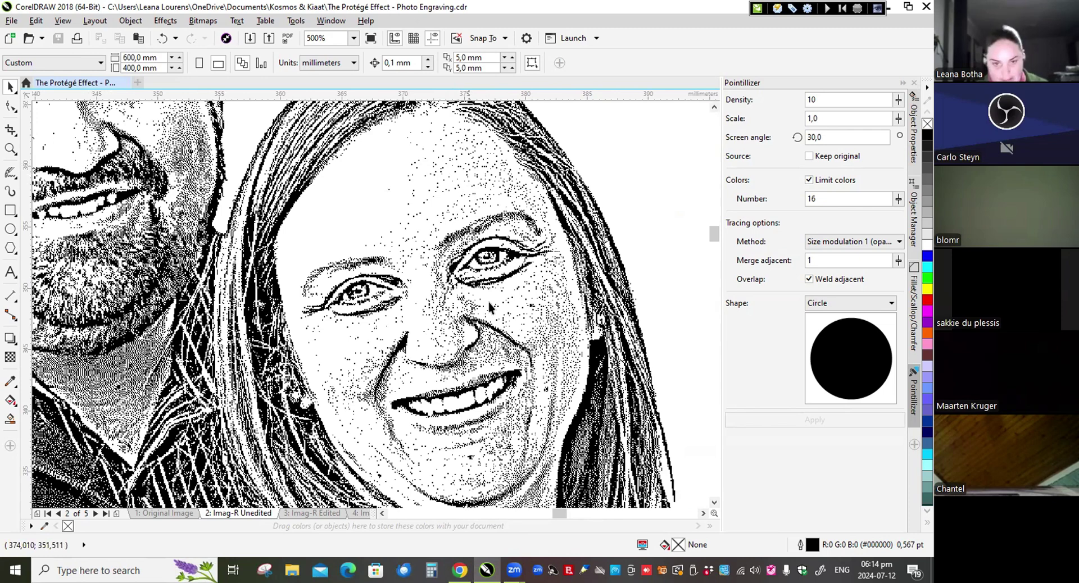
{"action": "scroll", "coordinate": [494, 354], "scroll_direction": "down", "scroll_amount": 5}
{"action": "scroll", "coordinate": [224, 183], "scroll_direction": "up", "scroll_amount": 5}
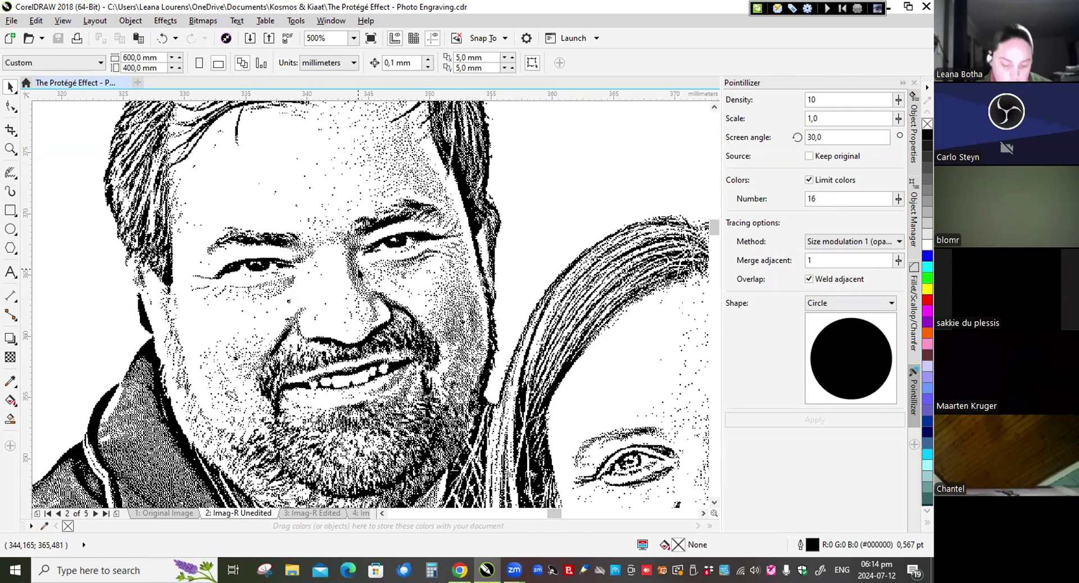
{"action": "scroll", "coordinate": [279, 303], "scroll_direction": "down", "scroll_amount": 2}
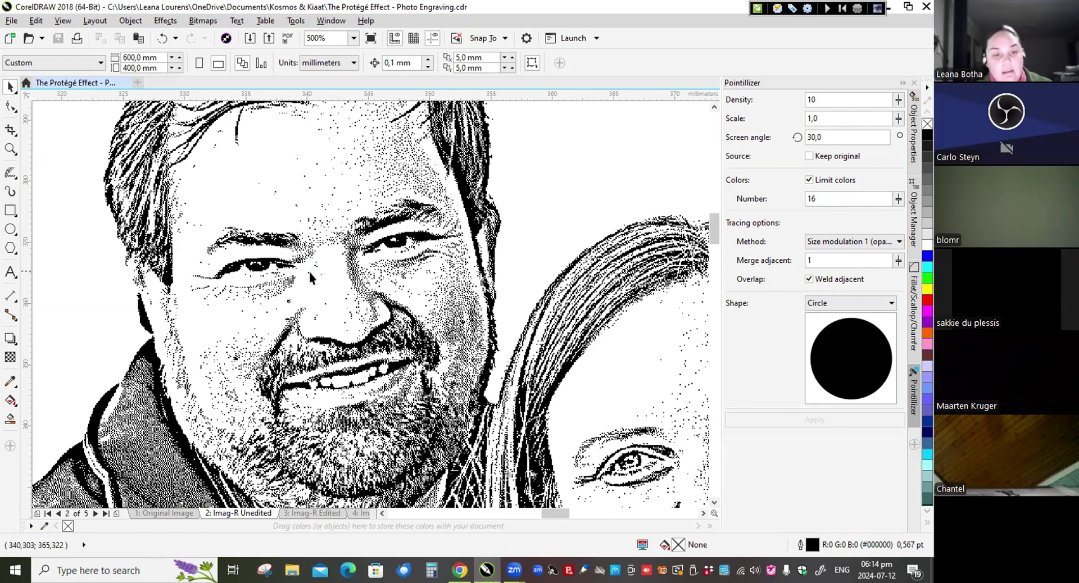
{"action": "scroll", "coordinate": [309, 271], "scroll_direction": "down", "scroll_amount": 2}
{"action": "scroll", "coordinate": [437, 292], "scroll_direction": "down", "scroll_amount": 2}
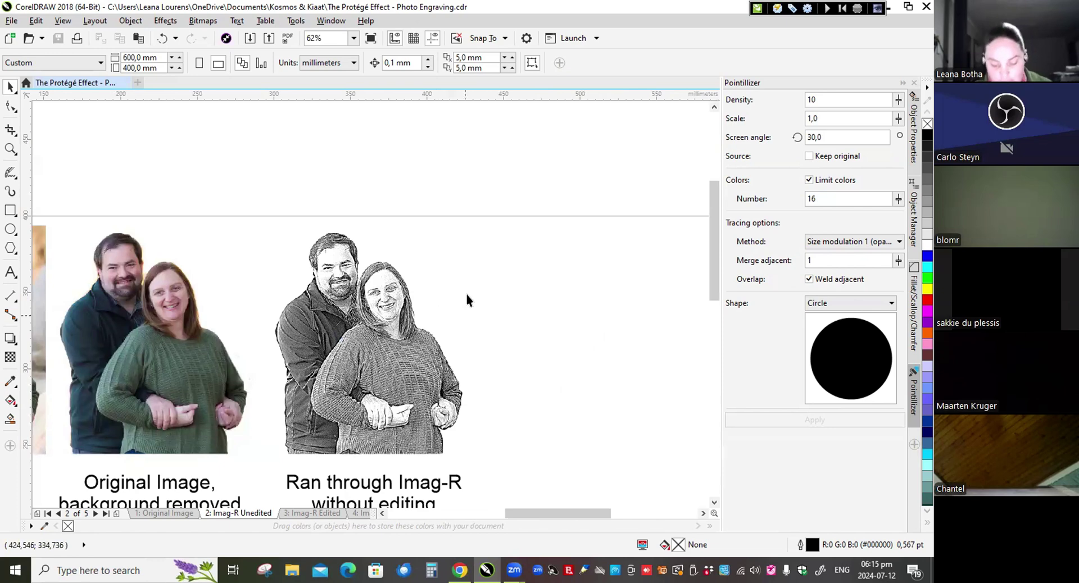
{"action": "scroll", "coordinate": [483, 230], "scroll_direction": "down", "scroll_amount": 6}
{"action": "scroll", "coordinate": [391, 276], "scroll_direction": "up", "scroll_amount": 2}
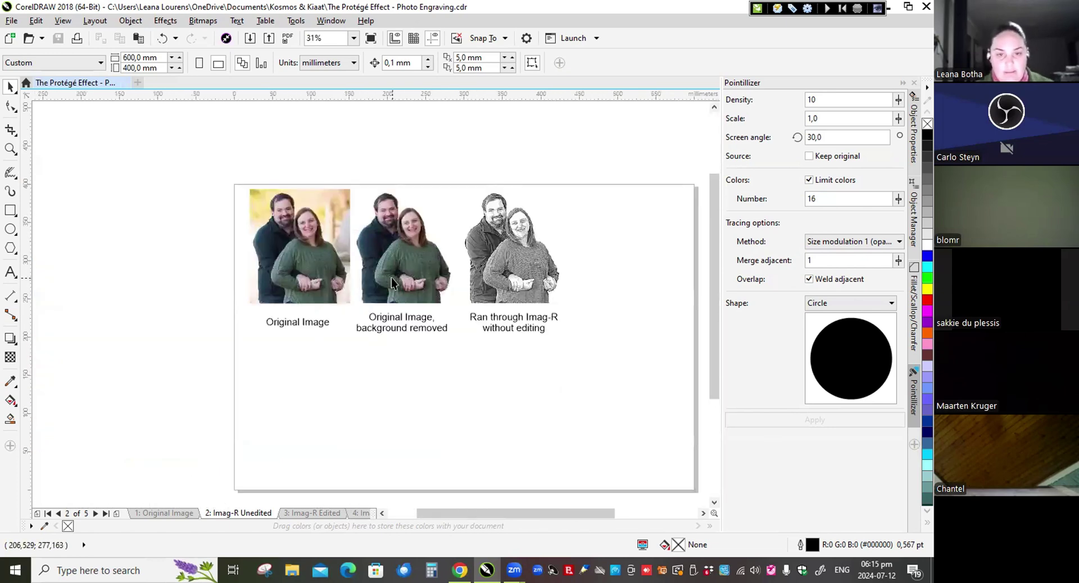
{"action": "scroll", "coordinate": [390, 281], "scroll_direction": "up", "scroll_amount": 1}
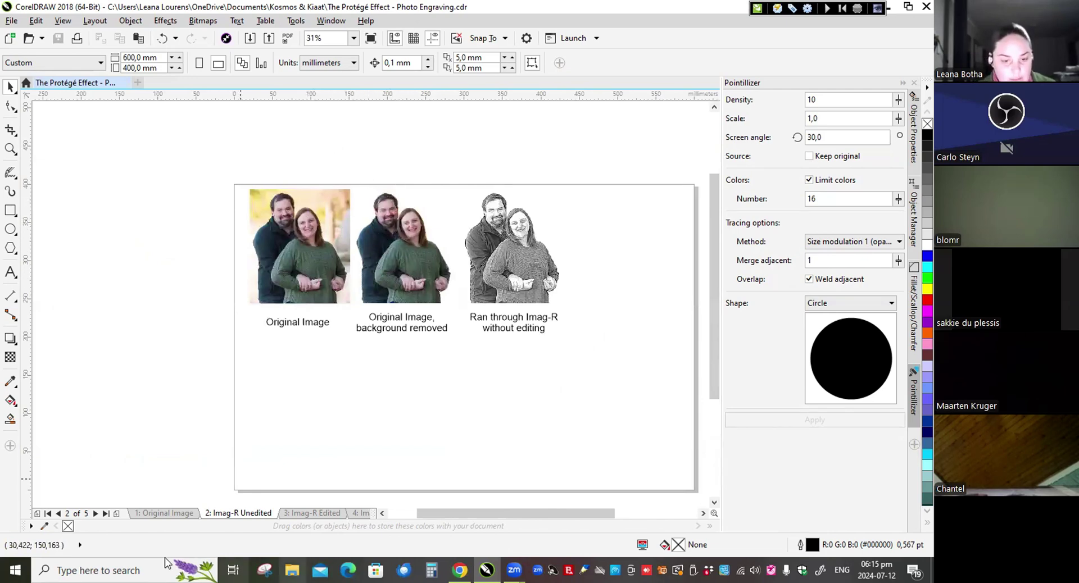
Step: Crop the photo on the Original Image page closely around the couple, to about 294 by 333 mm
{"action": "left_click", "coordinate": [164, 513]}
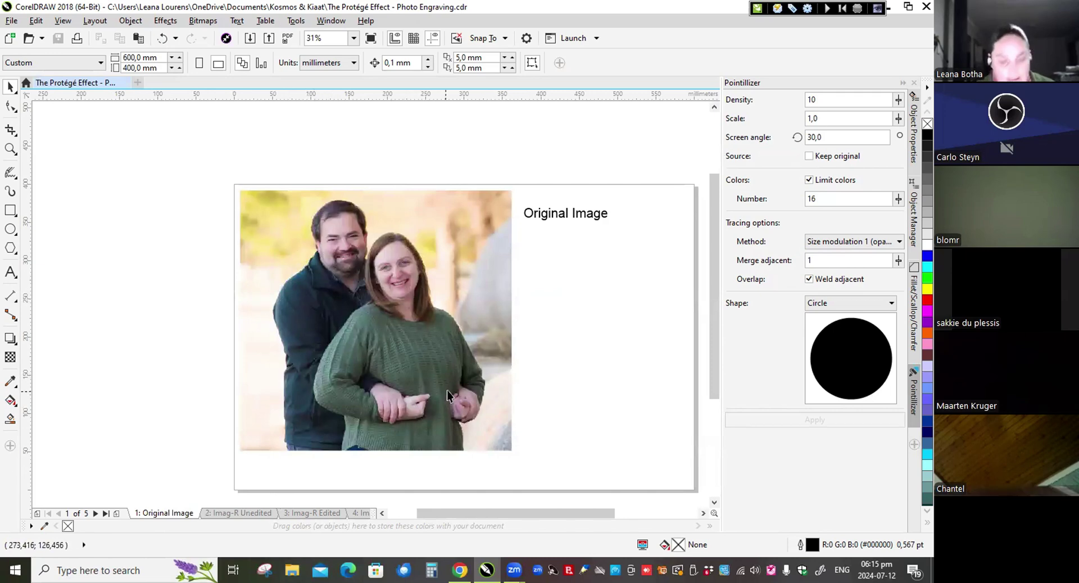
{"action": "left_click", "coordinate": [386, 289]}
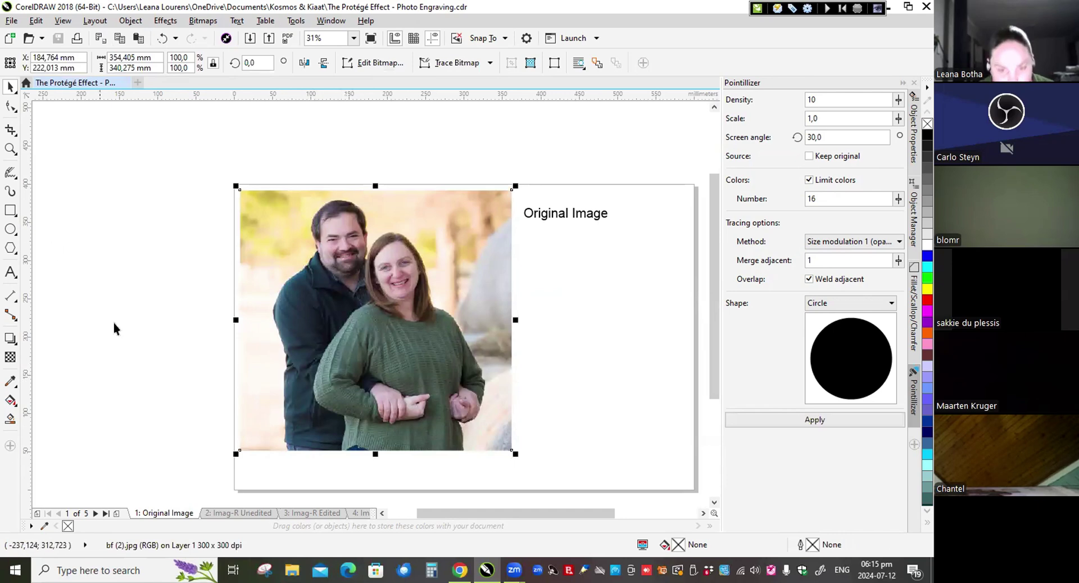
{"action": "left_click", "coordinate": [10, 130]}
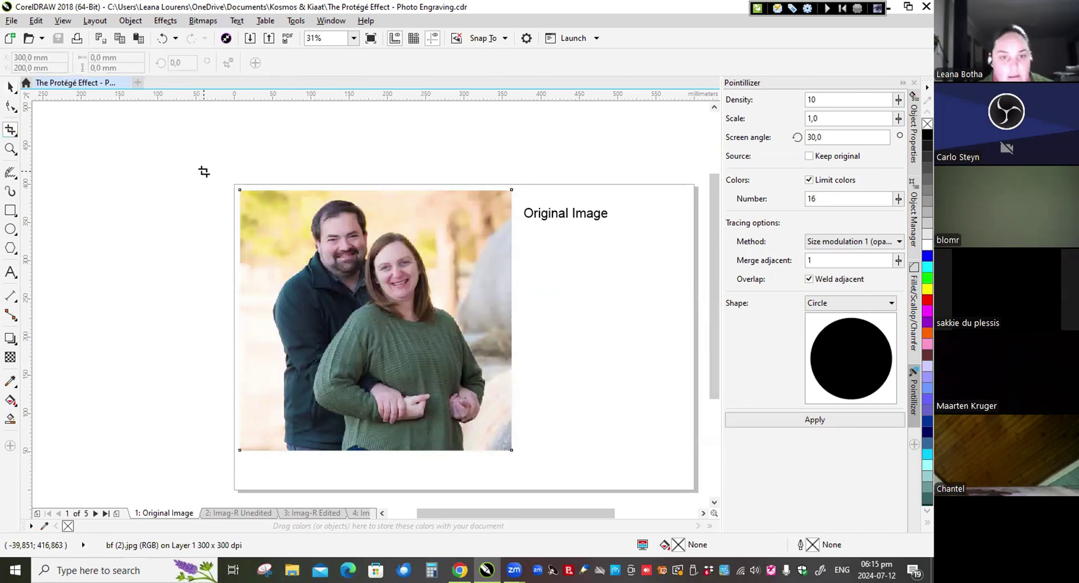
{"action": "mouse_move", "coordinate": [241, 189]}
{"action": "left_mouse_down"}
{"action": "mouse_move", "coordinate": [525, 424]}
{"action": "mouse_move", "coordinate": [511, 450]}
{"action": "left_mouse_up"}
{"action": "left_click_drag", "start_coordinate": [506, 325], "coordinate": [493, 322]}
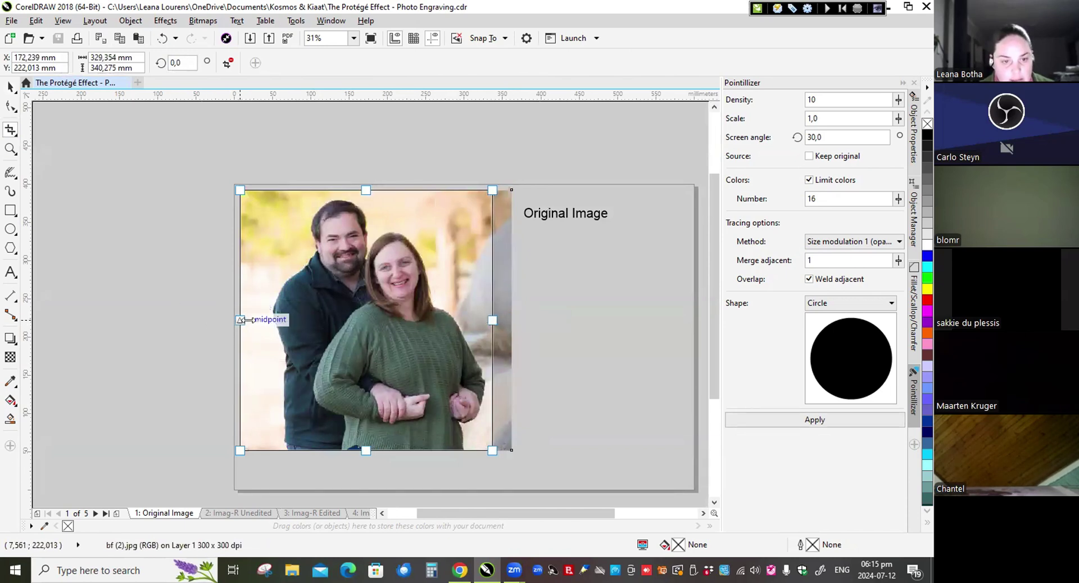
{"action": "left_click_drag", "start_coordinate": [240, 323], "coordinate": [267, 333]}
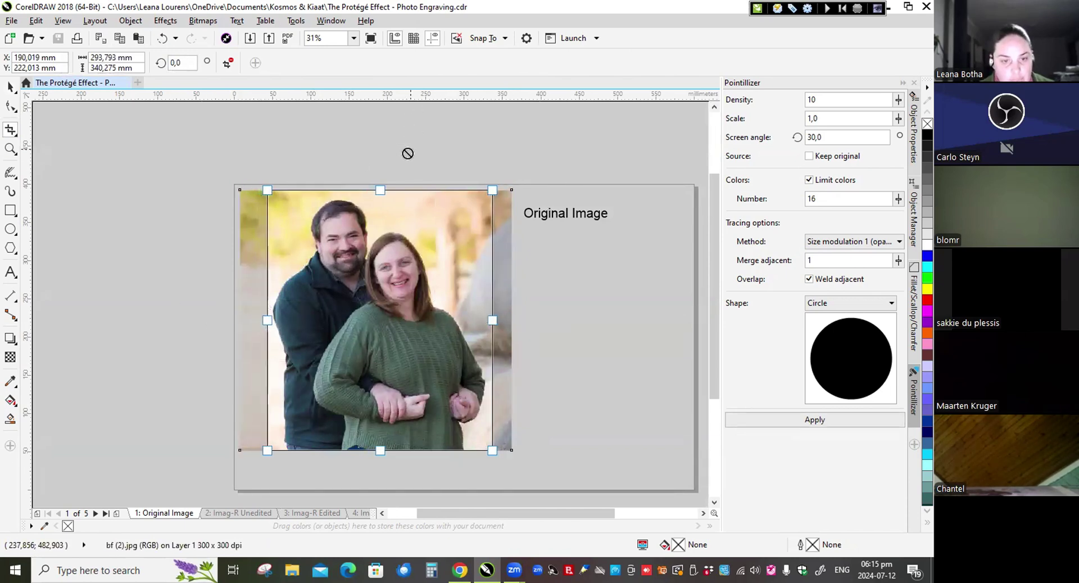
{"action": "left_click_drag", "start_coordinate": [380, 190], "coordinate": [382, 196]}
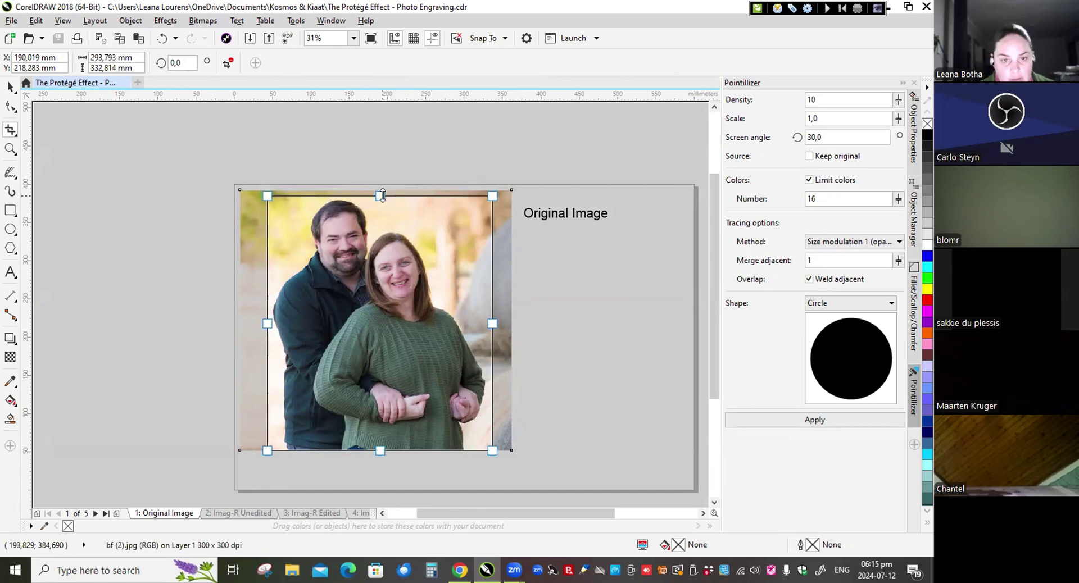
{"action": "key", "text": "Return"}
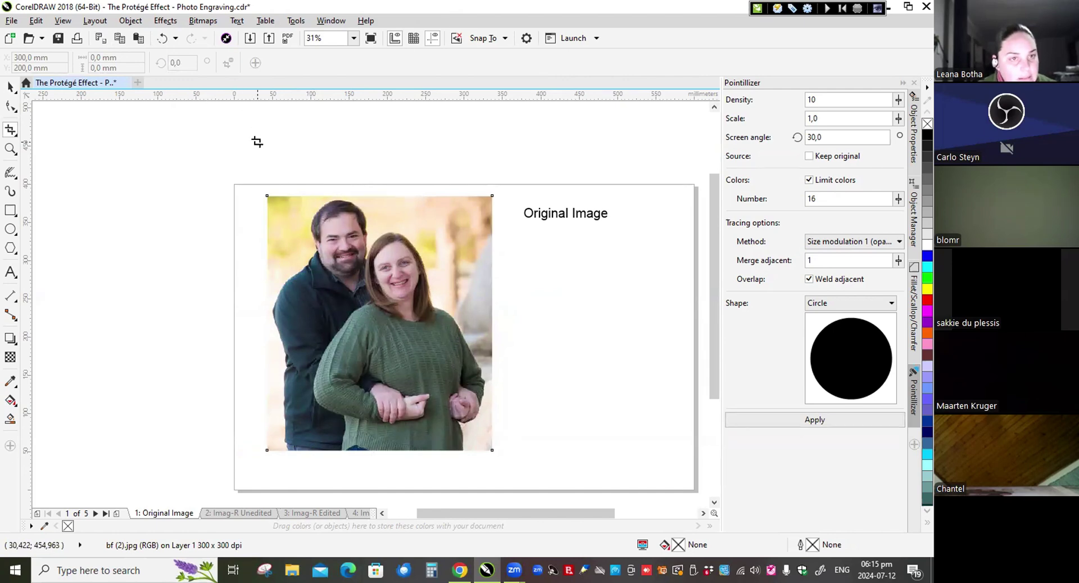
Step: Set the cropped photo's height to 150 mm, keeping its proportions
{"action": "left_click", "coordinate": [11, 87]}
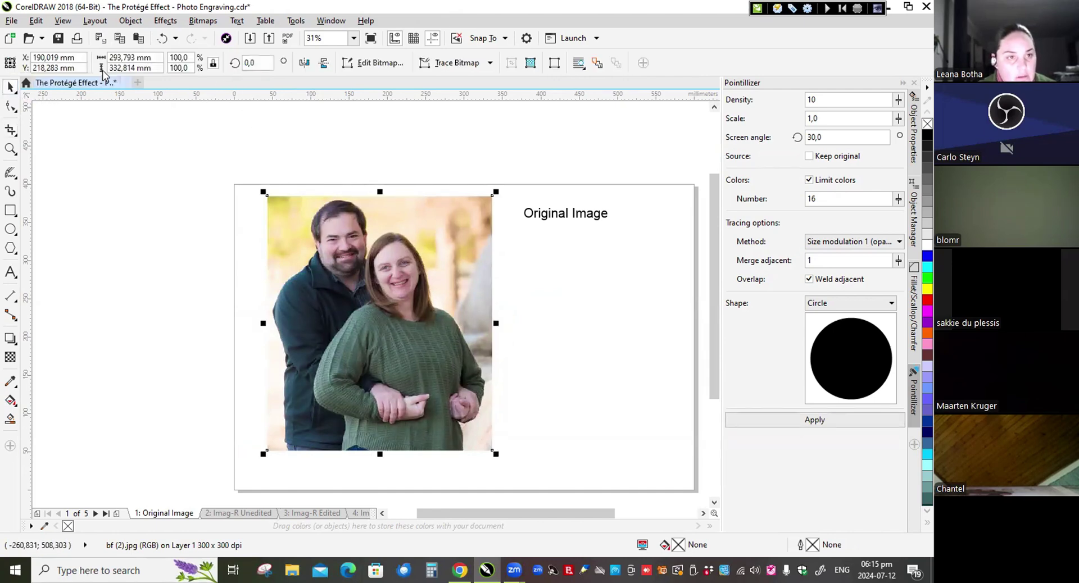
{"action": "left_click_drag", "start_coordinate": [153, 68], "coordinate": [3, 57]}
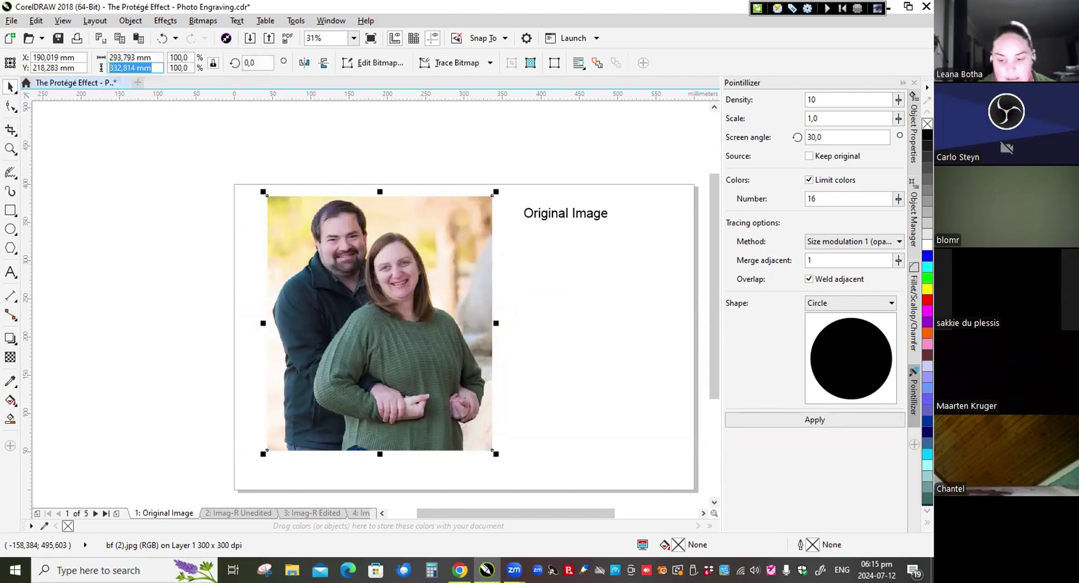
{"action": "type", "text": "150"}
{"action": "key", "text": "Return"}
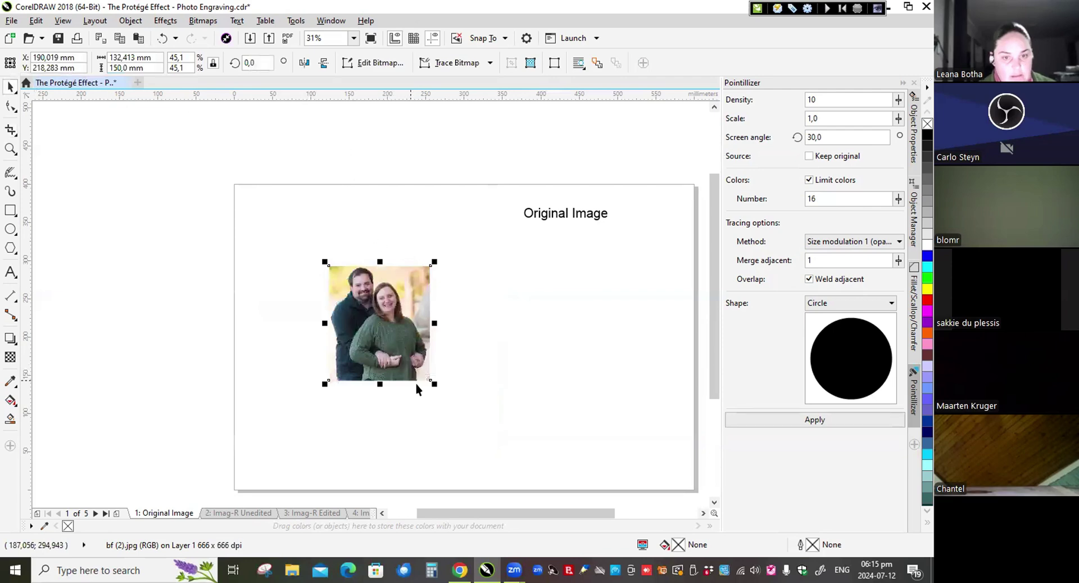
Step: Examine the detail of the faces and the woman's eyes in the resized photo, then view the whole photo again
{"action": "scroll", "coordinate": [400, 355], "scroll_direction": "up", "scroll_amount": 1}
{"action": "scroll", "coordinate": [378, 292], "scroll_direction": "up", "scroll_amount": 2}
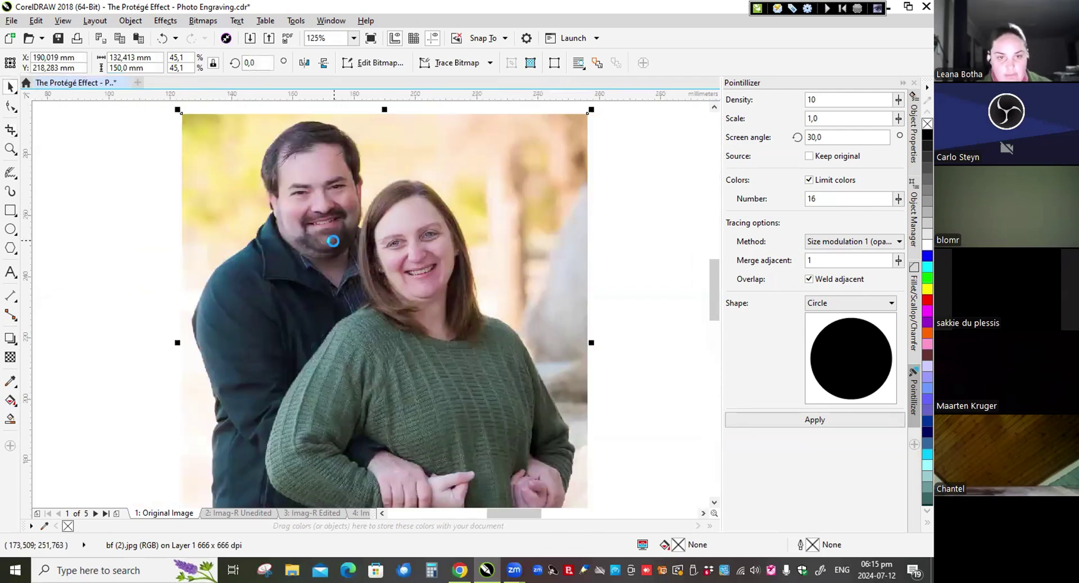
{"action": "scroll", "coordinate": [375, 305], "scroll_direction": "down", "scroll_amount": 1}
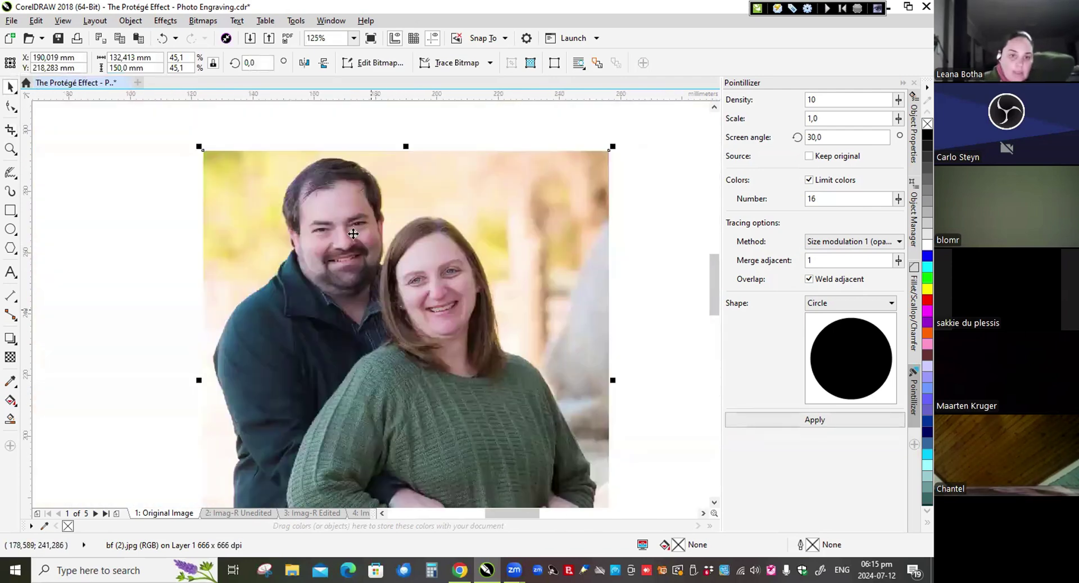
{"action": "scroll", "coordinate": [413, 272], "scroll_direction": "up", "scroll_amount": 2}
{"action": "scroll", "coordinate": [413, 272], "scroll_direction": "up", "scroll_amount": 2}
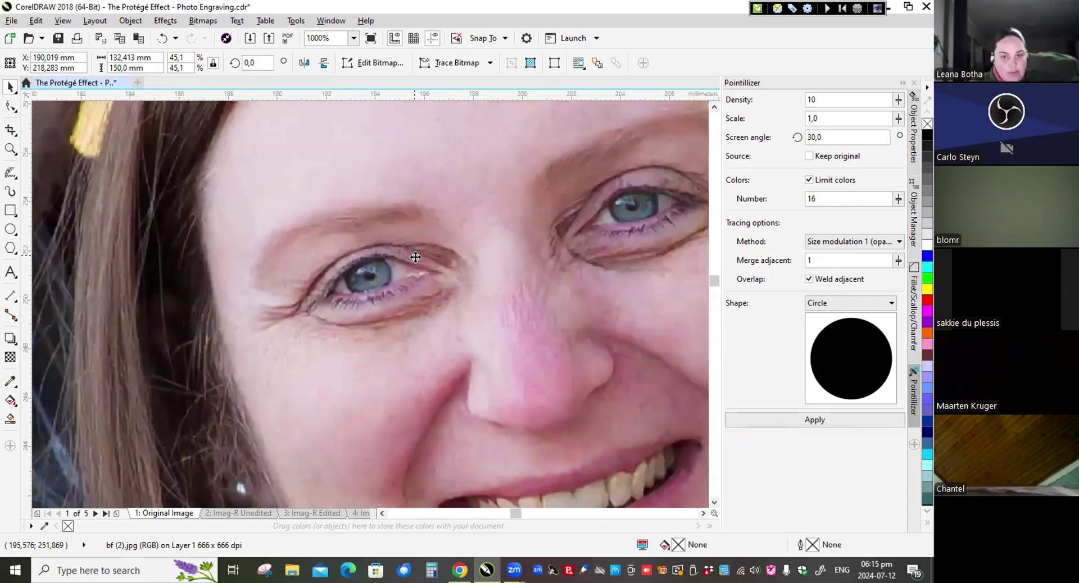
{"action": "scroll", "coordinate": [411, 253], "scroll_direction": "down", "scroll_amount": 3}
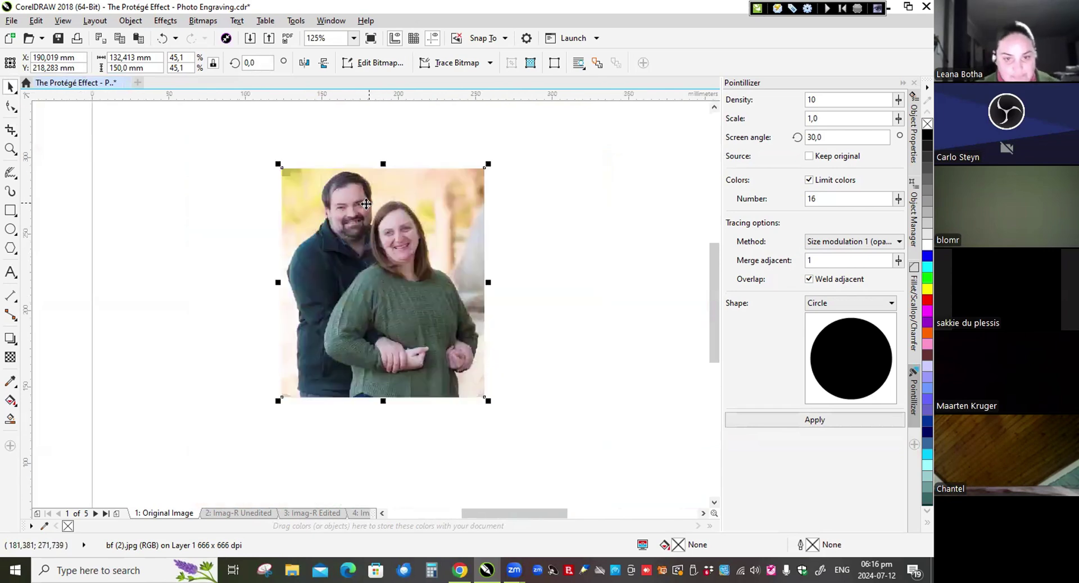
{"action": "scroll", "coordinate": [371, 203], "scroll_direction": "down", "scroll_amount": 1}
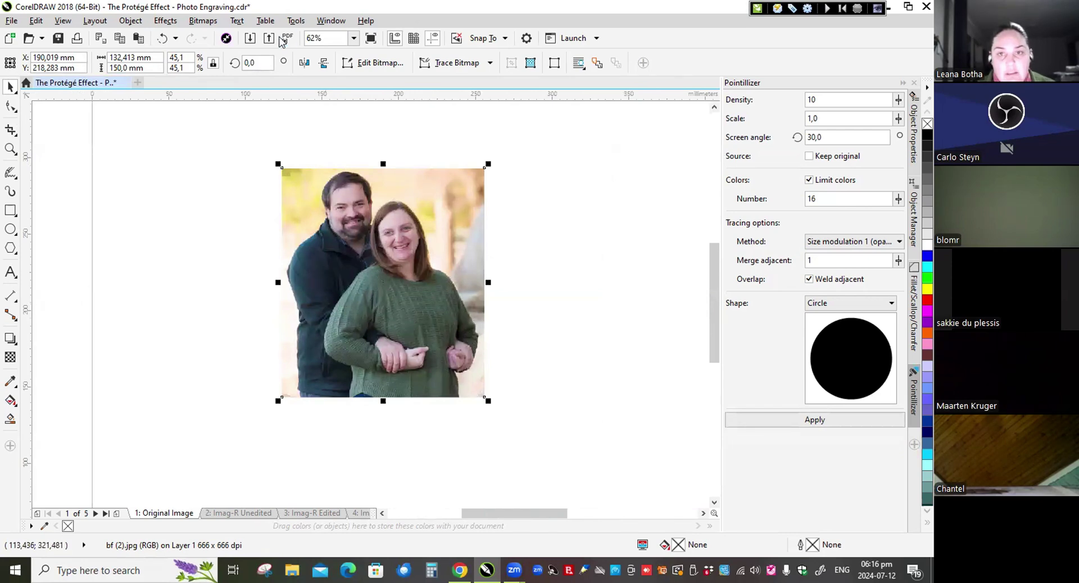
Step: Resample the photo to 300 dpi with its aspect ratio maintained and move it to the page's upper-left corner
{"action": "left_click", "coordinate": [203, 21]}
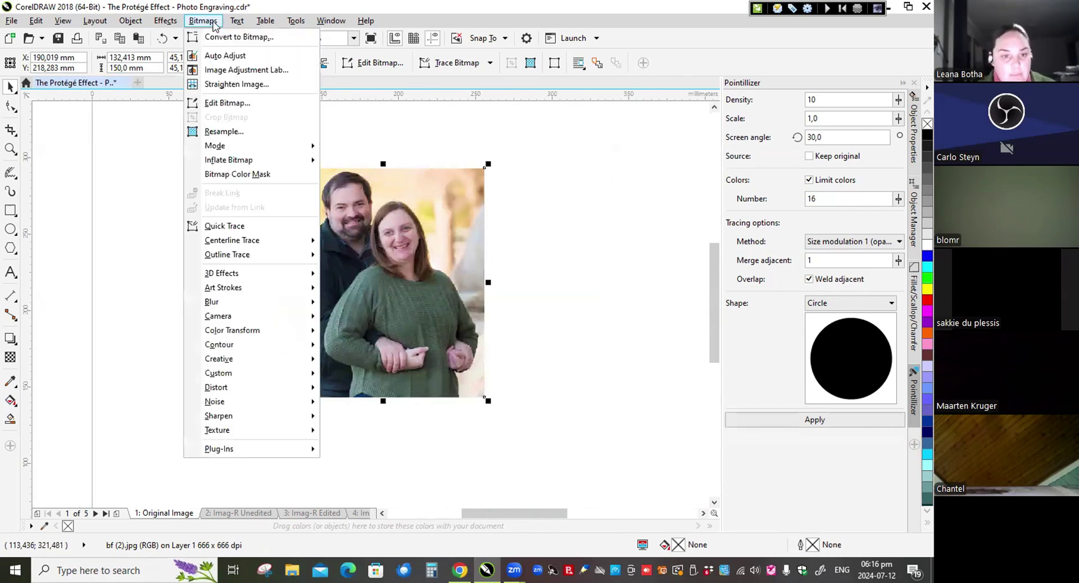
{"action": "left_click", "coordinate": [241, 131]}
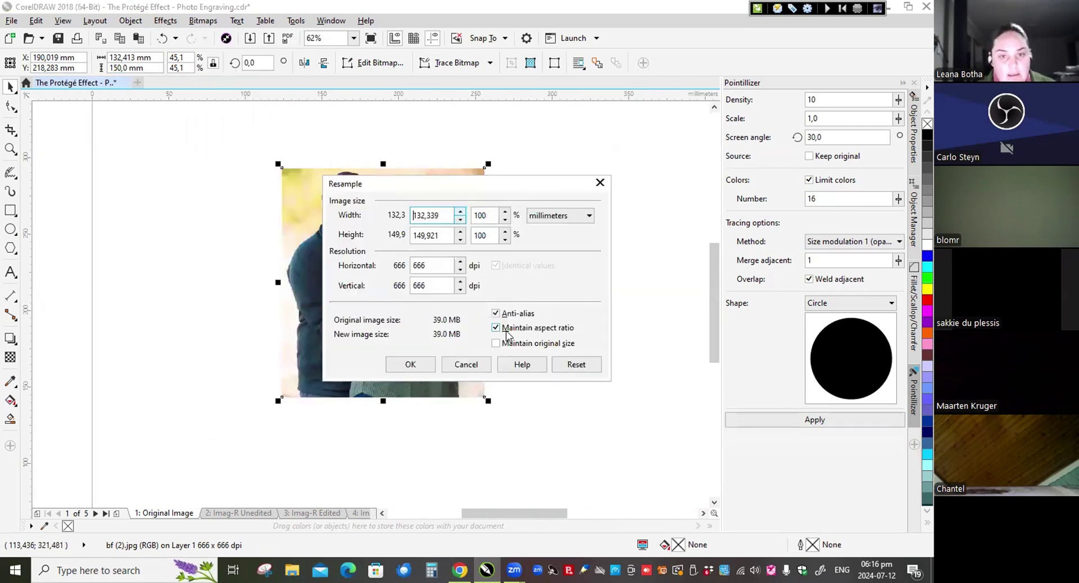
{"action": "double_click", "coordinate": [449, 264]}
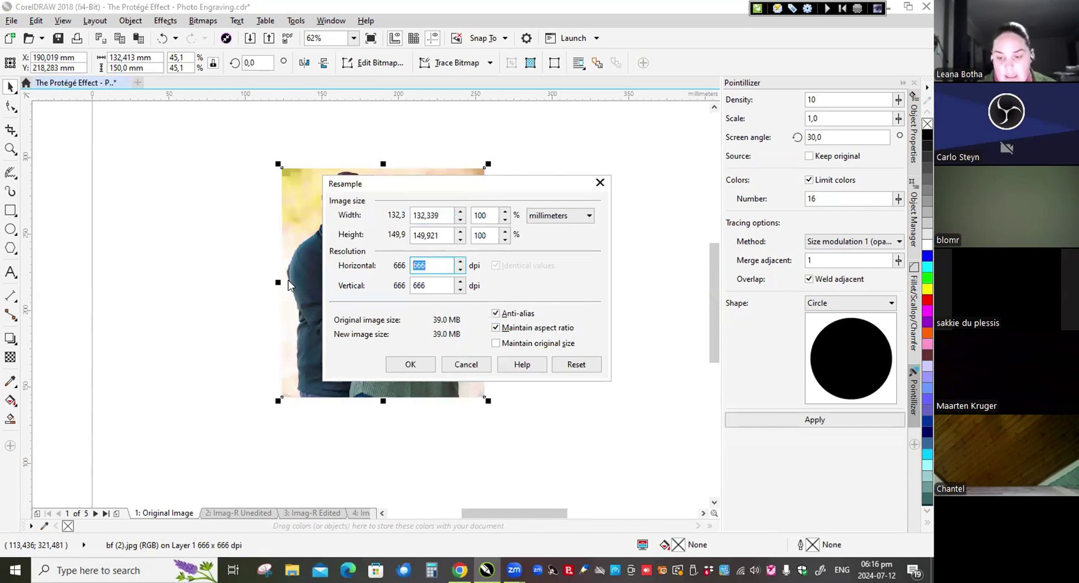
{"action": "type", "text": "300"}
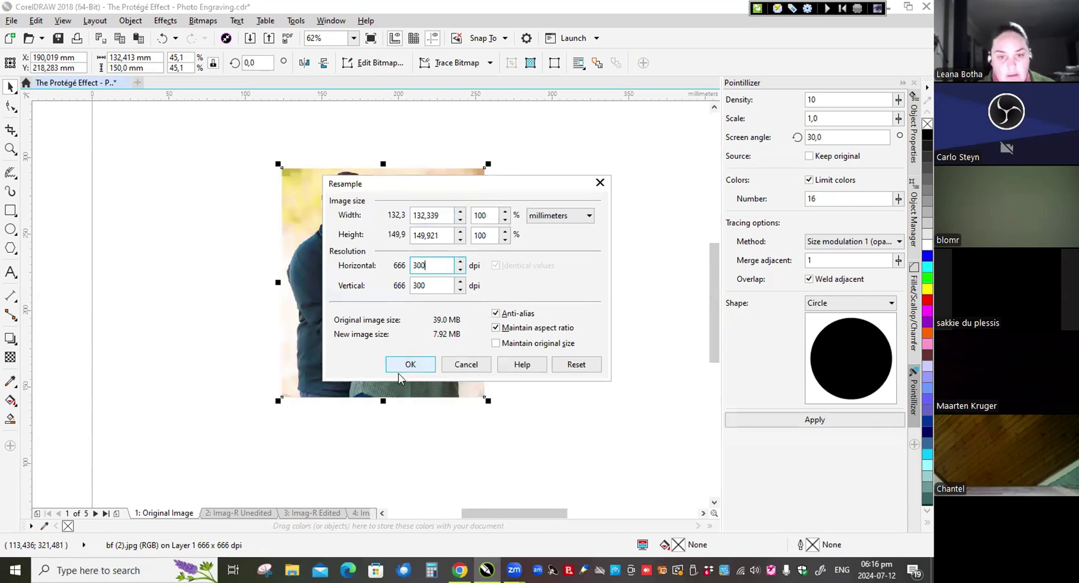
{"action": "left_click", "coordinate": [411, 366]}
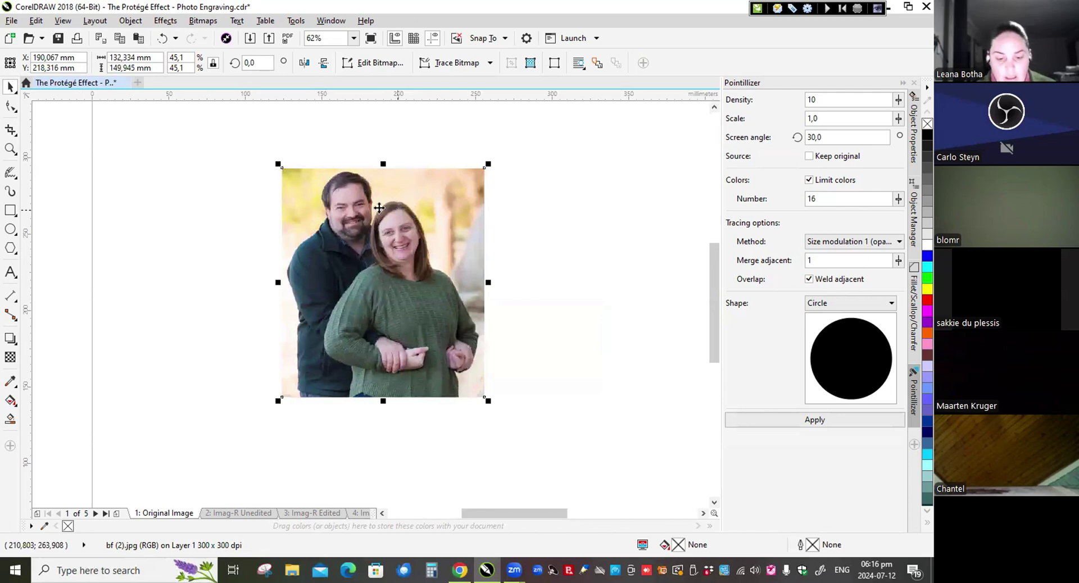
{"action": "scroll", "coordinate": [440, 338], "scroll_direction": "down", "scroll_amount": 2}
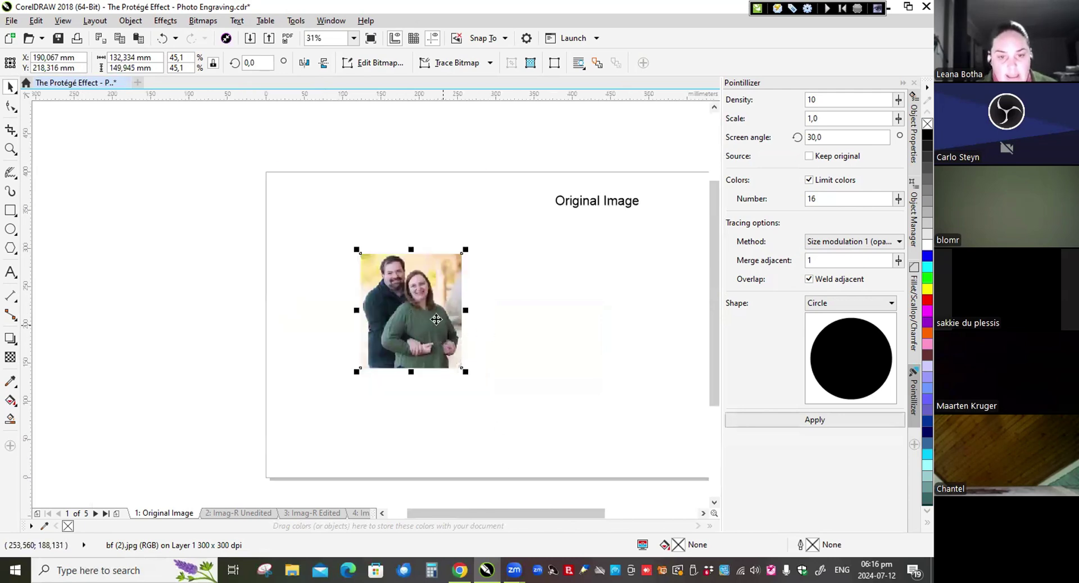
{"action": "left_click_drag", "start_coordinate": [430, 315], "coordinate": [346, 241]}
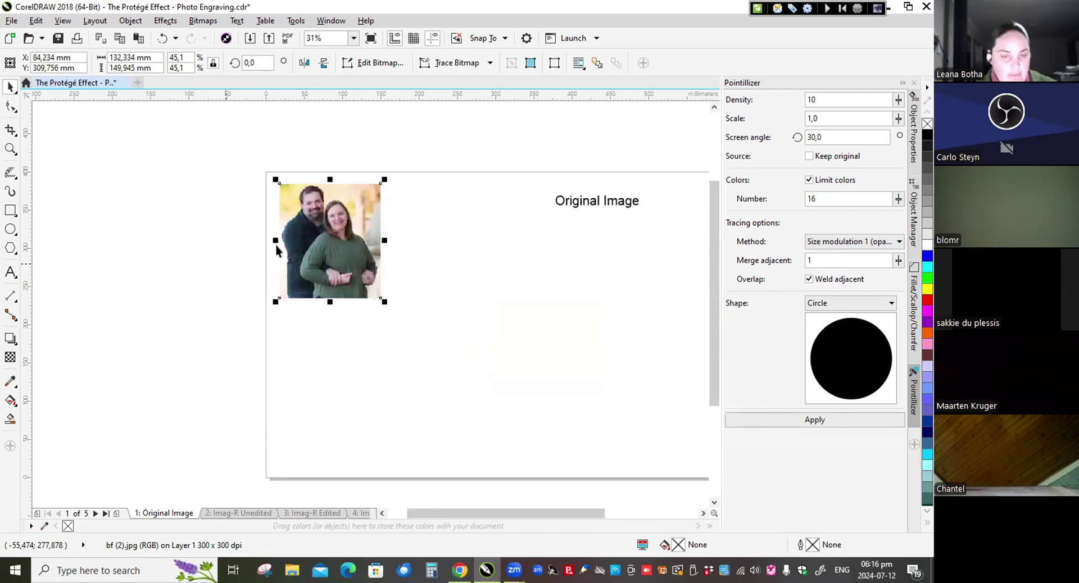
Step: Open the photo for editing in a maximized Corel PHOTO-PAINT window and start the Cutout Lab on it
{"action": "scroll", "coordinate": [315, 205], "scroll_direction": "up", "scroll_amount": 2}
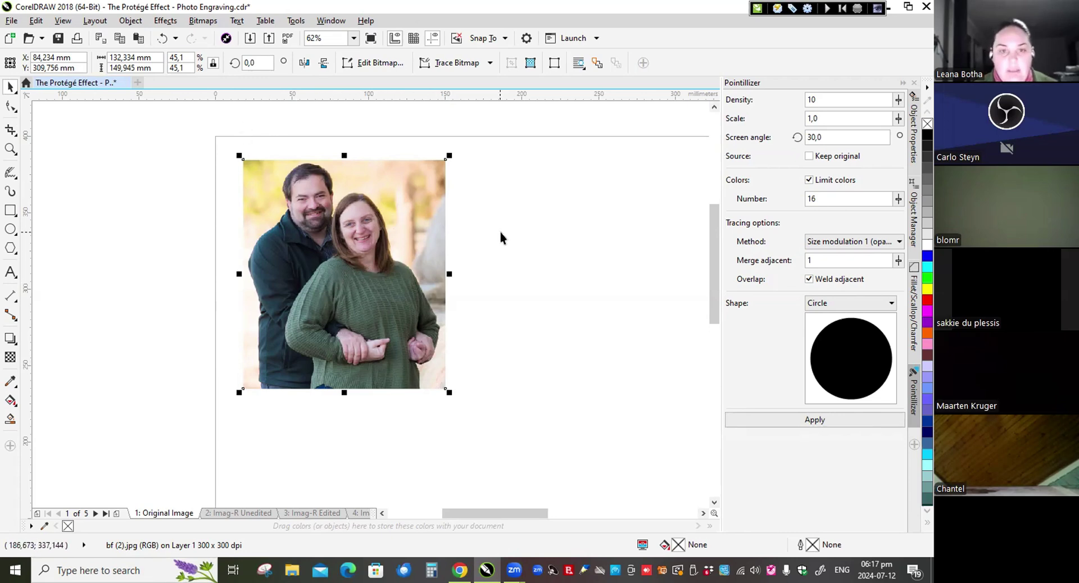
{"action": "left_click", "coordinate": [485, 236]}
{"action": "left_click", "coordinate": [362, 229]}
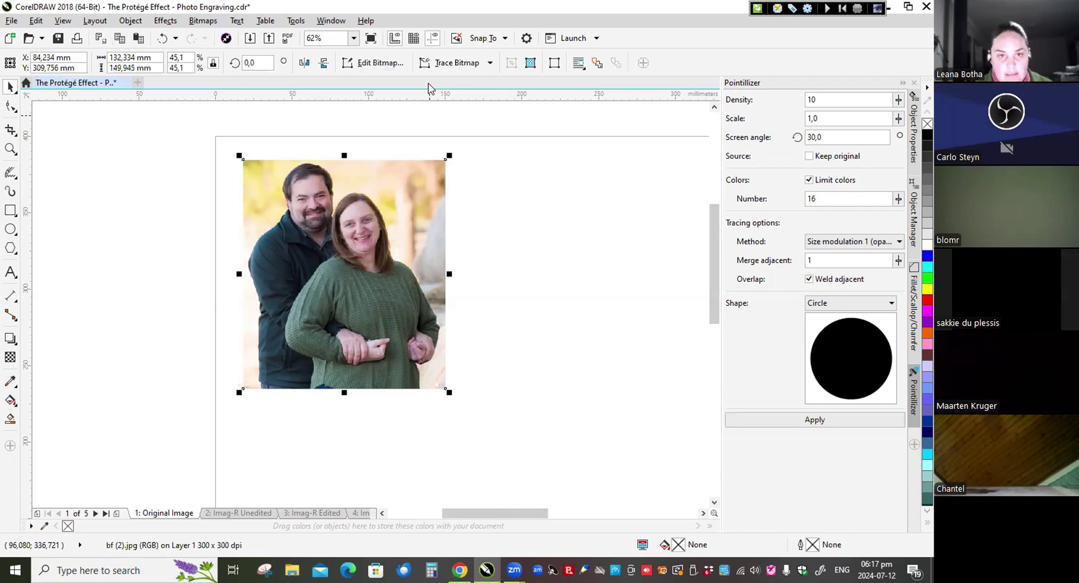
{"action": "left_click", "coordinate": [368, 70]}
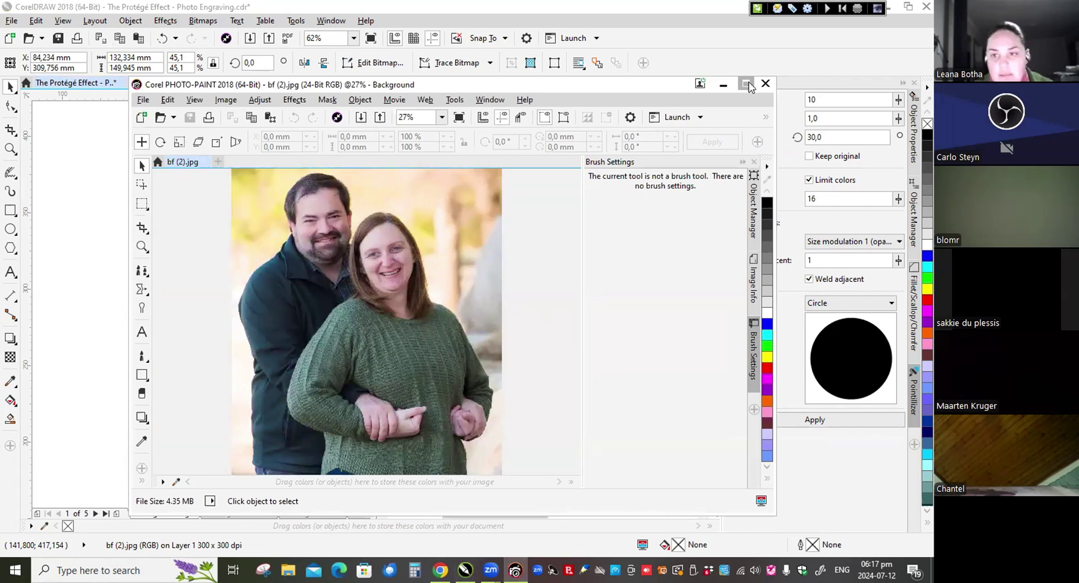
{"action": "left_click", "coordinate": [747, 85]}
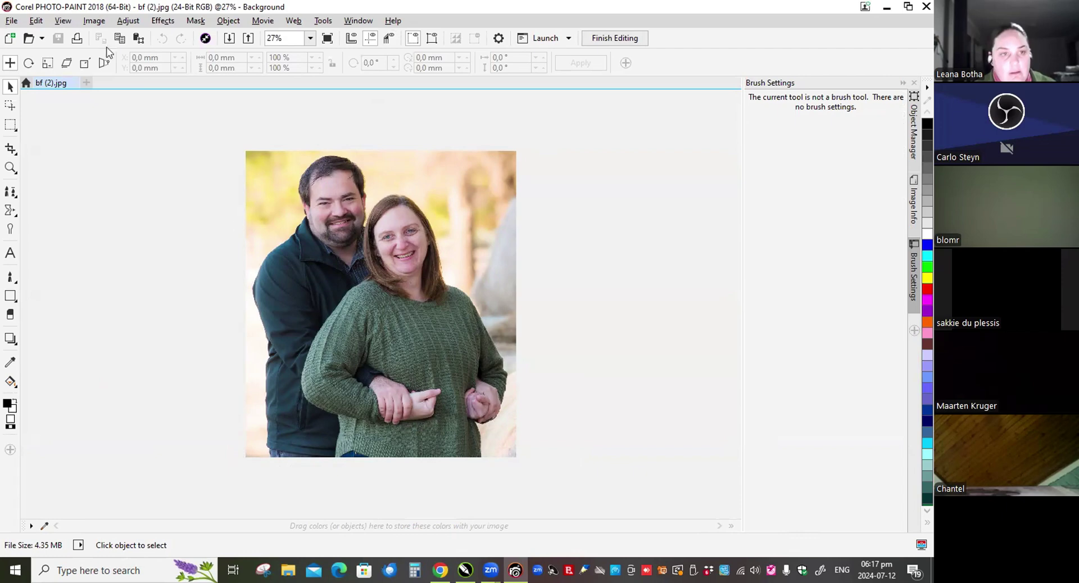
{"action": "left_click", "coordinate": [93, 23]}
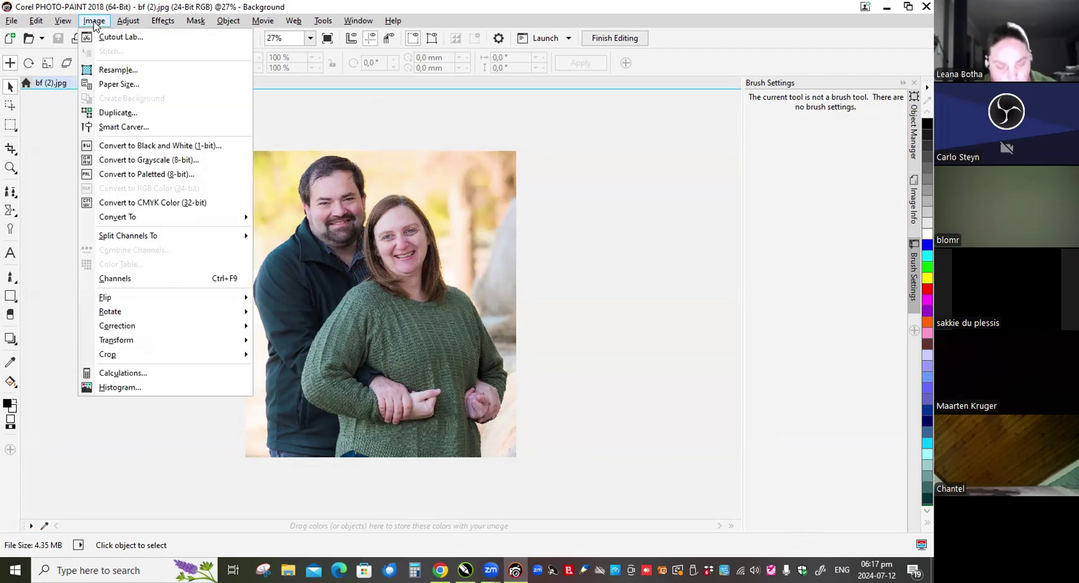
{"action": "left_click", "coordinate": [102, 38]}
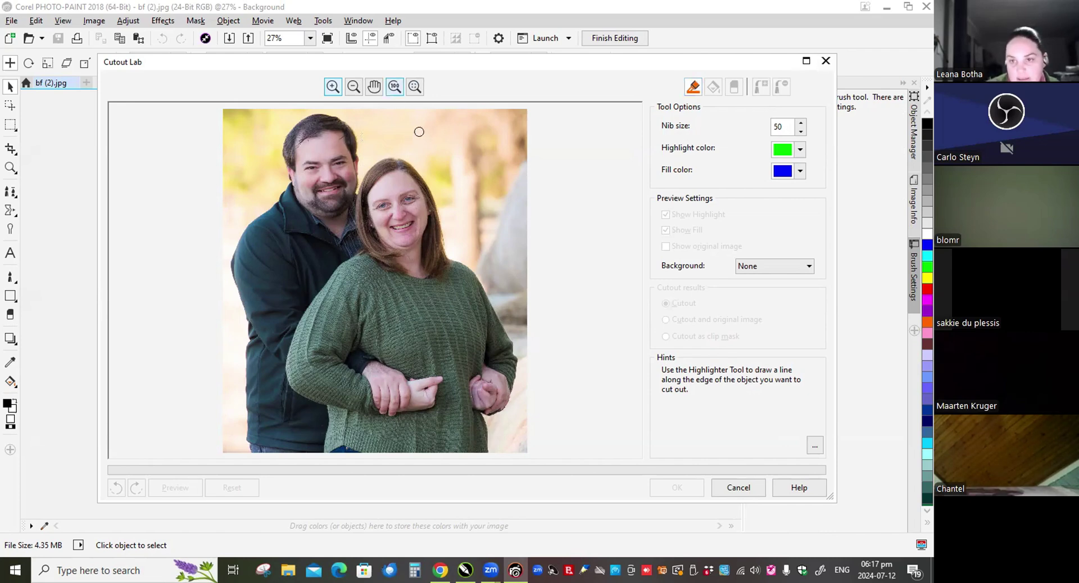
Step: Trace a highlighter outline along the outer edge of the couple, from the man's side over both heads and down the woman's side
{"action": "left_click_drag", "start_coordinate": [420, 134], "coordinate": [498, 195]}
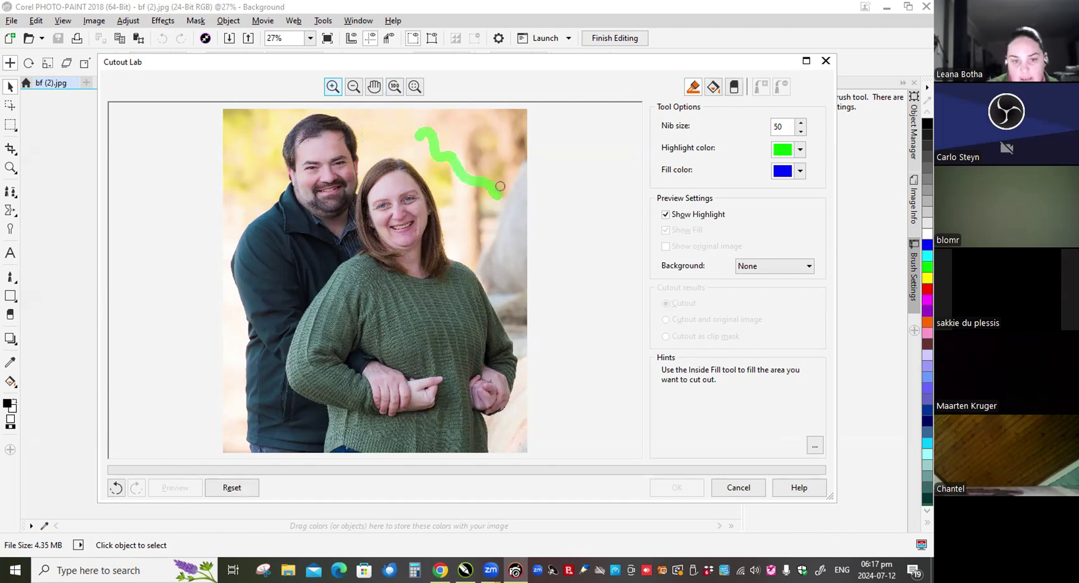
{"action": "left_click", "coordinate": [116, 488]}
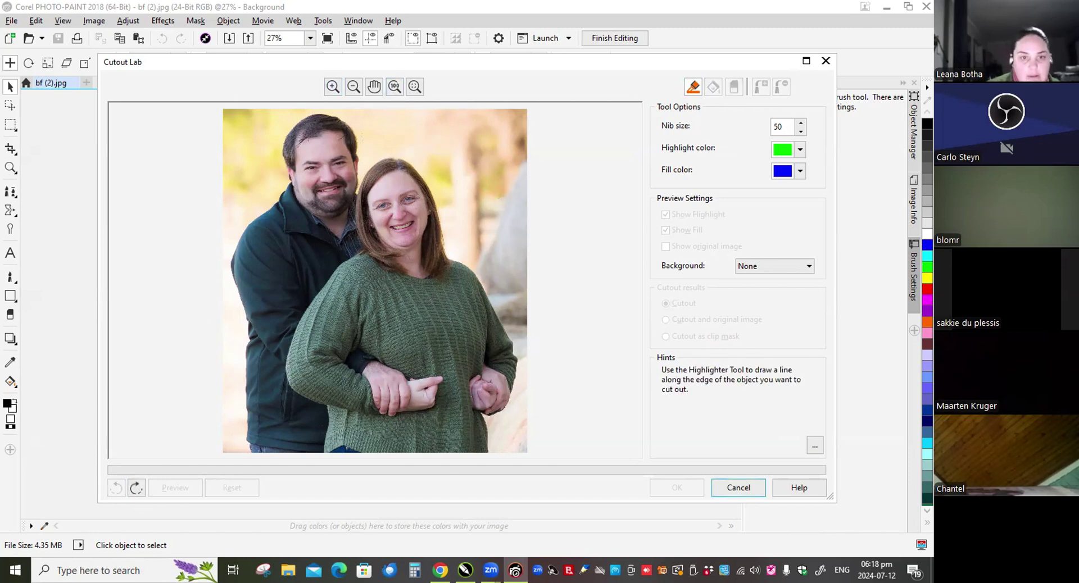
{"action": "mouse_move", "coordinate": [301, 113]}
{"action": "left_mouse_down"}
{"action": "mouse_move", "coordinate": [275, 149]}
{"action": "mouse_move", "coordinate": [282, 185]}
{"action": "mouse_move", "coordinate": [236, 235]}
{"action": "mouse_move", "coordinate": [229, 275]}
{"action": "mouse_move", "coordinate": [245, 458]}
{"action": "left_mouse_up"}
{"action": "left_click_drag", "start_coordinate": [302, 116], "coordinate": [349, 113]}
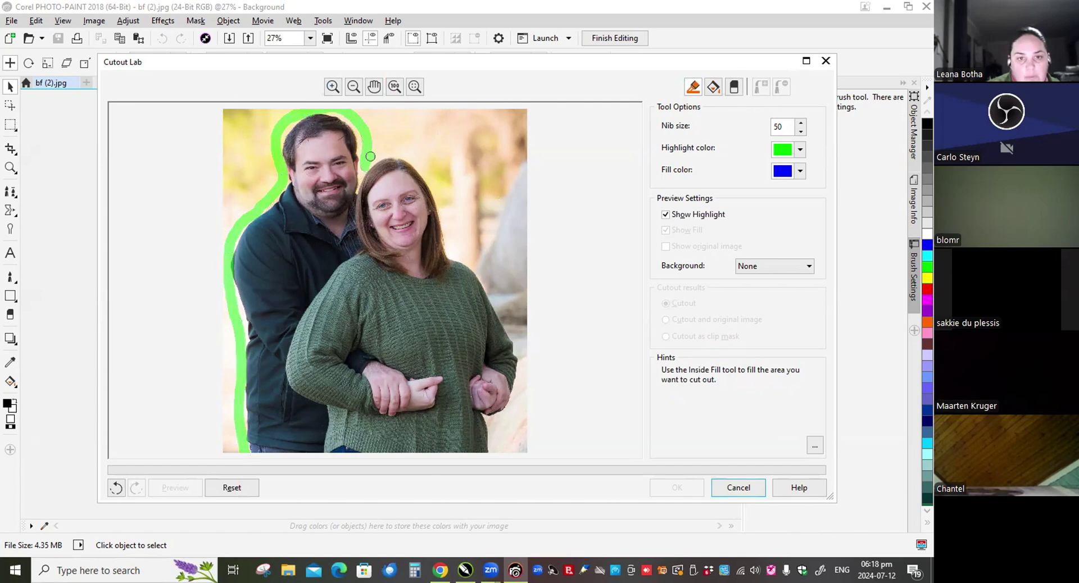
{"action": "mouse_move", "coordinate": [370, 156]}
{"action": "left_mouse_down"}
{"action": "mouse_move", "coordinate": [428, 168]}
{"action": "mouse_move", "coordinate": [452, 246]}
{"action": "mouse_move", "coordinate": [495, 286]}
{"action": "mouse_move", "coordinate": [505, 313]}
{"action": "left_mouse_up"}
{"action": "left_click_drag", "start_coordinate": [524, 351], "coordinate": [496, 451]}
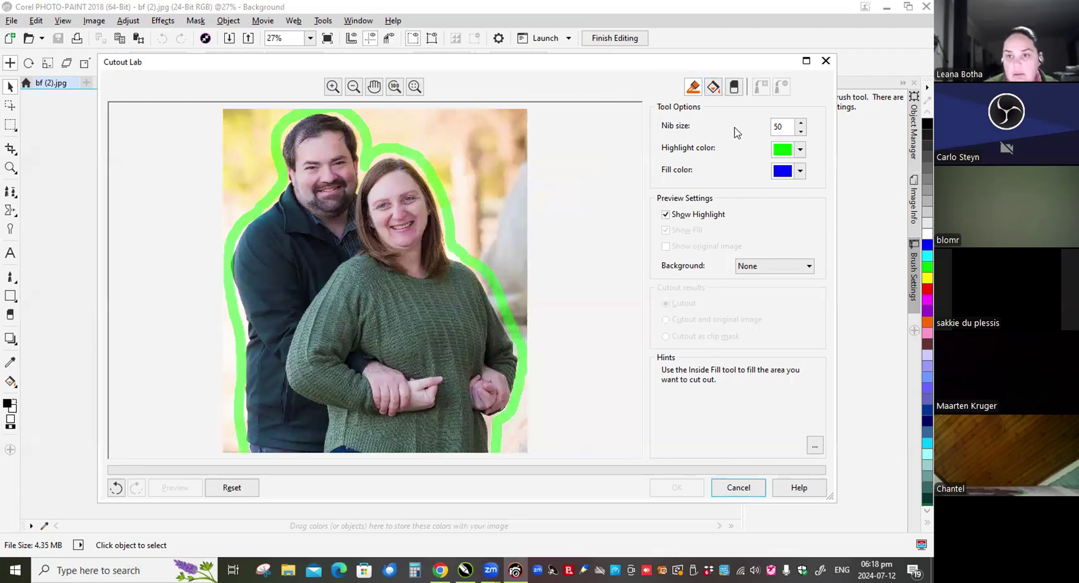
Step: Fill the area inside the highlighted outline with the Inside Fill tool and preview the cutout
{"action": "left_click", "coordinate": [713, 87]}
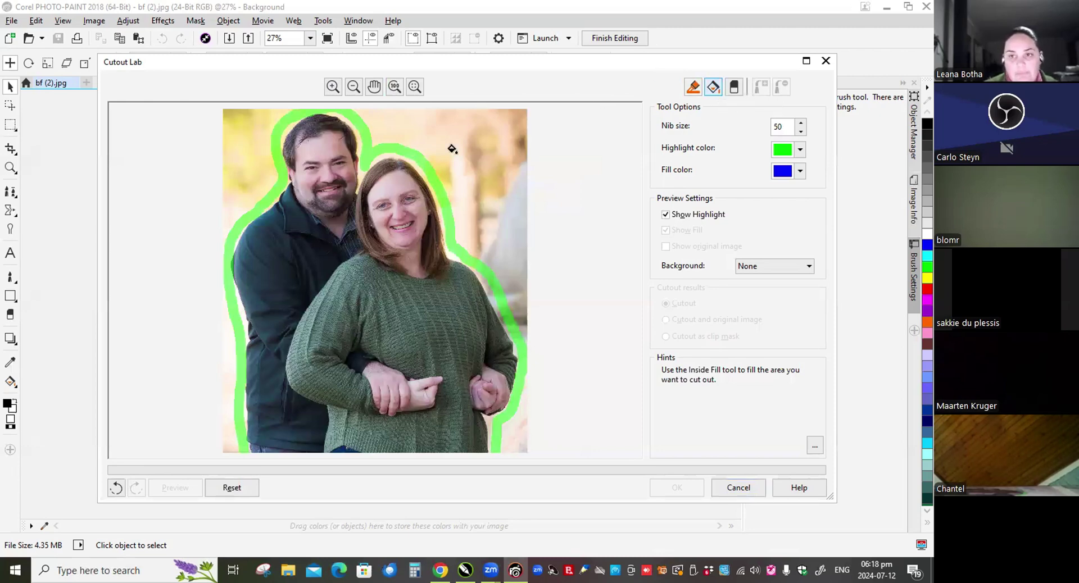
{"action": "left_click", "coordinate": [404, 223]}
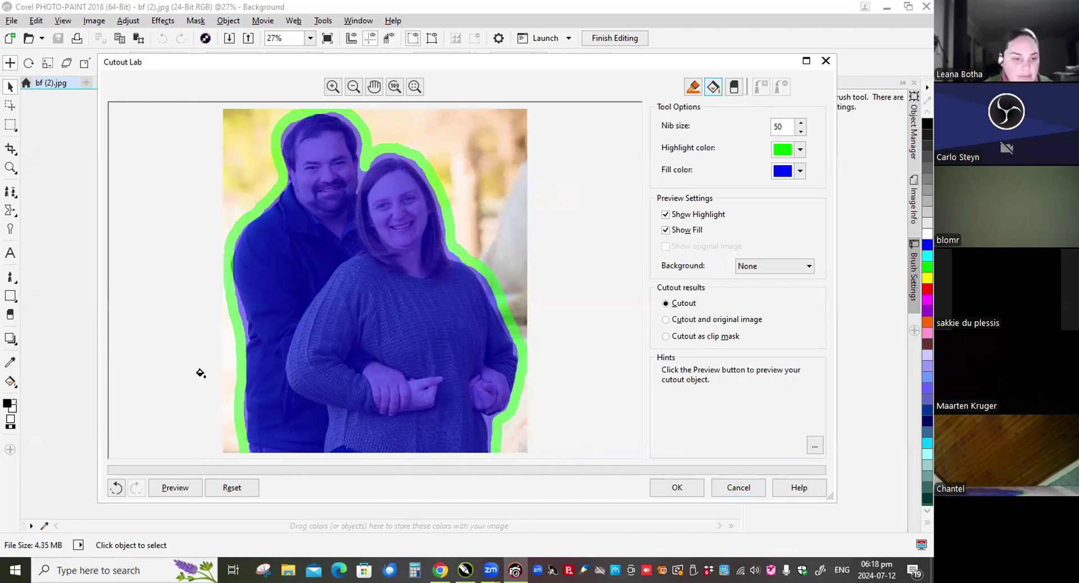
{"action": "left_click", "coordinate": [200, 494]}
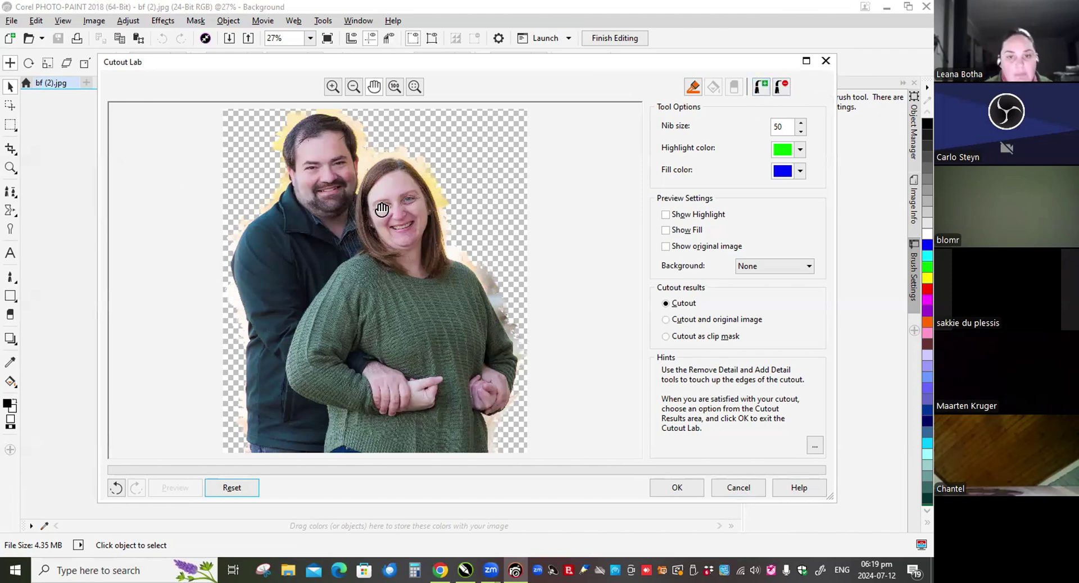
Step: Erase the leftover background along the outer edge of the man's arm with the Remove Detail tool
{"action": "scroll", "coordinate": [237, 305], "scroll_direction": "up", "scroll_amount": 2}
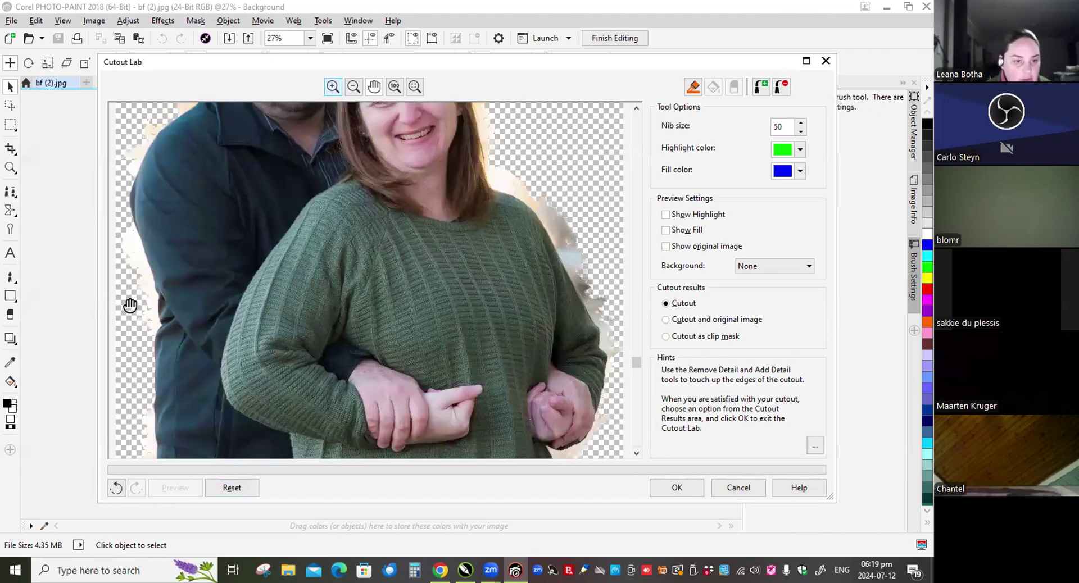
{"action": "scroll", "coordinate": [131, 307], "scroll_direction": "up", "scroll_amount": 2}
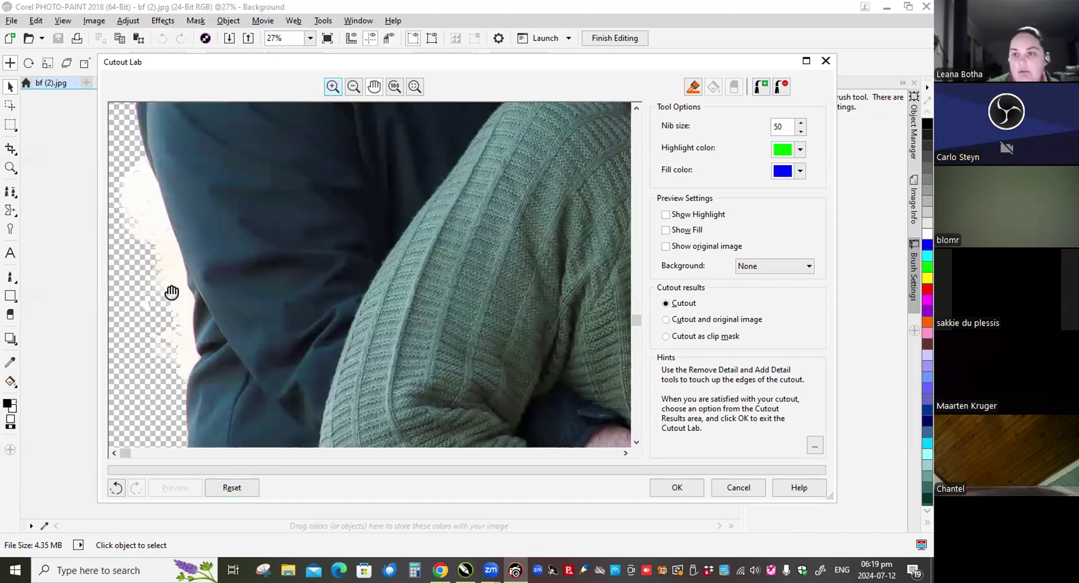
{"action": "left_click", "coordinate": [781, 86]}
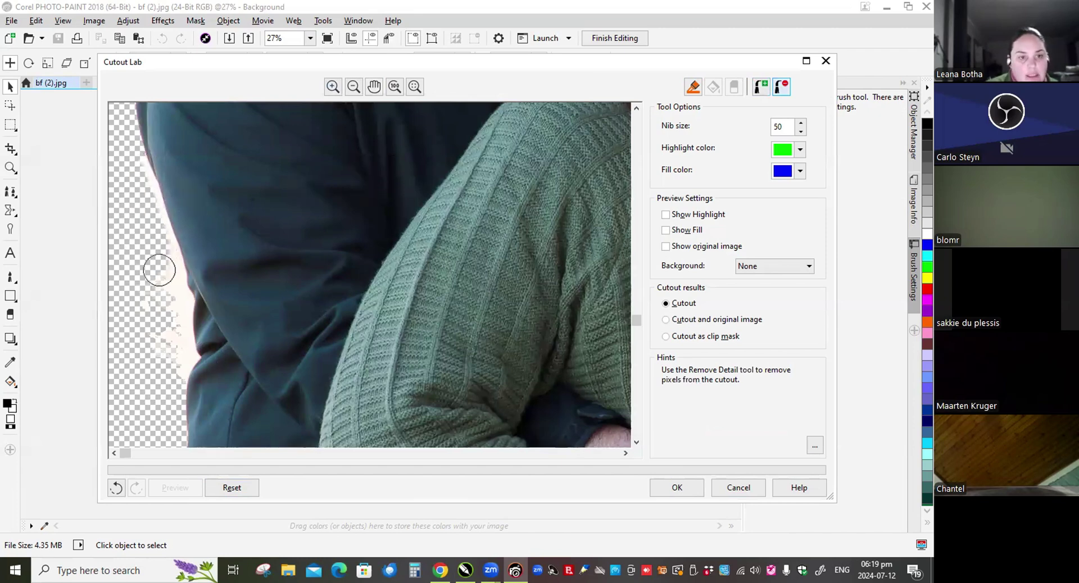
{"action": "mouse_move", "coordinate": [164, 294]}
{"action": "left_mouse_down"}
{"action": "mouse_move", "coordinate": [168, 359]}
{"action": "mouse_move", "coordinate": [160, 357]}
{"action": "mouse_move", "coordinate": [179, 337]}
{"action": "mouse_move", "coordinate": [181, 309]}
{"action": "left_mouse_up"}
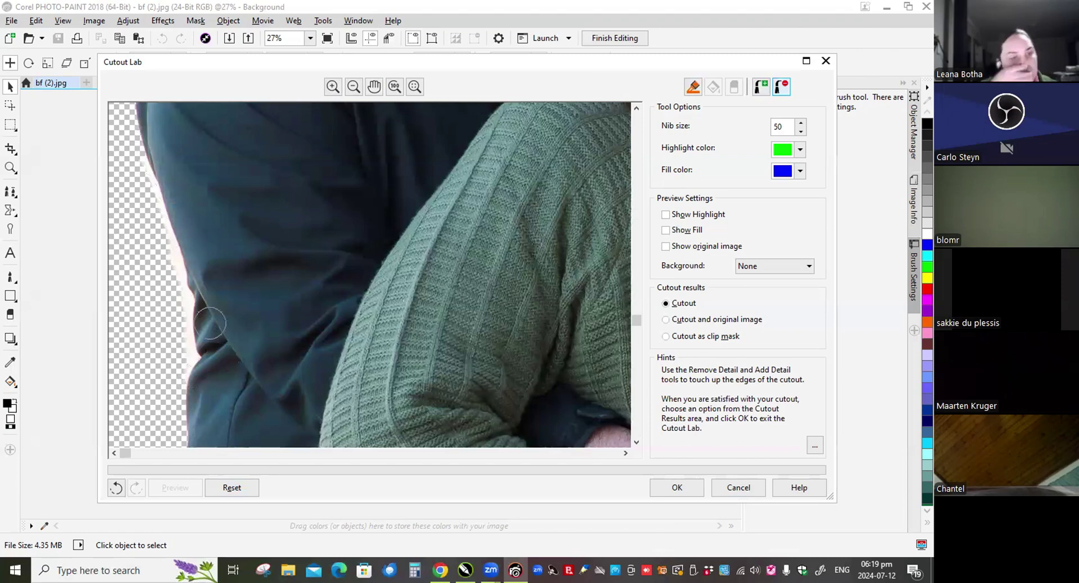
Step: Remove the outer yellow background remnants beside the man's hair from the cutout
{"action": "scroll", "coordinate": [186, 306], "scroll_direction": "down", "scroll_amount": 1}
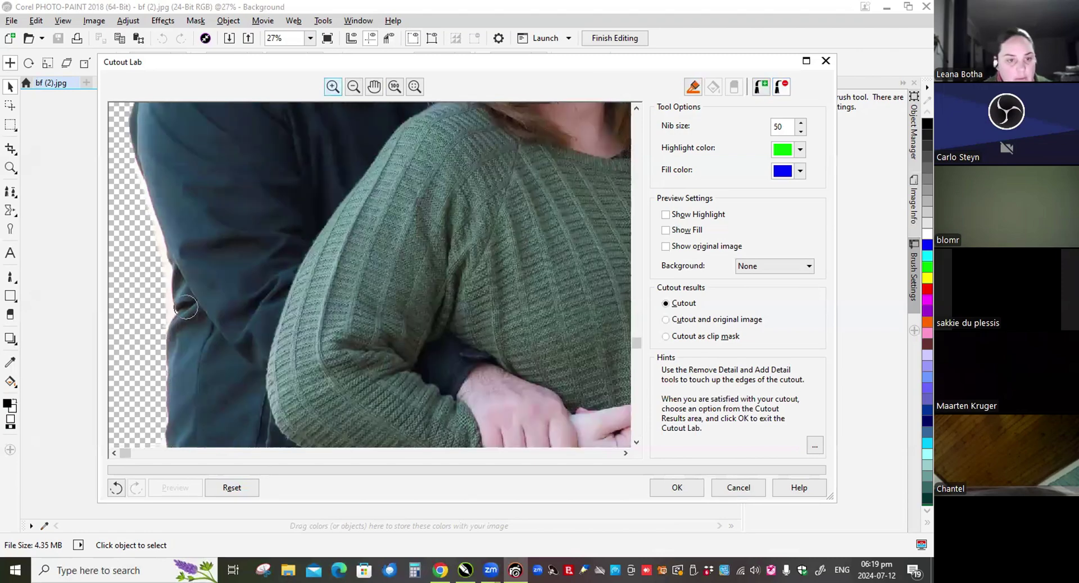
{"action": "scroll", "coordinate": [274, 231], "scroll_direction": "down", "scroll_amount": 3}
{"action": "scroll", "coordinate": [290, 172], "scroll_direction": "up", "scroll_amount": 2}
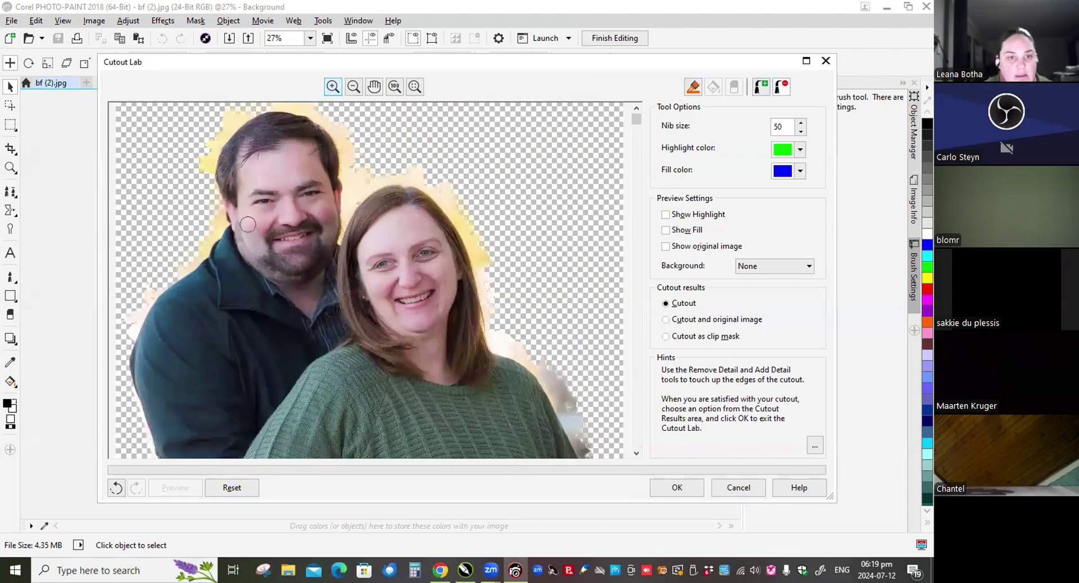
{"action": "scroll", "coordinate": [206, 235], "scroll_direction": "up", "scroll_amount": 1}
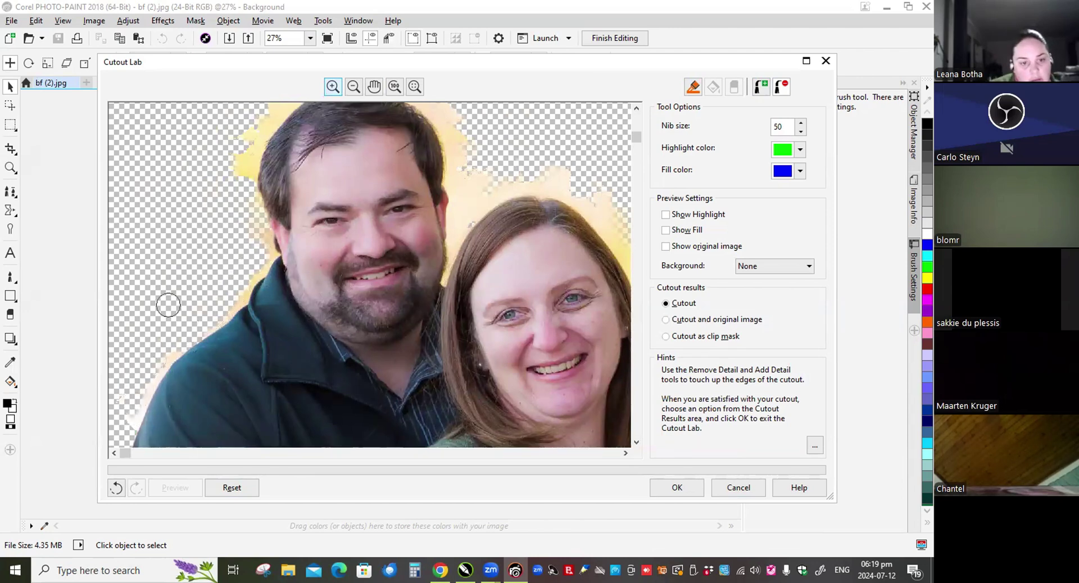
{"action": "left_click_drag", "start_coordinate": [243, 140], "coordinate": [238, 165]}
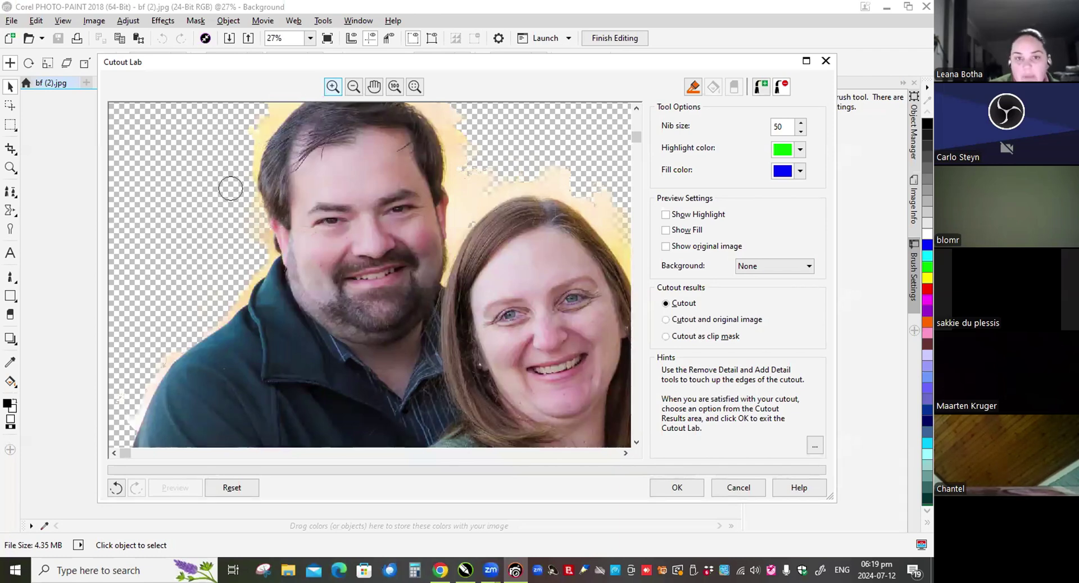
Step: Erase a strip across the man's forehead and restore it with the Add Detail tool
{"action": "left_click_drag", "start_coordinate": [264, 171], "coordinate": [352, 167]}
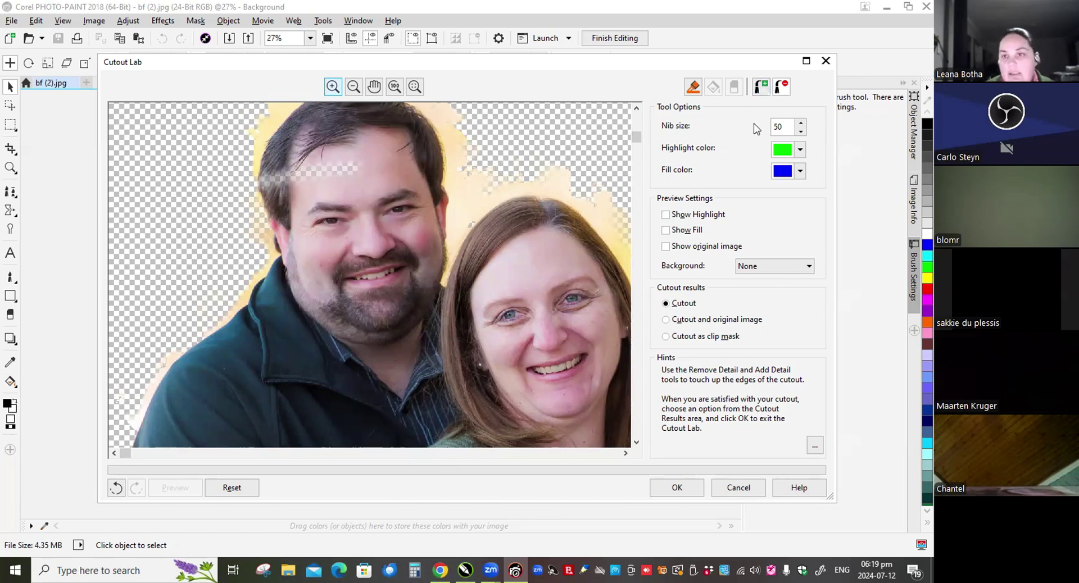
{"action": "left_click", "coordinate": [760, 88]}
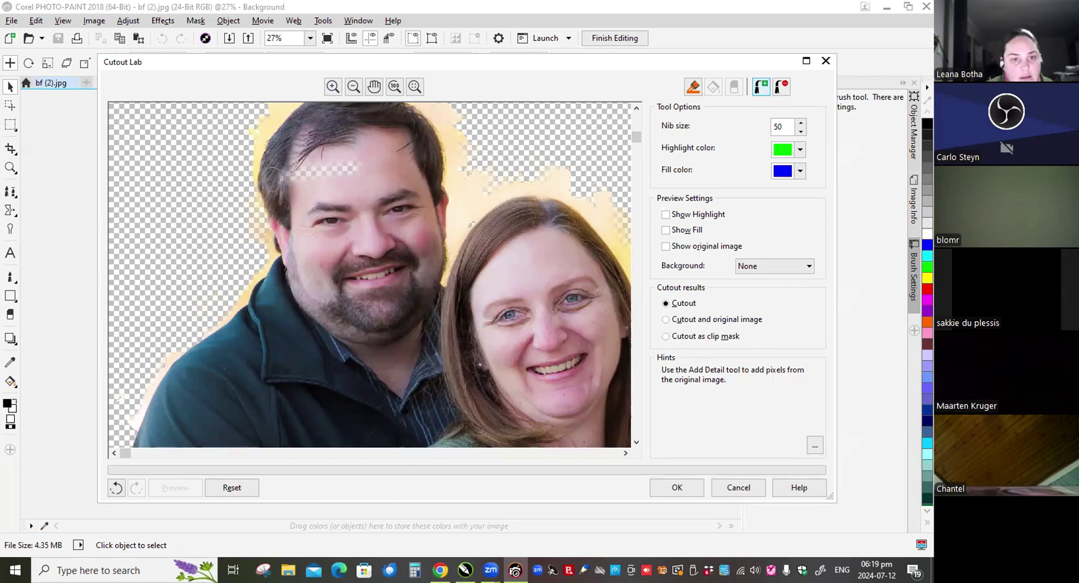
{"action": "mouse_move", "coordinate": [281, 177]}
{"action": "left_mouse_down"}
{"action": "mouse_move", "coordinate": [348, 160]}
{"action": "mouse_move", "coordinate": [380, 177]}
{"action": "left_mouse_up"}
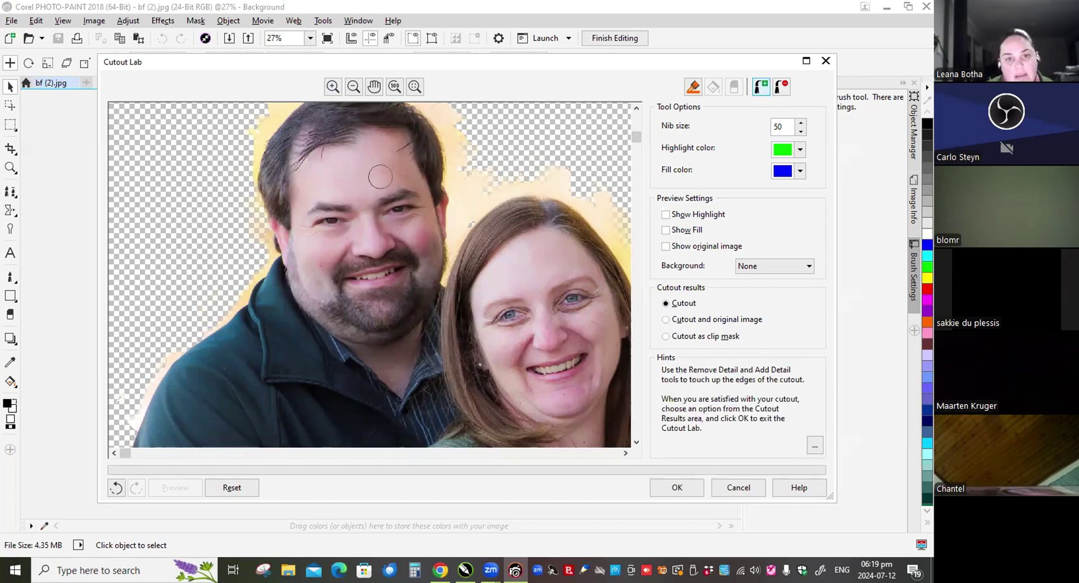
Step: Erase the leftover background along the woman's outer shoulder and upper arm with the Remove Detail tool
{"action": "scroll", "coordinate": [345, 240], "scroll_direction": "down", "scroll_amount": 2}
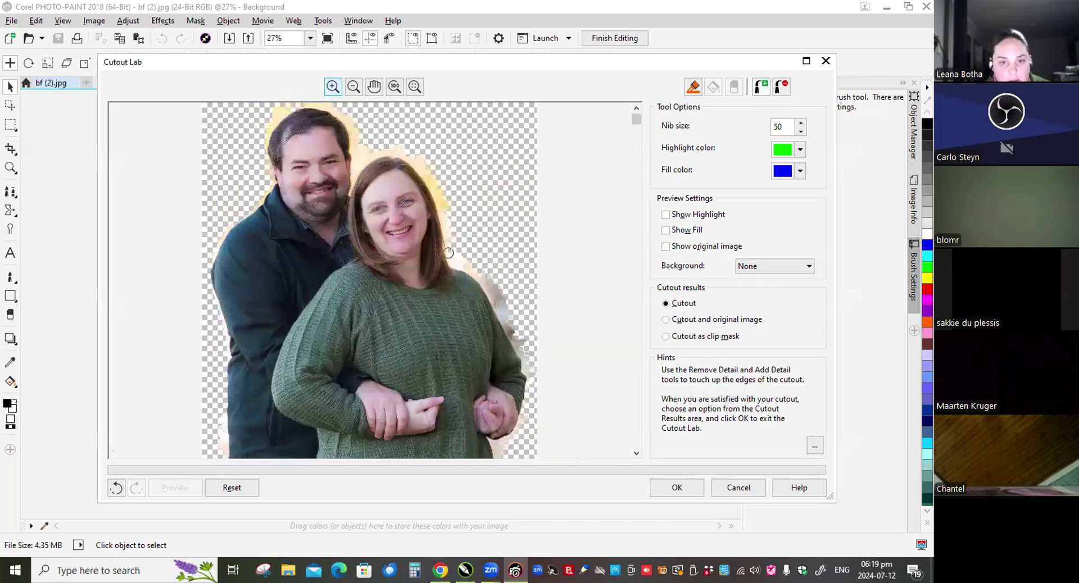
{"action": "scroll", "coordinate": [518, 310], "scroll_direction": "up", "scroll_amount": 1}
{"action": "scroll", "coordinate": [348, 269], "scroll_direction": "down", "scroll_amount": 1}
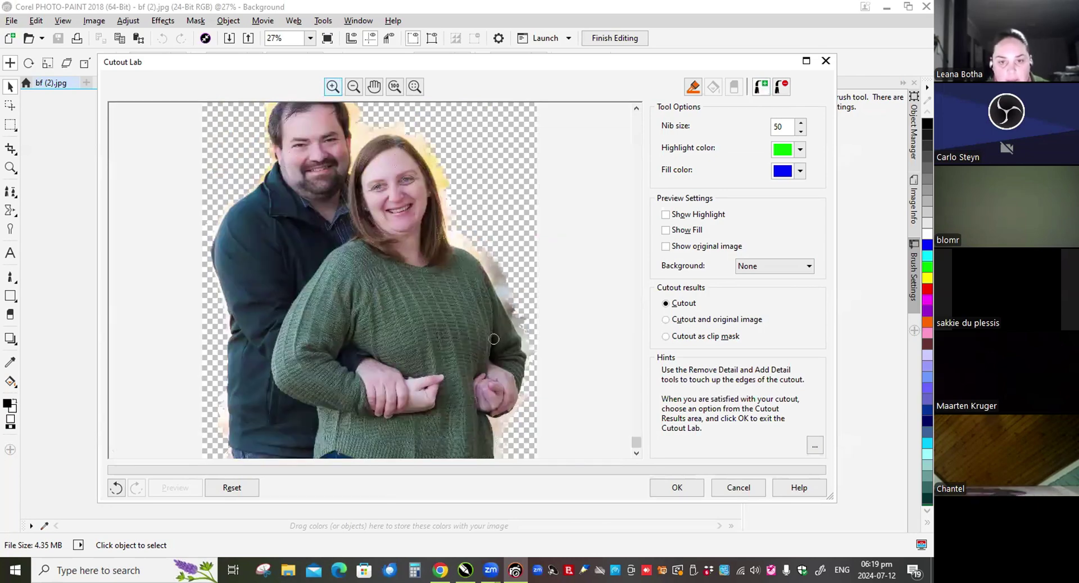
{"action": "scroll", "coordinate": [517, 283], "scroll_direction": "up", "scroll_amount": 1}
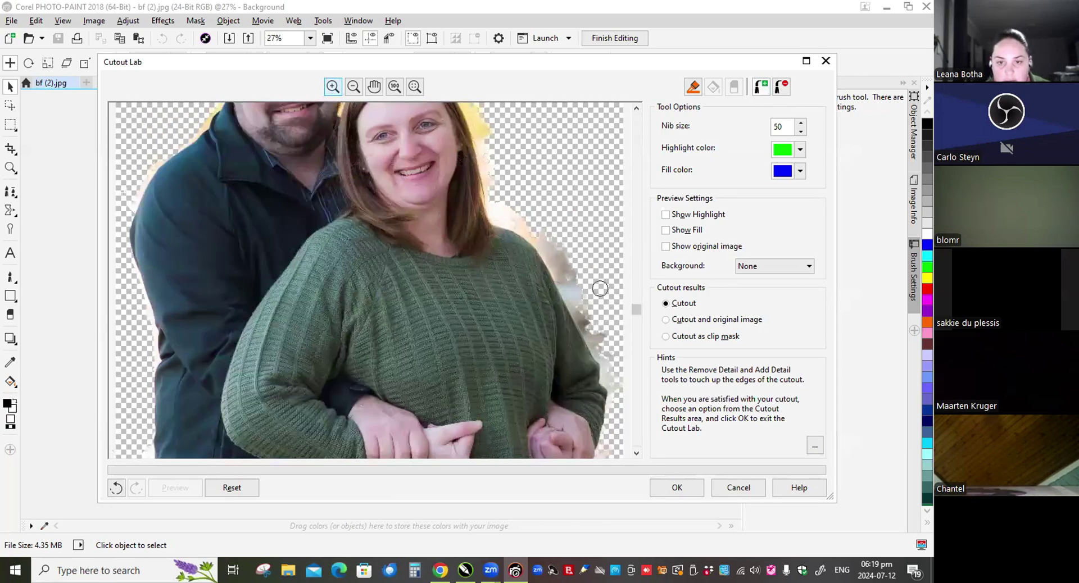
{"action": "scroll", "coordinate": [596, 288], "scroll_direction": "up", "scroll_amount": 1}
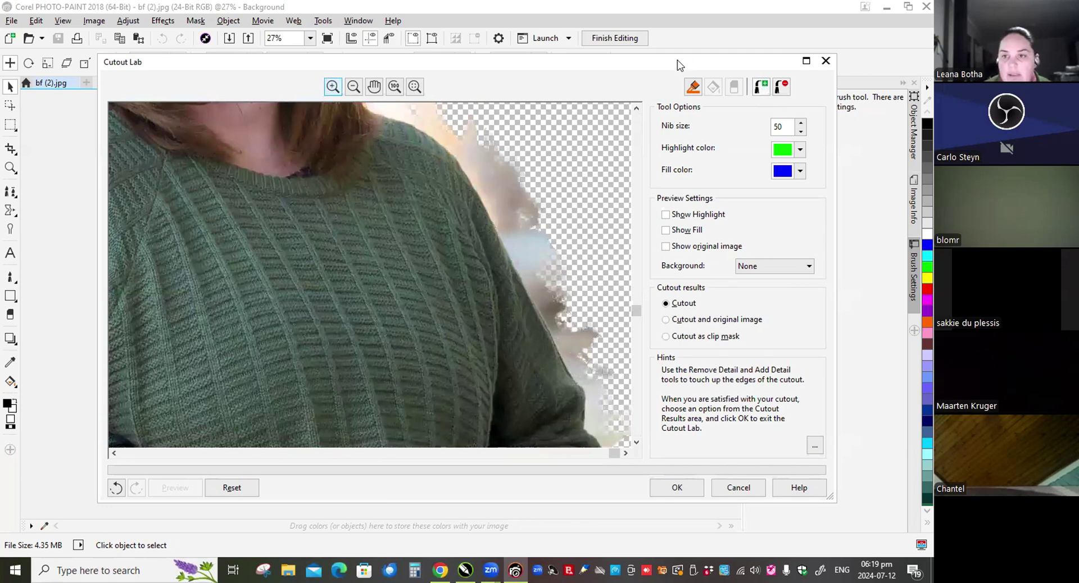
{"action": "left_click", "coordinate": [782, 87]}
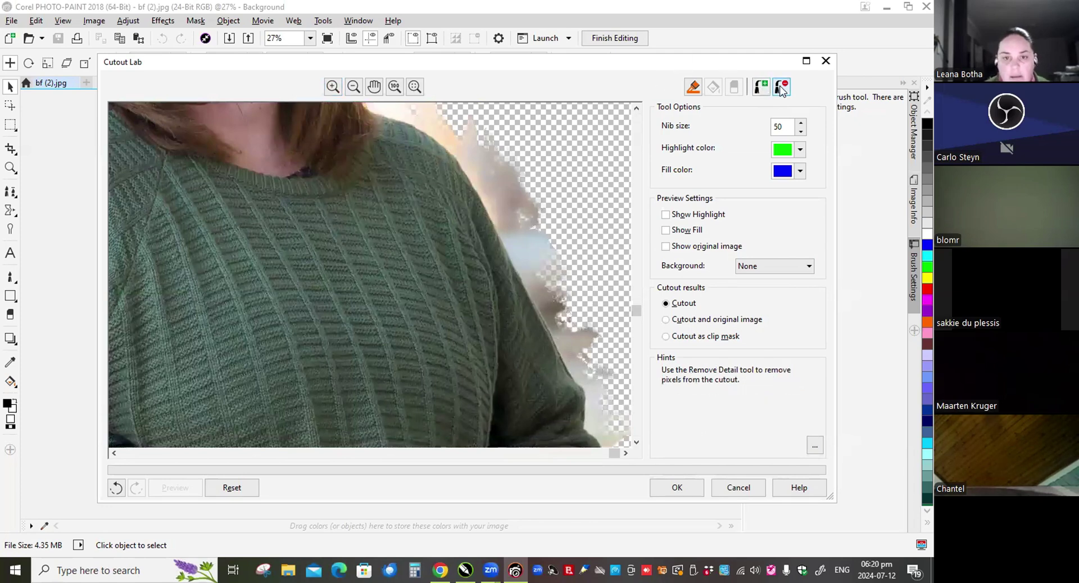
{"action": "mouse_move", "coordinate": [475, 129]}
{"action": "left_mouse_down"}
{"action": "mouse_move", "coordinate": [522, 239]}
{"action": "mouse_move", "coordinate": [503, 214]}
{"action": "mouse_move", "coordinate": [546, 241]}
{"action": "mouse_move", "coordinate": [549, 281]}
{"action": "mouse_move", "coordinate": [523, 243]}
{"action": "mouse_move", "coordinate": [585, 338]}
{"action": "mouse_move", "coordinate": [581, 360]}
{"action": "left_mouse_up"}
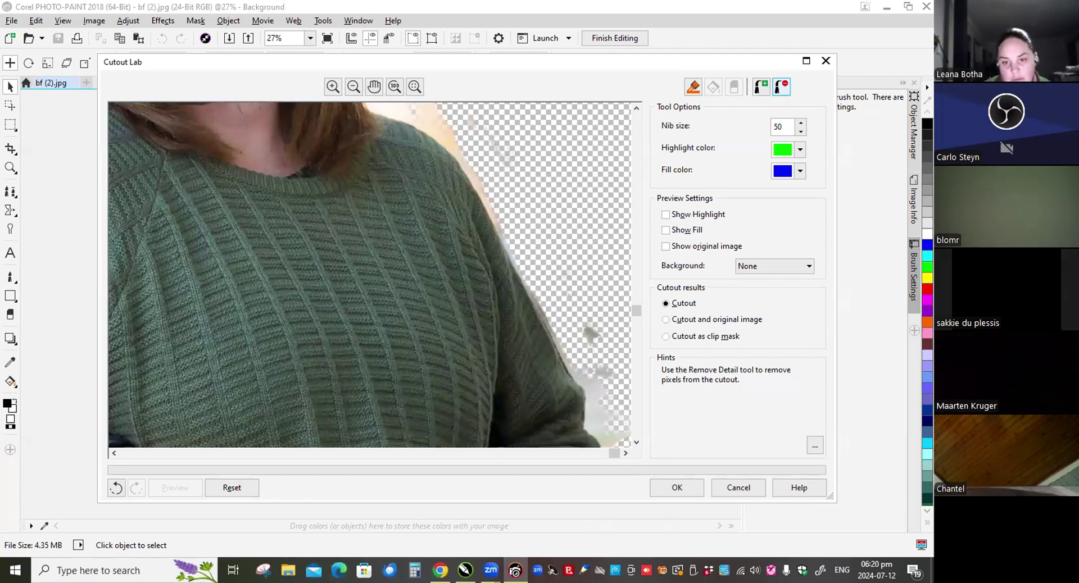
{"action": "mouse_move", "coordinate": [551, 293]}
{"action": "left_mouse_down"}
{"action": "mouse_move", "coordinate": [568, 336]}
{"action": "mouse_move", "coordinate": [562, 325]}
{"action": "mouse_move", "coordinate": [602, 365]}
{"action": "mouse_move", "coordinate": [583, 357]}
{"action": "mouse_move", "coordinate": [604, 422]}
{"action": "left_mouse_up"}
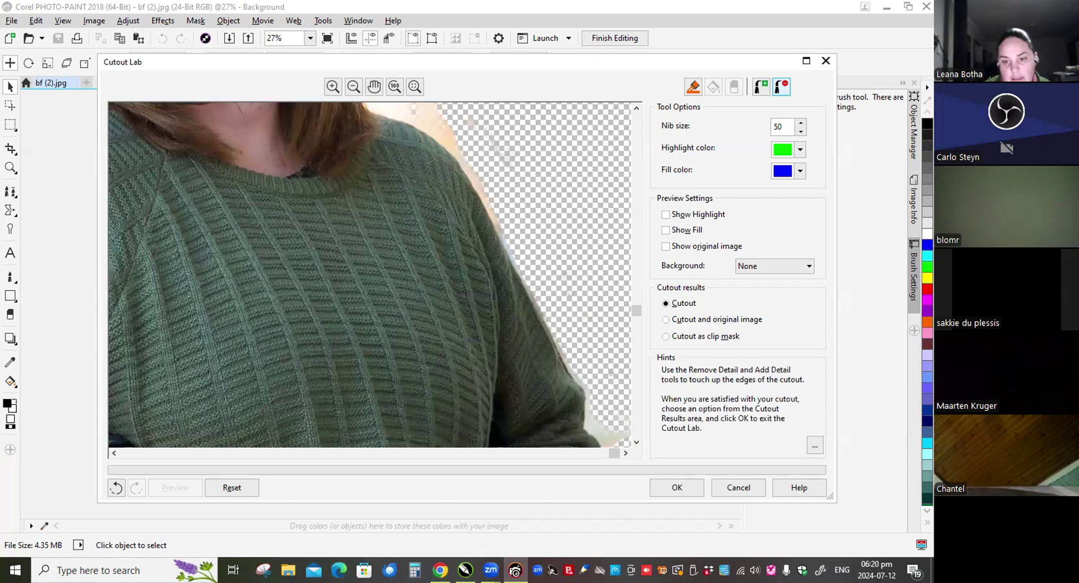
{"action": "mouse_move", "coordinate": [507, 172]}
{"action": "left_mouse_down"}
{"action": "mouse_move", "coordinate": [481, 174]}
{"action": "mouse_move", "coordinate": [529, 262]}
{"action": "left_mouse_up"}
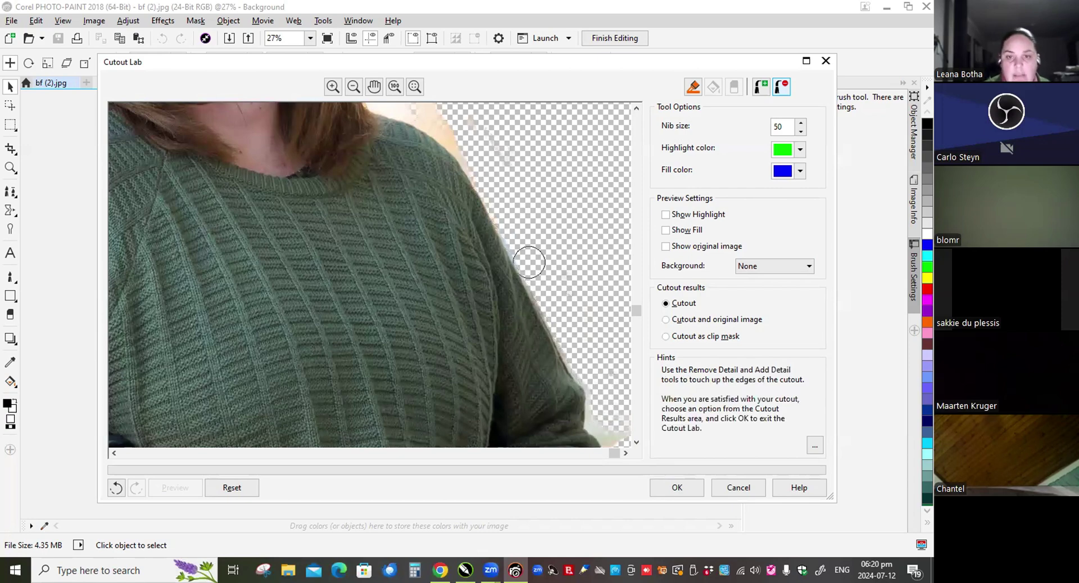
Step: Remove the yellow background remnants along the outer side of the woman's hair
{"action": "scroll", "coordinate": [435, 312], "scroll_direction": "down", "scroll_amount": 2}
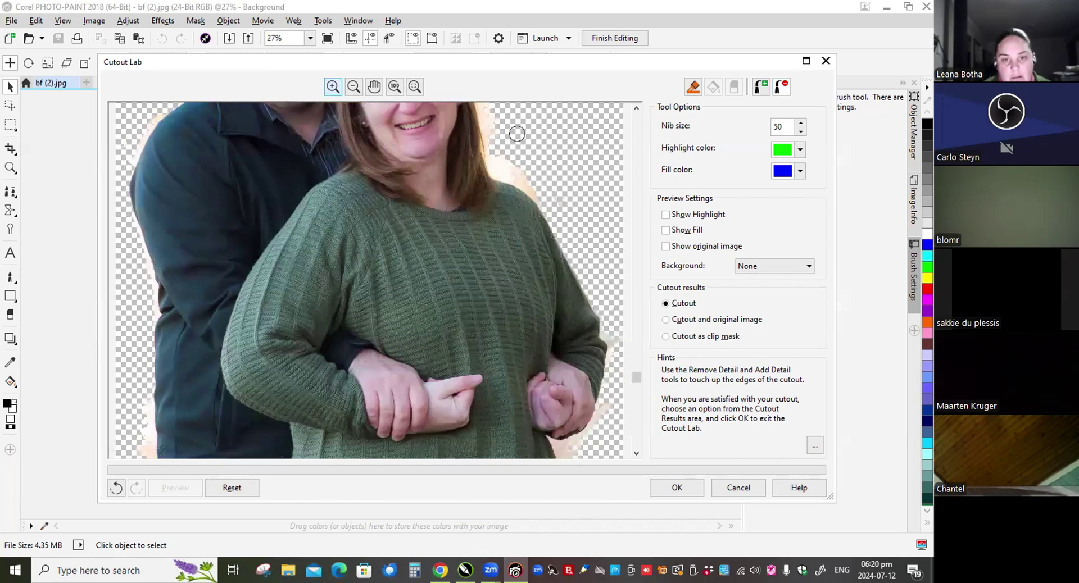
{"action": "scroll", "coordinate": [517, 134], "scroll_direction": "up", "scroll_amount": 2}
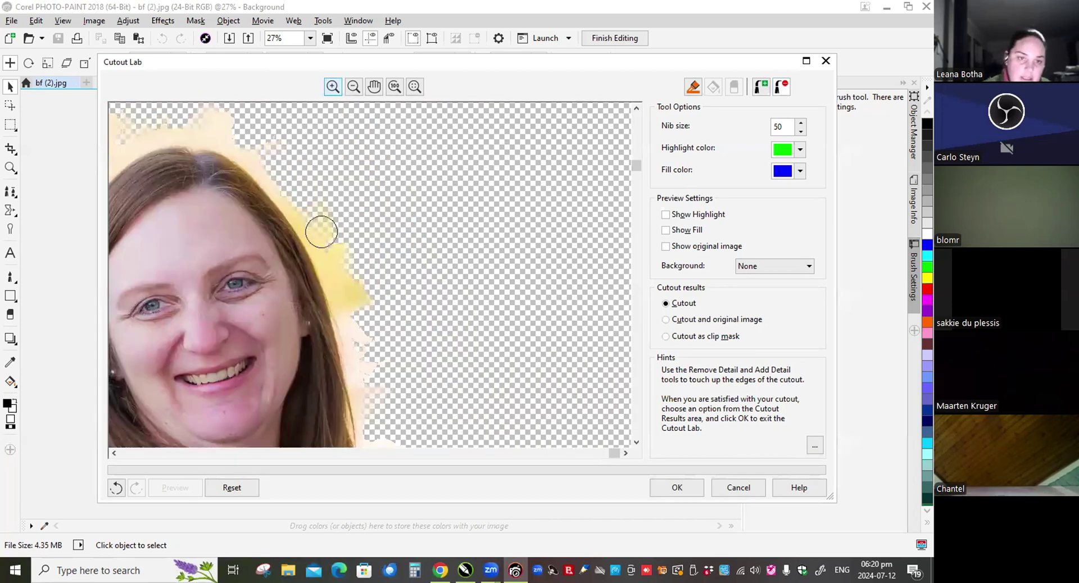
{"action": "mouse_move", "coordinate": [321, 231]}
{"action": "left_mouse_down"}
{"action": "mouse_move", "coordinate": [339, 245]}
{"action": "mouse_move", "coordinate": [286, 179]}
{"action": "mouse_move", "coordinate": [362, 317]}
{"action": "mouse_move", "coordinate": [369, 347]}
{"action": "mouse_move", "coordinate": [349, 297]}
{"action": "mouse_move", "coordinate": [373, 387]}
{"action": "mouse_move", "coordinate": [386, 372]}
{"action": "mouse_move", "coordinate": [409, 378]}
{"action": "left_mouse_up"}
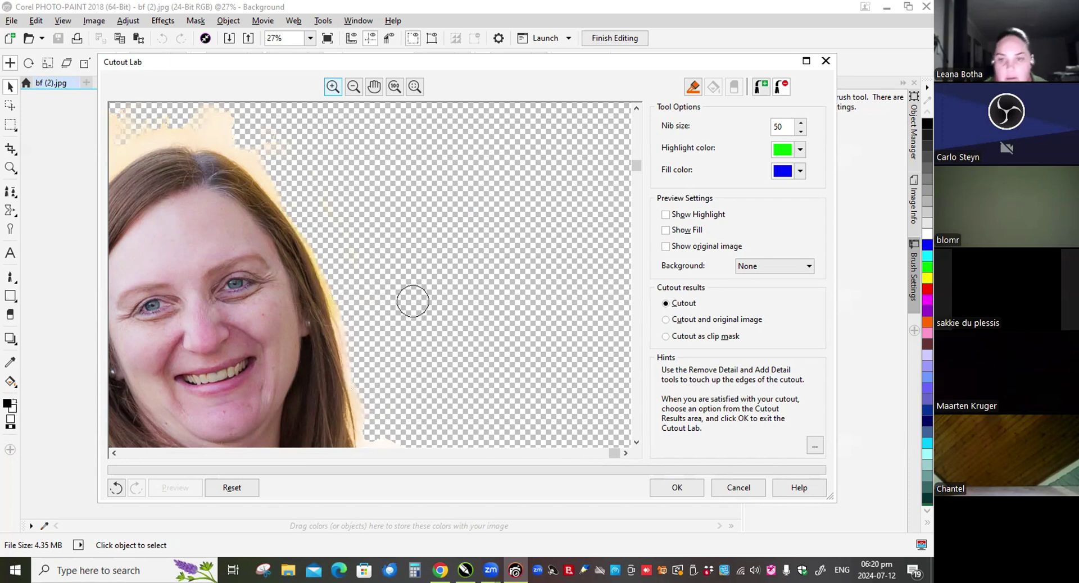
{"action": "scroll", "coordinate": [412, 301], "scroll_direction": "down", "scroll_amount": 2}
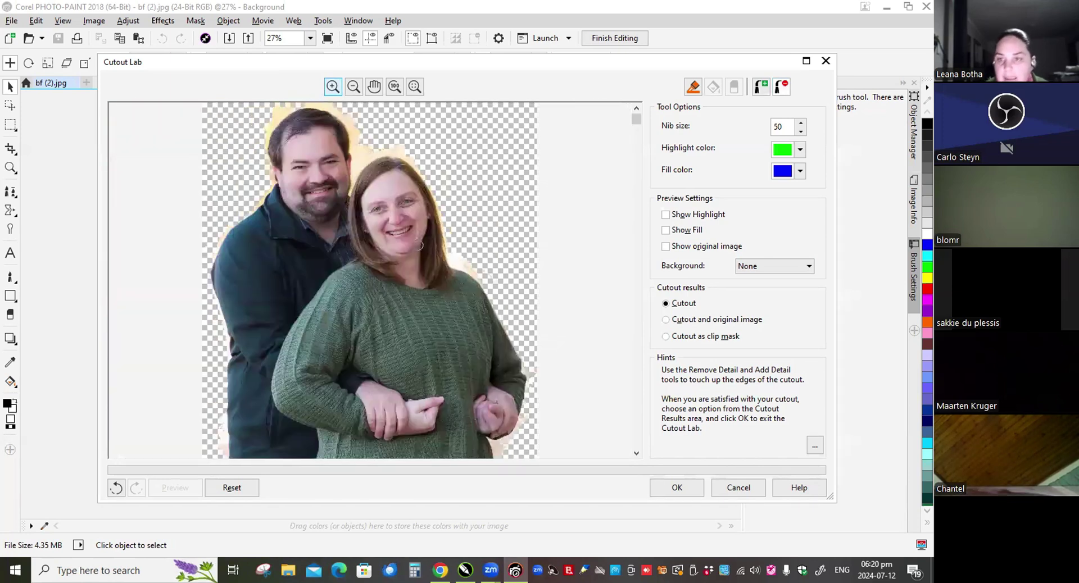
Step: Accept the cutout, finish editing with the changes to bf (2).jpg saved, and return to CorelDRAW
{"action": "left_click", "coordinate": [669, 487]}
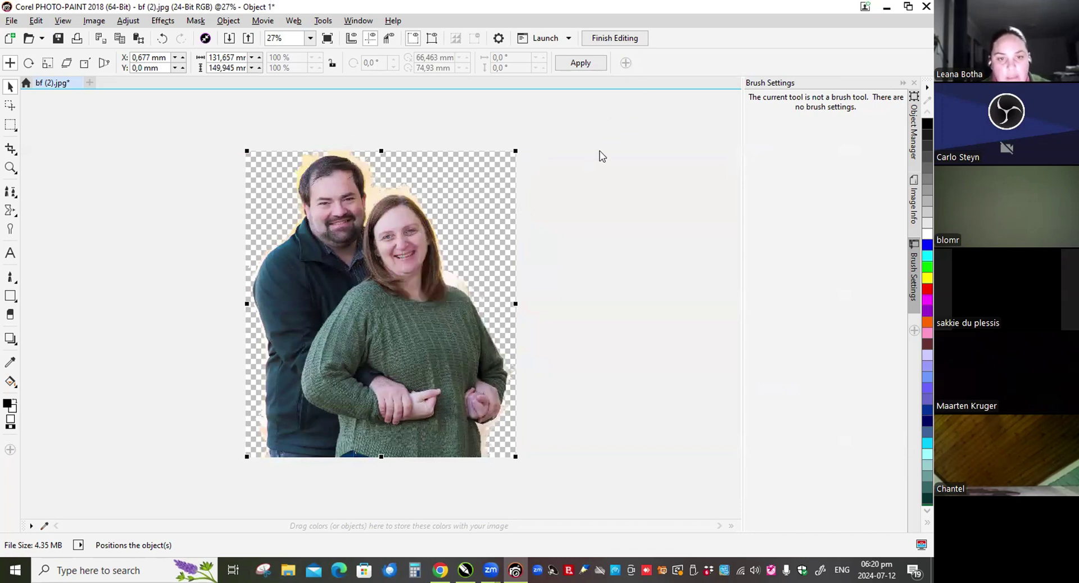
{"action": "left_click", "coordinate": [633, 39]}
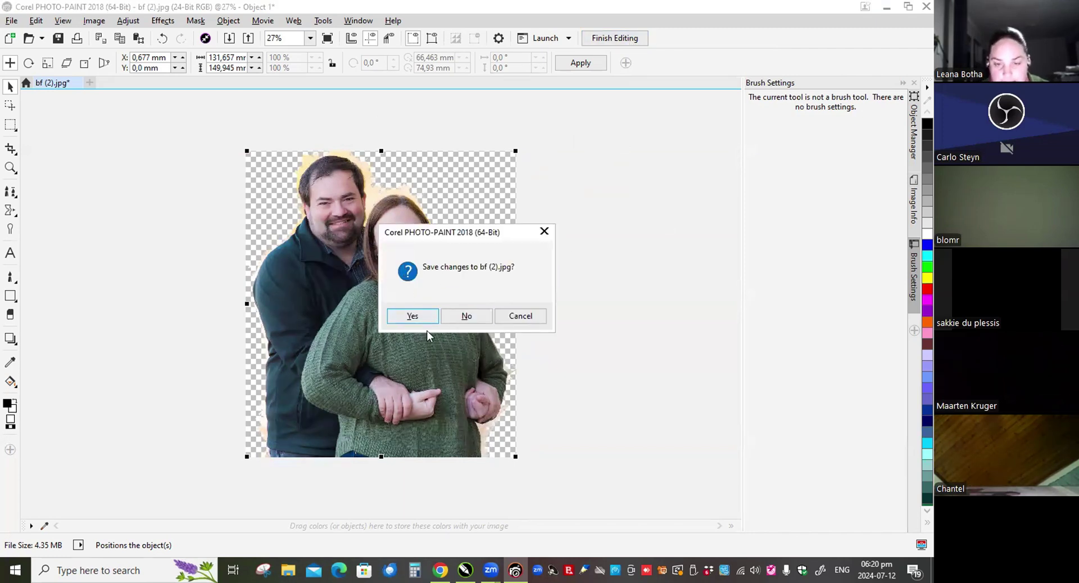
{"action": "left_click", "coordinate": [412, 317]}
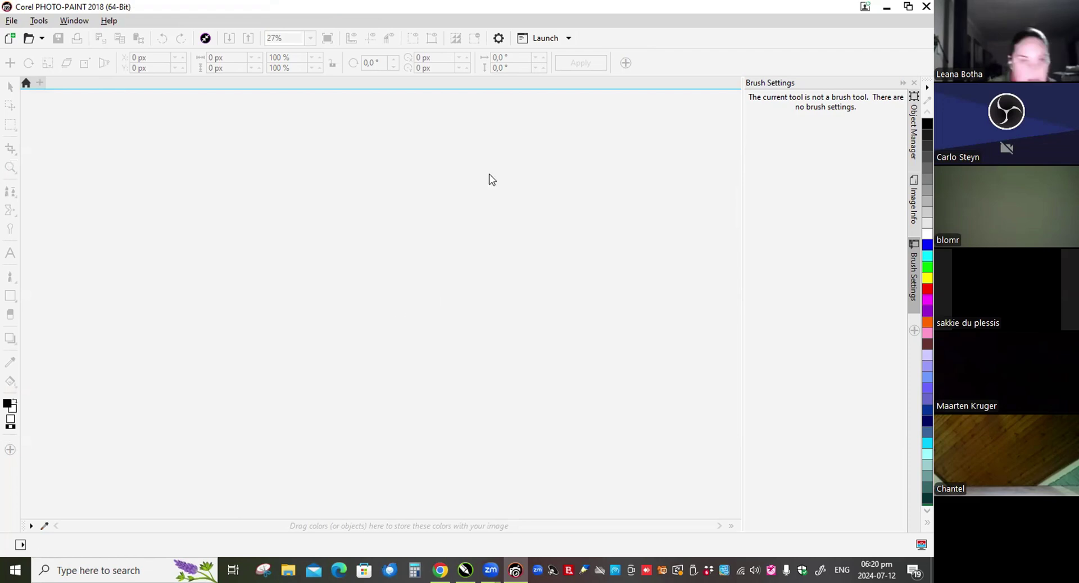
{"action": "left_click", "coordinate": [927, 6]}
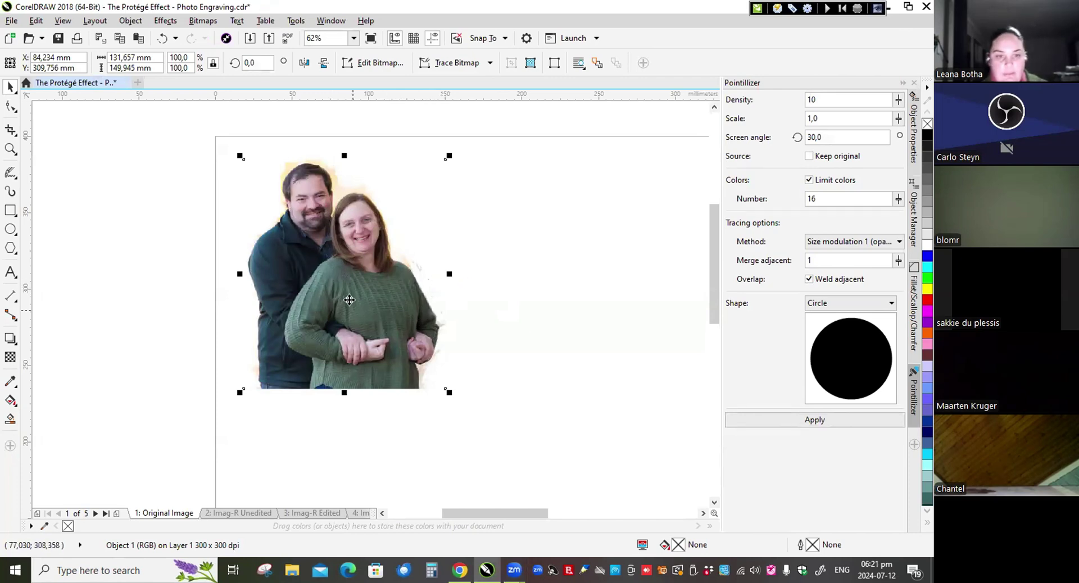
Step: Place a duplicate of the cutout photo directly to the right of the existing one
{"action": "key", "text": "Escape"}
{"action": "left_click_drag", "start_coordinate": [339, 270], "coordinate": [539, 274]}
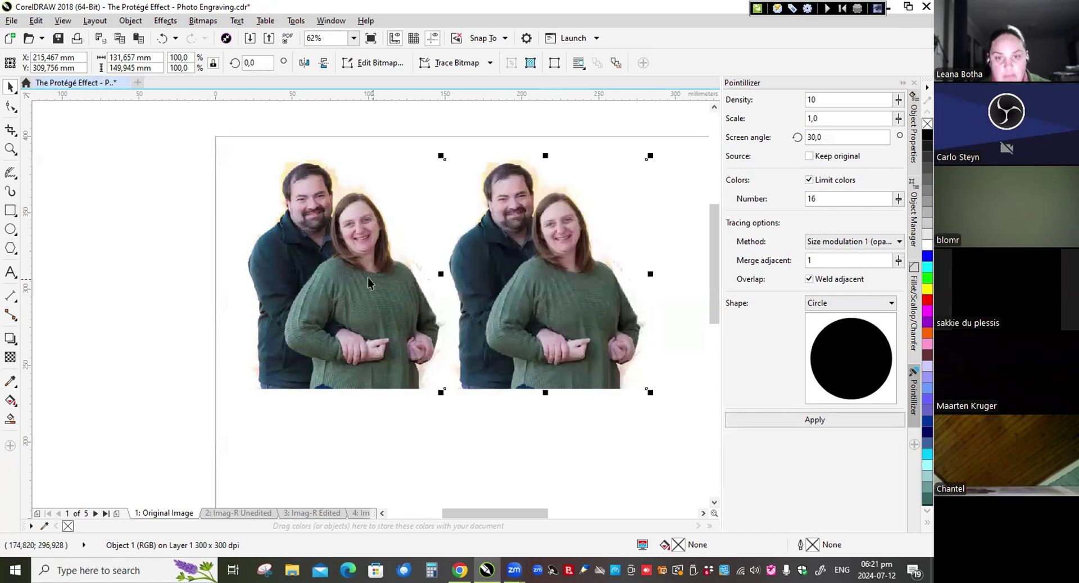
{"action": "scroll", "coordinate": [357, 266], "scroll_direction": "down", "scroll_amount": 3}
{"action": "scroll", "coordinate": [416, 272], "scroll_direction": "up", "scroll_amount": 1}
{"action": "scroll", "coordinate": [379, 286], "scroll_direction": "up", "scroll_amount": 1}
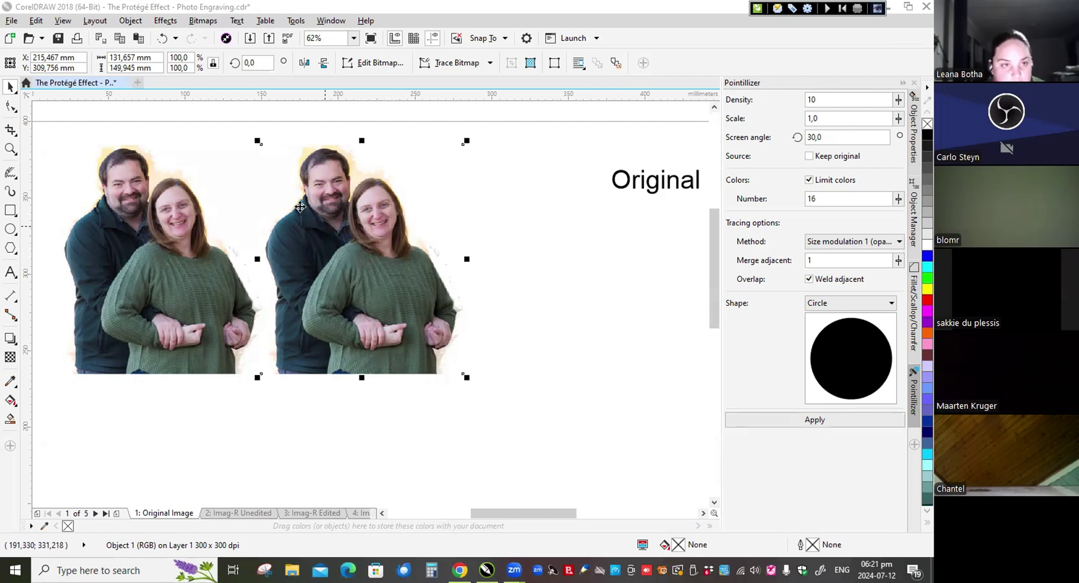
Step: Open the duplicated photo in the Image Adjustment Lab and raise its brightness to 56
{"action": "scroll", "coordinate": [349, 174], "scroll_direction": "up", "scroll_amount": 2}
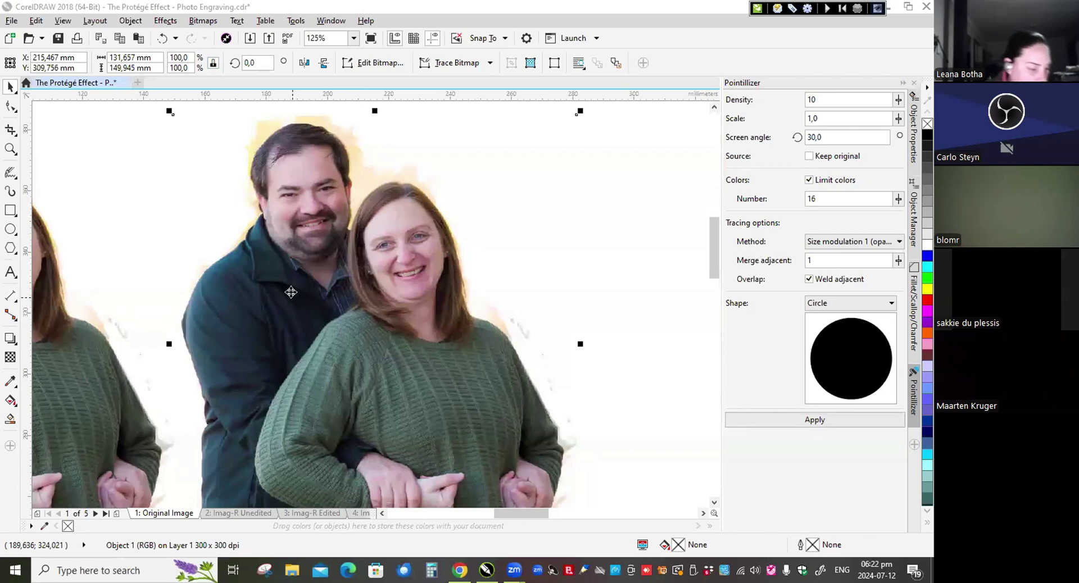
{"action": "left_click", "coordinate": [203, 22]}
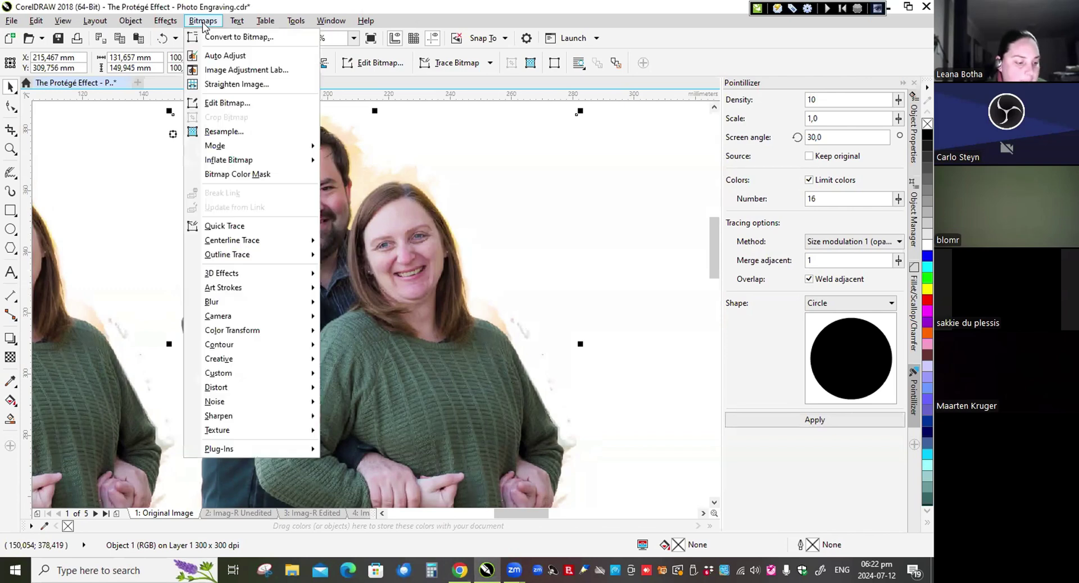
{"action": "left_click", "coordinate": [225, 71]}
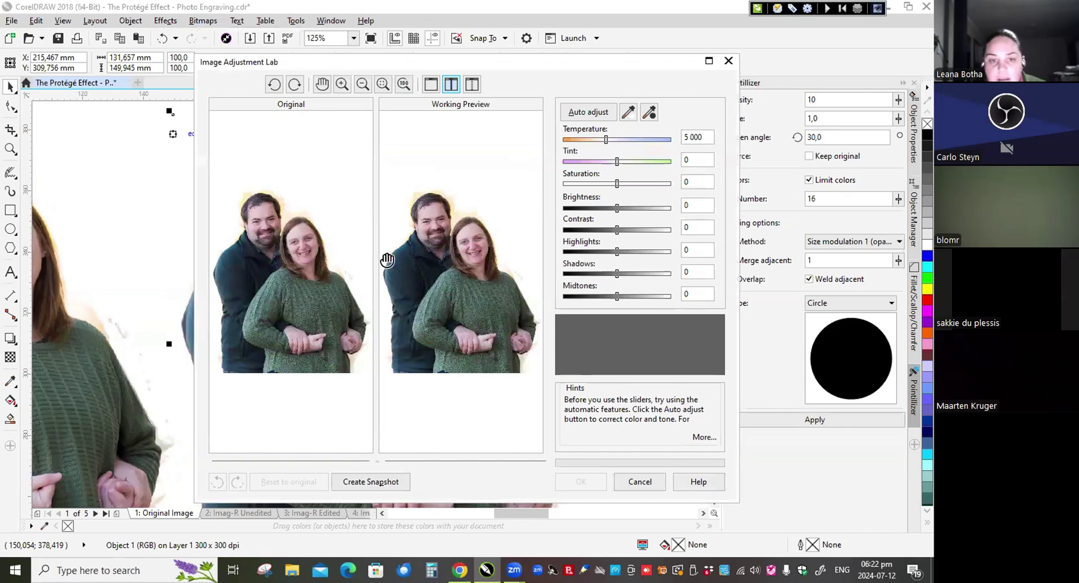
{"action": "scroll", "coordinate": [284, 255], "scroll_direction": "up", "scroll_amount": 4}
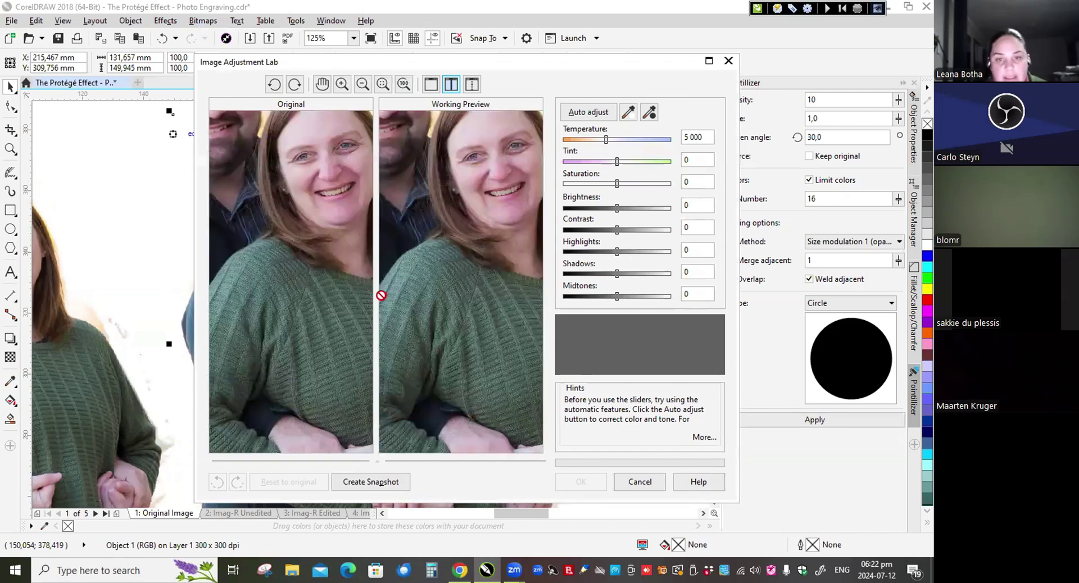
{"action": "scroll", "coordinate": [297, 275], "scroll_direction": "down", "scroll_amount": 3}
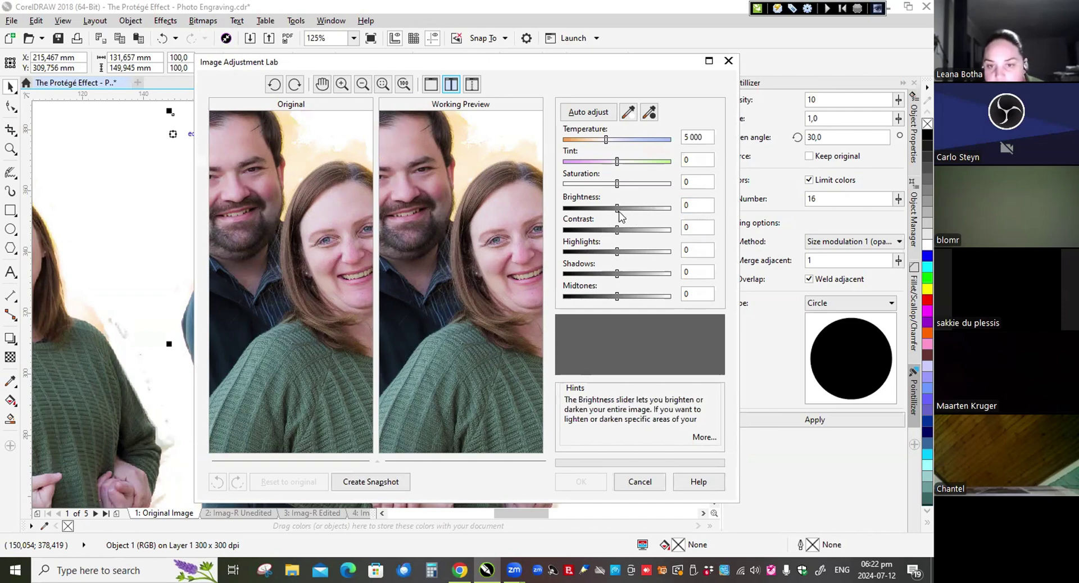
{"action": "left_click_drag", "start_coordinate": [618, 209], "coordinate": [647, 209]}
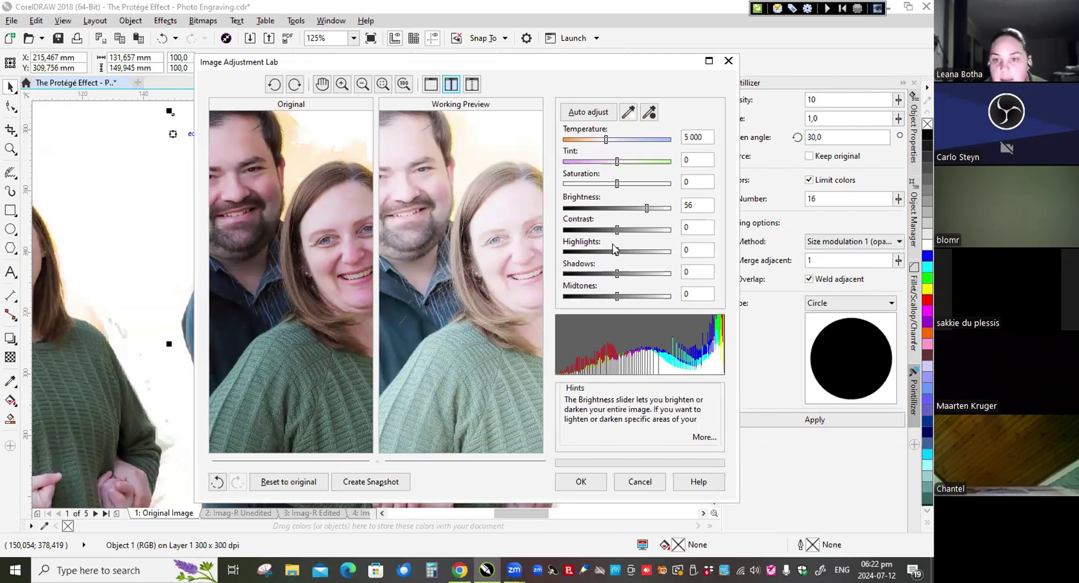
Step: Try contrast values of 28, -50 and -62 on the duplicated photo
{"action": "left_click_drag", "start_coordinate": [628, 231], "coordinate": [632, 231]}
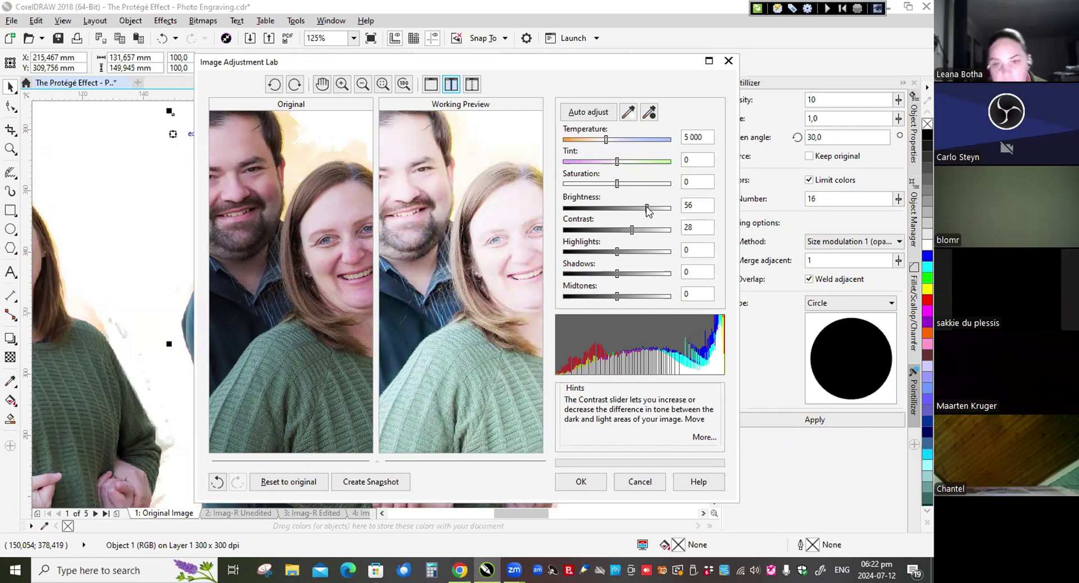
{"action": "left_click", "coordinate": [590, 231]}
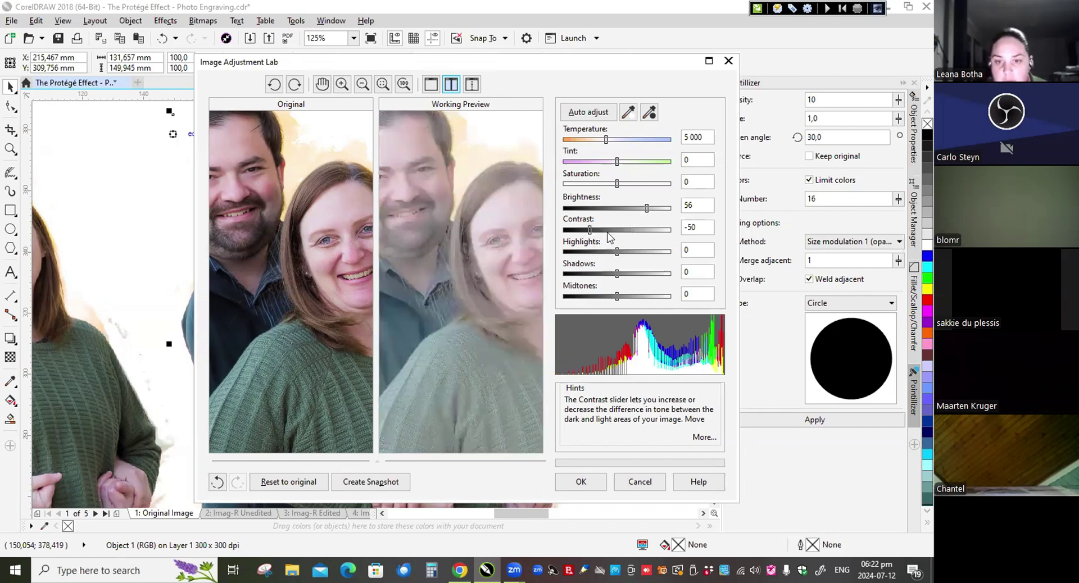
{"action": "left_click", "coordinate": [607, 230]}
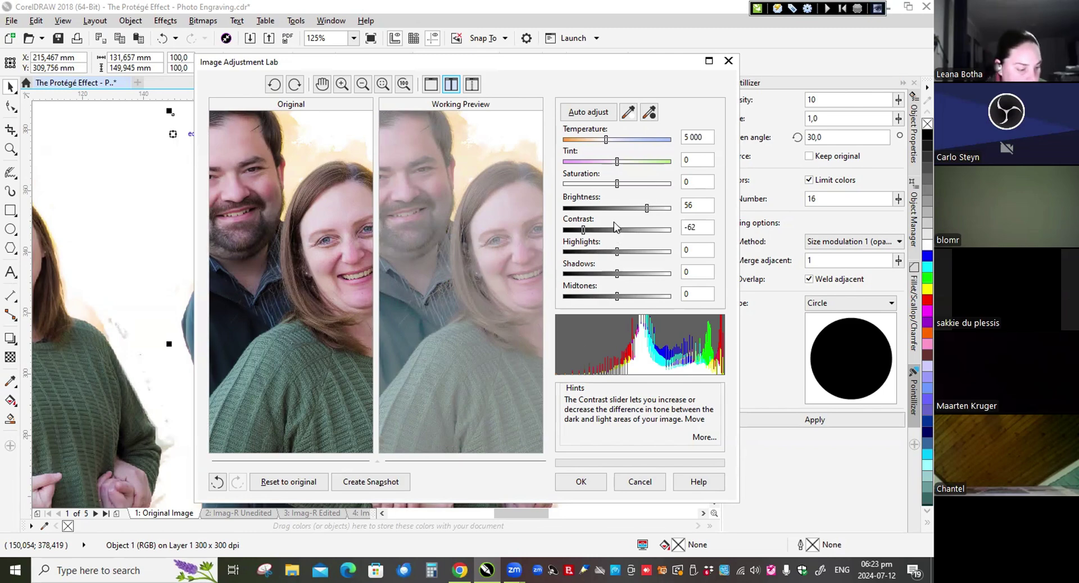
Step: Set the duplicated photo's brightness to 30 and its contrast to 25
{"action": "left_click", "coordinate": [702, 206]}
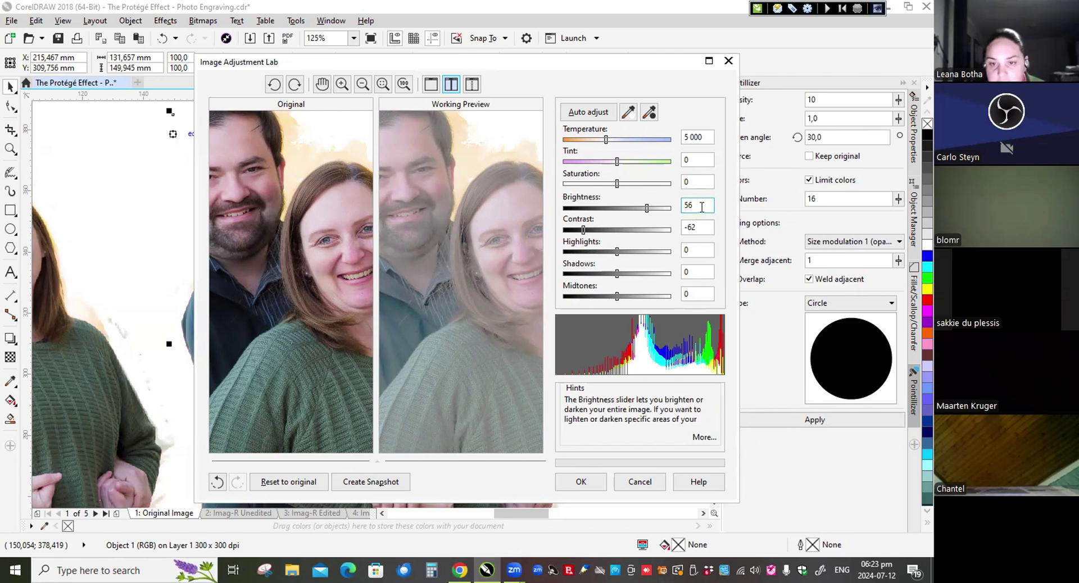
{"action": "type", "text": "30"}
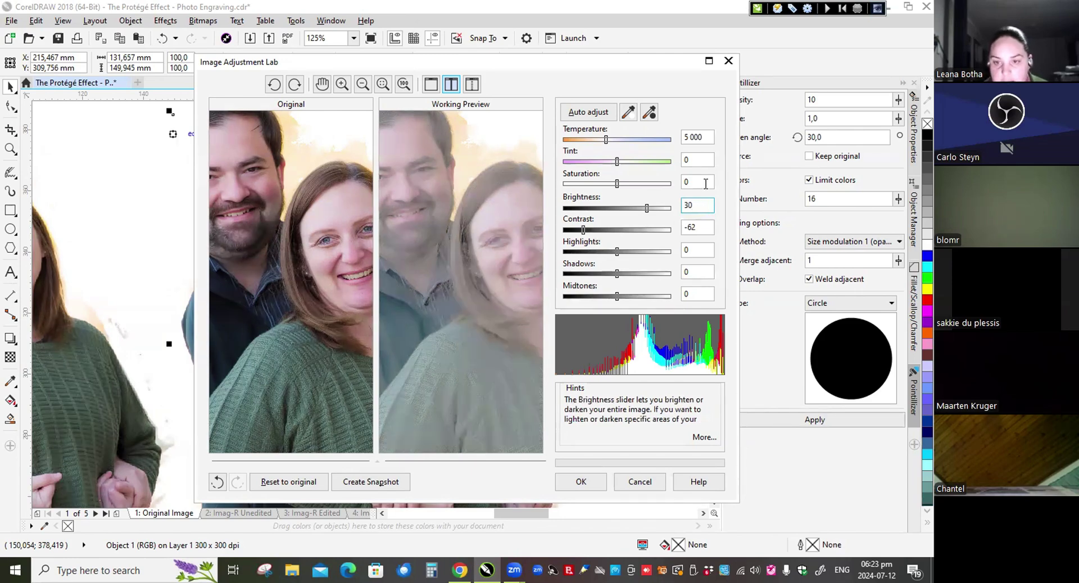
{"action": "left_click", "coordinate": [703, 227]}
{"action": "double_click", "coordinate": [703, 228]}
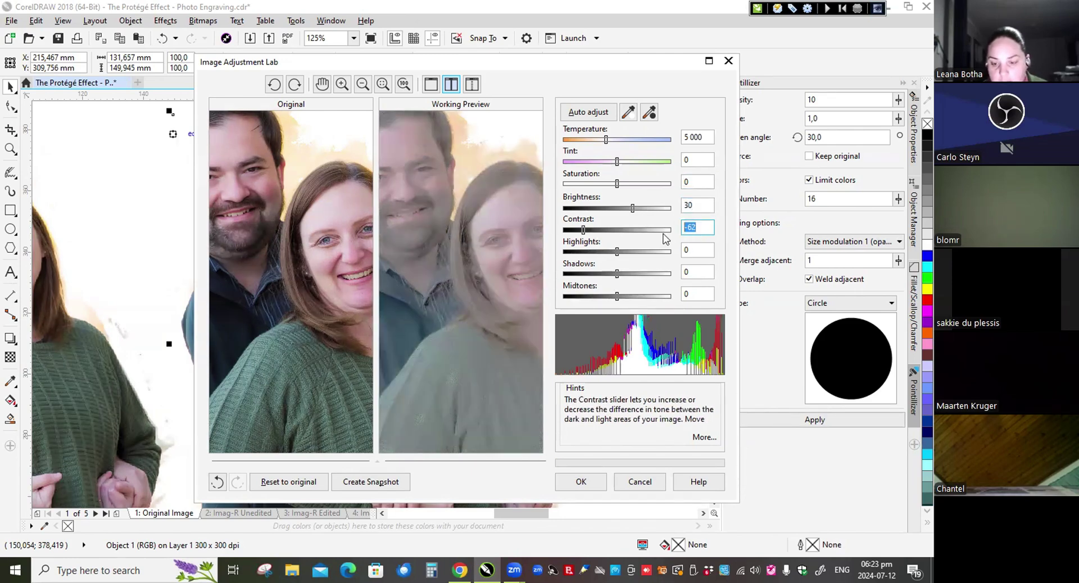
{"action": "type", "text": "25"}
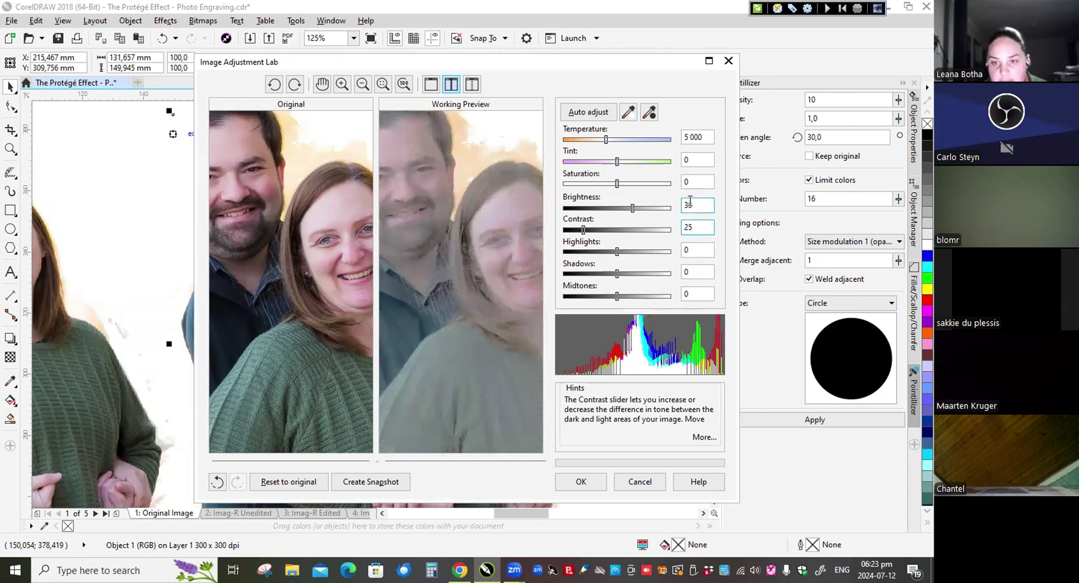
{"action": "left_click", "coordinate": [698, 183]}
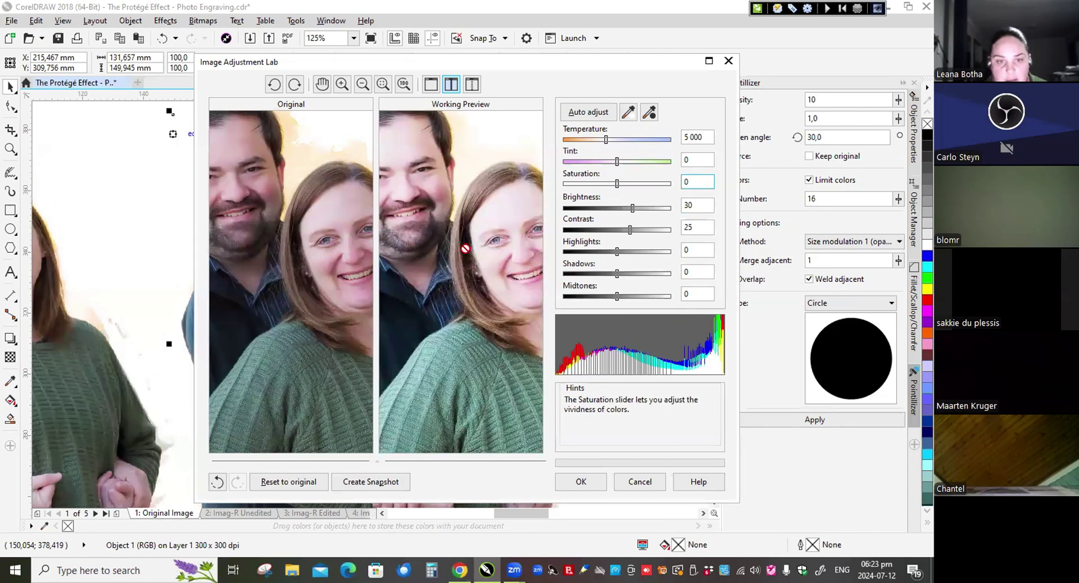
Step: Examine the woman's and the man's faces close up, comparing the original with the adjusted preview
{"action": "left_click_drag", "start_coordinate": [345, 262], "coordinate": [295, 274]}
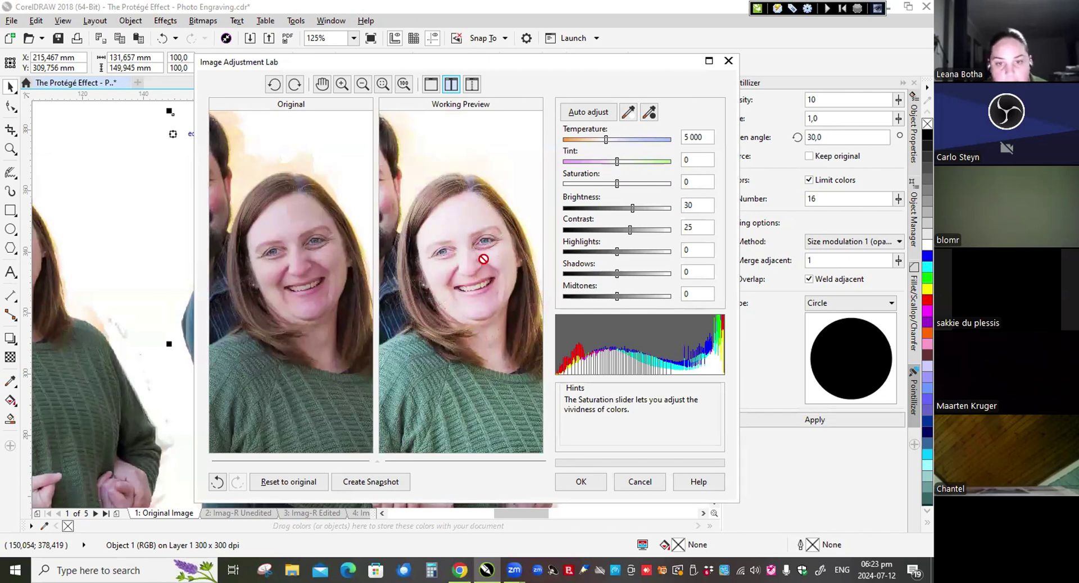
{"action": "scroll", "coordinate": [296, 252], "scroll_direction": "up", "scroll_amount": 1}
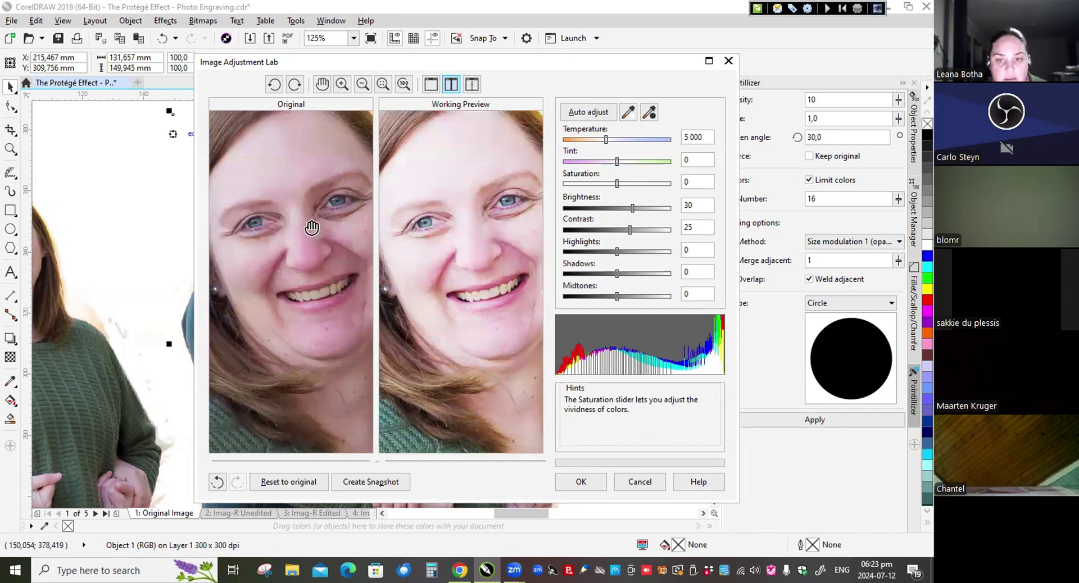
{"action": "left_click_drag", "start_coordinate": [280, 246], "coordinate": [360, 322]}
{"action": "left_click_drag", "start_coordinate": [259, 259], "coordinate": [358, 292]}
{"action": "left_click_drag", "start_coordinate": [269, 278], "coordinate": [313, 241]}
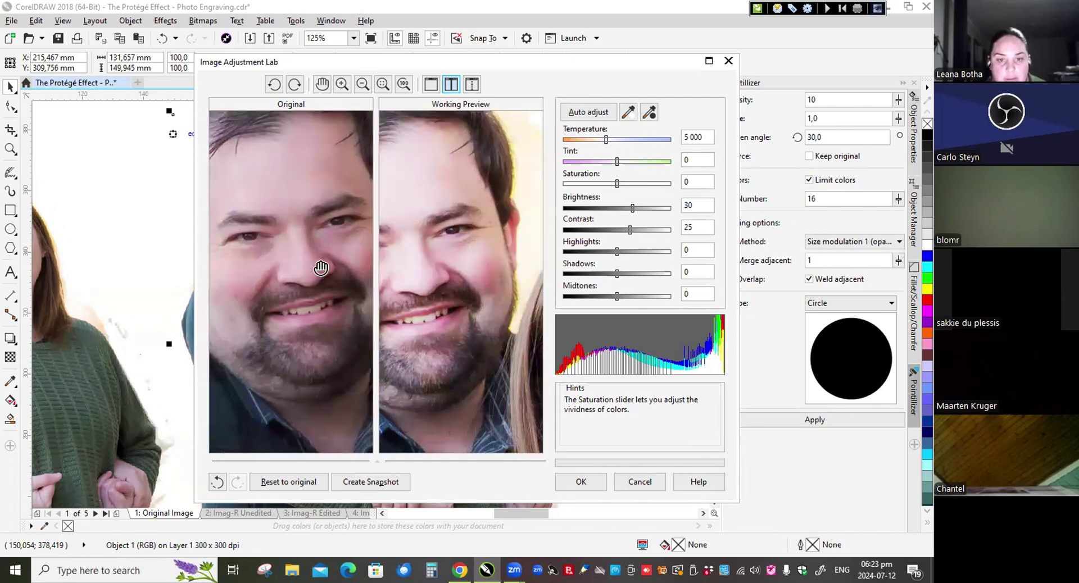
{"action": "left_click_drag", "start_coordinate": [338, 312], "coordinate": [288, 317]}
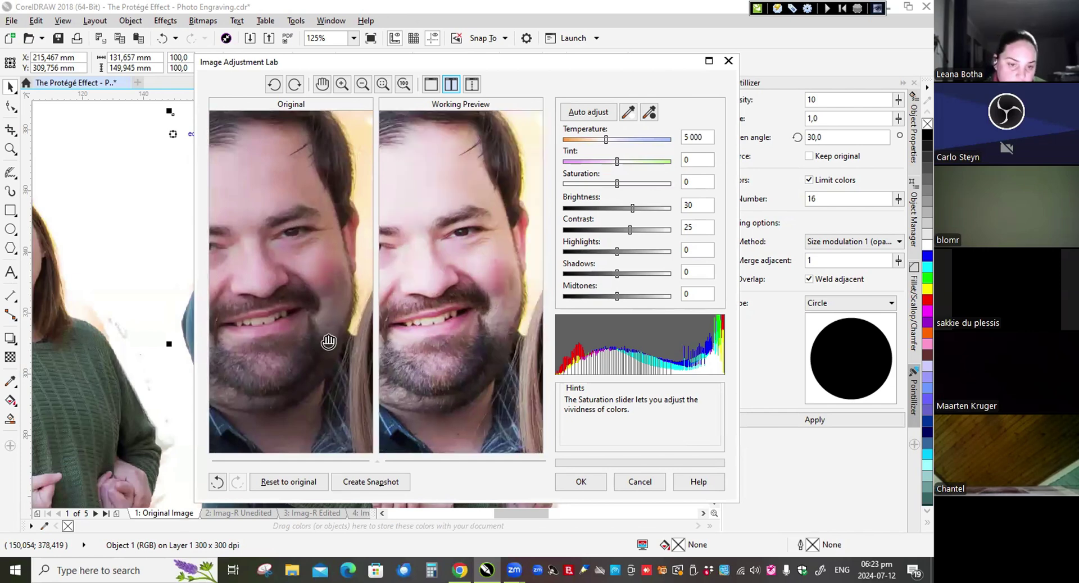
{"action": "scroll", "coordinate": [323, 281], "scroll_direction": "down", "scroll_amount": 1}
{"action": "scroll", "coordinate": [330, 299], "scroll_direction": "down", "scroll_amount": 1}
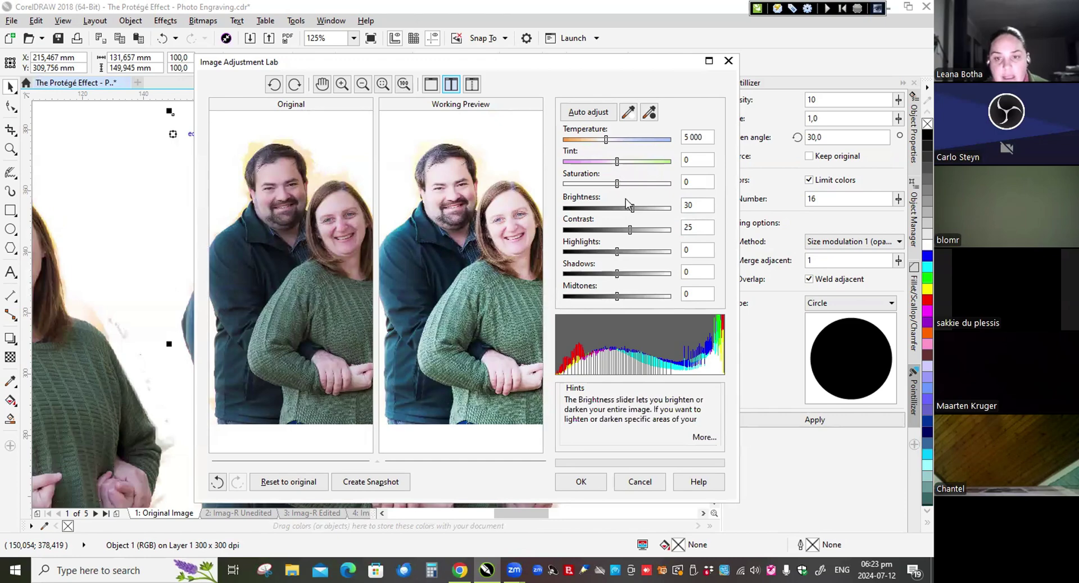
Step: Lower the photo's saturation to -100, check the woman's face in the preview, and apply the adjustments
{"action": "left_click_drag", "start_coordinate": [618, 189], "coordinate": [525, 181]}
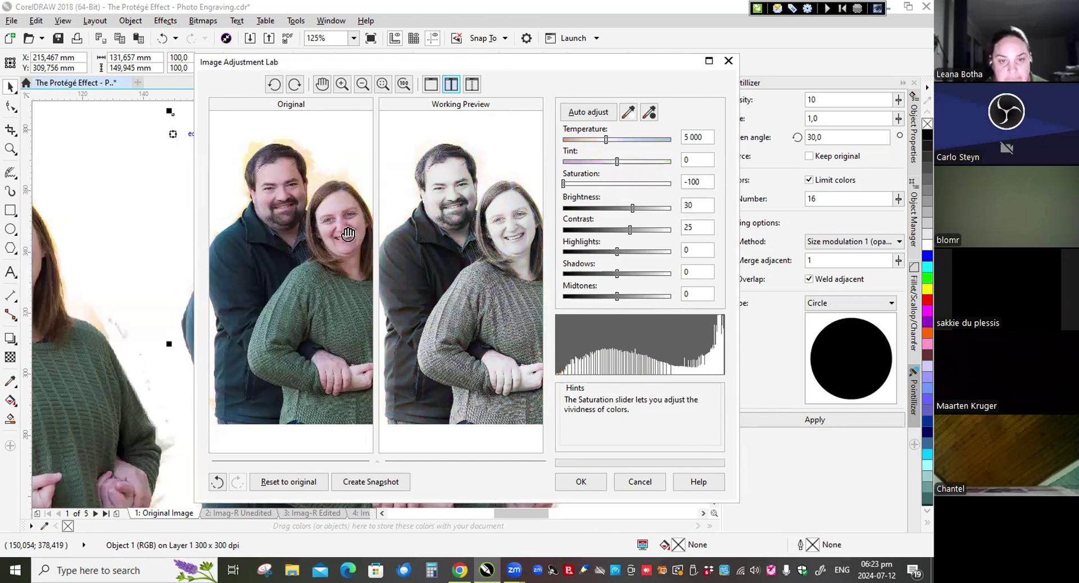
{"action": "scroll", "coordinate": [348, 239], "scroll_direction": "up", "scroll_amount": 3}
{"action": "left_click_drag", "start_coordinate": [347, 238], "coordinate": [300, 292]}
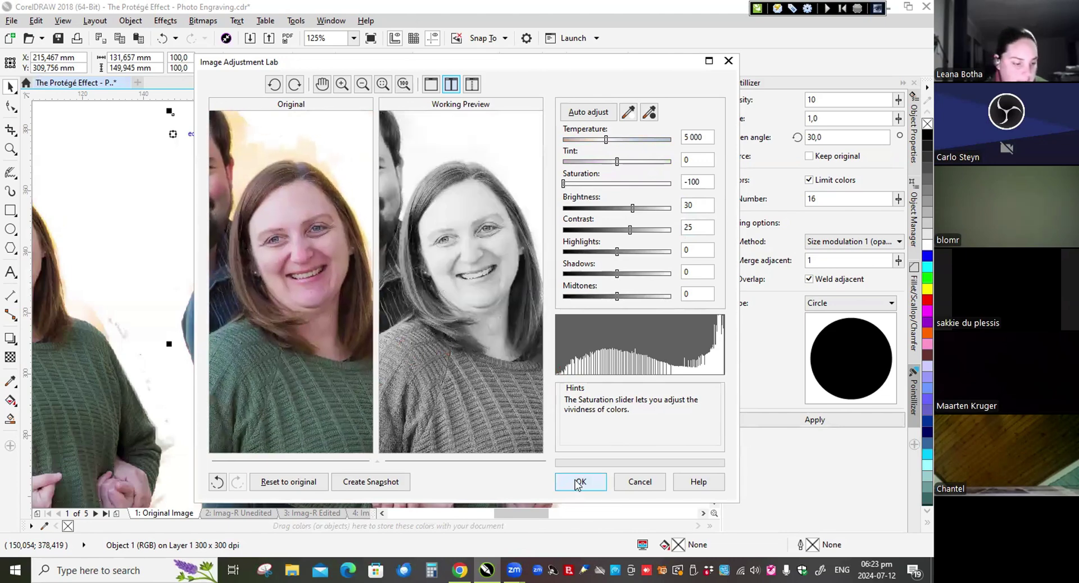
{"action": "left_click", "coordinate": [579, 483]}
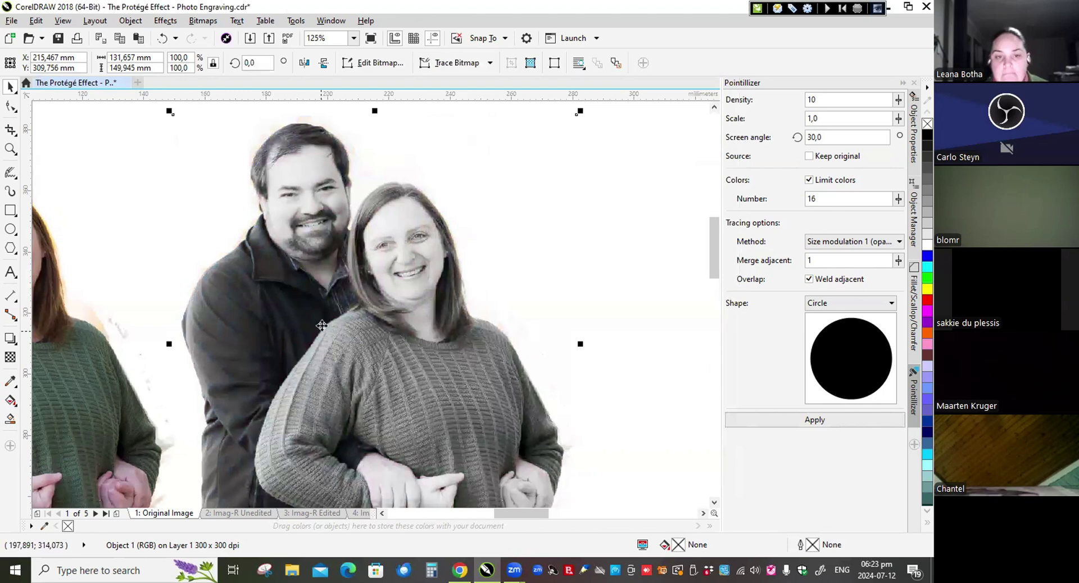
Step: Open the desaturated photo for bitmap editing in Corel PHOTO-PAINT and maximize its window
{"action": "scroll", "coordinate": [381, 259], "scroll_direction": "down", "scroll_amount": 1}
{"action": "scroll", "coordinate": [342, 260], "scroll_direction": "up", "scroll_amount": 1}
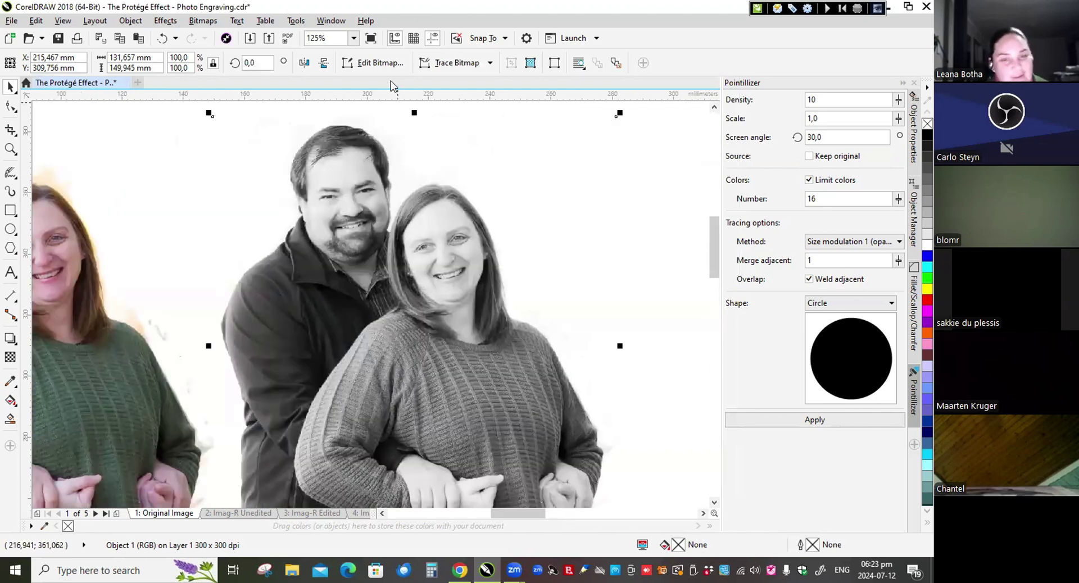
{"action": "left_click", "coordinate": [374, 63]}
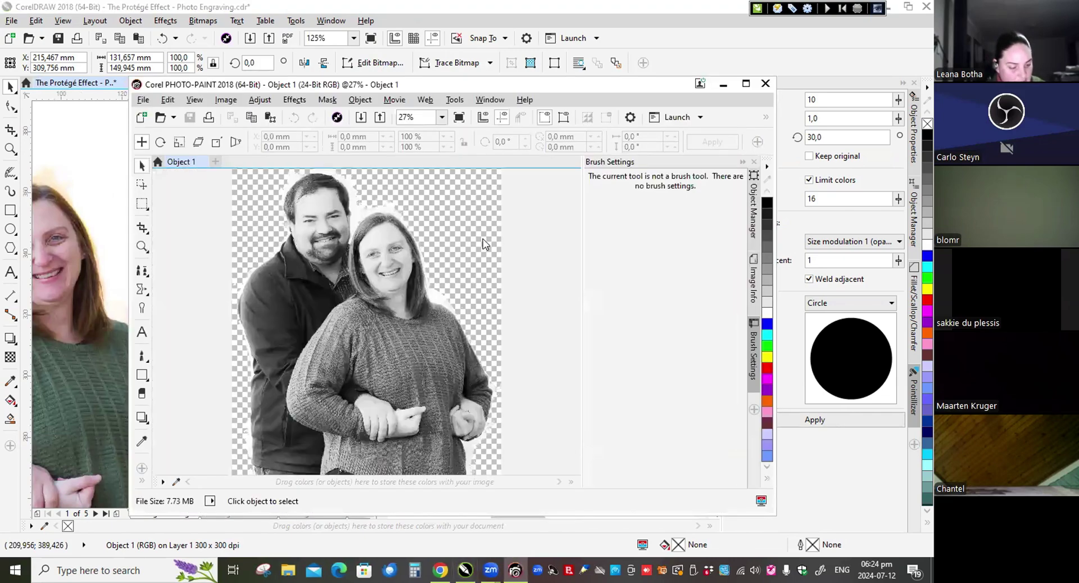
{"action": "left_click", "coordinate": [746, 84]}
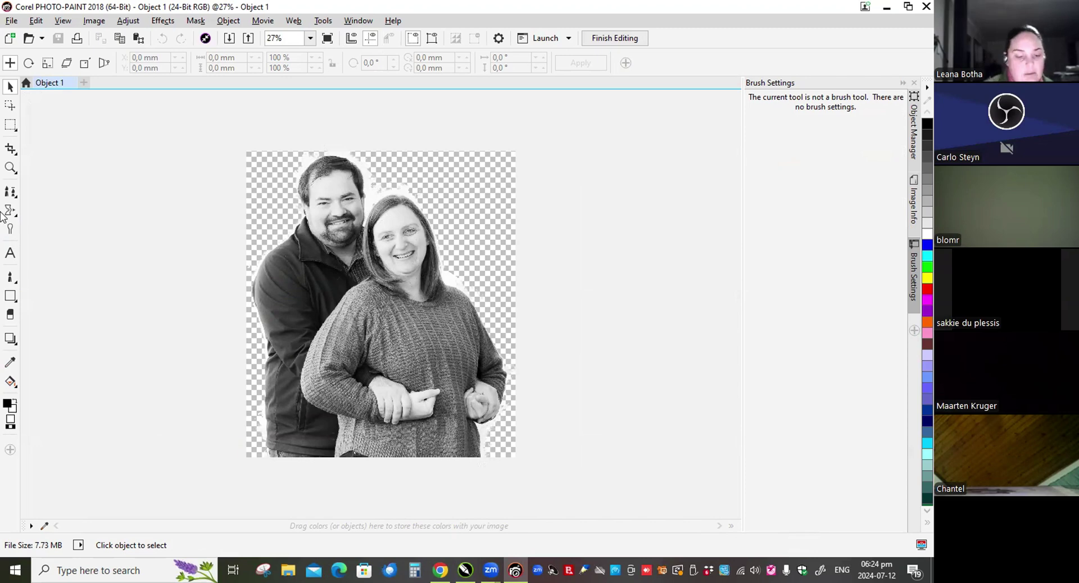
Step: Set up the Dodge/burn effect brush with the Dodge Highlights preset and a soft round nib of size 100
{"action": "left_click", "coordinate": [10, 229]}
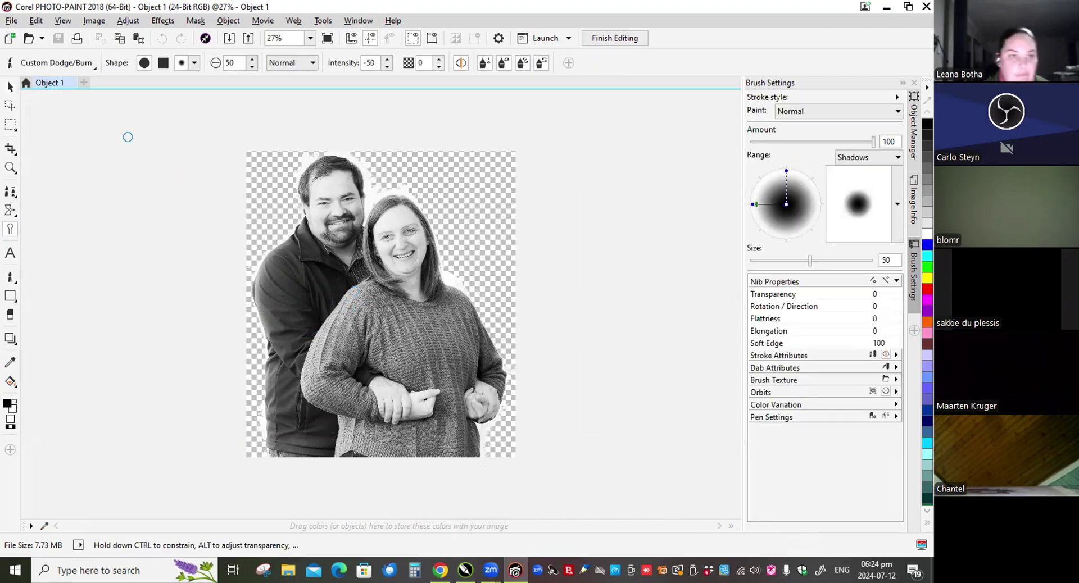
{"action": "left_click", "coordinate": [97, 70]}
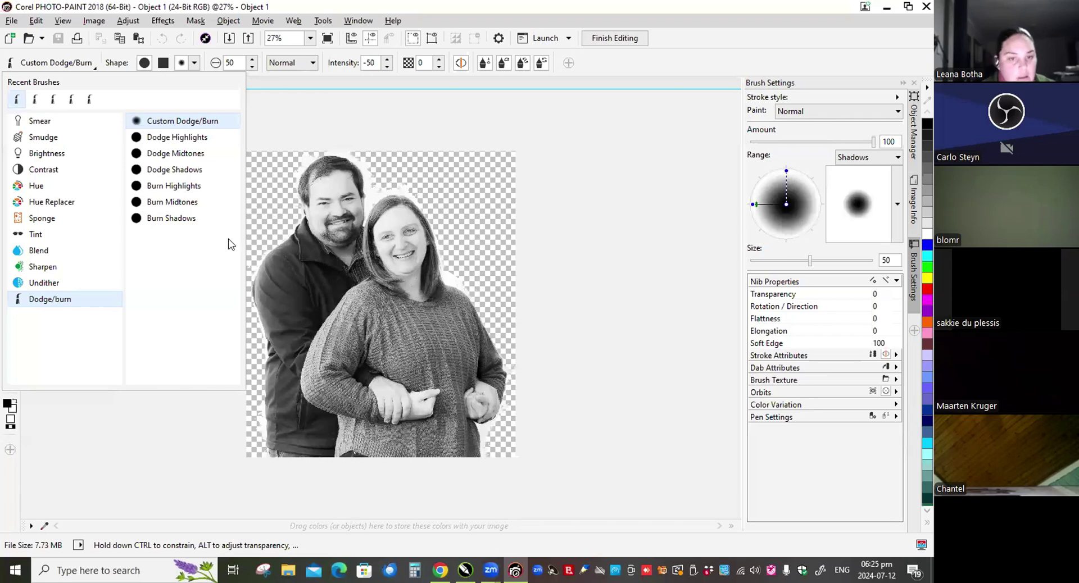
{"action": "left_click", "coordinate": [171, 139]}
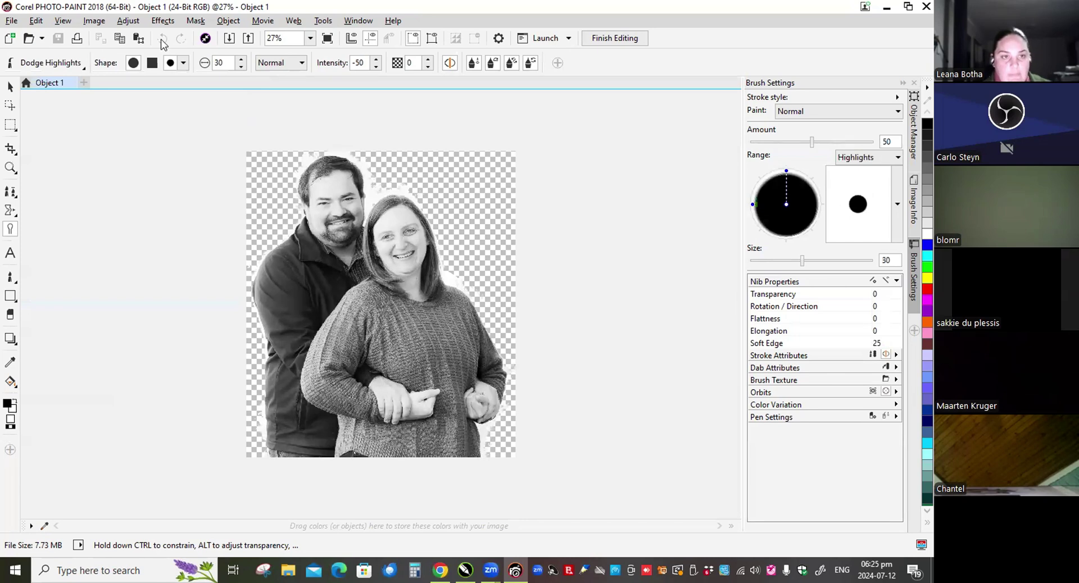
{"action": "left_click", "coordinate": [184, 63]}
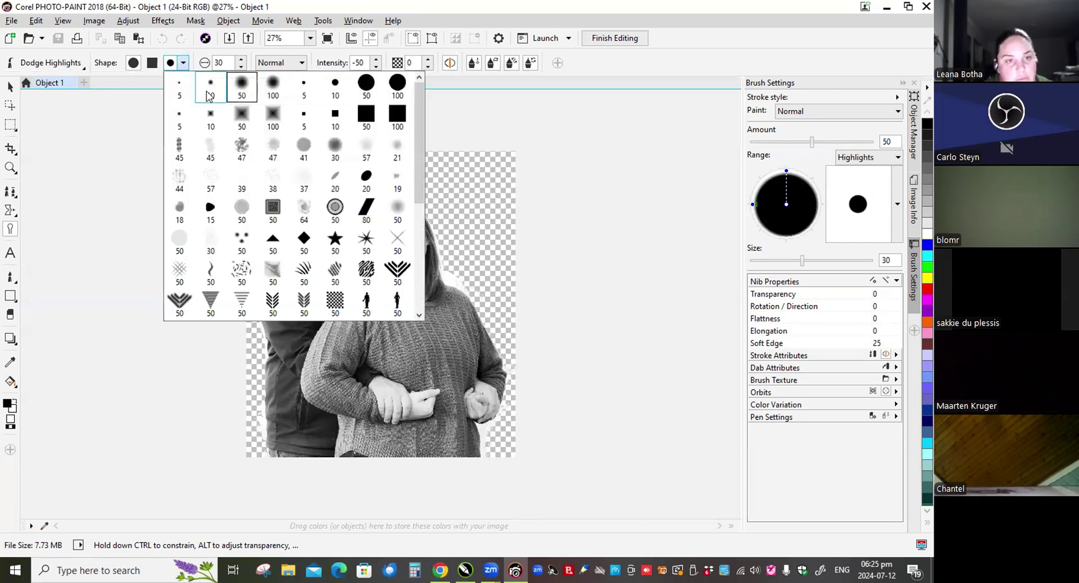
{"action": "left_click", "coordinate": [274, 91]}
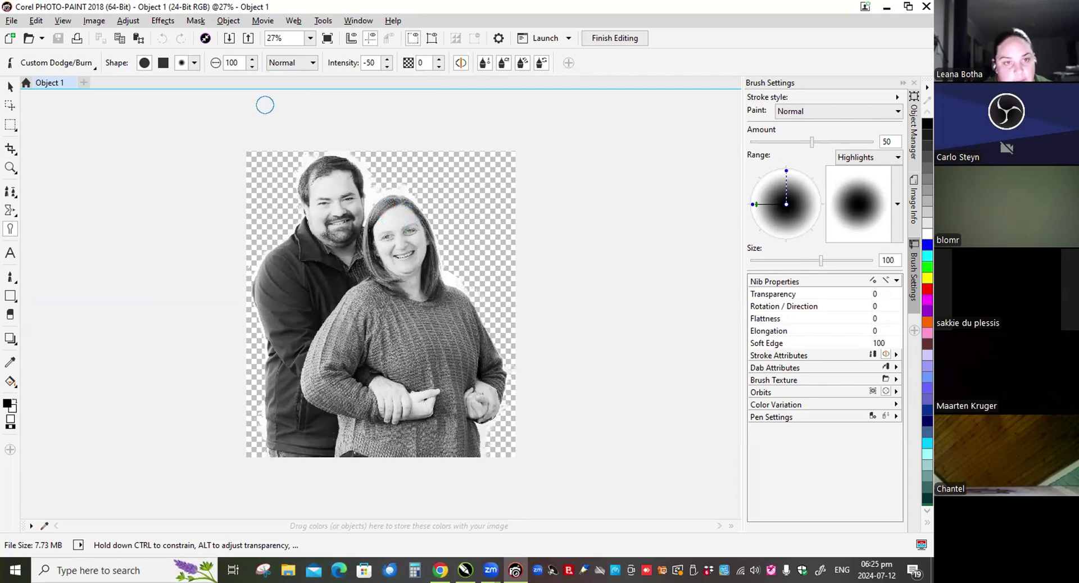
Step: Dodge the highlights across the woman's face and along her hair with the size 100 brush
{"action": "scroll", "coordinate": [403, 239], "scroll_direction": "up", "scroll_amount": 3}
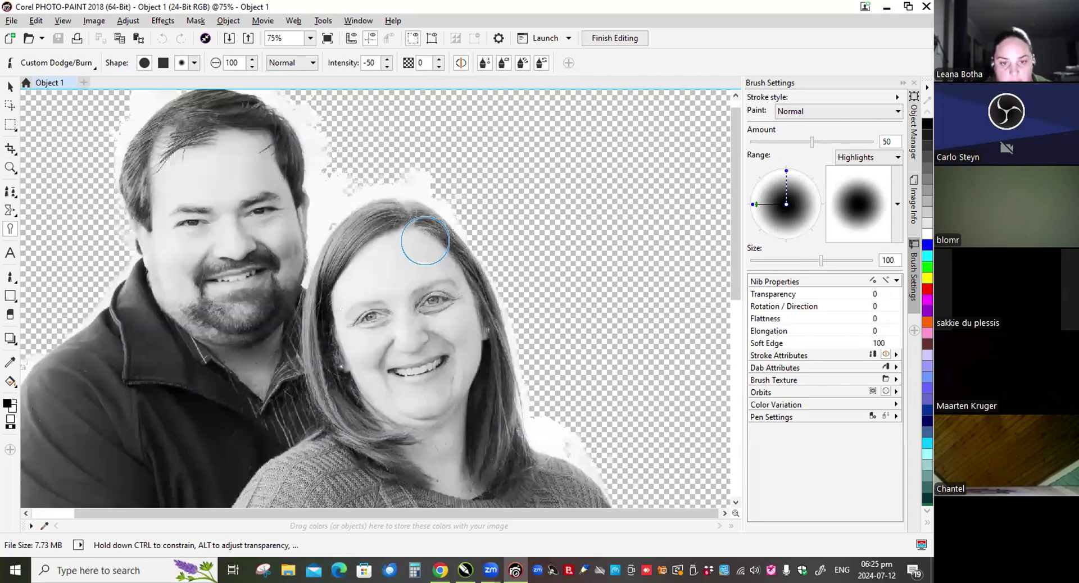
{"action": "scroll", "coordinate": [336, 285], "scroll_direction": "down", "scroll_amount": 1}
{"action": "scroll", "coordinate": [411, 299], "scroll_direction": "up", "scroll_amount": 1}
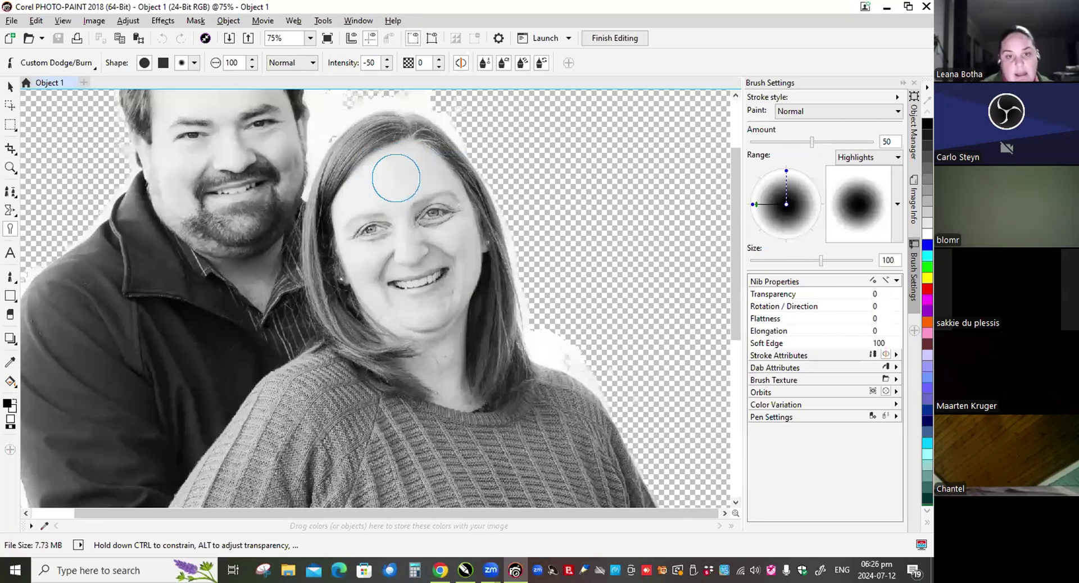
{"action": "mouse_move", "coordinate": [395, 176]}
{"action": "left_mouse_down"}
{"action": "mouse_move", "coordinate": [393, 247]}
{"action": "mouse_move", "coordinate": [395, 193]}
{"action": "mouse_move", "coordinate": [455, 259]}
{"action": "mouse_move", "coordinate": [430, 314]}
{"action": "mouse_move", "coordinate": [427, 360]}
{"action": "mouse_move", "coordinate": [452, 374]}
{"action": "mouse_move", "coordinate": [468, 404]}
{"action": "mouse_move", "coordinate": [436, 309]}
{"action": "mouse_move", "coordinate": [361, 223]}
{"action": "mouse_move", "coordinate": [366, 169]}
{"action": "mouse_move", "coordinate": [394, 121]}
{"action": "mouse_move", "coordinate": [330, 287]}
{"action": "mouse_move", "coordinate": [387, 152]}
{"action": "mouse_move", "coordinate": [478, 202]}
{"action": "mouse_move", "coordinate": [499, 368]}
{"action": "mouse_move", "coordinate": [488, 365]}
{"action": "mouse_move", "coordinate": [504, 379]}
{"action": "mouse_move", "coordinate": [482, 220]}
{"action": "mouse_move", "coordinate": [431, 148]}
{"action": "left_mouse_up"}
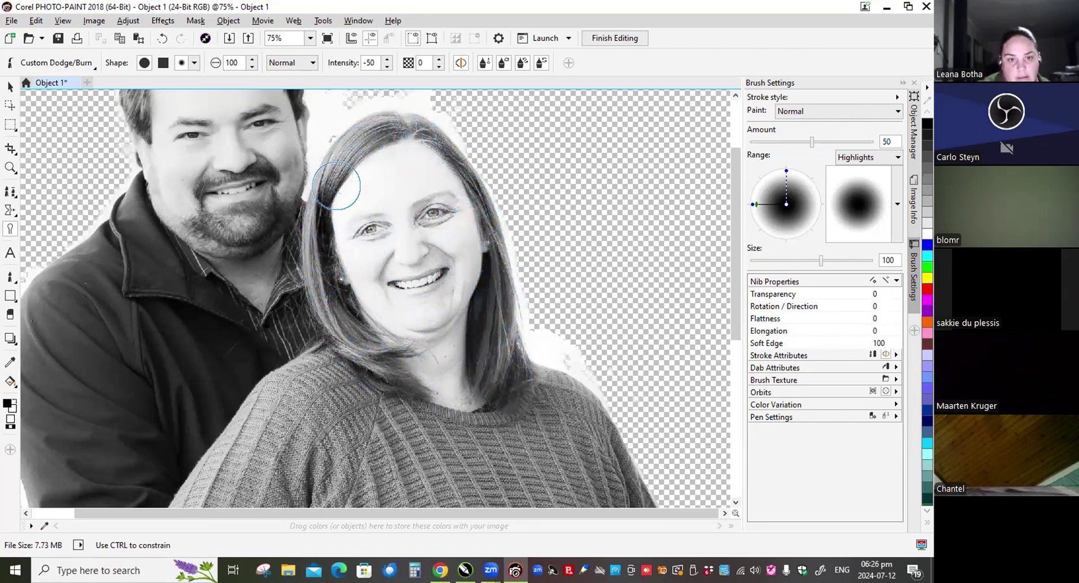
{"action": "mouse_move", "coordinate": [336, 185]}
{"action": "left_mouse_down"}
{"action": "mouse_move", "coordinate": [384, 371]}
{"action": "mouse_move", "coordinate": [370, 367]}
{"action": "mouse_move", "coordinate": [366, 340]}
{"action": "mouse_move", "coordinate": [385, 368]}
{"action": "left_mouse_up"}
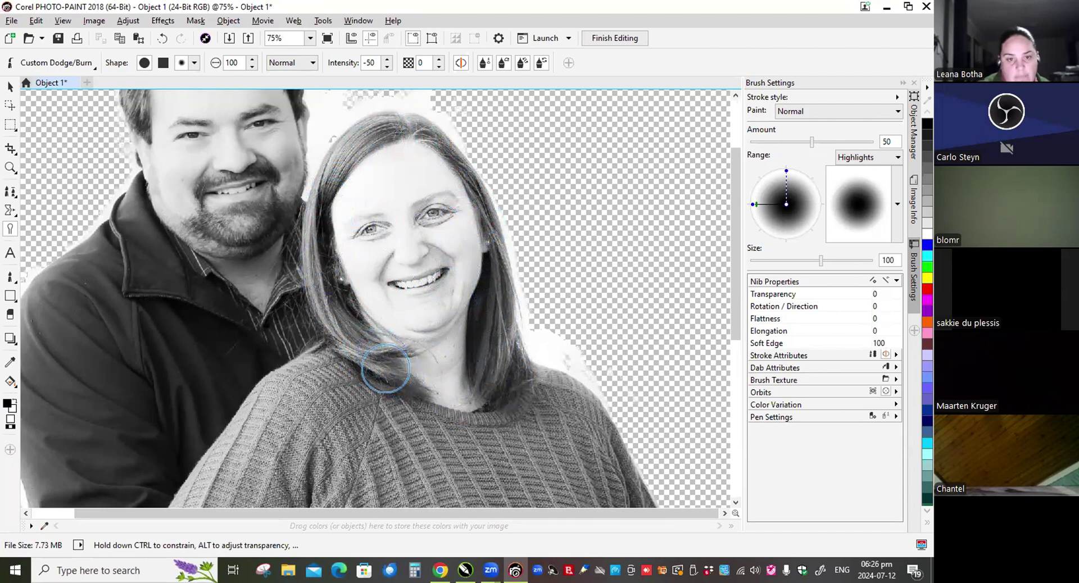
Step: Dodge the highlights over the man's forehead, cheeks and beard area with the size 100 brush
{"action": "scroll", "coordinate": [387, 361], "scroll_direction": "down", "scroll_amount": 1}
{"action": "scroll", "coordinate": [421, 408], "scroll_direction": "down", "scroll_amount": 1}
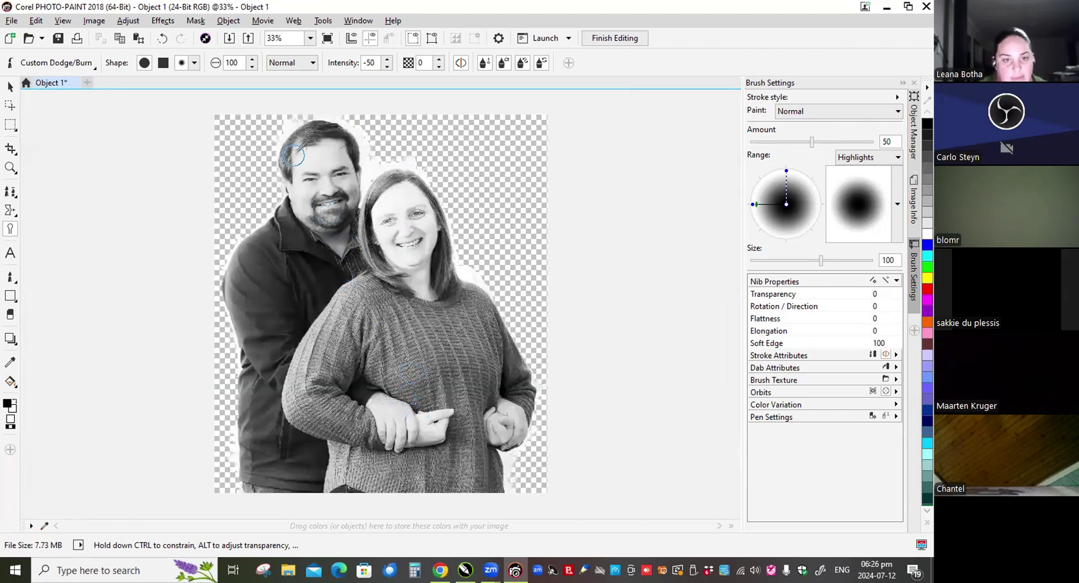
{"action": "scroll", "coordinate": [293, 155], "scroll_direction": "up", "scroll_amount": 3}
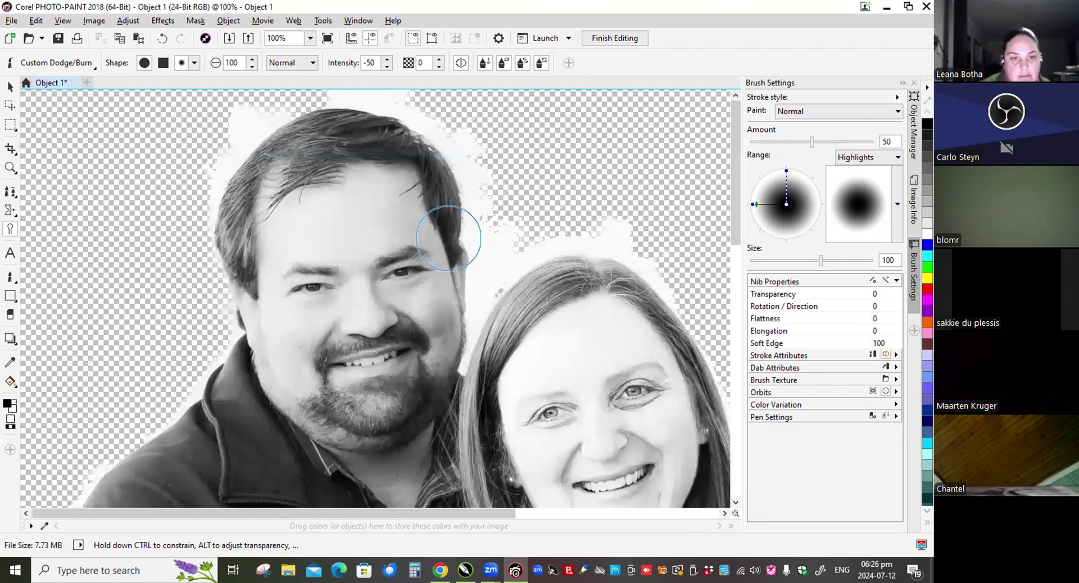
{"action": "mouse_move", "coordinate": [390, 229]}
{"action": "left_mouse_down"}
{"action": "mouse_move", "coordinate": [335, 233]}
{"action": "mouse_move", "coordinate": [338, 341]}
{"action": "mouse_move", "coordinate": [344, 259]}
{"action": "mouse_move", "coordinate": [420, 285]}
{"action": "mouse_move", "coordinate": [430, 362]}
{"action": "mouse_move", "coordinate": [335, 420]}
{"action": "mouse_move", "coordinate": [338, 399]}
{"action": "mouse_move", "coordinate": [303, 328]}
{"action": "mouse_move", "coordinate": [281, 239]}
{"action": "mouse_move", "coordinate": [254, 229]}
{"action": "mouse_move", "coordinate": [272, 185]}
{"action": "mouse_move", "coordinate": [254, 280]}
{"action": "mouse_move", "coordinate": [281, 150]}
{"action": "mouse_move", "coordinate": [363, 135]}
{"action": "mouse_move", "coordinate": [438, 208]}
{"action": "mouse_move", "coordinate": [444, 261]}
{"action": "mouse_move", "coordinate": [418, 288]}
{"action": "mouse_move", "coordinate": [285, 246]}
{"action": "mouse_move", "coordinate": [383, 169]}
{"action": "mouse_move", "coordinate": [278, 278]}
{"action": "mouse_move", "coordinate": [315, 338]}
{"action": "mouse_move", "coordinate": [317, 408]}
{"action": "mouse_move", "coordinate": [305, 378]}
{"action": "mouse_move", "coordinate": [403, 394]}
{"action": "mouse_move", "coordinate": [383, 467]}
{"action": "mouse_move", "coordinate": [365, 450]}
{"action": "mouse_move", "coordinate": [396, 479]}
{"action": "mouse_move", "coordinate": [417, 413]}
{"action": "mouse_move", "coordinate": [351, 417]}
{"action": "mouse_move", "coordinate": [380, 456]}
{"action": "mouse_move", "coordinate": [374, 444]}
{"action": "mouse_move", "coordinate": [402, 439]}
{"action": "mouse_move", "coordinate": [411, 336]}
{"action": "mouse_move", "coordinate": [390, 169]}
{"action": "mouse_move", "coordinate": [367, 343]}
{"action": "mouse_move", "coordinate": [404, 383]}
{"action": "mouse_move", "coordinate": [440, 320]}
{"action": "mouse_move", "coordinate": [480, 335]}
{"action": "mouse_move", "coordinate": [317, 306]}
{"action": "mouse_move", "coordinate": [289, 171]}
{"action": "mouse_move", "coordinate": [322, 224]}
{"action": "mouse_move", "coordinate": [310, 201]}
{"action": "mouse_move", "coordinate": [318, 384]}
{"action": "mouse_move", "coordinate": [329, 195]}
{"action": "mouse_move", "coordinate": [326, 416]}
{"action": "mouse_move", "coordinate": [316, 221]}
{"action": "mouse_move", "coordinate": [301, 305]}
{"action": "mouse_move", "coordinate": [314, 371]}
{"action": "mouse_move", "coordinate": [287, 246]}
{"action": "mouse_move", "coordinate": [309, 416]}
{"action": "mouse_move", "coordinate": [254, 310]}
{"action": "mouse_move", "coordinate": [300, 198]}
{"action": "mouse_move", "coordinate": [275, 266]}
{"action": "mouse_move", "coordinate": [280, 373]}
{"action": "mouse_move", "coordinate": [351, 202]}
{"action": "mouse_move", "coordinate": [308, 411]}
{"action": "mouse_move", "coordinate": [290, 286]}
{"action": "mouse_move", "coordinate": [319, 193]}
{"action": "mouse_move", "coordinate": [298, 416]}
{"action": "mouse_move", "coordinate": [315, 199]}
{"action": "mouse_move", "coordinate": [354, 210]}
{"action": "mouse_move", "coordinate": [292, 291]}
{"action": "mouse_move", "coordinate": [303, 382]}
{"action": "mouse_move", "coordinate": [296, 362]}
{"action": "mouse_move", "coordinate": [347, 265]}
{"action": "mouse_move", "coordinate": [453, 320]}
{"action": "mouse_move", "coordinate": [433, 365]}
{"action": "mouse_move", "coordinate": [449, 329]}
{"action": "mouse_move", "coordinate": [371, 265]}
{"action": "mouse_move", "coordinate": [374, 355]}
{"action": "mouse_move", "coordinate": [361, 320]}
{"action": "mouse_move", "coordinate": [374, 256]}
{"action": "mouse_move", "coordinate": [382, 422]}
{"action": "left_mouse_up"}
{"action": "scroll", "coordinate": [448, 330], "scroll_direction": "up", "scroll_amount": 1}
{"action": "scroll", "coordinate": [443, 340], "scroll_direction": "down", "scroll_amount": 1}
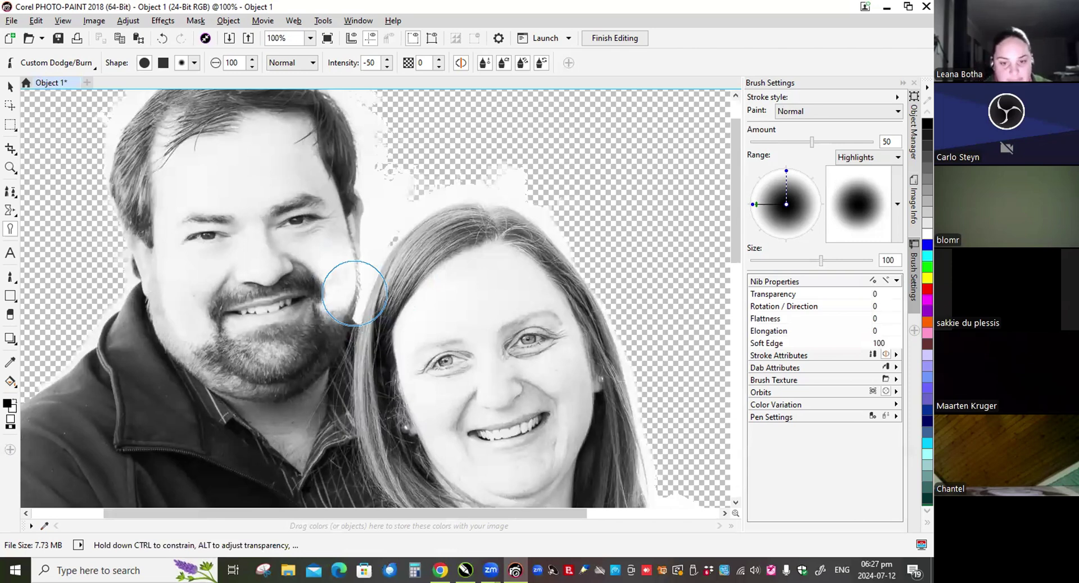
Step: Set the brush size to 50 and dodge the highlights over both of the man's eyes
{"action": "scroll", "coordinate": [328, 245], "scroll_direction": "down", "scroll_amount": 1}
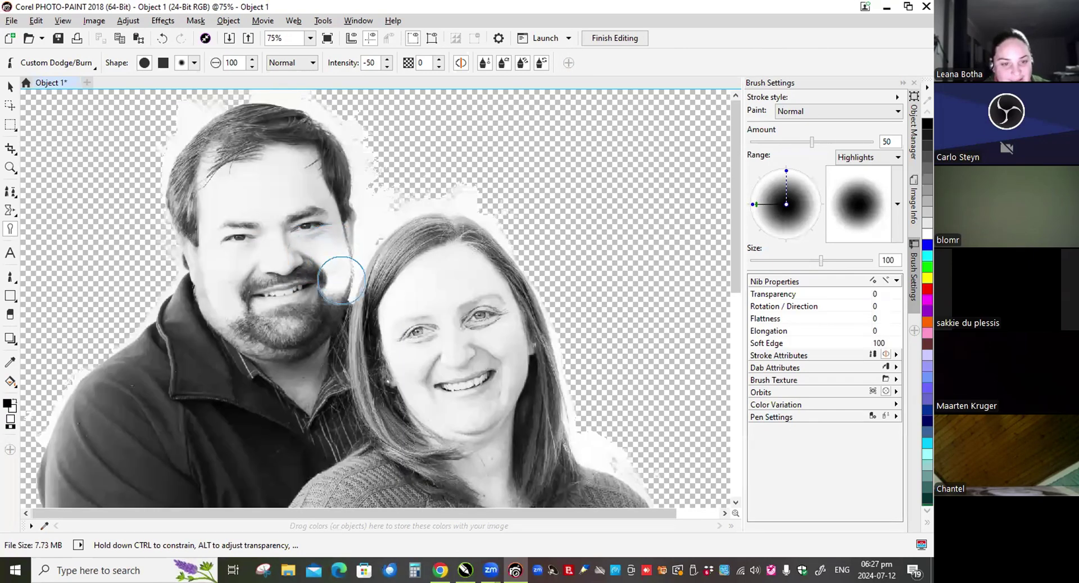
{"action": "scroll", "coordinate": [243, 225], "scroll_direction": "up", "scroll_amount": 2}
{"action": "scroll", "coordinate": [169, 203], "scroll_direction": "down", "scroll_amount": 1}
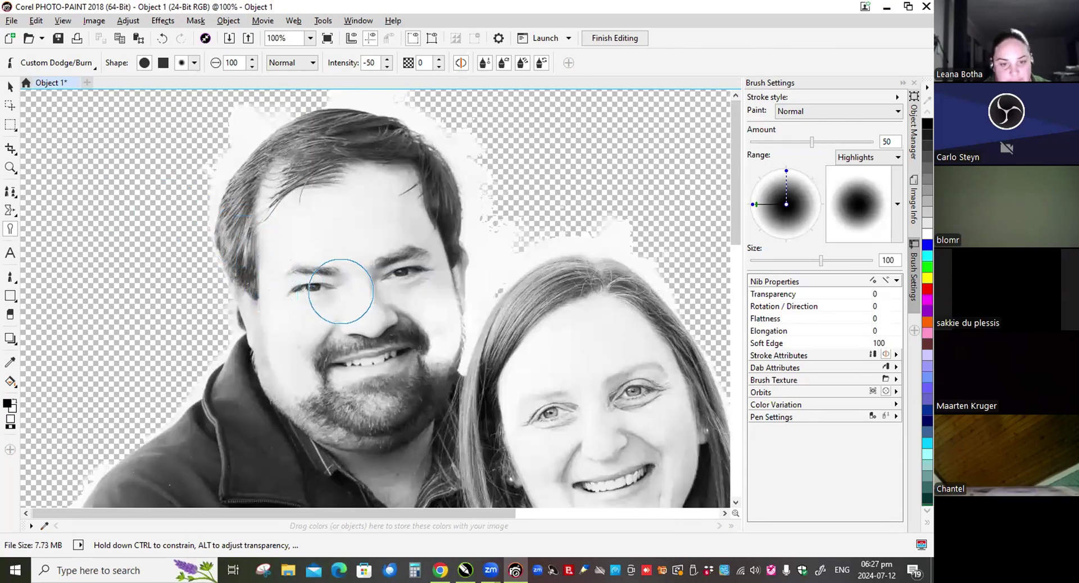
{"action": "scroll", "coordinate": [340, 291], "scroll_direction": "up", "scroll_amount": 1}
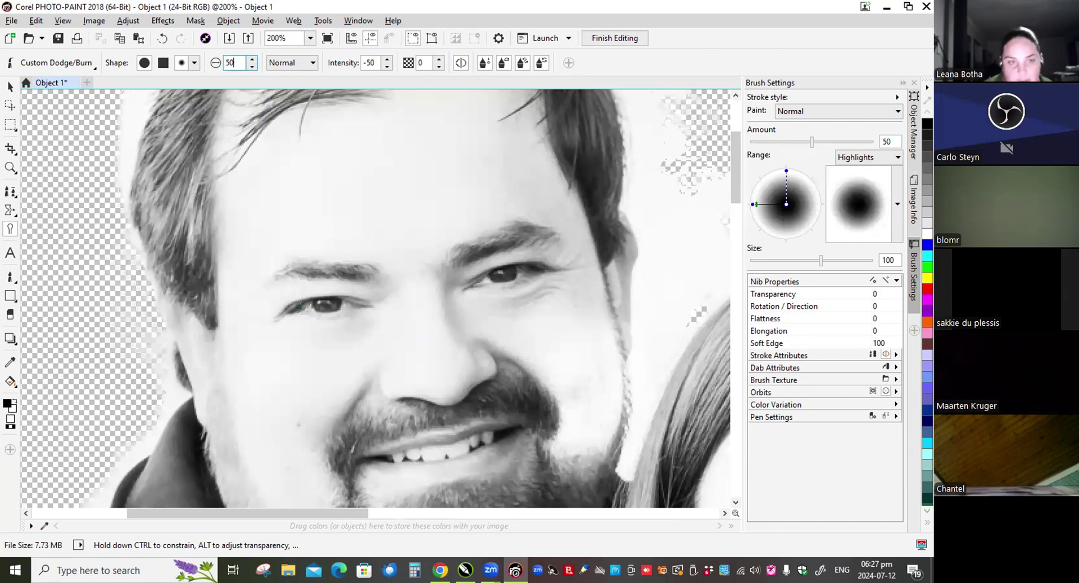
{"action": "key", "text": "Return"}
{"action": "left_click_drag", "start_coordinate": [324, 314], "coordinate": [327, 312]}
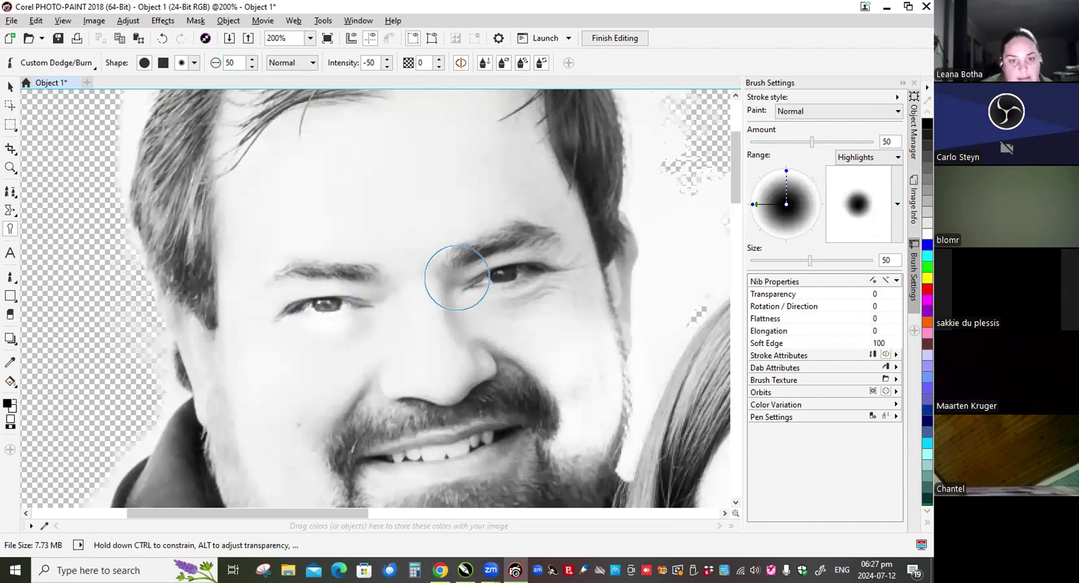
{"action": "mouse_move", "coordinate": [507, 278]}
{"action": "left_mouse_down"}
{"action": "mouse_move", "coordinate": [495, 284]}
{"action": "mouse_move", "coordinate": [504, 292]}
{"action": "mouse_move", "coordinate": [512, 273]}
{"action": "left_mouse_up"}
Step: Dodge the highlights over both of the woman's eyes with the size 50 brush
{"action": "scroll", "coordinate": [440, 357], "scroll_direction": "down", "scroll_amount": 2}
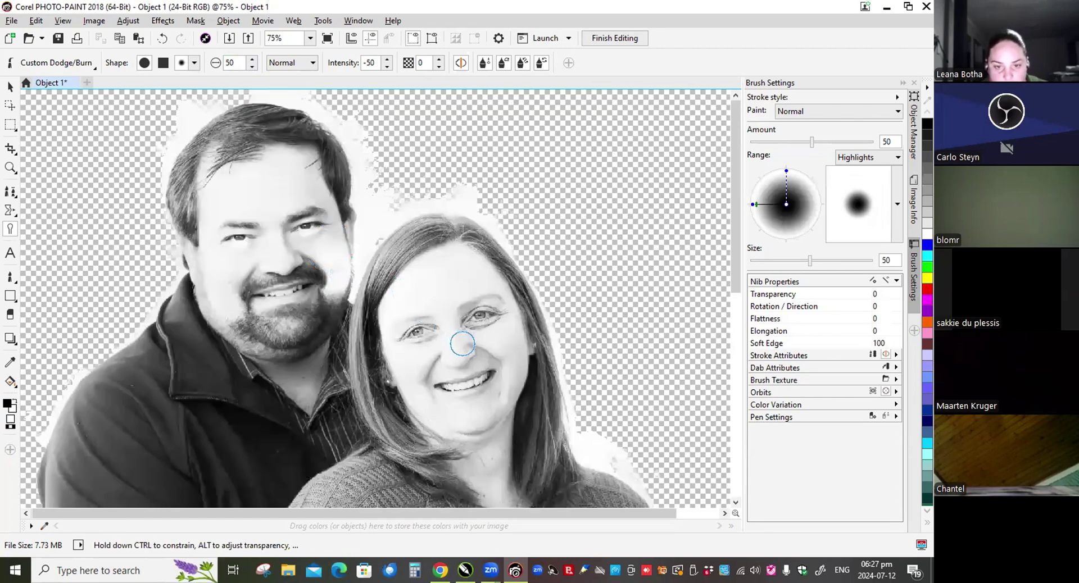
{"action": "scroll", "coordinate": [461, 331], "scroll_direction": "up", "scroll_amount": 1}
{"action": "scroll", "coordinate": [361, 302], "scroll_direction": "up", "scroll_amount": 2}
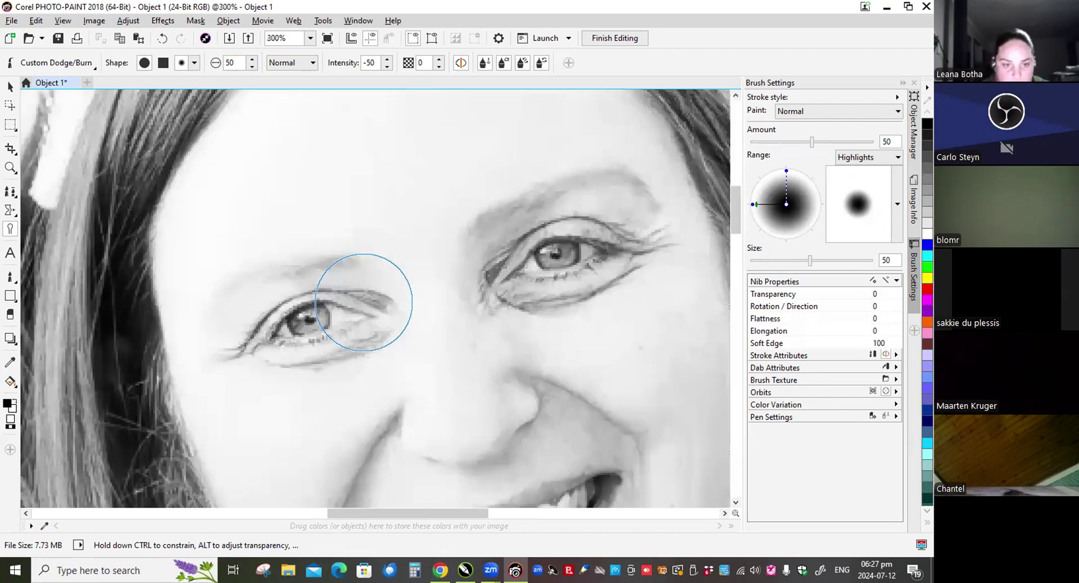
{"action": "mouse_move", "coordinate": [304, 315]}
{"action": "left_mouse_down"}
{"action": "mouse_move", "coordinate": [306, 335]}
{"action": "mouse_move", "coordinate": [326, 332]}
{"action": "left_mouse_up"}
{"action": "left_click_drag", "start_coordinate": [573, 273], "coordinate": [476, 268]}
Step: Whiten the man's and the woman's teeth by dodging their highlights with the size 50 brush
{"action": "scroll", "coordinate": [450, 241], "scroll_direction": "down", "scroll_amount": 4}
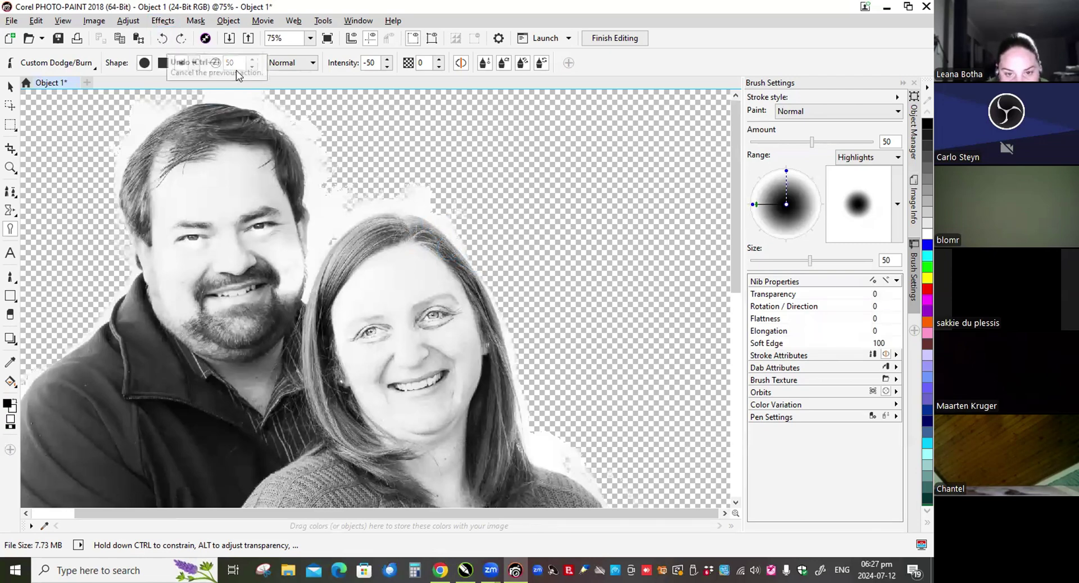
{"action": "scroll", "coordinate": [362, 227], "scroll_direction": "down", "scroll_amount": 1}
{"action": "scroll", "coordinate": [305, 235], "scroll_direction": "up", "scroll_amount": 2}
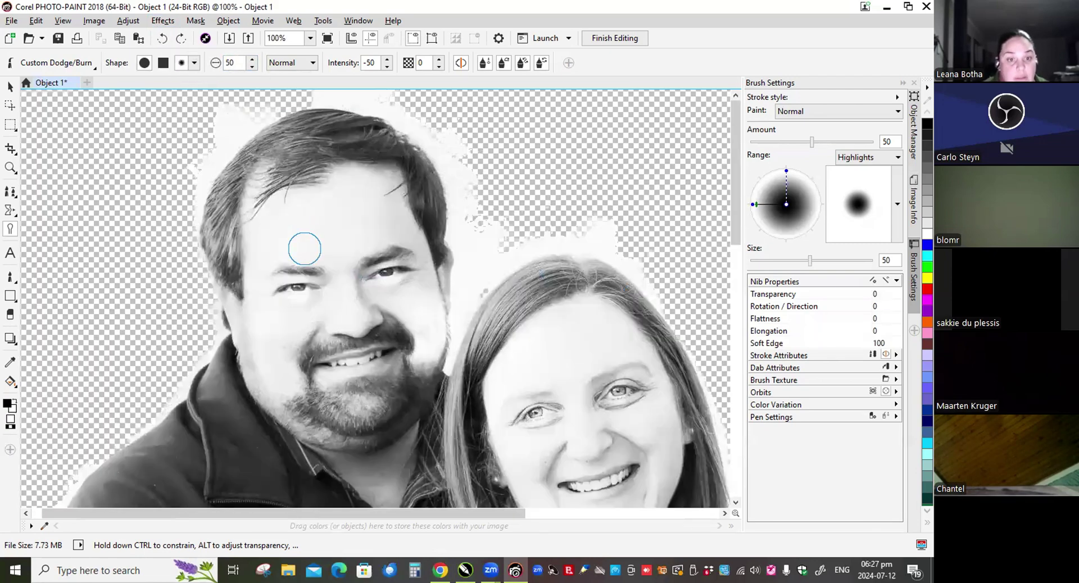
{"action": "scroll", "coordinate": [382, 394], "scroll_direction": "up", "scroll_amount": 2}
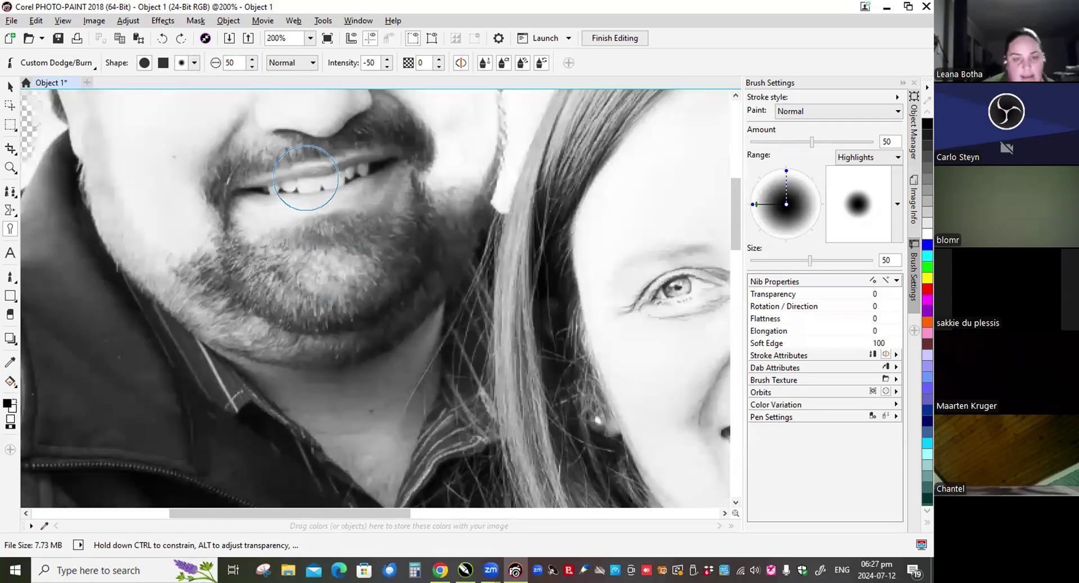
{"action": "mouse_move", "coordinate": [270, 200]}
{"action": "left_mouse_down"}
{"action": "mouse_move", "coordinate": [313, 181]}
{"action": "mouse_move", "coordinate": [281, 185]}
{"action": "mouse_move", "coordinate": [368, 180]}
{"action": "left_mouse_up"}
{"action": "scroll", "coordinate": [366, 209], "scroll_direction": "down", "scroll_amount": 2}
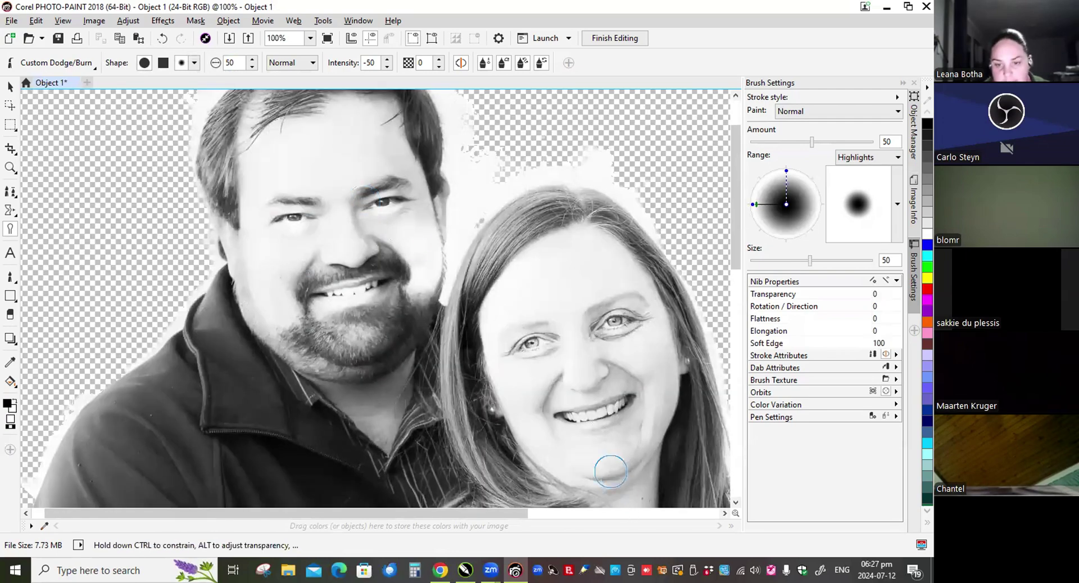
{"action": "scroll", "coordinate": [613, 428], "scroll_direction": "up", "scroll_amount": 2}
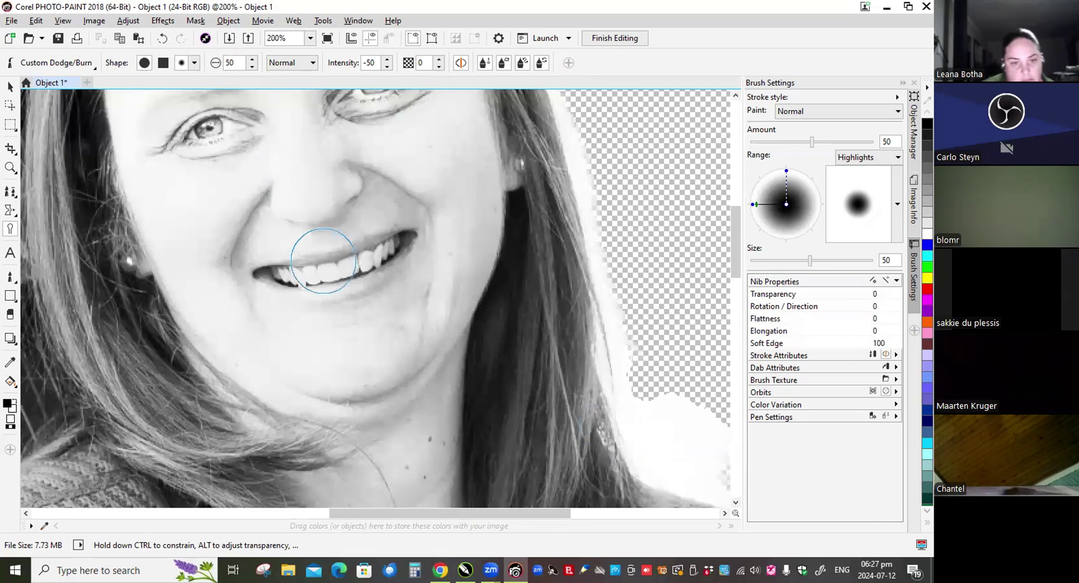
{"action": "mouse_move", "coordinate": [330, 248]}
{"action": "left_mouse_down"}
{"action": "mouse_move", "coordinate": [382, 260]}
{"action": "mouse_move", "coordinate": [355, 273]}
{"action": "mouse_move", "coordinate": [401, 259]}
{"action": "left_mouse_up"}
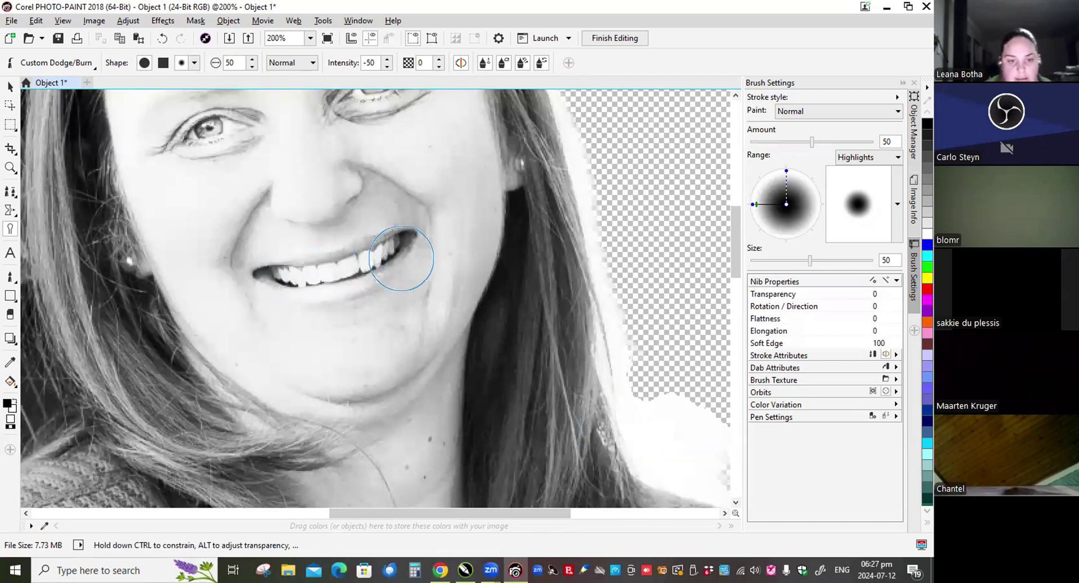
Step: Set the brush size to 250 and dodge the highlights over the woman's sweater and the man's jacket
{"action": "scroll", "coordinate": [401, 258], "scroll_direction": "down", "scroll_amount": 4}
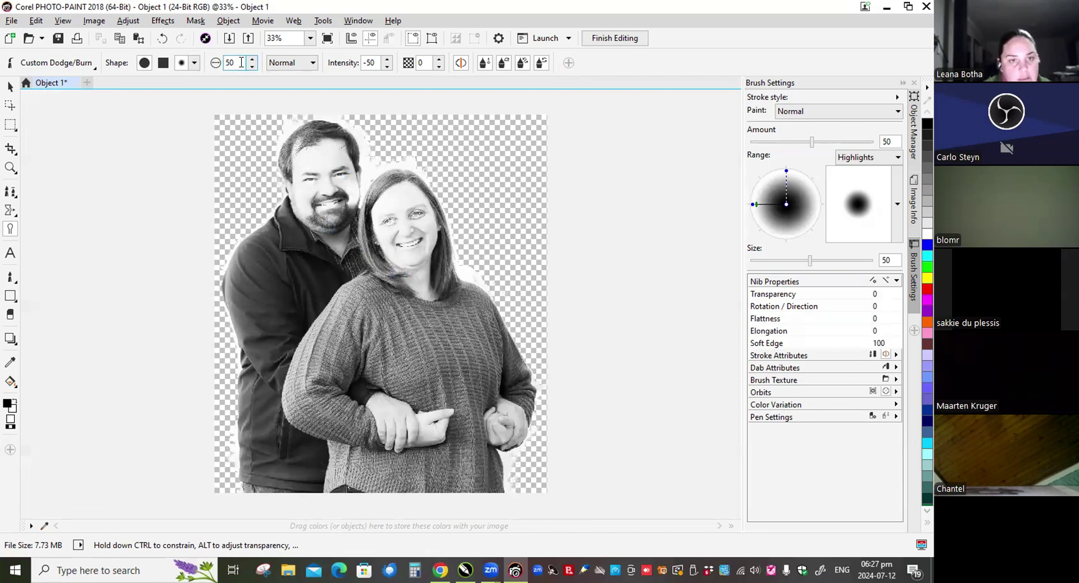
{"action": "key", "text": "Return"}
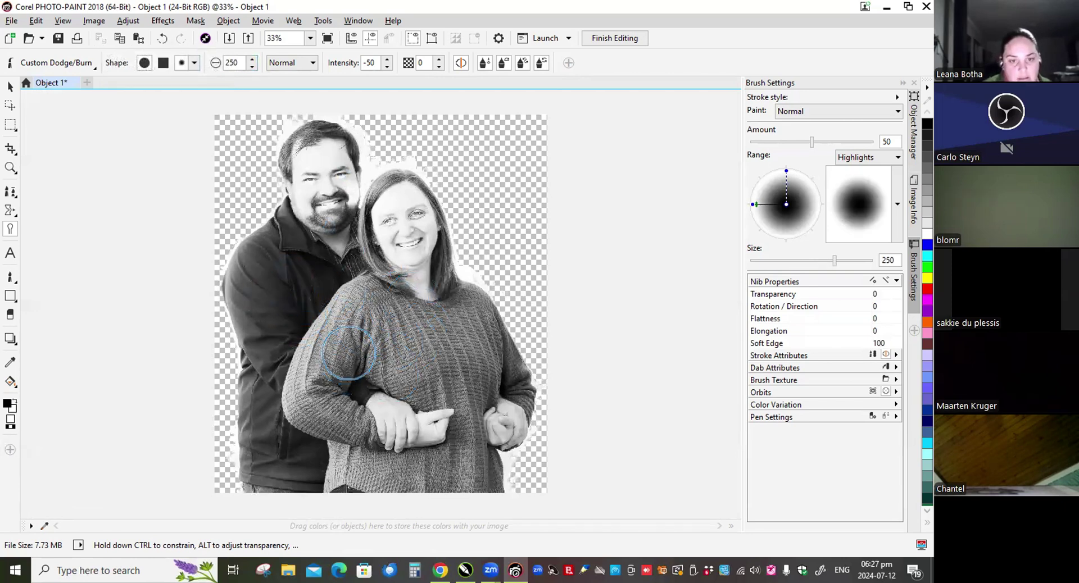
{"action": "mouse_move", "coordinate": [358, 319]}
{"action": "left_mouse_down"}
{"action": "mouse_move", "coordinate": [308, 382]}
{"action": "mouse_move", "coordinate": [326, 374]}
{"action": "mouse_move", "coordinate": [321, 406]}
{"action": "mouse_move", "coordinate": [341, 416]}
{"action": "mouse_move", "coordinate": [351, 474]}
{"action": "mouse_move", "coordinate": [385, 471]}
{"action": "mouse_move", "coordinate": [440, 395]}
{"action": "mouse_move", "coordinate": [514, 467]}
{"action": "mouse_move", "coordinate": [510, 380]}
{"action": "mouse_move", "coordinate": [467, 323]}
{"action": "mouse_move", "coordinate": [381, 317]}
{"action": "mouse_move", "coordinate": [461, 349]}
{"action": "mouse_move", "coordinate": [371, 309]}
{"action": "mouse_move", "coordinate": [493, 293]}
{"action": "mouse_move", "coordinate": [504, 320]}
{"action": "mouse_move", "coordinate": [515, 411]}
{"action": "mouse_move", "coordinate": [449, 425]}
{"action": "mouse_move", "coordinate": [435, 444]}
{"action": "mouse_move", "coordinate": [414, 398]}
{"action": "mouse_move", "coordinate": [305, 401]}
{"action": "mouse_move", "coordinate": [335, 371]}
{"action": "mouse_move", "coordinate": [421, 473]}
{"action": "mouse_move", "coordinate": [517, 428]}
{"action": "mouse_move", "coordinate": [471, 412]}
{"action": "mouse_move", "coordinate": [450, 306]}
{"action": "mouse_move", "coordinate": [464, 309]}
{"action": "mouse_move", "coordinate": [321, 389]}
{"action": "mouse_move", "coordinate": [502, 460]}
{"action": "mouse_move", "coordinate": [394, 454]}
{"action": "left_mouse_up"}
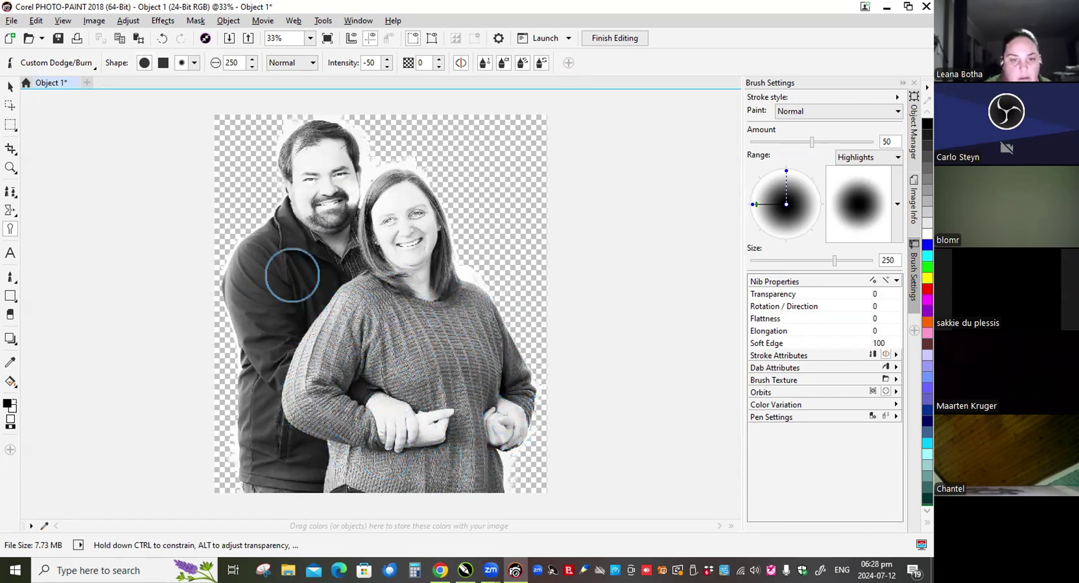
{"action": "mouse_move", "coordinate": [281, 275]}
{"action": "left_mouse_down"}
{"action": "mouse_move", "coordinate": [278, 238]}
{"action": "mouse_move", "coordinate": [289, 260]}
{"action": "mouse_move", "coordinate": [348, 263]}
{"action": "mouse_move", "coordinate": [276, 293]}
{"action": "mouse_move", "coordinate": [253, 289]}
{"action": "mouse_move", "coordinate": [273, 374]}
{"action": "mouse_move", "coordinate": [310, 299]}
{"action": "mouse_move", "coordinate": [274, 373]}
{"action": "mouse_move", "coordinate": [299, 483]}
{"action": "left_mouse_up"}
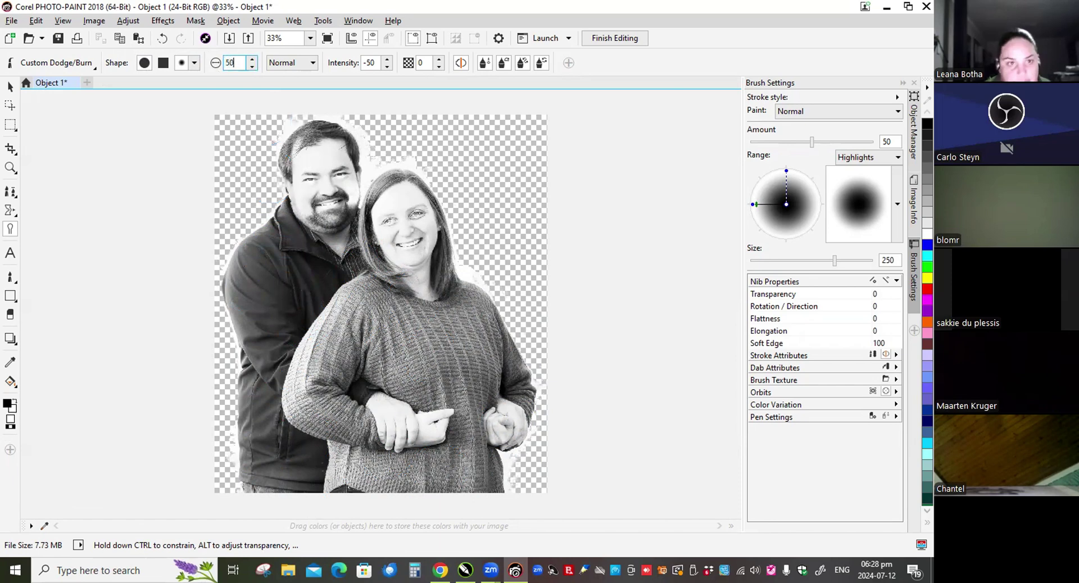
Step: Set the brush size to 50 and dodge the highlights on the shoulder, collar and chest of the man's jacket
{"action": "key", "text": "Return"}
{"action": "scroll", "coordinate": [298, 253], "scroll_direction": "up", "scroll_amount": 1}
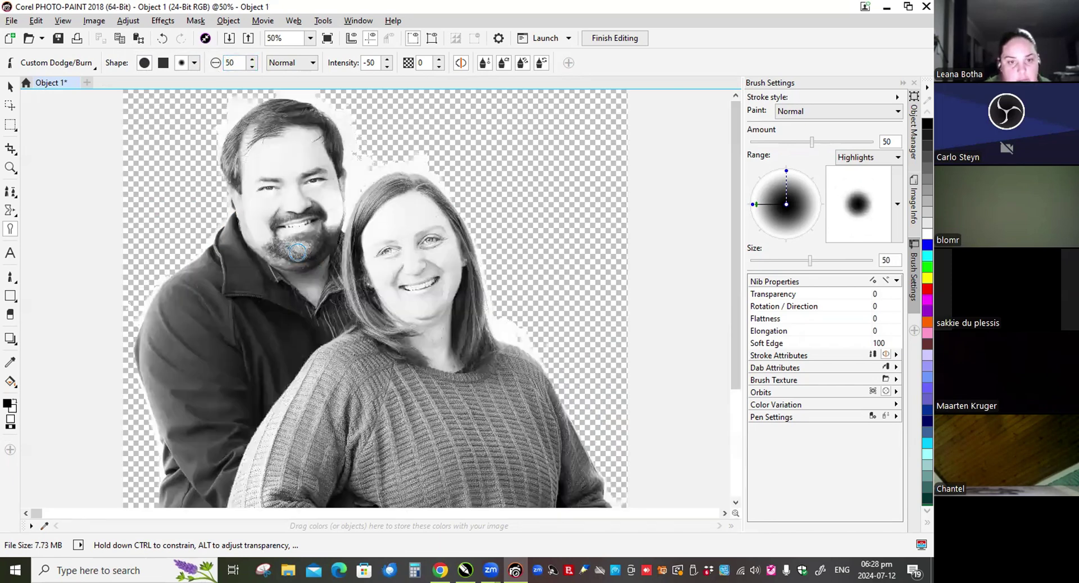
{"action": "scroll", "coordinate": [263, 359], "scroll_direction": "up", "scroll_amount": 1}
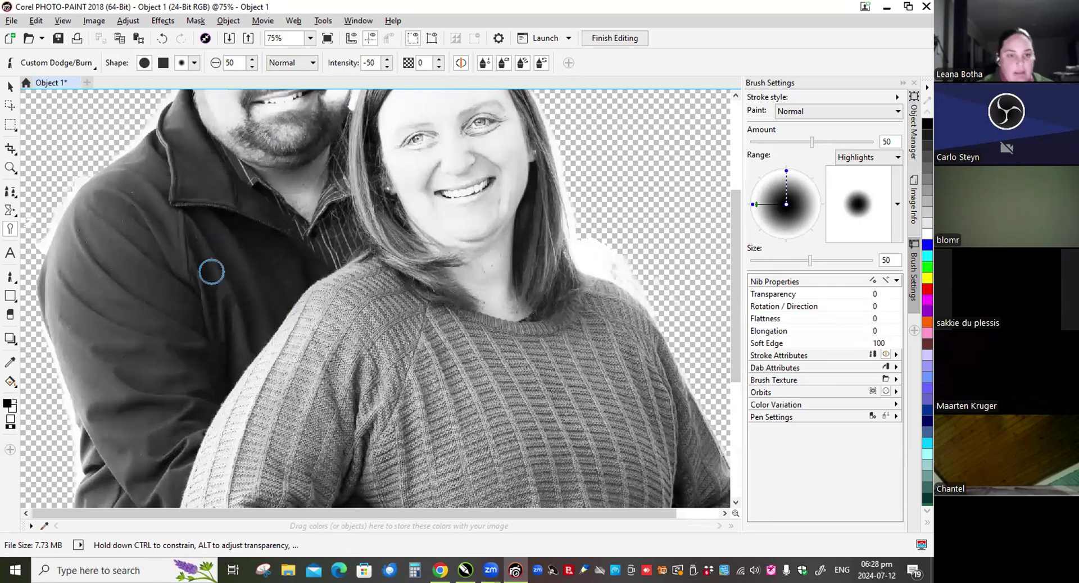
{"action": "mouse_move", "coordinate": [125, 238]}
{"action": "left_mouse_down"}
{"action": "mouse_move", "coordinate": [135, 278]}
{"action": "mouse_move", "coordinate": [153, 234]}
{"action": "left_mouse_up"}
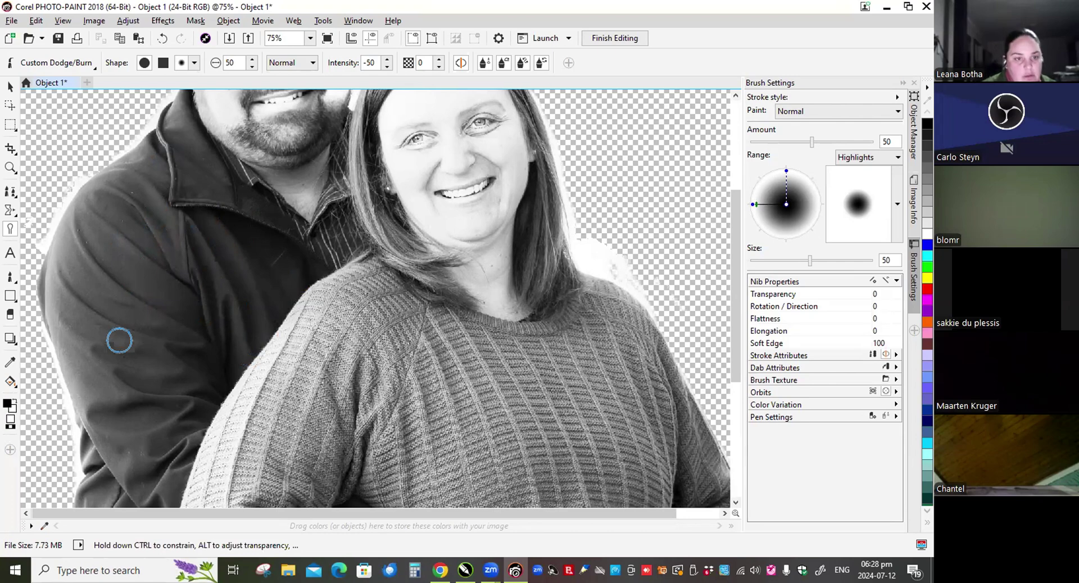
{"action": "left_click_drag", "start_coordinate": [165, 251], "coordinate": [214, 278]}
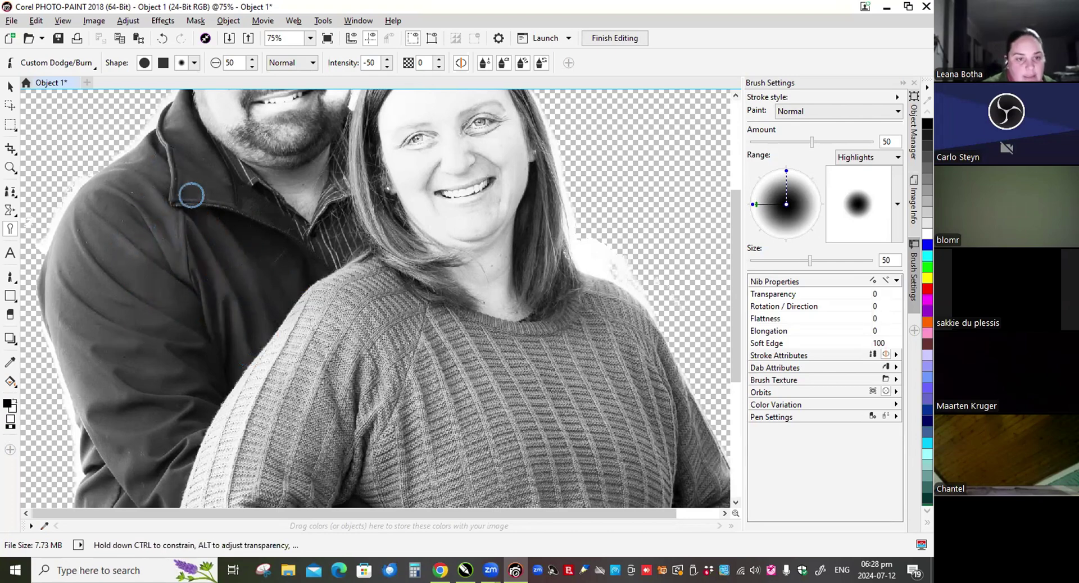
{"action": "mouse_move", "coordinate": [191, 195]}
{"action": "left_mouse_down"}
{"action": "mouse_move", "coordinate": [199, 313]}
{"action": "mouse_move", "coordinate": [248, 234]}
{"action": "mouse_move", "coordinate": [203, 282]}
{"action": "left_mouse_up"}
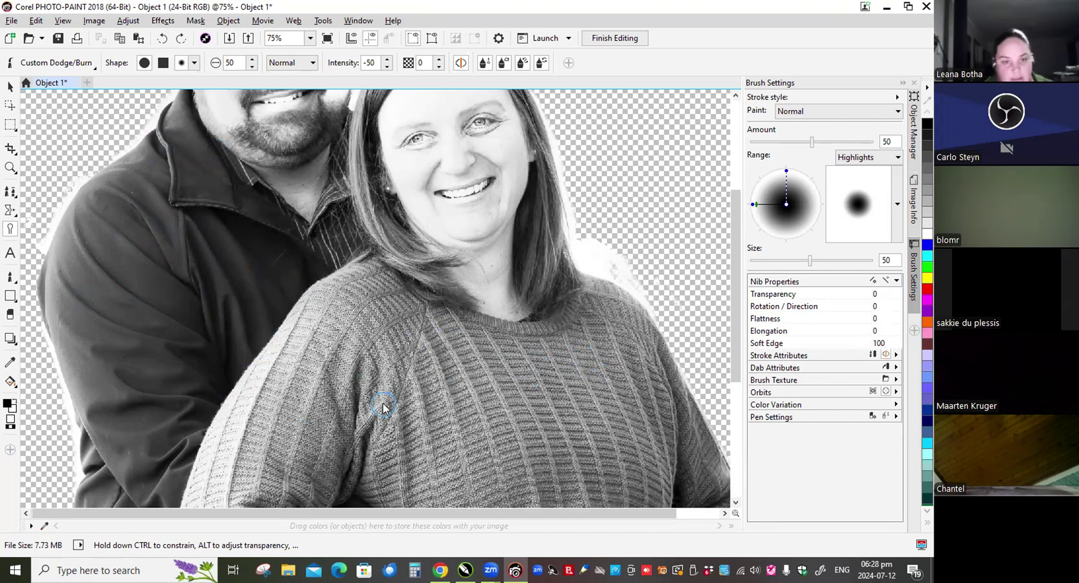
Step: Set the brush size to 250 and dodge the highlights over the man's whole jacket, from shoulder to lower hem
{"action": "scroll", "coordinate": [351, 298], "scroll_direction": "down", "scroll_amount": 2}
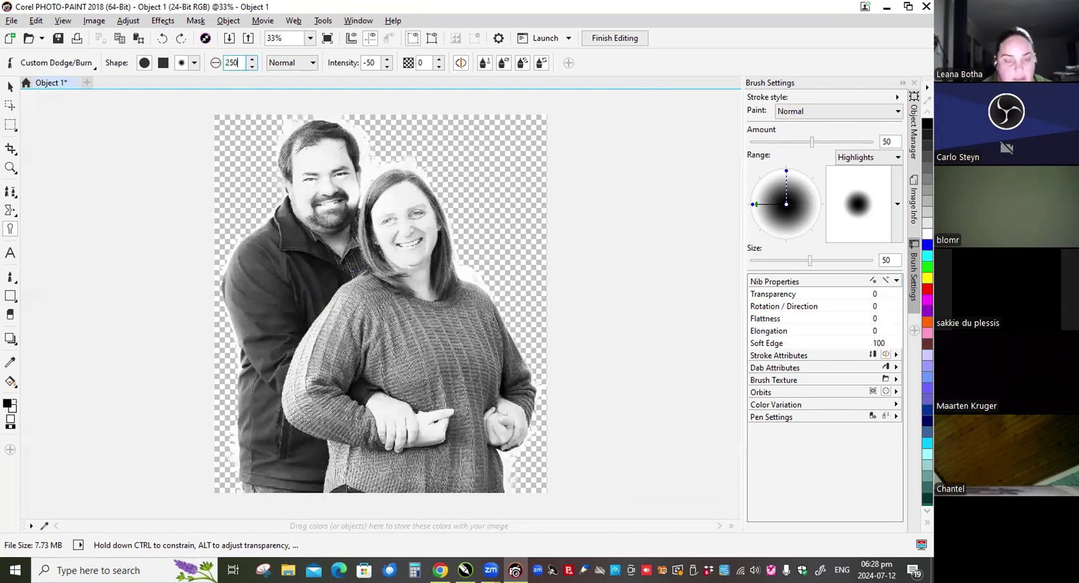
{"action": "key", "text": "Return"}
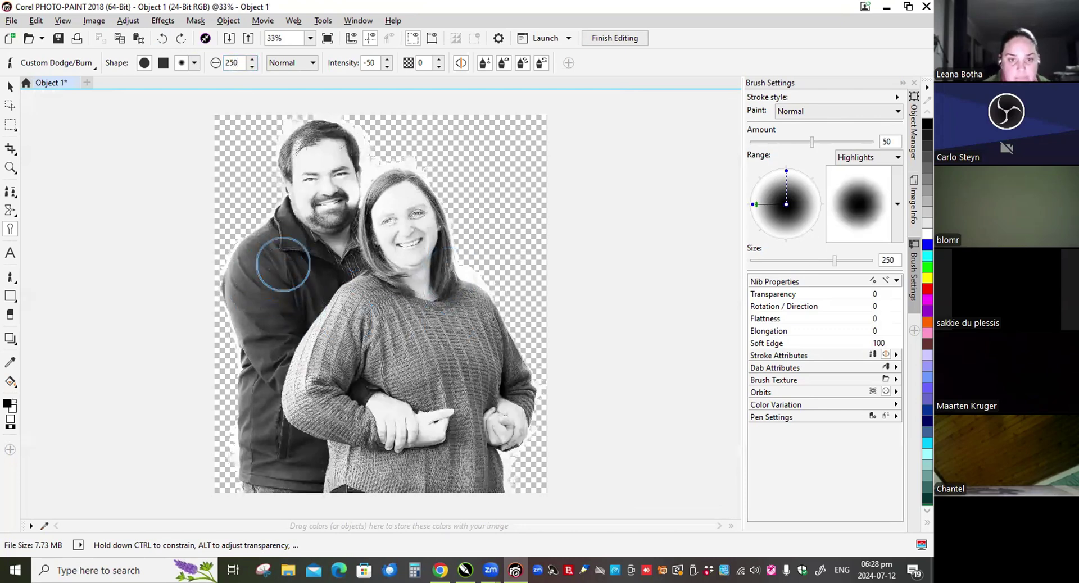
{"action": "mouse_move", "coordinate": [277, 260]}
{"action": "left_mouse_down"}
{"action": "mouse_move", "coordinate": [322, 284]}
{"action": "mouse_move", "coordinate": [282, 245]}
{"action": "mouse_move", "coordinate": [264, 357]}
{"action": "mouse_move", "coordinate": [279, 291]}
{"action": "mouse_move", "coordinate": [273, 418]}
{"action": "mouse_move", "coordinate": [284, 466]}
{"action": "mouse_move", "coordinate": [300, 467]}
{"action": "mouse_move", "coordinate": [241, 293]}
{"action": "mouse_move", "coordinate": [270, 294]}
{"action": "mouse_move", "coordinate": [283, 248]}
{"action": "mouse_move", "coordinate": [317, 281]}
{"action": "mouse_move", "coordinate": [273, 230]}
{"action": "mouse_move", "coordinate": [319, 281]}
{"action": "mouse_move", "coordinate": [333, 285]}
{"action": "mouse_move", "coordinate": [335, 264]}
{"action": "mouse_move", "coordinate": [278, 297]}
{"action": "mouse_move", "coordinate": [248, 265]}
{"action": "mouse_move", "coordinate": [275, 449]}
{"action": "mouse_move", "coordinate": [290, 431]}
{"action": "mouse_move", "coordinate": [305, 457]}
{"action": "mouse_move", "coordinate": [273, 275]}
{"action": "mouse_move", "coordinate": [281, 245]}
{"action": "mouse_move", "coordinate": [331, 279]}
{"action": "mouse_move", "coordinate": [259, 324]}
{"action": "mouse_move", "coordinate": [276, 486]}
{"action": "mouse_move", "coordinate": [308, 469]}
{"action": "mouse_move", "coordinate": [247, 272]}
{"action": "mouse_move", "coordinate": [265, 299]}
{"action": "mouse_move", "coordinate": [279, 229]}
{"action": "mouse_move", "coordinate": [300, 253]}
{"action": "mouse_move", "coordinate": [273, 434]}
{"action": "mouse_move", "coordinate": [282, 453]}
{"action": "mouse_move", "coordinate": [304, 452]}
{"action": "mouse_move", "coordinate": [300, 487]}
{"action": "mouse_move", "coordinate": [273, 381]}
{"action": "mouse_move", "coordinate": [295, 291]}
{"action": "mouse_move", "coordinate": [304, 306]}
{"action": "mouse_move", "coordinate": [316, 268]}
{"action": "left_mouse_up"}
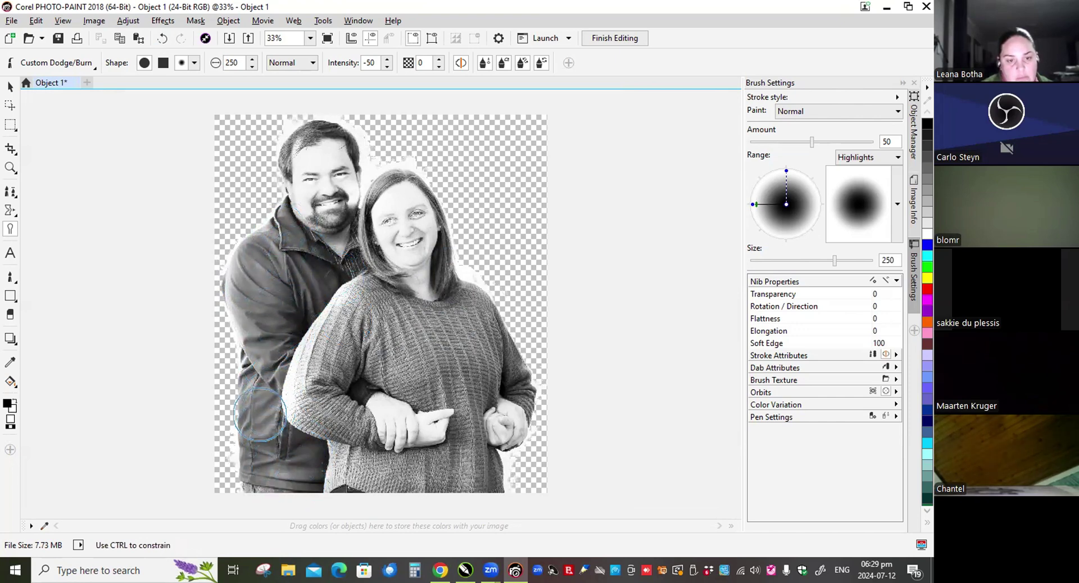
{"action": "mouse_move", "coordinate": [260, 414]}
{"action": "left_mouse_down"}
{"action": "mouse_move", "coordinate": [281, 475]}
{"action": "mouse_move", "coordinate": [292, 453]}
{"action": "mouse_move", "coordinate": [296, 479]}
{"action": "mouse_move", "coordinate": [308, 460]}
{"action": "mouse_move", "coordinate": [260, 382]}
{"action": "mouse_move", "coordinate": [278, 281]}
{"action": "mouse_move", "coordinate": [318, 286]}
{"action": "mouse_move", "coordinate": [284, 250]}
{"action": "mouse_move", "coordinate": [323, 288]}
{"action": "mouse_move", "coordinate": [324, 279]}
{"action": "mouse_move", "coordinate": [312, 288]}
{"action": "mouse_move", "coordinate": [280, 276]}
{"action": "mouse_move", "coordinate": [273, 310]}
{"action": "mouse_move", "coordinate": [256, 303]}
{"action": "mouse_move", "coordinate": [279, 330]}
{"action": "mouse_move", "coordinate": [284, 481]}
{"action": "mouse_move", "coordinate": [297, 459]}
{"action": "mouse_move", "coordinate": [265, 458]}
{"action": "mouse_move", "coordinate": [261, 485]}
{"action": "mouse_move", "coordinate": [276, 491]}
{"action": "mouse_move", "coordinate": [312, 451]}
{"action": "left_mouse_up"}
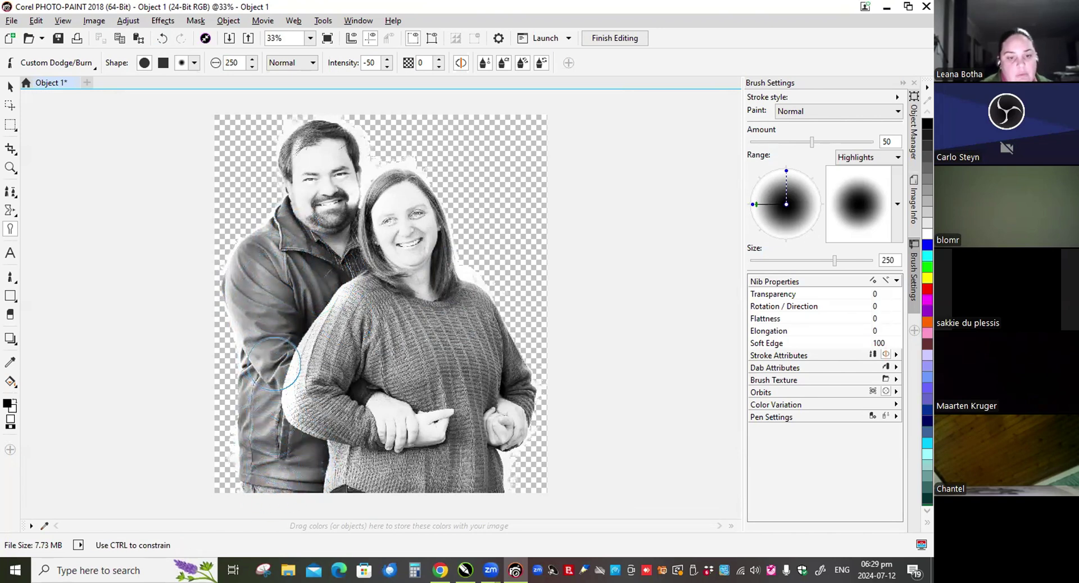
{"action": "mouse_move", "coordinate": [273, 364]}
{"action": "left_mouse_down"}
{"action": "mouse_move", "coordinate": [286, 315]}
{"action": "mouse_move", "coordinate": [308, 292]}
{"action": "mouse_move", "coordinate": [292, 329]}
{"action": "mouse_move", "coordinate": [312, 284]}
{"action": "mouse_move", "coordinate": [277, 240]}
{"action": "left_mouse_up"}
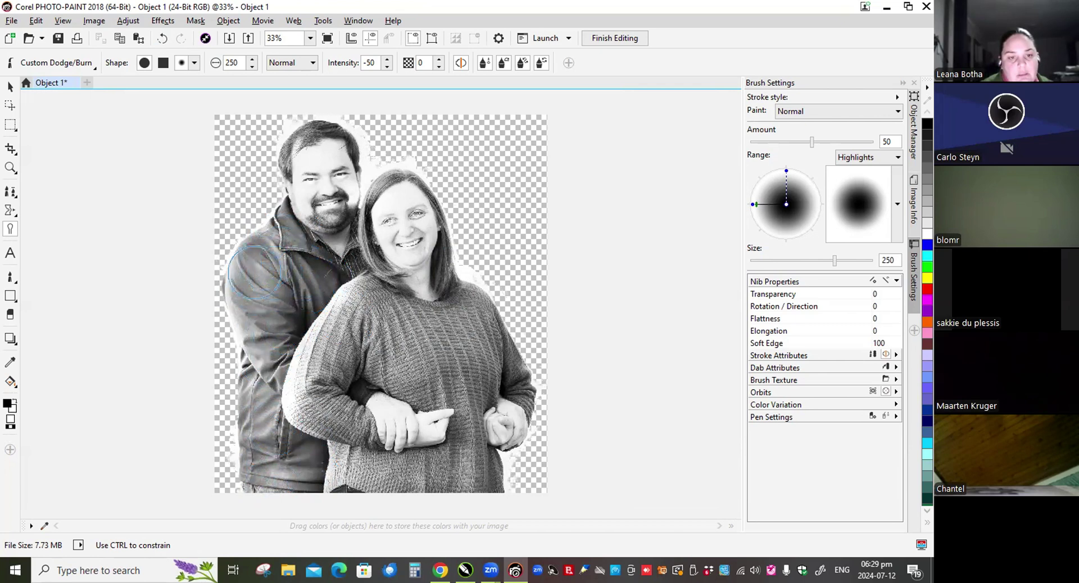
{"action": "left_click_drag", "start_coordinate": [301, 349], "coordinate": [297, 315]}
{"action": "mouse_move", "coordinate": [296, 254]}
{"action": "left_mouse_down"}
{"action": "mouse_move", "coordinate": [274, 265]}
{"action": "mouse_move", "coordinate": [260, 341]}
{"action": "mouse_move", "coordinate": [265, 328]}
{"action": "mouse_move", "coordinate": [258, 455]}
{"action": "mouse_move", "coordinate": [290, 496]}
{"action": "mouse_move", "coordinate": [308, 449]}
{"action": "mouse_move", "coordinate": [309, 483]}
{"action": "mouse_move", "coordinate": [296, 434]}
{"action": "mouse_move", "coordinate": [311, 490]}
{"action": "mouse_move", "coordinate": [336, 425]}
{"action": "left_mouse_up"}
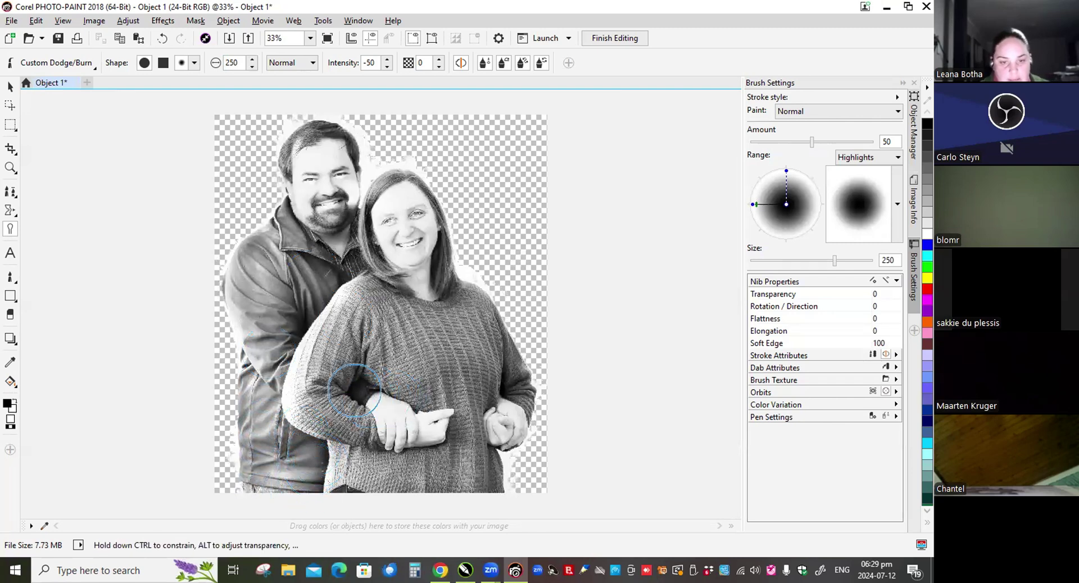
Step: Dodge the dark sleeve area beside the clasped hands with the size 250 brush, and undo the last stroke over the sweater
{"action": "scroll", "coordinate": [368, 402], "scroll_direction": "up", "scroll_amount": 1}
{"action": "mouse_move", "coordinate": [359, 368]}
{"action": "left_mouse_down"}
{"action": "mouse_move", "coordinate": [321, 348]}
{"action": "mouse_move", "coordinate": [349, 371]}
{"action": "left_mouse_up"}
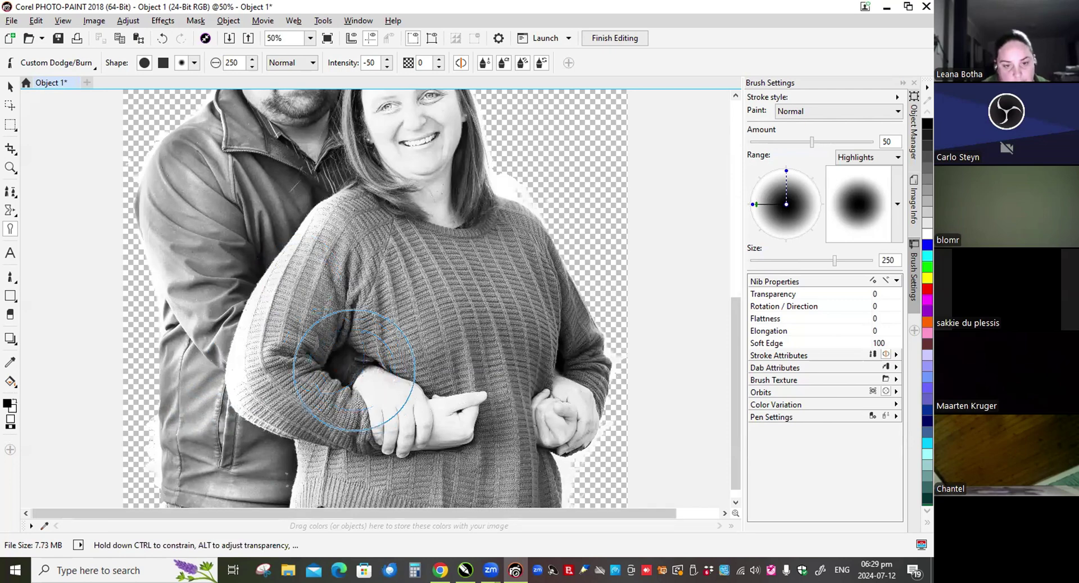
{"action": "scroll", "coordinate": [350, 371], "scroll_direction": "up", "scroll_amount": 1}
{"action": "mouse_move", "coordinate": [351, 288]}
{"action": "left_mouse_down"}
{"action": "mouse_move", "coordinate": [336, 290]}
{"action": "mouse_move", "coordinate": [349, 284]}
{"action": "mouse_move", "coordinate": [357, 295]}
{"action": "mouse_move", "coordinate": [340, 279]}
{"action": "mouse_move", "coordinate": [354, 282]}
{"action": "mouse_move", "coordinate": [360, 304]}
{"action": "mouse_move", "coordinate": [349, 301]}
{"action": "left_mouse_up"}
{"action": "scroll", "coordinate": [349, 281], "scroll_direction": "down", "scroll_amount": 1}
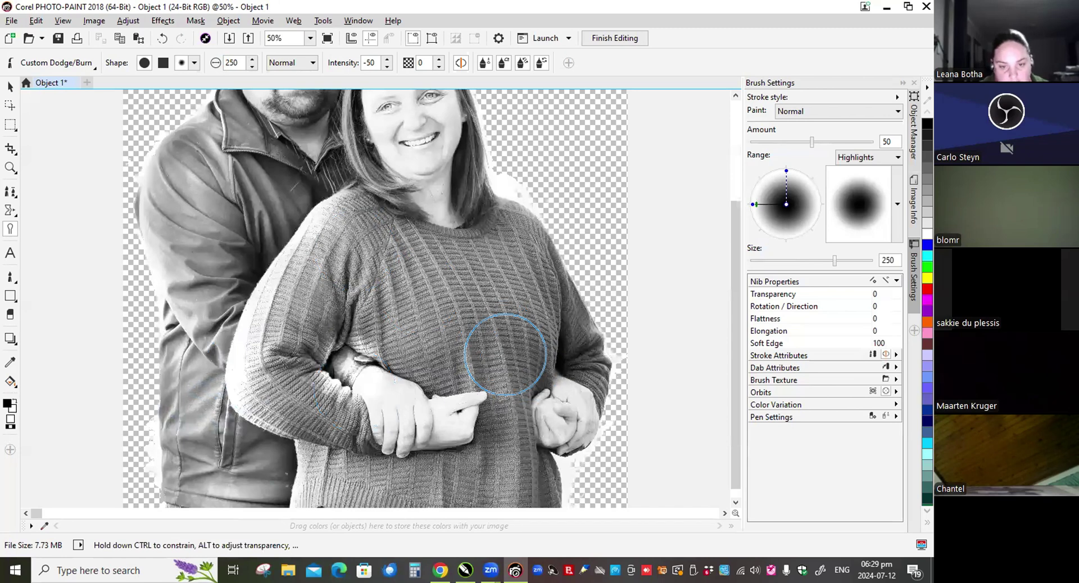
{"action": "mouse_move", "coordinate": [505, 354]}
{"action": "left_mouse_down"}
{"action": "mouse_move", "coordinate": [381, 345]}
{"action": "mouse_move", "coordinate": [414, 425]}
{"action": "mouse_move", "coordinate": [400, 419]}
{"action": "mouse_move", "coordinate": [416, 428]}
{"action": "mouse_move", "coordinate": [484, 414]}
{"action": "mouse_move", "coordinate": [430, 363]}
{"action": "left_mouse_up"}
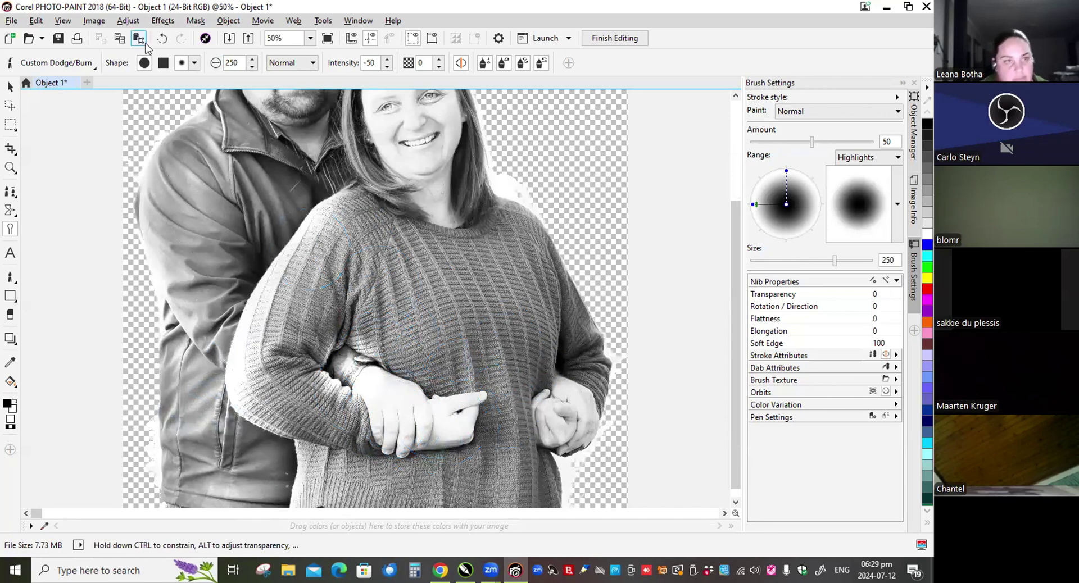
{"action": "left_click", "coordinate": [162, 41]}
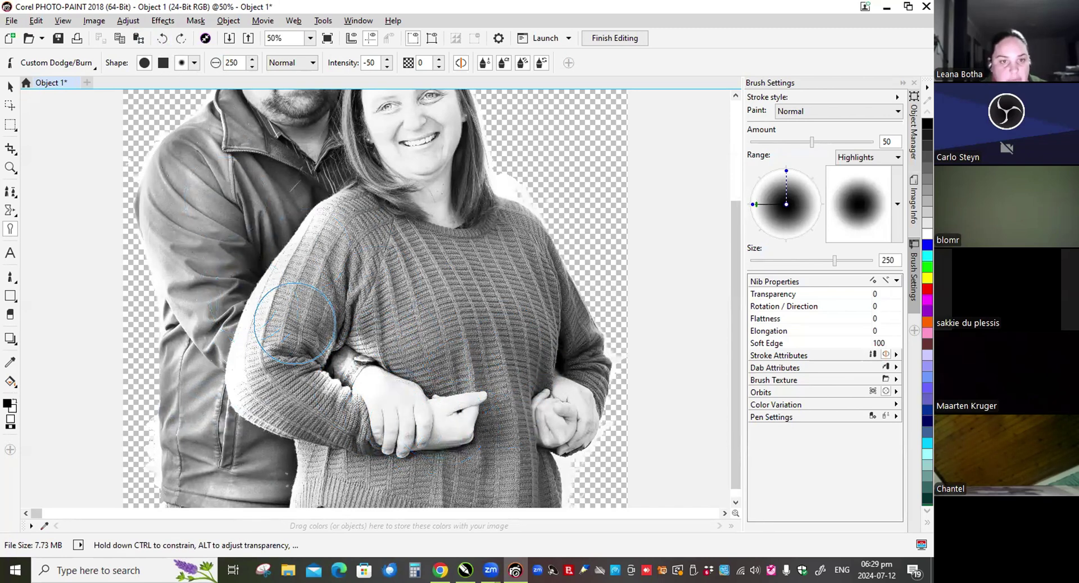
Step: Choose the Burn Shadows brush with the round soft-edged nib of size 100
{"action": "scroll", "coordinate": [297, 315], "scroll_direction": "down", "scroll_amount": 1}
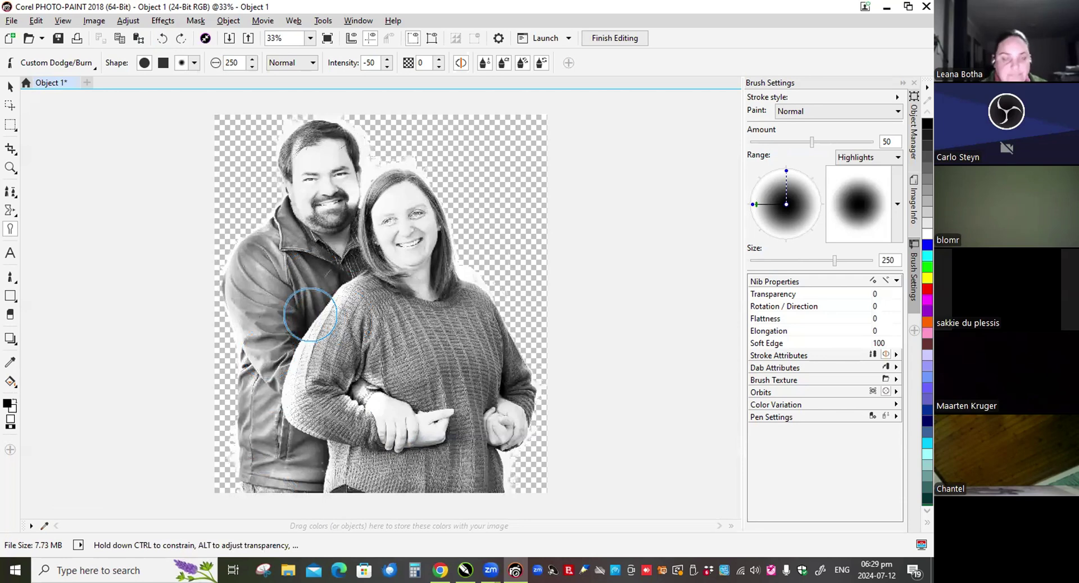
{"action": "left_click", "coordinate": [97, 69]}
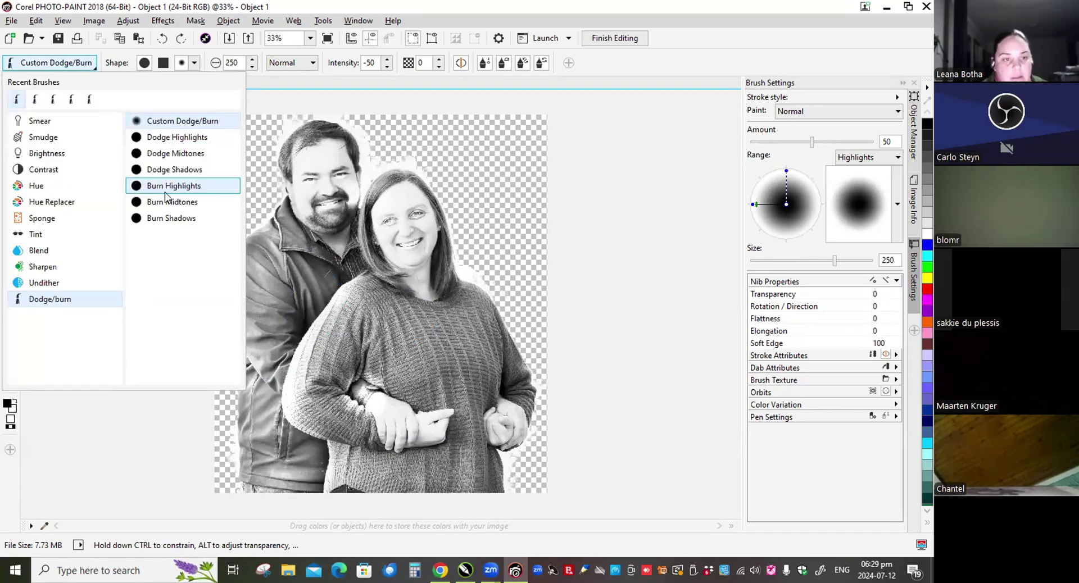
{"action": "left_click", "coordinate": [179, 218]}
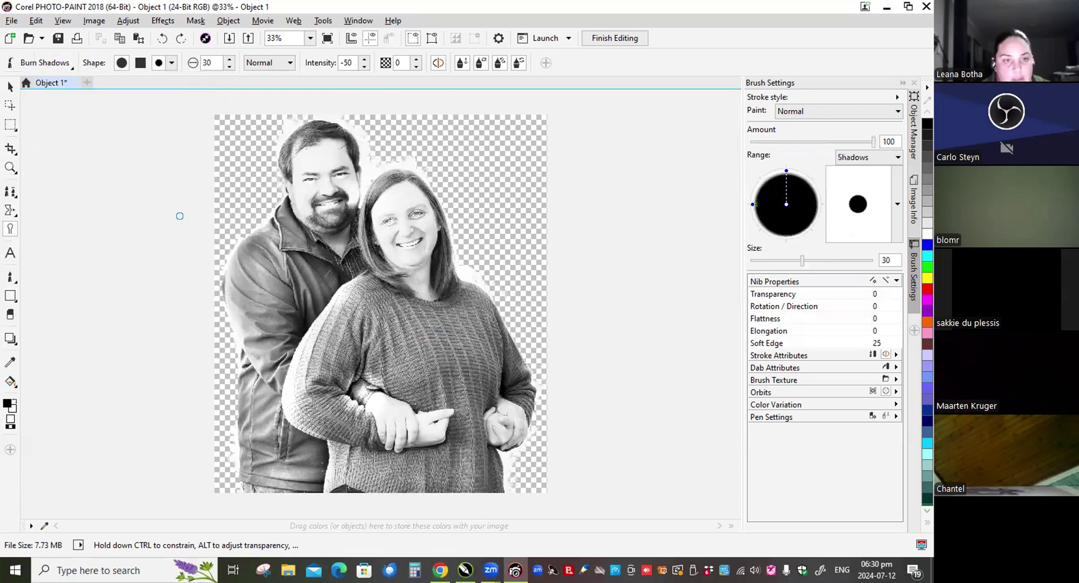
{"action": "left_click", "coordinate": [171, 63]}
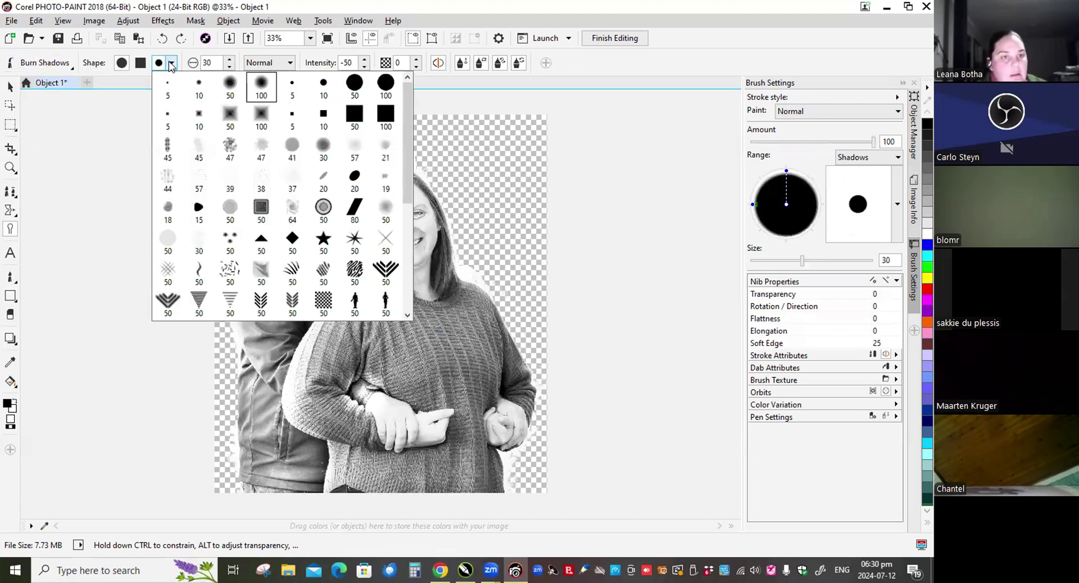
{"action": "left_click", "coordinate": [231, 93]}
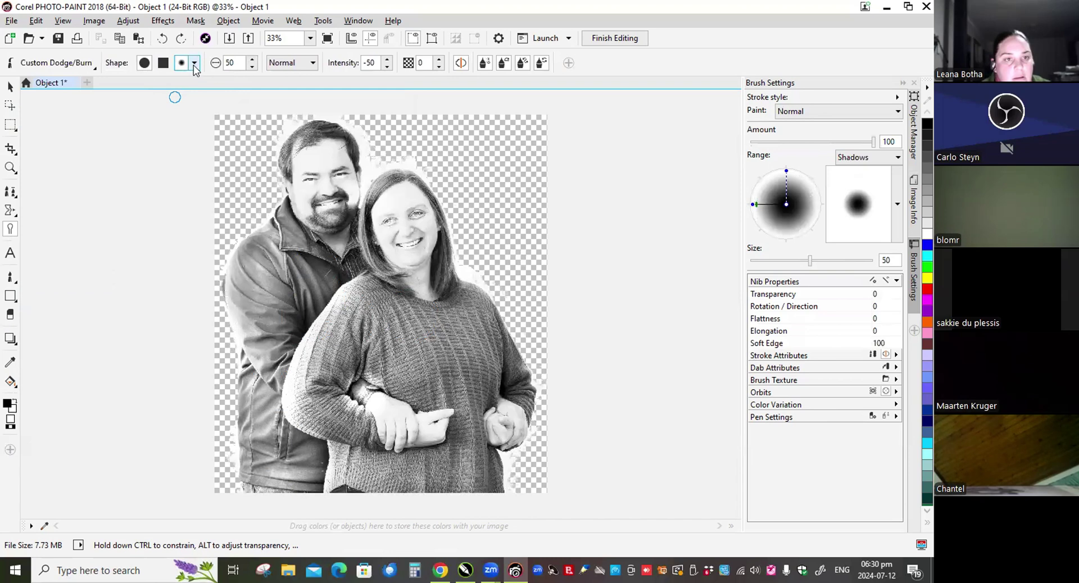
{"action": "left_click", "coordinate": [195, 63]}
{"action": "left_click", "coordinate": [285, 94]}
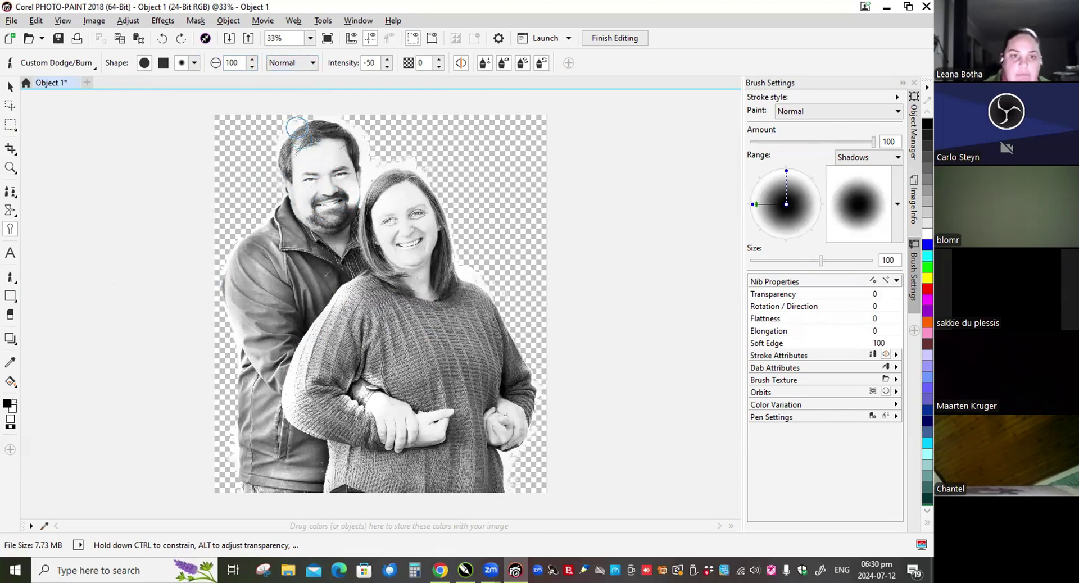
Step: Burn the shadows in the man's hair and in the woman's hair with the size 100 brush
{"action": "scroll", "coordinate": [296, 128], "scroll_direction": "up", "scroll_amount": 1}
{"action": "scroll", "coordinate": [221, 131], "scroll_direction": "up", "scroll_amount": 1}
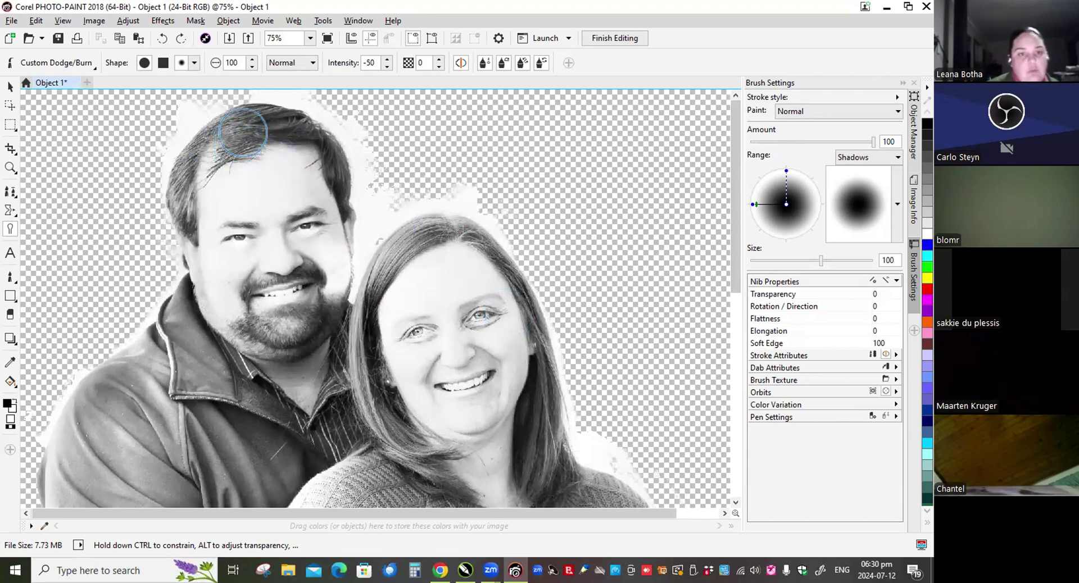
{"action": "mouse_move", "coordinate": [243, 132]}
{"action": "left_mouse_down"}
{"action": "mouse_move", "coordinate": [203, 148]}
{"action": "mouse_move", "coordinate": [179, 197]}
{"action": "mouse_move", "coordinate": [185, 183]}
{"action": "mouse_move", "coordinate": [181, 241]}
{"action": "left_mouse_up"}
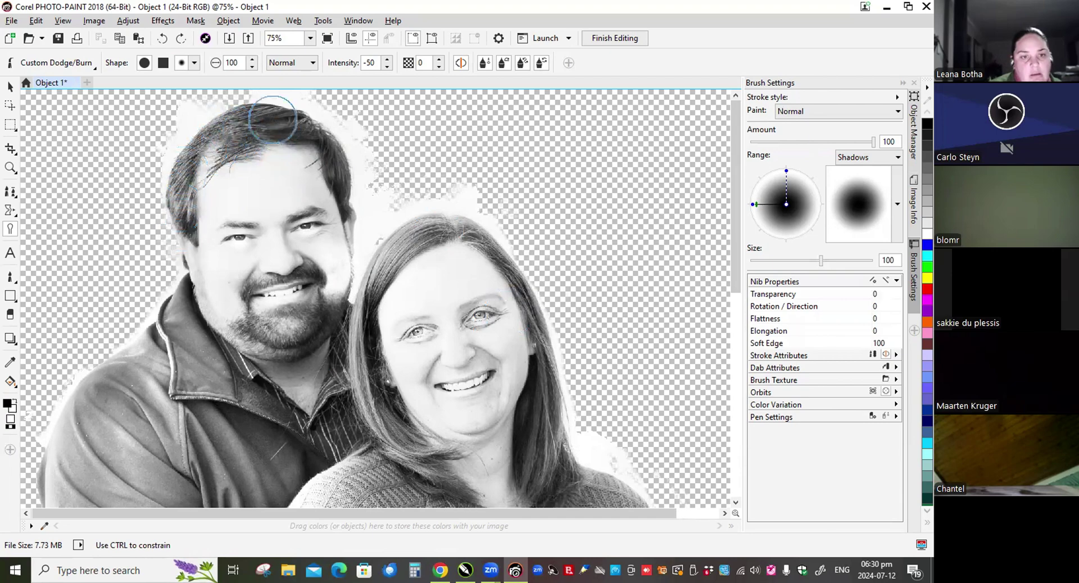
{"action": "left_click_drag", "start_coordinate": [273, 119], "coordinate": [324, 140]}
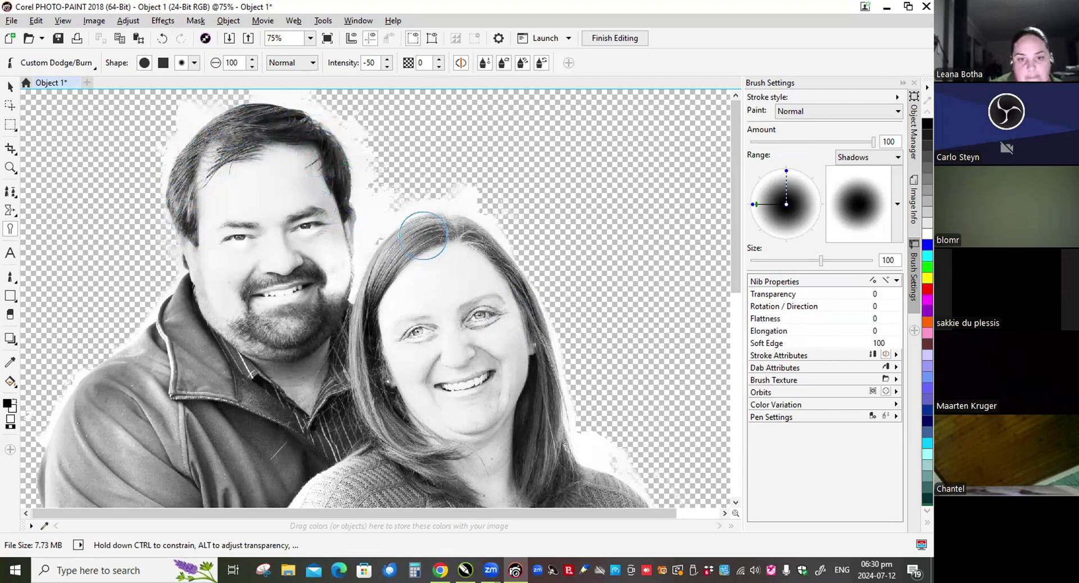
{"action": "mouse_move", "coordinate": [427, 245]}
{"action": "left_mouse_down"}
{"action": "mouse_move", "coordinate": [366, 387]}
{"action": "mouse_move", "coordinate": [373, 281]}
{"action": "left_mouse_up"}
{"action": "mouse_move", "coordinate": [377, 373]}
{"action": "left_mouse_down"}
{"action": "mouse_move", "coordinate": [453, 463]}
{"action": "mouse_move", "coordinate": [446, 480]}
{"action": "mouse_move", "coordinate": [457, 414]}
{"action": "left_mouse_up"}
{"action": "mouse_move", "coordinate": [472, 237]}
{"action": "left_mouse_down"}
{"action": "mouse_move", "coordinate": [540, 340]}
{"action": "mouse_move", "coordinate": [533, 471]}
{"action": "mouse_move", "coordinate": [542, 419]}
{"action": "mouse_move", "coordinate": [546, 476]}
{"action": "mouse_move", "coordinate": [557, 461]}
{"action": "mouse_move", "coordinate": [489, 235]}
{"action": "left_mouse_up"}
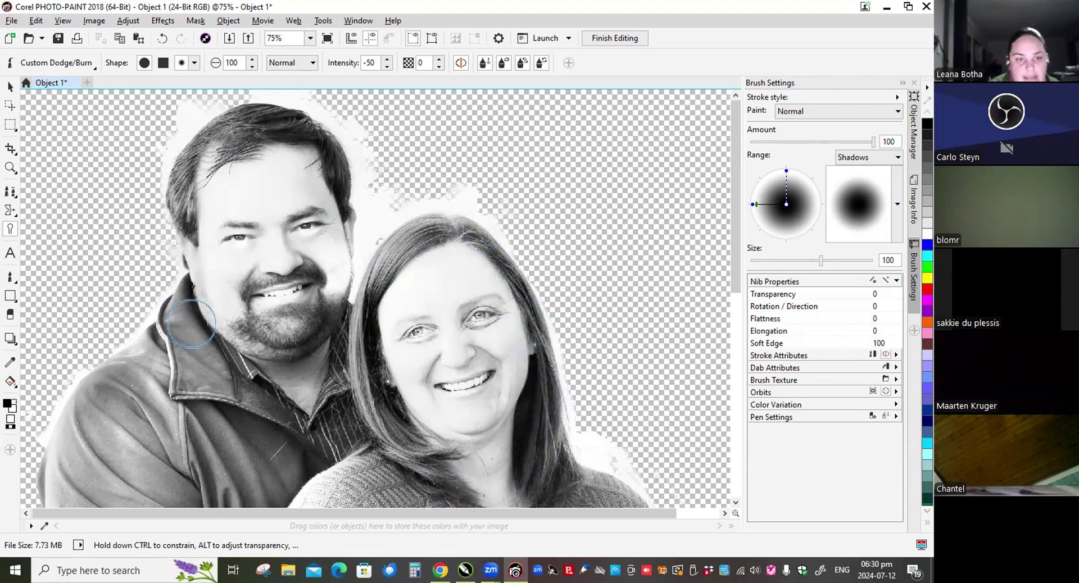
Step: Burn the shadows along the man's ears, sideburns and beard
{"action": "key", "text": "ctrl+1"}
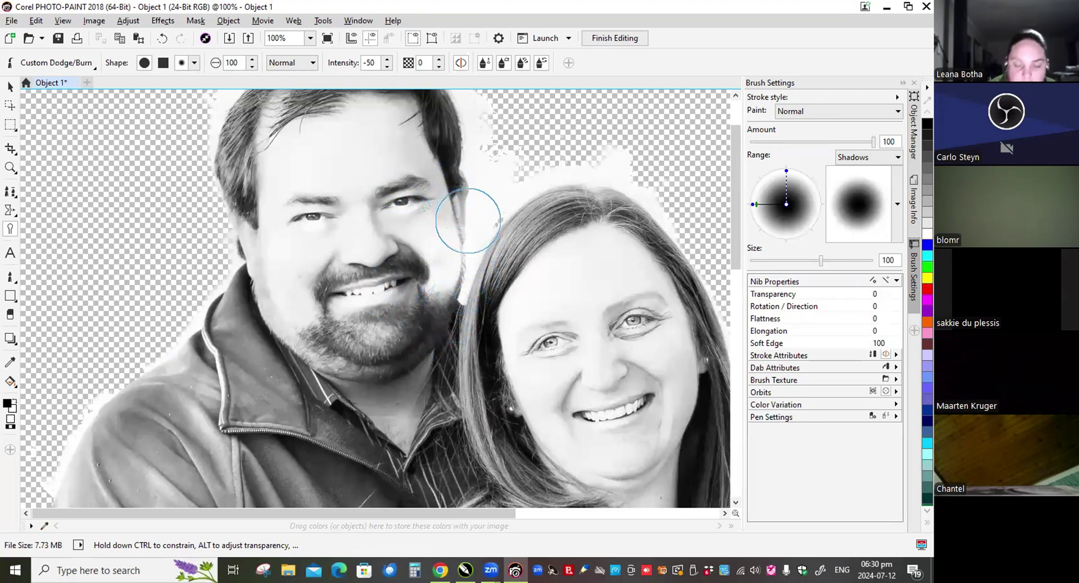
{"action": "mouse_move", "coordinate": [456, 211]}
{"action": "left_mouse_down"}
{"action": "mouse_move", "coordinate": [463, 303]}
{"action": "mouse_move", "coordinate": [454, 212]}
{"action": "mouse_move", "coordinate": [405, 322]}
{"action": "mouse_move", "coordinate": [376, 316]}
{"action": "left_mouse_up"}
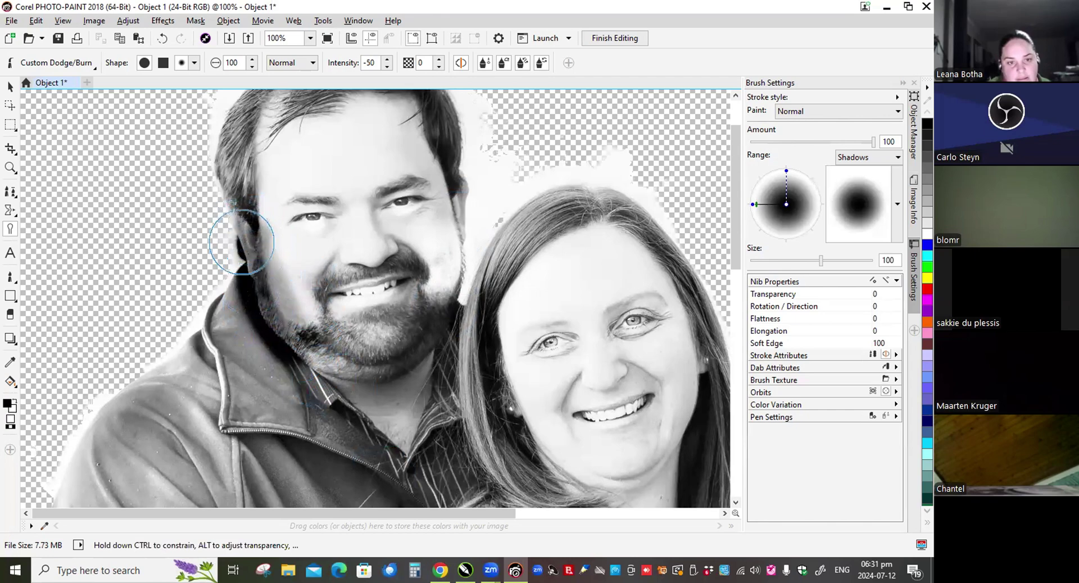
{"action": "scroll", "coordinate": [252, 241], "scroll_direction": "up", "scroll_amount": 1}
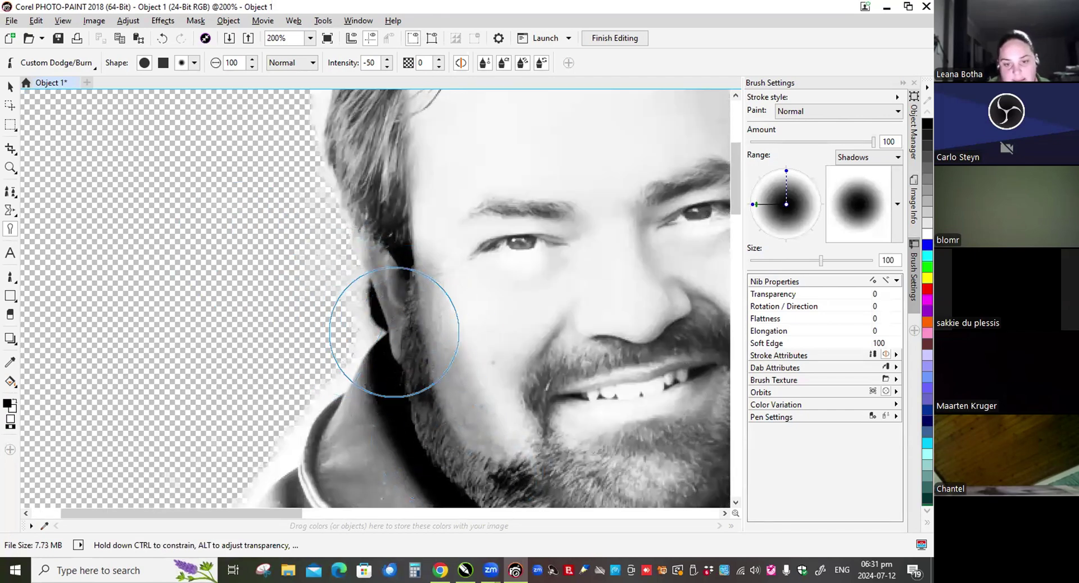
{"action": "scroll", "coordinate": [309, 321], "scroll_direction": "down", "scroll_amount": 1}
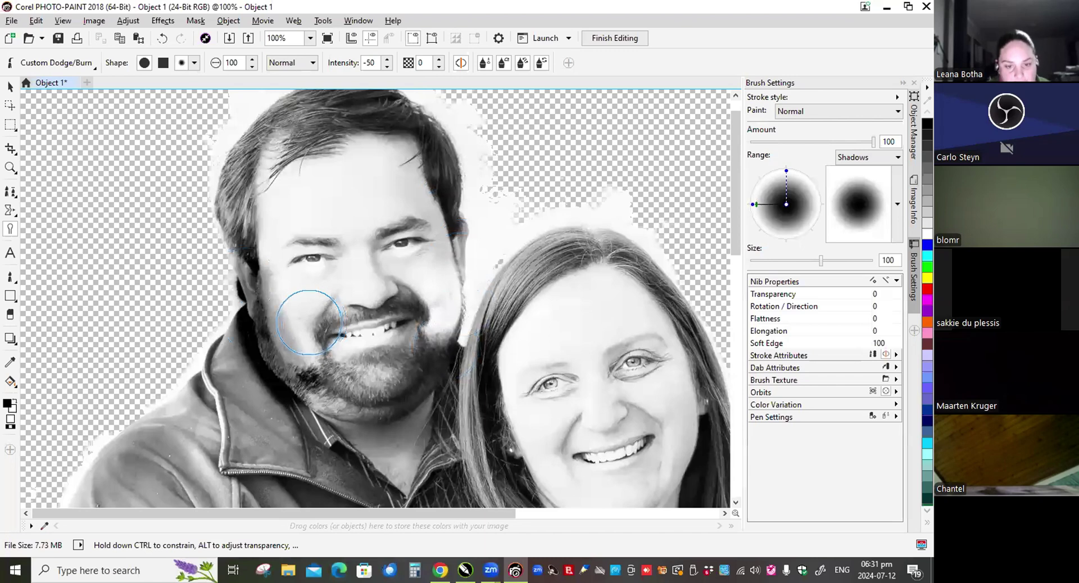
{"action": "mouse_move", "coordinate": [341, 400]}
{"action": "left_mouse_down"}
{"action": "mouse_move", "coordinate": [376, 383]}
{"action": "mouse_move", "coordinate": [347, 404]}
{"action": "mouse_move", "coordinate": [379, 384]}
{"action": "mouse_move", "coordinate": [363, 389]}
{"action": "mouse_move", "coordinate": [407, 385]}
{"action": "mouse_move", "coordinate": [384, 386]}
{"action": "mouse_move", "coordinate": [323, 328]}
{"action": "mouse_move", "coordinate": [329, 339]}
{"action": "mouse_move", "coordinate": [361, 323]}
{"action": "mouse_move", "coordinate": [347, 315]}
{"action": "mouse_move", "coordinate": [401, 305]}
{"action": "mouse_move", "coordinate": [304, 241]}
{"action": "left_mouse_up"}
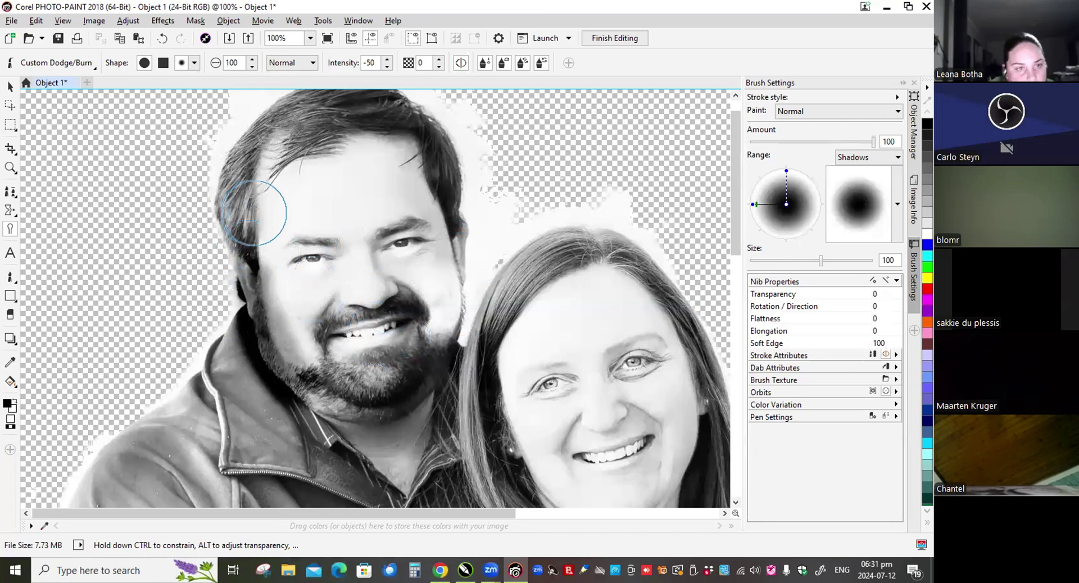
Step: Burn the shadows of the man's eyes, eyebrows, nose and moustache
{"action": "scroll", "coordinate": [360, 236], "scroll_direction": "up", "scroll_amount": 1}
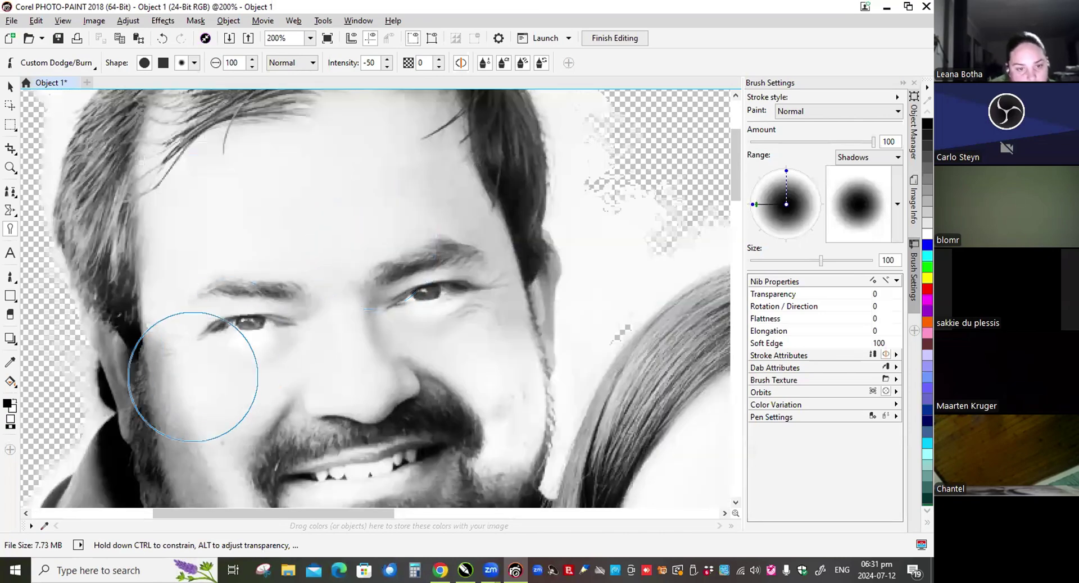
{"action": "left_click_drag", "start_coordinate": [250, 314], "coordinate": [253, 320]}
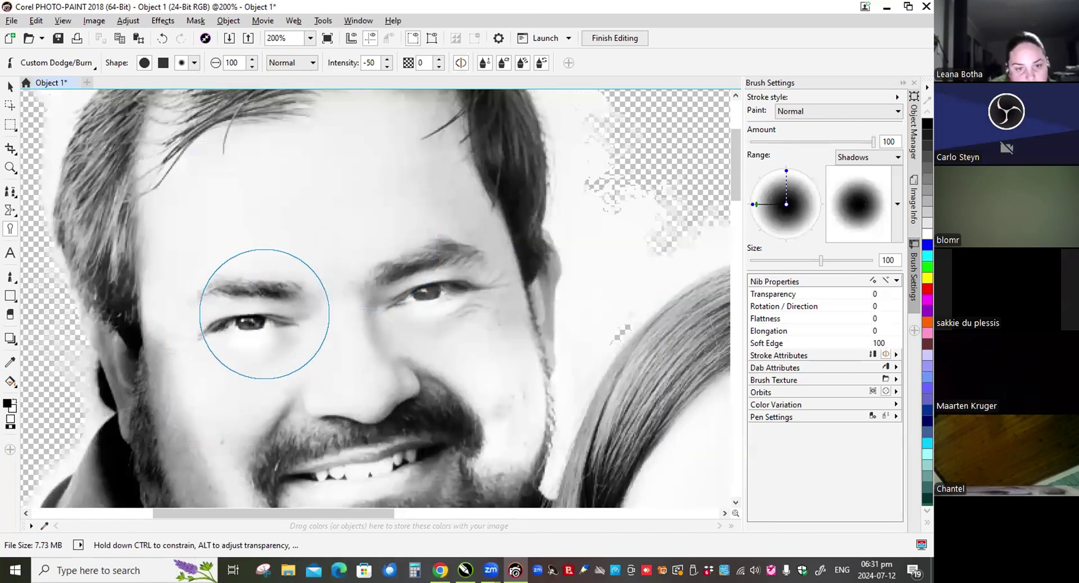
{"action": "mouse_move", "coordinate": [430, 278]}
{"action": "left_mouse_down"}
{"action": "mouse_move", "coordinate": [433, 253]}
{"action": "mouse_move", "coordinate": [388, 267]}
{"action": "left_mouse_up"}
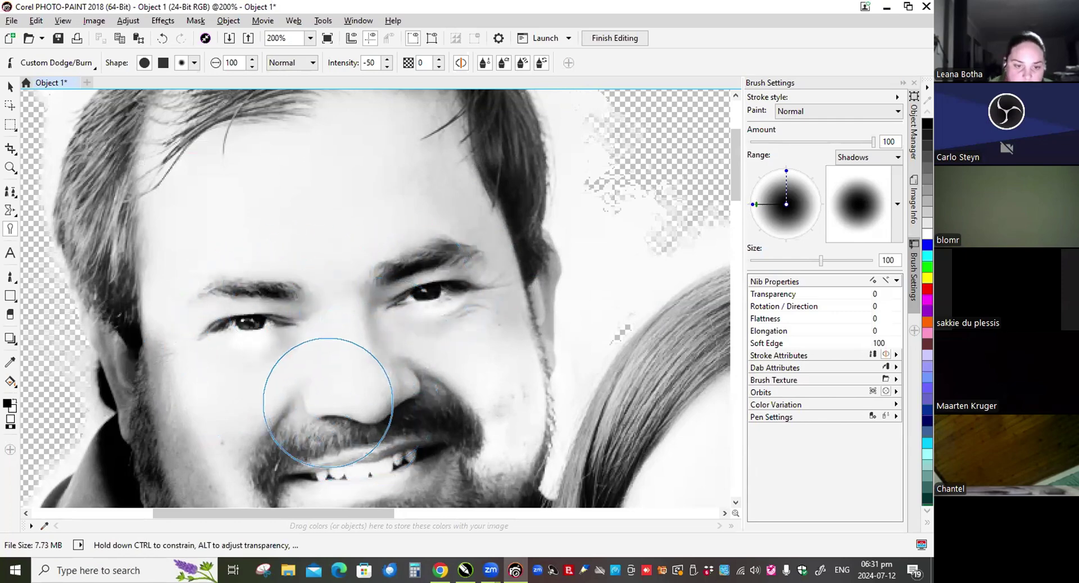
{"action": "mouse_move", "coordinate": [313, 385]}
{"action": "left_mouse_down"}
{"action": "mouse_move", "coordinate": [289, 433]}
{"action": "mouse_move", "coordinate": [357, 386]}
{"action": "mouse_move", "coordinate": [397, 390]}
{"action": "mouse_move", "coordinate": [385, 374]}
{"action": "left_mouse_up"}
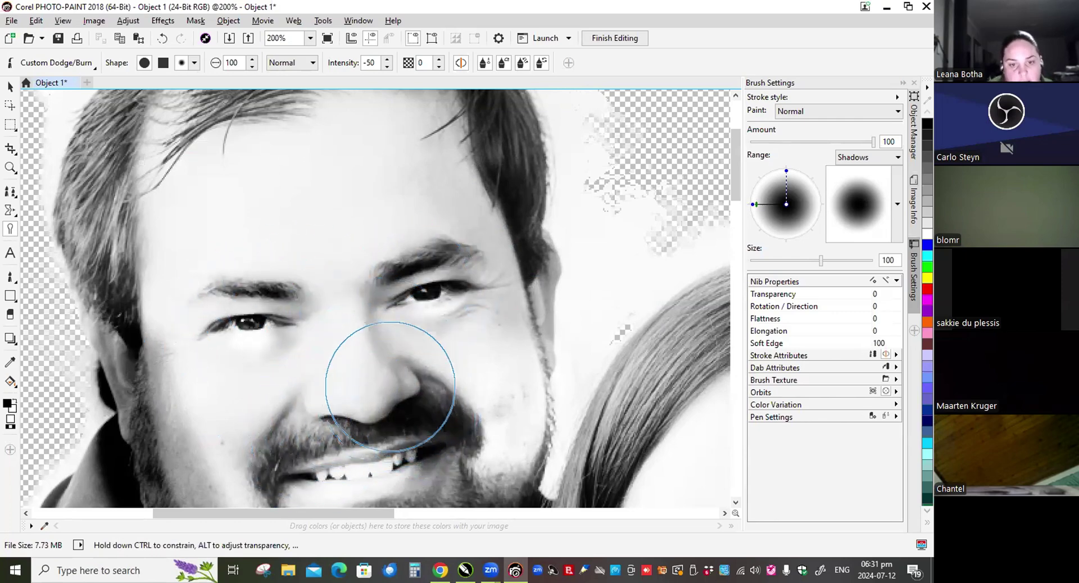
{"action": "scroll", "coordinate": [386, 284], "scroll_direction": "down", "scroll_amount": 1}
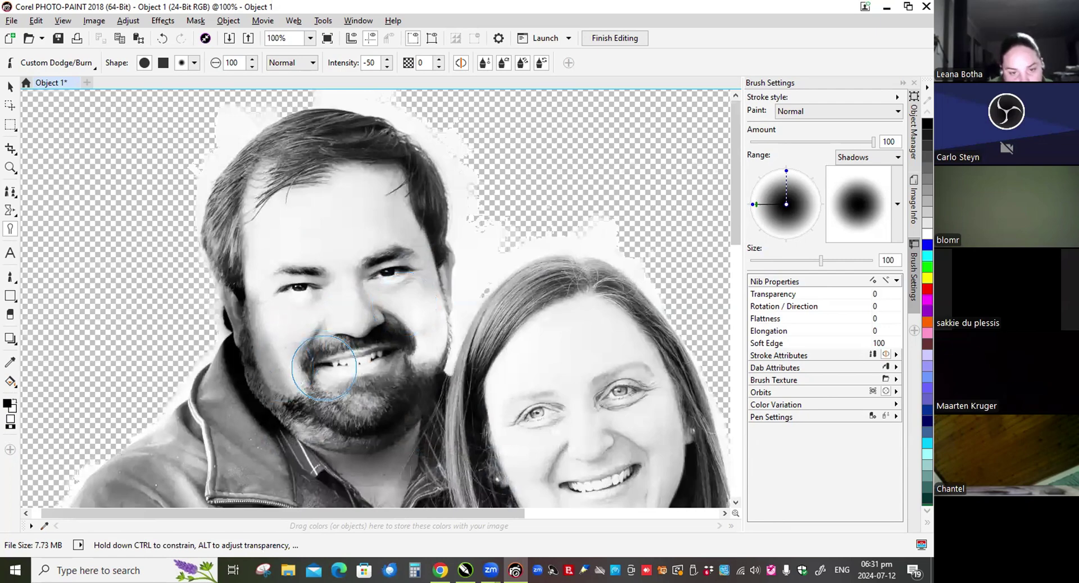
{"action": "mouse_move", "coordinate": [283, 364]}
{"action": "left_mouse_down"}
{"action": "mouse_move", "coordinate": [374, 369]}
{"action": "mouse_move", "coordinate": [323, 332]}
{"action": "mouse_move", "coordinate": [390, 334]}
{"action": "left_mouse_up"}
Step: Burn the shadows around both of the woman's eyes
{"action": "scroll", "coordinate": [290, 281], "scroll_direction": "down", "scroll_amount": 1}
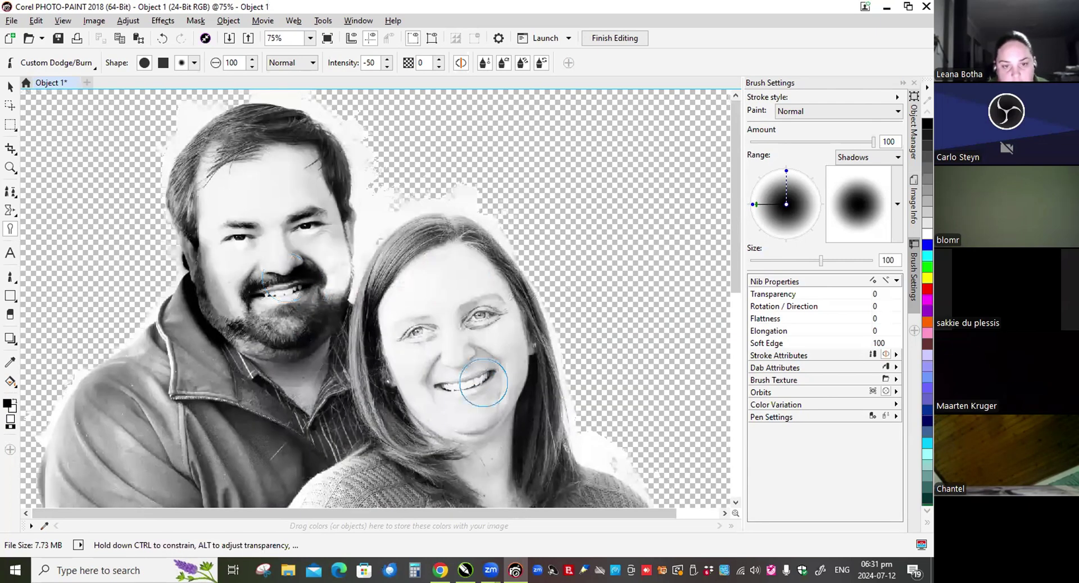
{"action": "scroll", "coordinate": [480, 376], "scroll_direction": "up", "scroll_amount": 1}
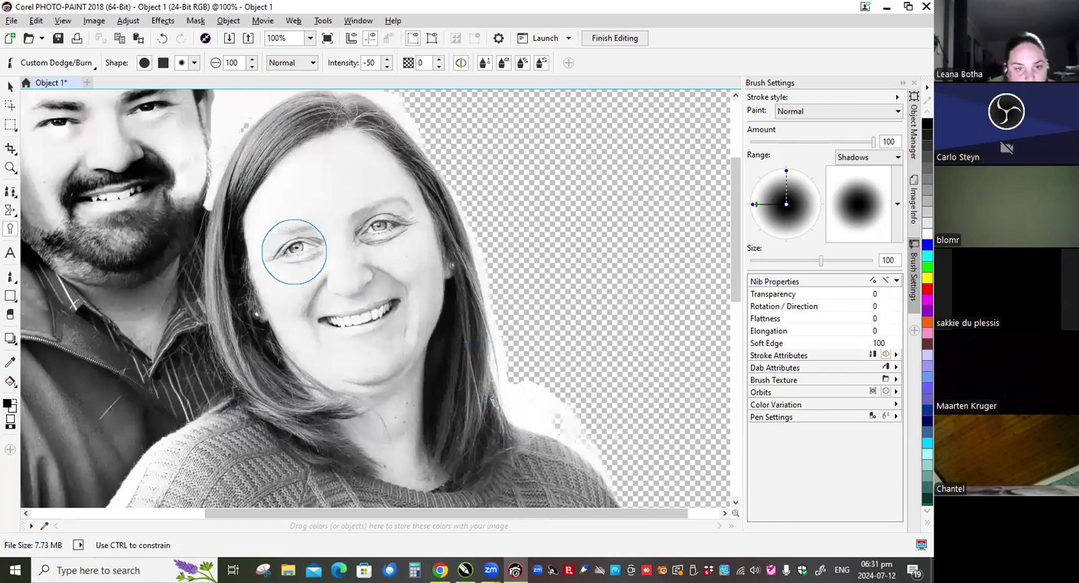
{"action": "scroll", "coordinate": [299, 246], "scroll_direction": "up", "scroll_amount": 1}
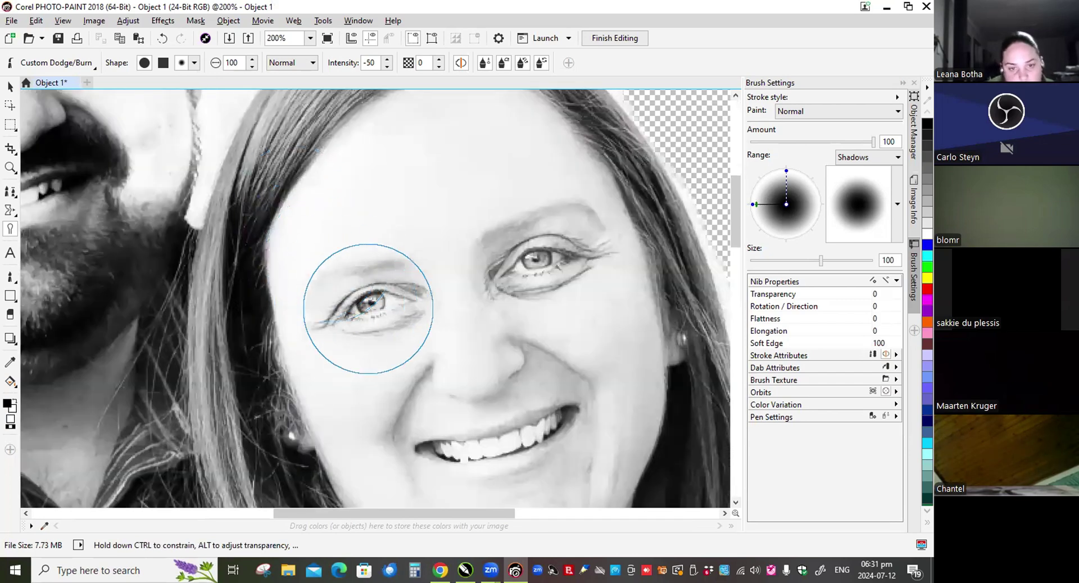
{"action": "mouse_move", "coordinate": [369, 308]}
{"action": "left_mouse_down"}
{"action": "mouse_move", "coordinate": [389, 294]}
{"action": "mouse_move", "coordinate": [368, 306]}
{"action": "left_mouse_up"}
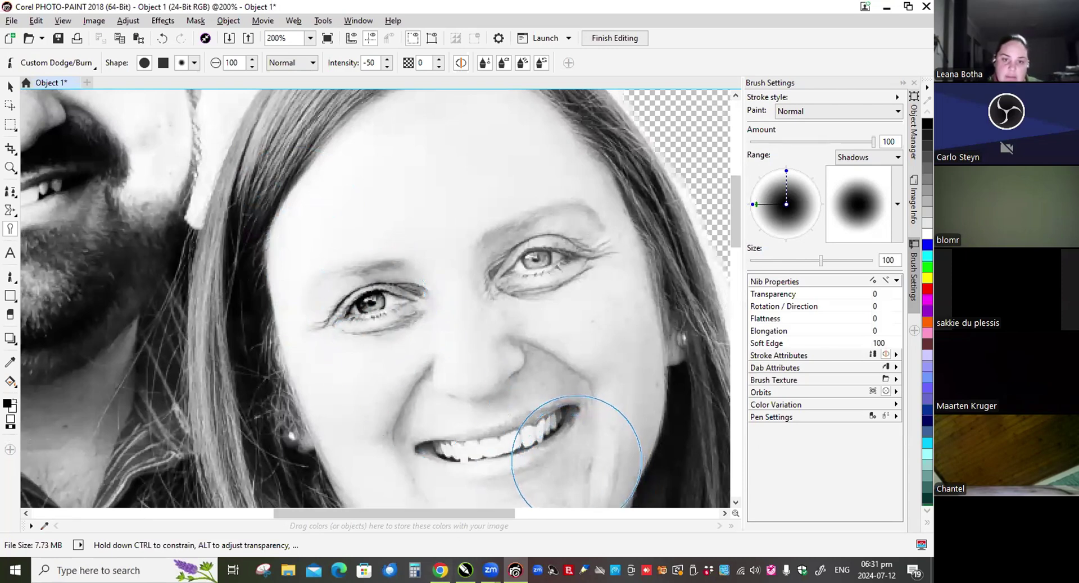
{"action": "mouse_move", "coordinate": [535, 265]}
{"action": "left_mouse_down"}
{"action": "mouse_move", "coordinate": [558, 261]}
{"action": "mouse_move", "coordinate": [520, 284]}
{"action": "left_mouse_up"}
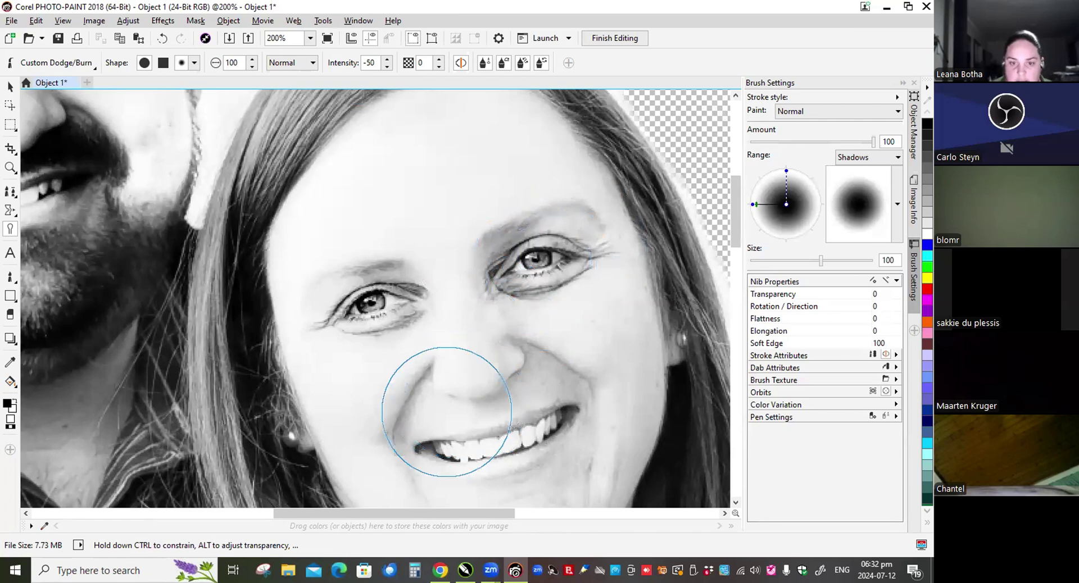
Step: Burn the shadows around the woman's nose, smile lines and mouth
{"action": "mouse_move", "coordinate": [447, 412]}
{"action": "left_mouse_down"}
{"action": "mouse_move", "coordinate": [425, 442]}
{"action": "mouse_move", "coordinate": [524, 421]}
{"action": "mouse_move", "coordinate": [453, 448]}
{"action": "left_mouse_up"}
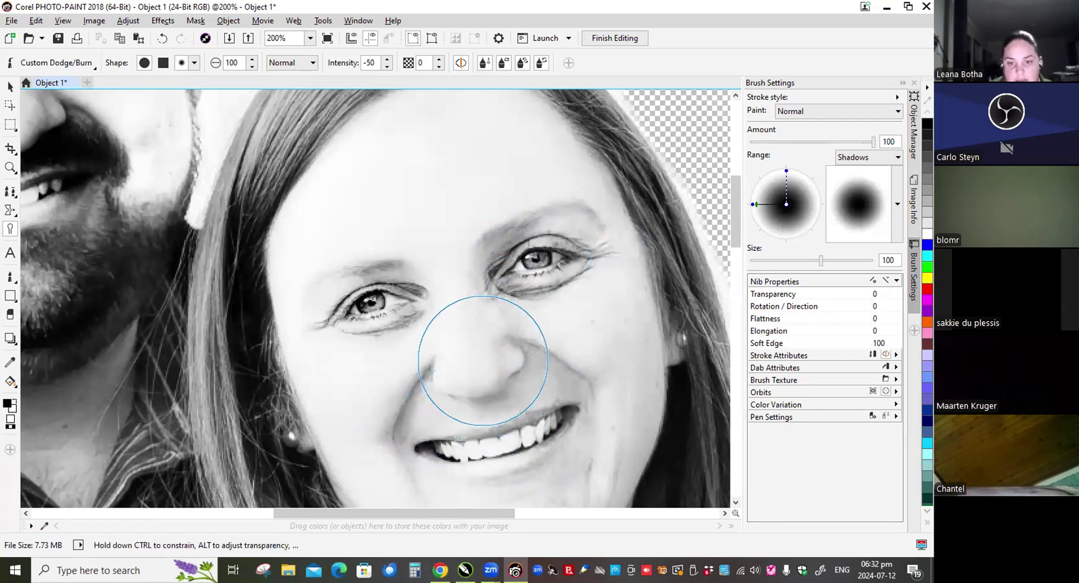
{"action": "mouse_move", "coordinate": [483, 361]}
{"action": "left_mouse_down"}
{"action": "mouse_move", "coordinate": [503, 377]}
{"action": "mouse_move", "coordinate": [517, 361]}
{"action": "left_mouse_up"}
{"action": "mouse_move", "coordinate": [548, 408]}
{"action": "left_mouse_down"}
{"action": "mouse_move", "coordinate": [476, 436]}
{"action": "mouse_move", "coordinate": [469, 390]}
{"action": "mouse_move", "coordinate": [448, 396]}
{"action": "mouse_move", "coordinate": [452, 418]}
{"action": "left_mouse_up"}
{"action": "mouse_move", "coordinate": [449, 467]}
{"action": "left_mouse_down"}
{"action": "mouse_move", "coordinate": [521, 451]}
{"action": "mouse_move", "coordinate": [496, 472]}
{"action": "mouse_move", "coordinate": [544, 444]}
{"action": "left_mouse_up"}
{"action": "left_click_drag", "start_coordinate": [514, 475], "coordinate": [541, 477]}
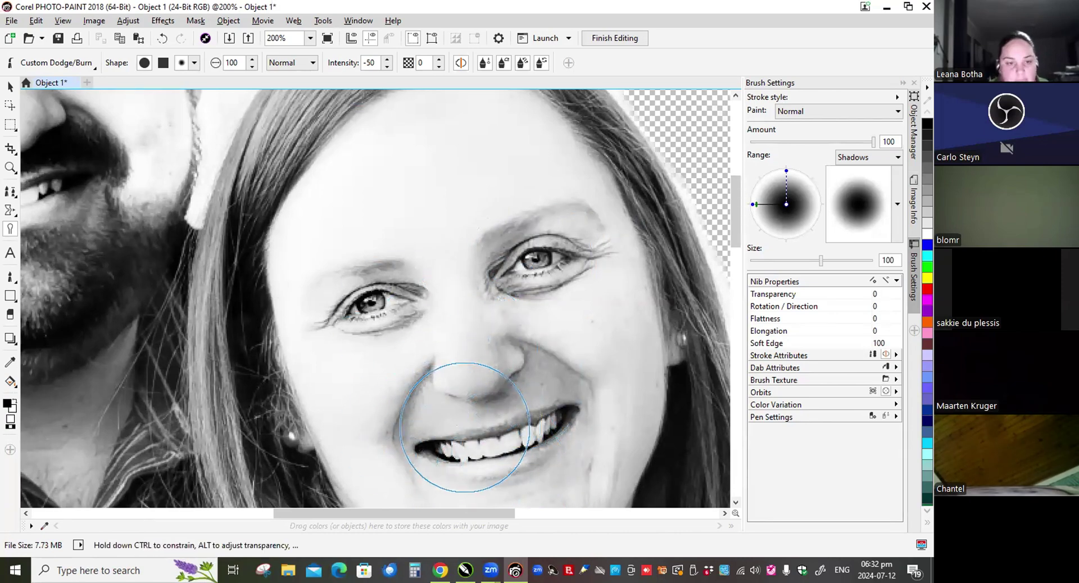
{"action": "scroll", "coordinate": [419, 264], "scroll_direction": "down", "scroll_amount": 2}
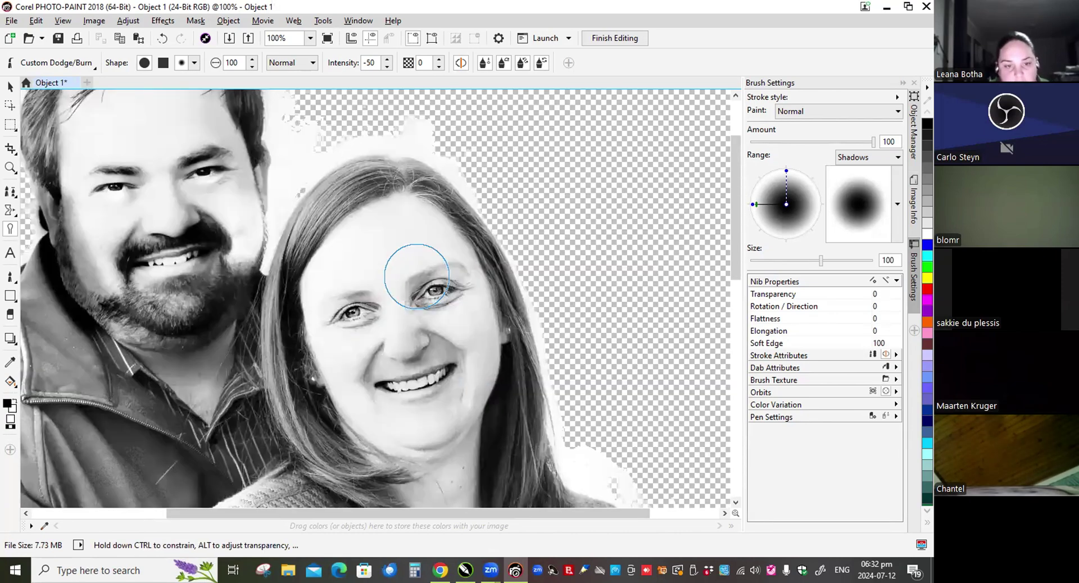
{"action": "scroll", "coordinate": [295, 396], "scroll_direction": "up", "scroll_amount": 2}
{"action": "scroll", "coordinate": [295, 395], "scroll_direction": "down", "scroll_amount": 2}
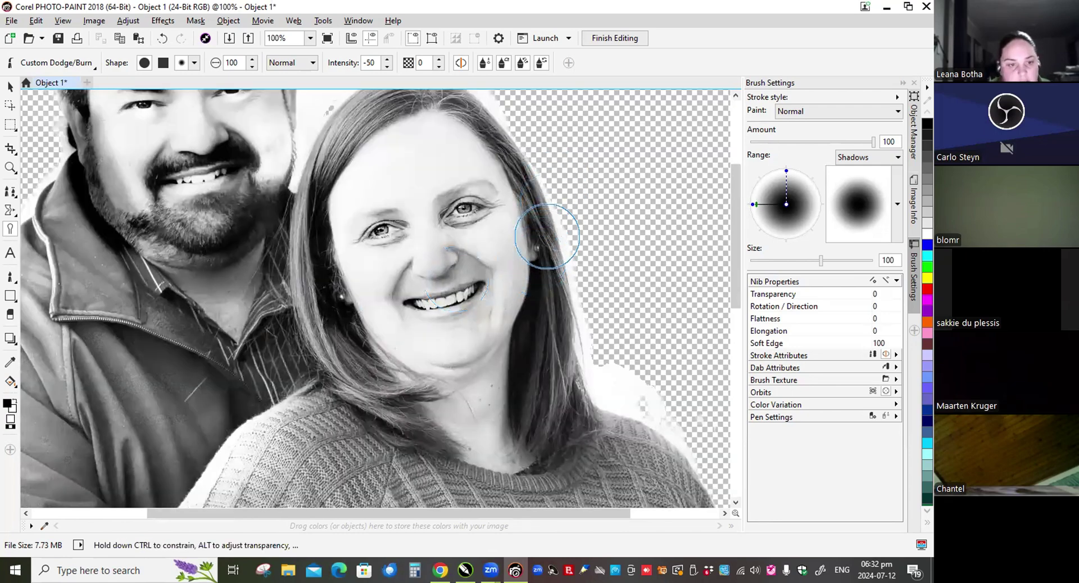
Step: Burn the shadows over the man's jacket, from collar and shoulder along the sleeve folds to the lower hem
{"action": "scroll", "coordinate": [535, 231], "scroll_direction": "down", "scroll_amount": 1}
{"action": "scroll", "coordinate": [528, 222], "scroll_direction": "down", "scroll_amount": 1}
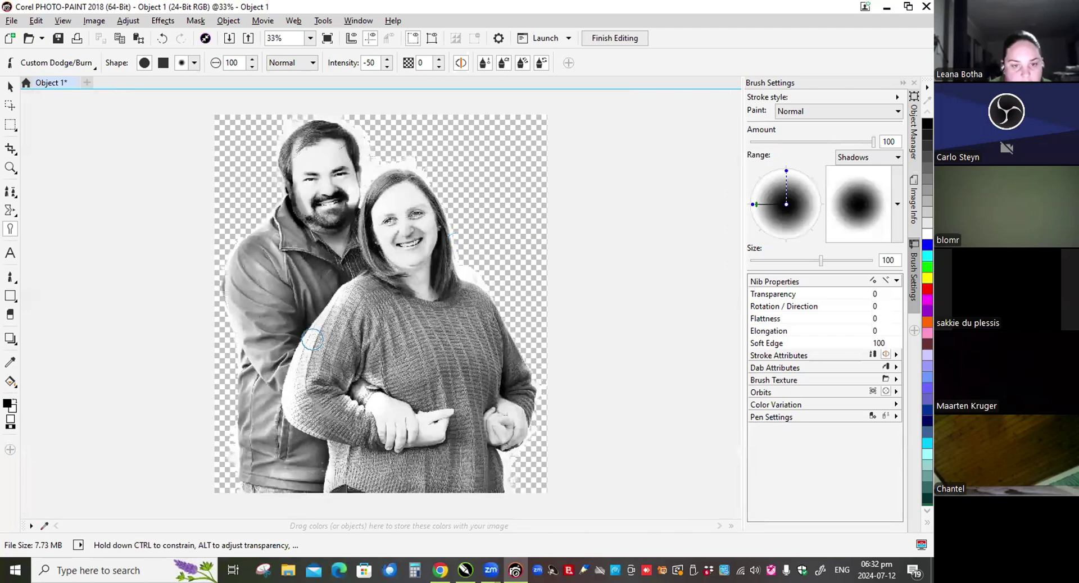
{"action": "scroll", "coordinate": [284, 355], "scroll_direction": "up", "scroll_amount": 1}
{"action": "mouse_move", "coordinate": [219, 125]}
{"action": "left_mouse_down"}
{"action": "mouse_move", "coordinate": [226, 151]}
{"action": "mouse_move", "coordinate": [223, 126]}
{"action": "mouse_move", "coordinate": [252, 173]}
{"action": "mouse_move", "coordinate": [237, 163]}
{"action": "mouse_move", "coordinate": [326, 189]}
{"action": "mouse_move", "coordinate": [267, 126]}
{"action": "mouse_move", "coordinate": [328, 193]}
{"action": "mouse_move", "coordinate": [224, 133]}
{"action": "mouse_move", "coordinate": [219, 145]}
{"action": "mouse_move", "coordinate": [307, 182]}
{"action": "left_mouse_up"}
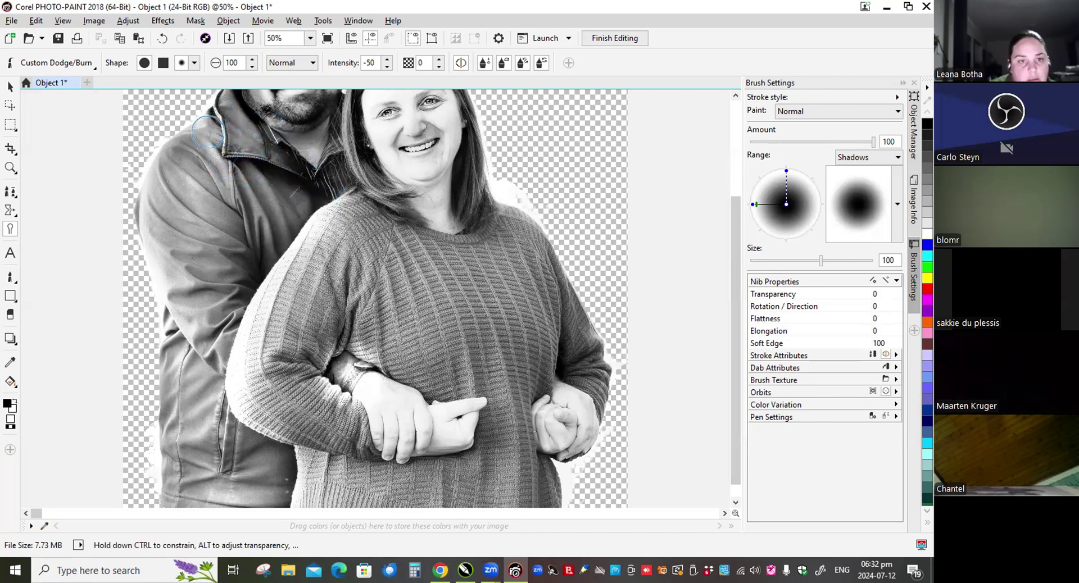
{"action": "mouse_move", "coordinate": [217, 145]}
{"action": "left_mouse_down"}
{"action": "mouse_move", "coordinate": [243, 246]}
{"action": "mouse_move", "coordinate": [233, 185]}
{"action": "mouse_move", "coordinate": [264, 262]}
{"action": "mouse_move", "coordinate": [253, 177]}
{"action": "mouse_move", "coordinate": [281, 236]}
{"action": "mouse_move", "coordinate": [260, 173]}
{"action": "mouse_move", "coordinate": [274, 186]}
{"action": "mouse_move", "coordinate": [214, 171]}
{"action": "mouse_move", "coordinate": [209, 131]}
{"action": "mouse_move", "coordinate": [161, 144]}
{"action": "mouse_move", "coordinate": [134, 178]}
{"action": "mouse_move", "coordinate": [172, 165]}
{"action": "mouse_move", "coordinate": [161, 196]}
{"action": "mouse_move", "coordinate": [197, 219]}
{"action": "mouse_move", "coordinate": [176, 186]}
{"action": "mouse_move", "coordinate": [213, 215]}
{"action": "mouse_move", "coordinate": [222, 190]}
{"action": "mouse_move", "coordinate": [240, 214]}
{"action": "left_mouse_up"}
{"action": "left_click_drag", "start_coordinate": [163, 182], "coordinate": [259, 249]}
{"action": "mouse_move", "coordinate": [152, 218]}
{"action": "left_mouse_down"}
{"action": "mouse_move", "coordinate": [209, 278]}
{"action": "mouse_move", "coordinate": [177, 284]}
{"action": "mouse_move", "coordinate": [230, 319]}
{"action": "mouse_move", "coordinate": [215, 369]}
{"action": "mouse_move", "coordinate": [239, 290]}
{"action": "mouse_move", "coordinate": [209, 314]}
{"action": "mouse_move", "coordinate": [214, 303]}
{"action": "mouse_move", "coordinate": [178, 241]}
{"action": "mouse_move", "coordinate": [213, 306]}
{"action": "mouse_move", "coordinate": [247, 204]}
{"action": "mouse_move", "coordinate": [219, 341]}
{"action": "mouse_move", "coordinate": [167, 366]}
{"action": "mouse_move", "coordinate": [164, 439]}
{"action": "mouse_move", "coordinate": [183, 346]}
{"action": "mouse_move", "coordinate": [182, 461]}
{"action": "mouse_move", "coordinate": [195, 346]}
{"action": "mouse_move", "coordinate": [190, 482]}
{"action": "mouse_move", "coordinate": [212, 361]}
{"action": "mouse_move", "coordinate": [205, 449]}
{"action": "mouse_move", "coordinate": [215, 410]}
{"action": "mouse_move", "coordinate": [221, 465]}
{"action": "mouse_move", "coordinate": [223, 408]}
{"action": "mouse_move", "coordinate": [220, 497]}
{"action": "mouse_move", "coordinate": [240, 490]}
{"action": "mouse_move", "coordinate": [186, 492]}
{"action": "mouse_move", "coordinate": [220, 488]}
{"action": "mouse_move", "coordinate": [181, 482]}
{"action": "mouse_move", "coordinate": [235, 500]}
{"action": "mouse_move", "coordinate": [181, 495]}
{"action": "mouse_move", "coordinate": [246, 497]}
{"action": "mouse_move", "coordinate": [218, 460]}
{"action": "mouse_move", "coordinate": [223, 486]}
{"action": "mouse_move", "coordinate": [231, 455]}
{"action": "mouse_move", "coordinate": [257, 451]}
{"action": "mouse_move", "coordinate": [254, 432]}
{"action": "mouse_move", "coordinate": [259, 466]}
{"action": "mouse_move", "coordinate": [281, 450]}
{"action": "left_mouse_up"}
{"action": "left_click_drag", "start_coordinate": [185, 324], "coordinate": [174, 284]}
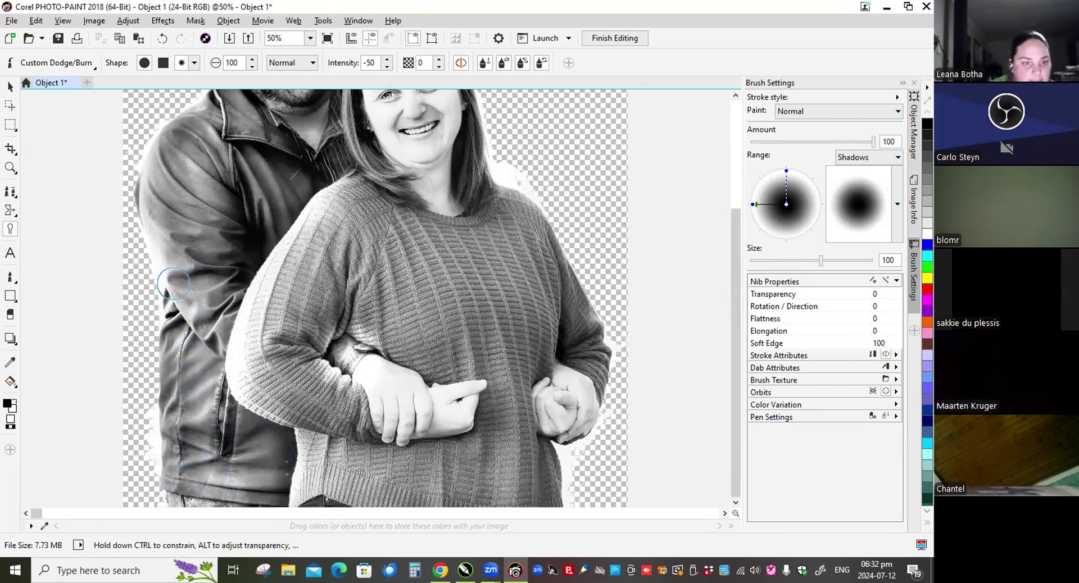
{"action": "mouse_move", "coordinate": [151, 198]}
{"action": "left_mouse_down"}
{"action": "mouse_move", "coordinate": [159, 258]}
{"action": "mouse_move", "coordinate": [158, 137]}
{"action": "mouse_move", "coordinate": [159, 314]}
{"action": "mouse_move", "coordinate": [134, 324]}
{"action": "mouse_move", "coordinate": [243, 462]}
{"action": "mouse_move", "coordinate": [260, 434]}
{"action": "mouse_move", "coordinate": [201, 485]}
{"action": "mouse_move", "coordinate": [236, 496]}
{"action": "mouse_move", "coordinate": [182, 499]}
{"action": "mouse_move", "coordinate": [313, 490]}
{"action": "mouse_move", "coordinate": [291, 484]}
{"action": "mouse_move", "coordinate": [351, 475]}
{"action": "left_mouse_up"}
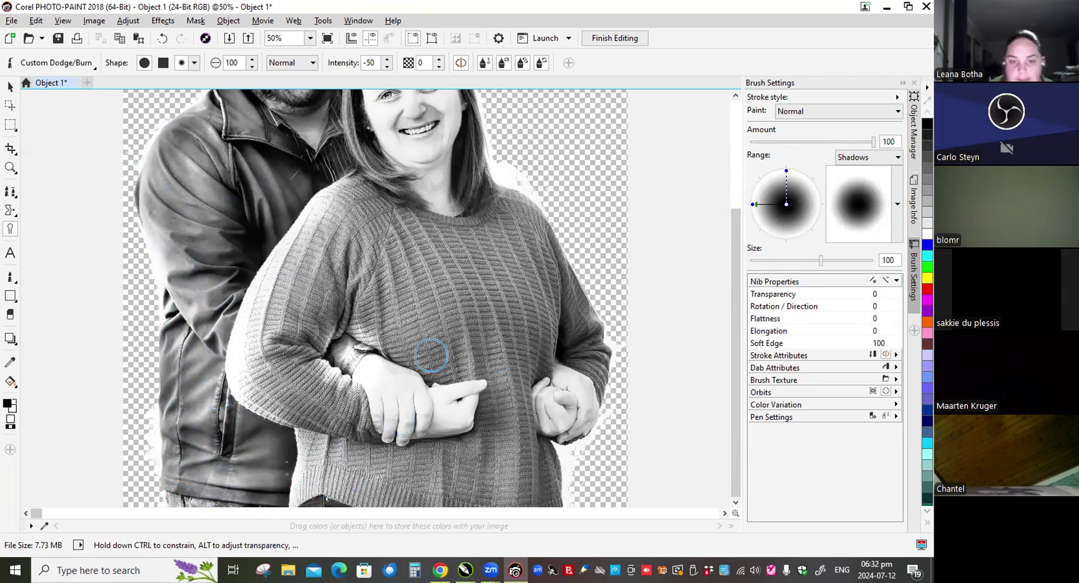
Step: Burn the shadows around the couple's hands at both sides of the woman's waist
{"action": "left_click_drag", "start_coordinate": [368, 390], "coordinate": [381, 404]}
{"action": "mouse_move", "coordinate": [360, 359]}
{"action": "left_mouse_down"}
{"action": "mouse_move", "coordinate": [382, 388]}
{"action": "mouse_move", "coordinate": [362, 361]}
{"action": "mouse_move", "coordinate": [397, 366]}
{"action": "mouse_move", "coordinate": [425, 441]}
{"action": "mouse_move", "coordinate": [464, 389]}
{"action": "mouse_move", "coordinate": [470, 416]}
{"action": "mouse_move", "coordinate": [419, 411]}
{"action": "mouse_move", "coordinate": [357, 369]}
{"action": "mouse_move", "coordinate": [469, 435]}
{"action": "left_mouse_up"}
{"action": "mouse_move", "coordinate": [571, 417]}
{"action": "left_mouse_down"}
{"action": "mouse_move", "coordinate": [562, 366]}
{"action": "mouse_move", "coordinate": [562, 432]}
{"action": "mouse_move", "coordinate": [574, 384]}
{"action": "mouse_move", "coordinate": [577, 421]}
{"action": "mouse_move", "coordinate": [576, 382]}
{"action": "mouse_move", "coordinate": [574, 410]}
{"action": "left_mouse_up"}
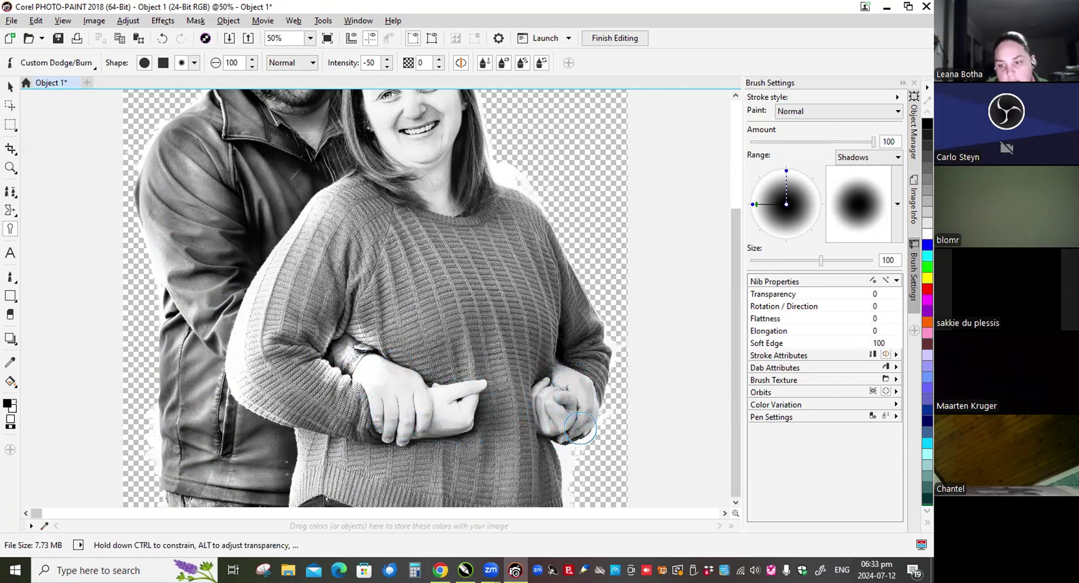
{"action": "scroll", "coordinate": [437, 325], "scroll_direction": "down", "scroll_amount": 1}
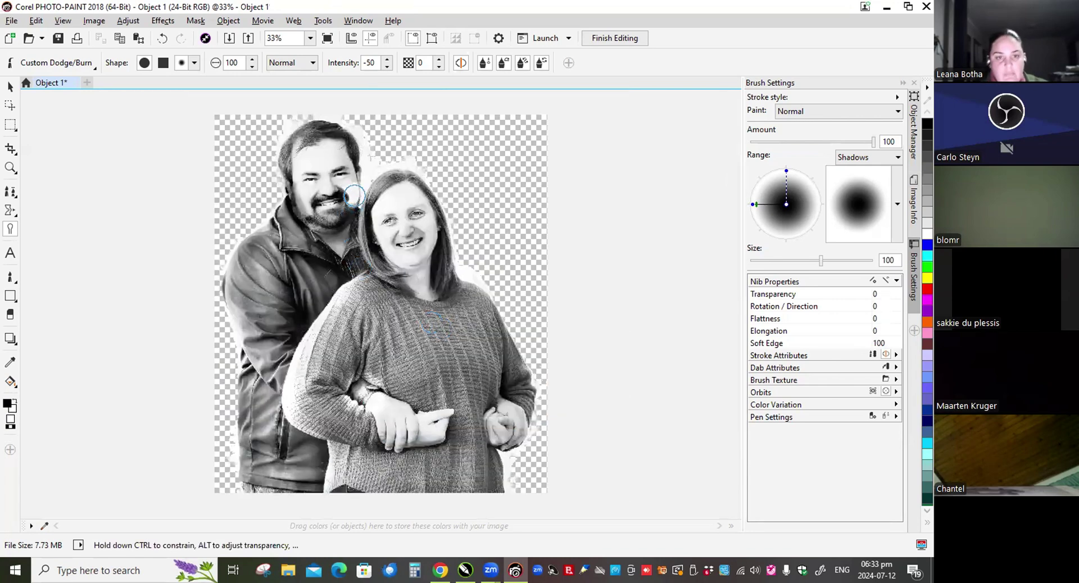
Step: Set up the Dodge Shadows brush with a soft round nib at size 25 for the man's face
{"action": "scroll", "coordinate": [318, 190], "scroll_direction": "up", "scroll_amount": 1}
{"action": "scroll", "coordinate": [318, 191], "scroll_direction": "up", "scroll_amount": 1}
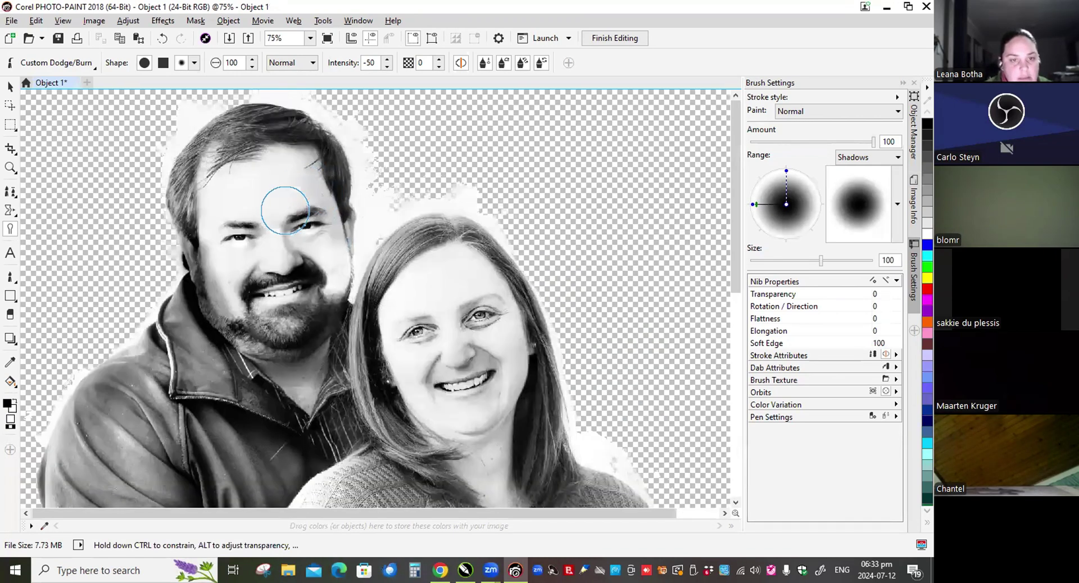
{"action": "scroll", "coordinate": [241, 243], "scroll_direction": "up", "scroll_amount": 1}
{"action": "scroll", "coordinate": [246, 257], "scroll_direction": "up", "scroll_amount": 1}
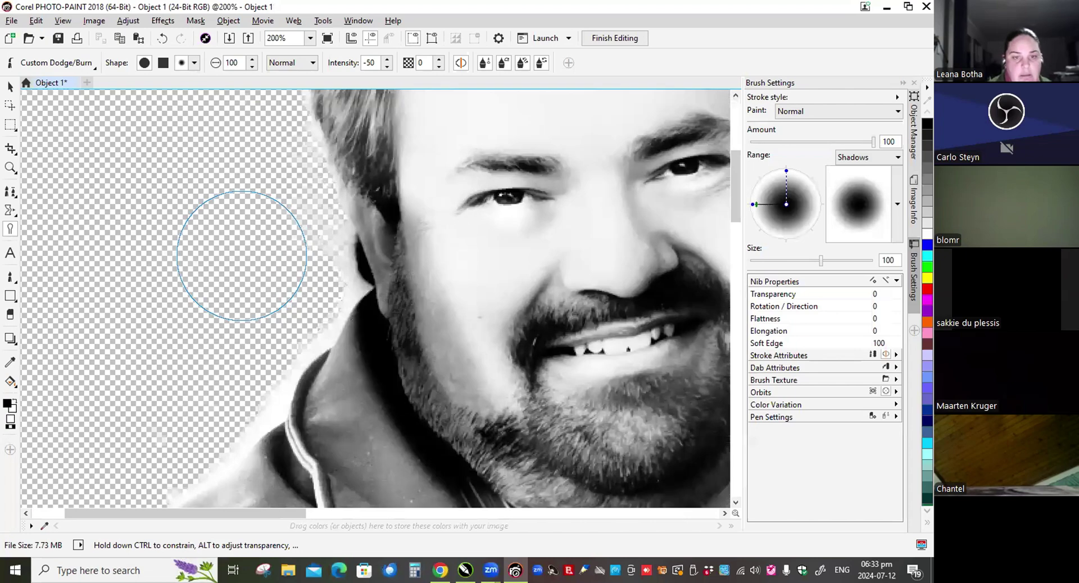
{"action": "left_click", "coordinate": [89, 64]}
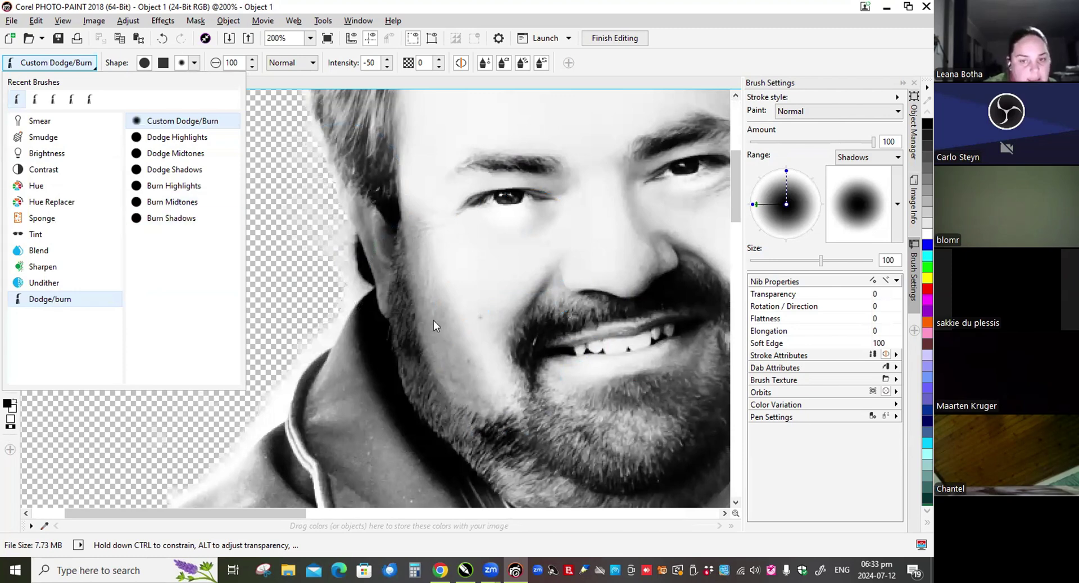
{"action": "left_click", "coordinate": [179, 171]}
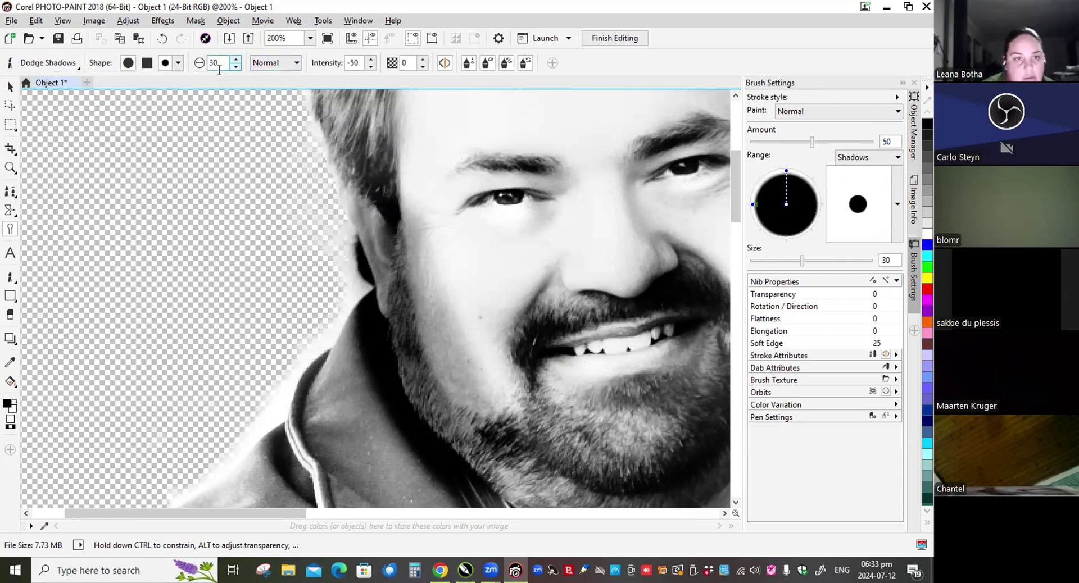
{"action": "left_click", "coordinate": [178, 63]}
{"action": "left_click", "coordinate": [268, 89]}
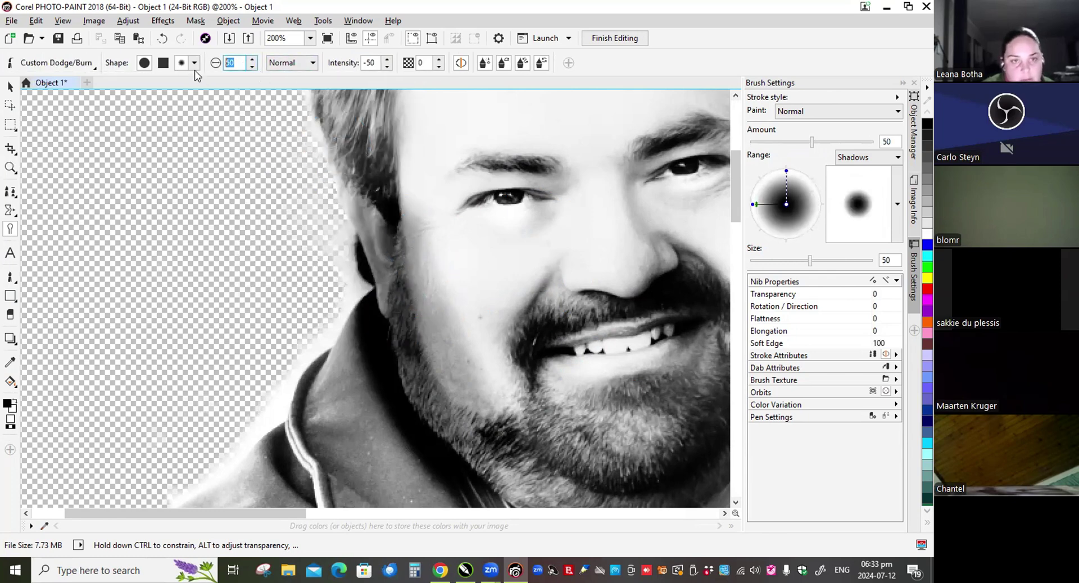
{"action": "type", "text": "2"}
{"action": "key", "text": "Return"}
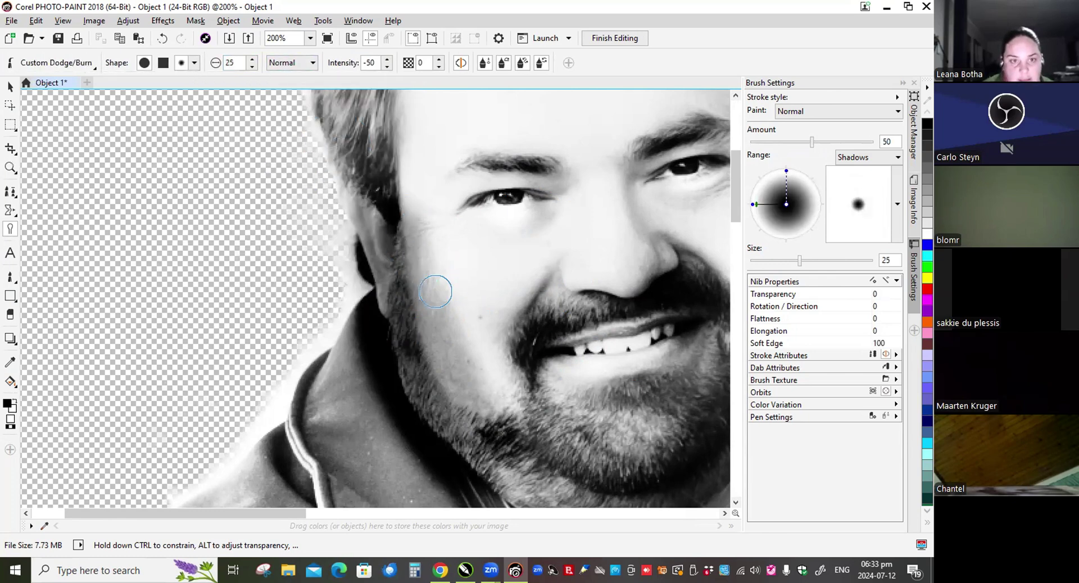
Step: Dodge the shadows on the man's cheek, from beside the eye down along the sideburn to the beard
{"action": "mouse_move", "coordinate": [421, 281]}
{"action": "left_mouse_down"}
{"action": "mouse_move", "coordinate": [441, 351]}
{"action": "mouse_move", "coordinate": [432, 305]}
{"action": "mouse_move", "coordinate": [472, 381]}
{"action": "mouse_move", "coordinate": [435, 301]}
{"action": "left_mouse_up"}
{"action": "left_click_drag", "start_coordinate": [427, 233], "coordinate": [438, 349]}
{"action": "left_click_drag", "start_coordinate": [419, 264], "coordinate": [439, 376]}
{"action": "mouse_move", "coordinate": [433, 294]}
{"action": "left_mouse_down"}
{"action": "mouse_move", "coordinate": [478, 383]}
{"action": "mouse_move", "coordinate": [456, 352]}
{"action": "mouse_move", "coordinate": [452, 370]}
{"action": "mouse_move", "coordinate": [476, 390]}
{"action": "mouse_move", "coordinate": [448, 358]}
{"action": "mouse_move", "coordinate": [483, 396]}
{"action": "mouse_move", "coordinate": [450, 366]}
{"action": "mouse_move", "coordinate": [483, 401]}
{"action": "left_mouse_up"}
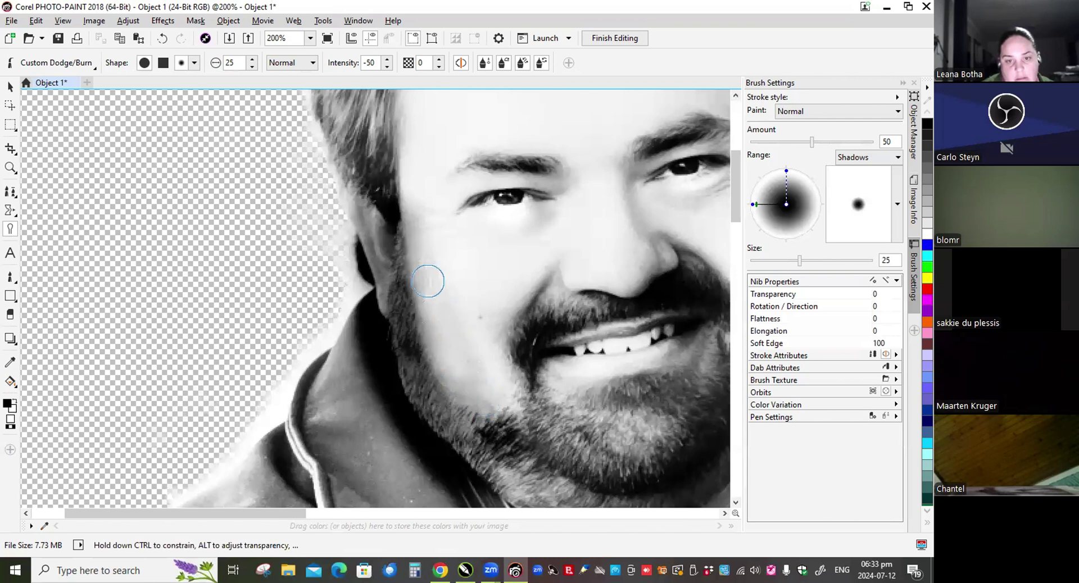
{"action": "mouse_move", "coordinate": [422, 224]}
{"action": "left_mouse_down"}
{"action": "mouse_move", "coordinate": [450, 332]}
{"action": "mouse_move", "coordinate": [443, 357]}
{"action": "mouse_move", "coordinate": [466, 369]}
{"action": "mouse_move", "coordinate": [484, 402]}
{"action": "mouse_move", "coordinate": [473, 382]}
{"action": "mouse_move", "coordinate": [453, 381]}
{"action": "mouse_move", "coordinate": [484, 401]}
{"action": "mouse_move", "coordinate": [440, 327]}
{"action": "mouse_move", "coordinate": [453, 368]}
{"action": "mouse_move", "coordinate": [422, 288]}
{"action": "mouse_move", "coordinate": [421, 225]}
{"action": "mouse_move", "coordinate": [432, 277]}
{"action": "mouse_move", "coordinate": [417, 229]}
{"action": "mouse_move", "coordinate": [458, 360]}
{"action": "mouse_move", "coordinate": [467, 344]}
{"action": "mouse_move", "coordinate": [479, 375]}
{"action": "mouse_move", "coordinate": [489, 372]}
{"action": "mouse_move", "coordinate": [488, 289]}
{"action": "mouse_move", "coordinate": [504, 309]}
{"action": "mouse_move", "coordinate": [534, 277]}
{"action": "mouse_move", "coordinate": [458, 392]}
{"action": "left_mouse_up"}
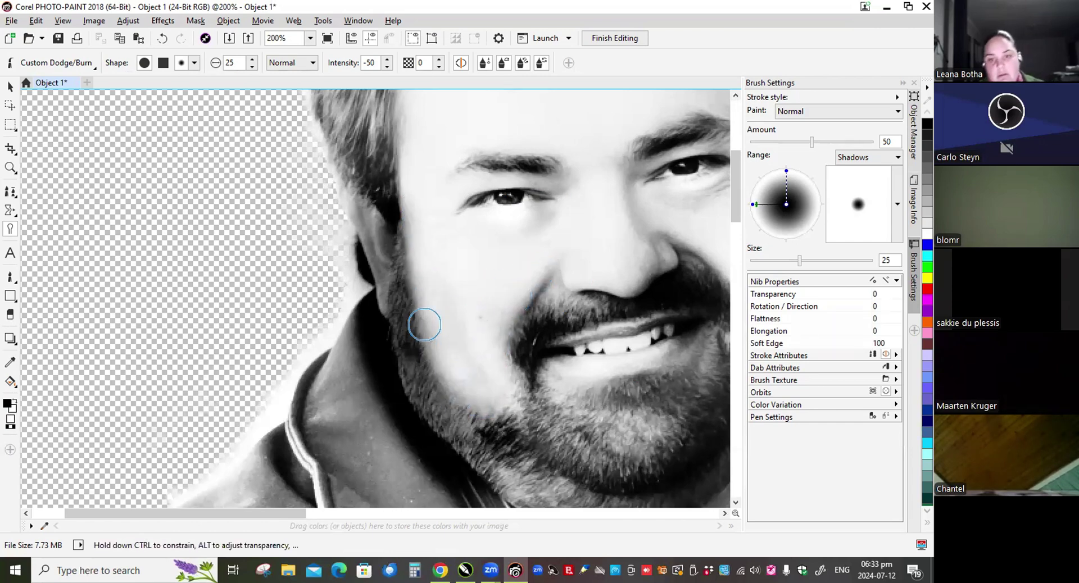
Step: Finish editing the bitmap, save the changes to it and return to the CorelDRAW document
{"action": "scroll", "coordinate": [423, 321], "scroll_direction": "down", "scroll_amount": 2}
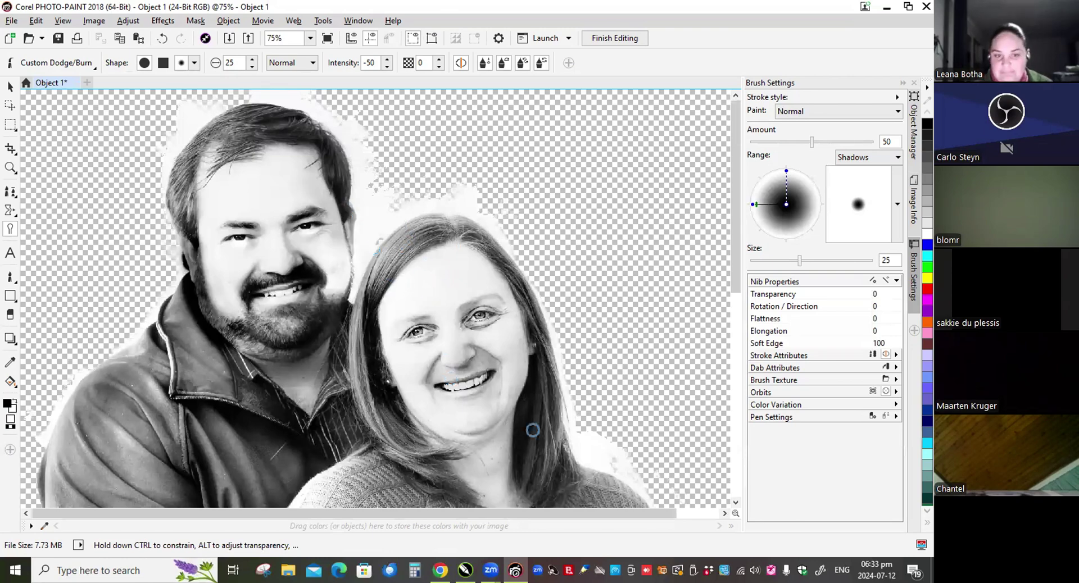
{"action": "scroll", "coordinate": [393, 271], "scroll_direction": "down", "scroll_amount": 2}
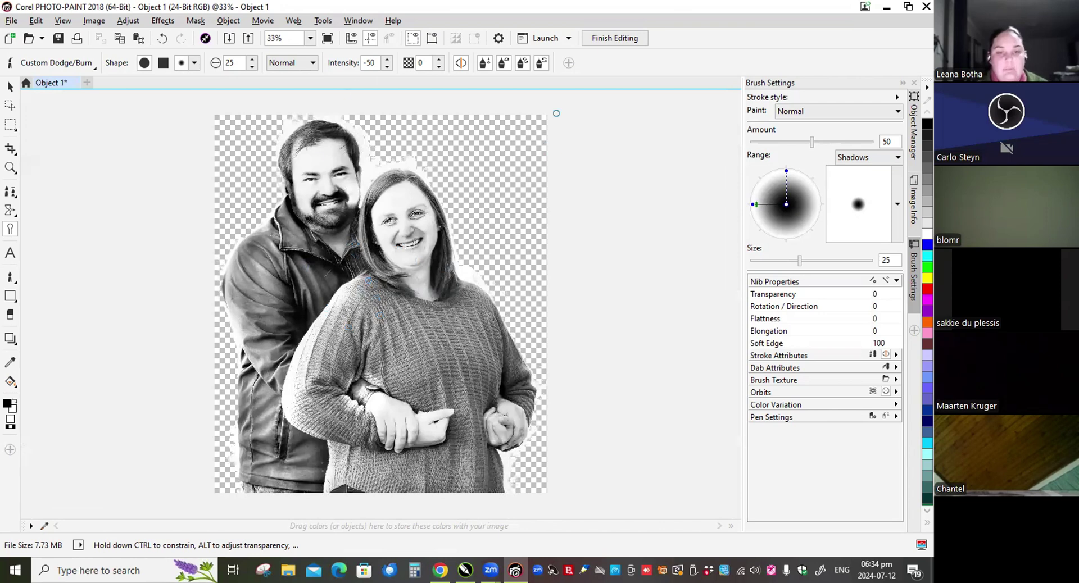
{"action": "left_click", "coordinate": [617, 39]}
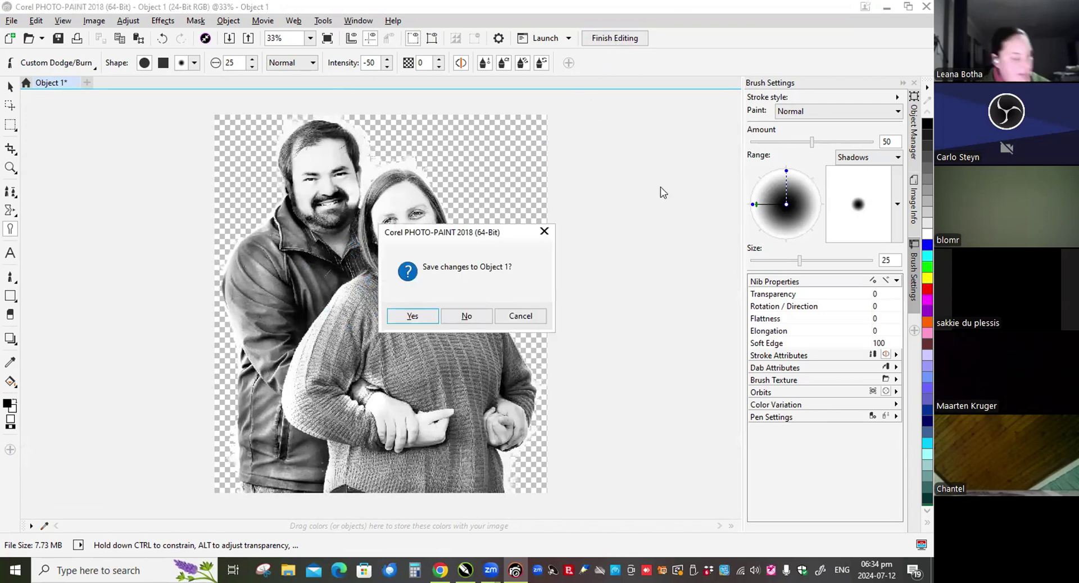
{"action": "left_click", "coordinate": [412, 316]}
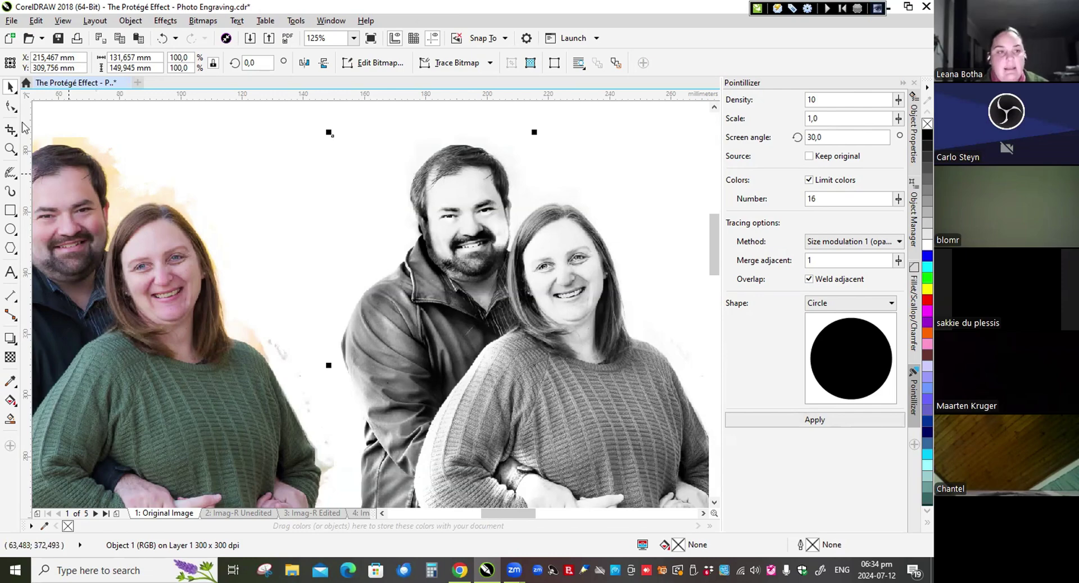
{"action": "left_click", "coordinate": [9, 25]}
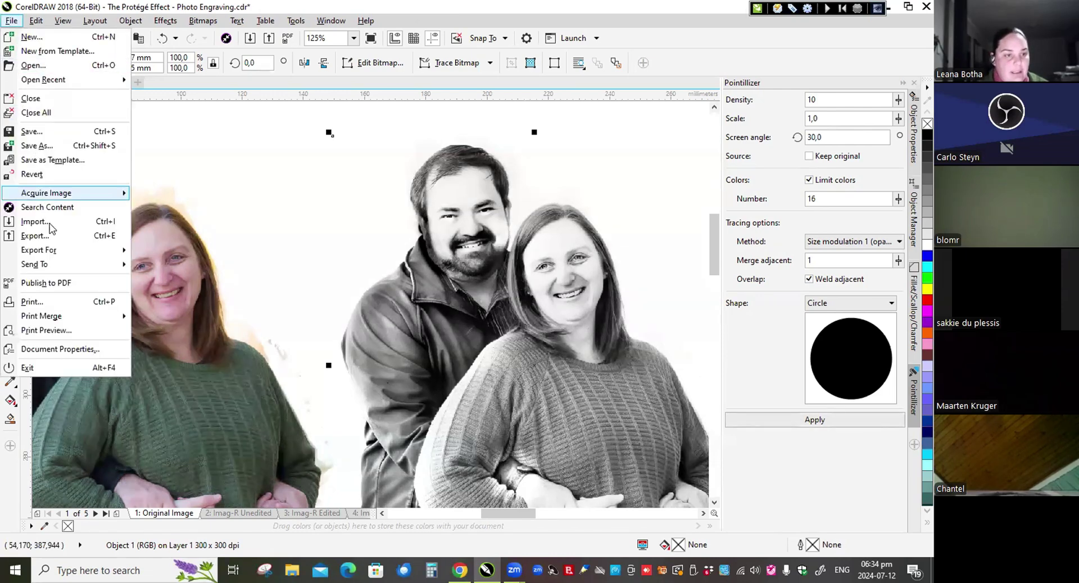
{"action": "left_click", "coordinate": [49, 223]}
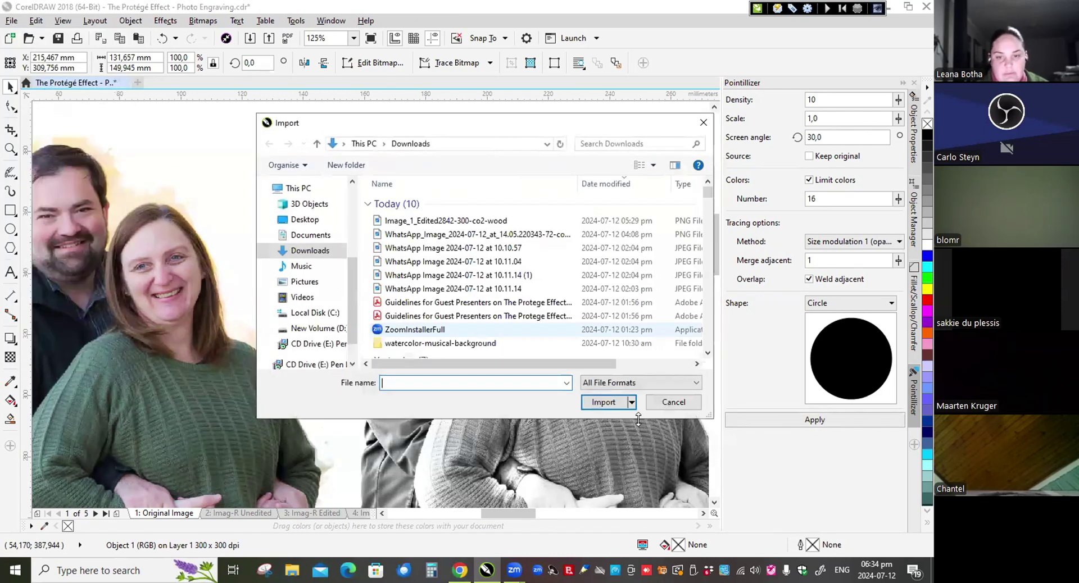
{"action": "left_click", "coordinate": [655, 404]}
Step: View the export settings for saving only the selected edited photo as a JPG, and close them without exporting
{"action": "left_click", "coordinate": [9, 21]}
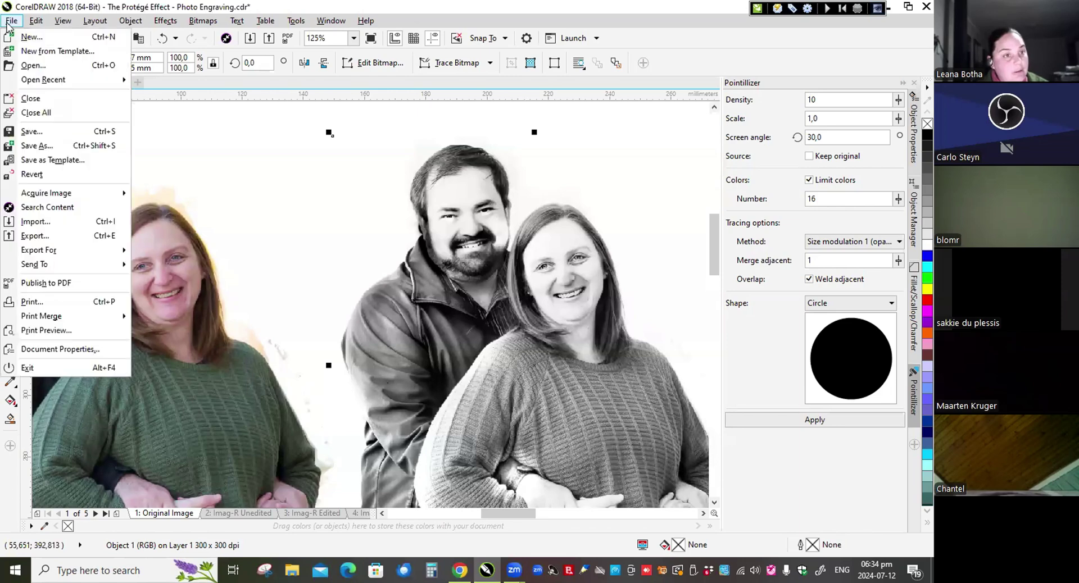
{"action": "left_click", "coordinate": [38, 242]}
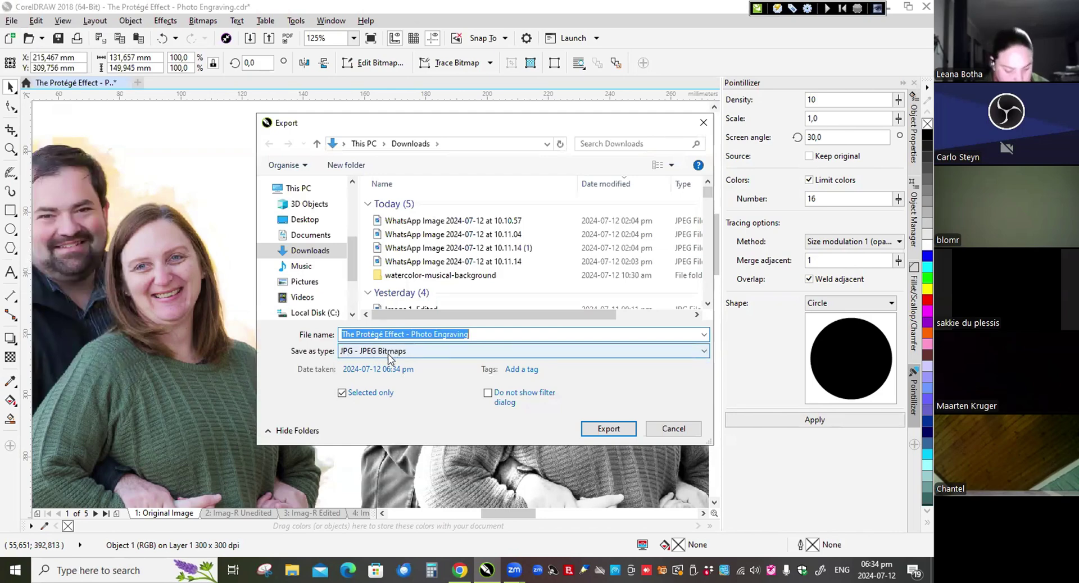
{"action": "left_click", "coordinate": [663, 430]}
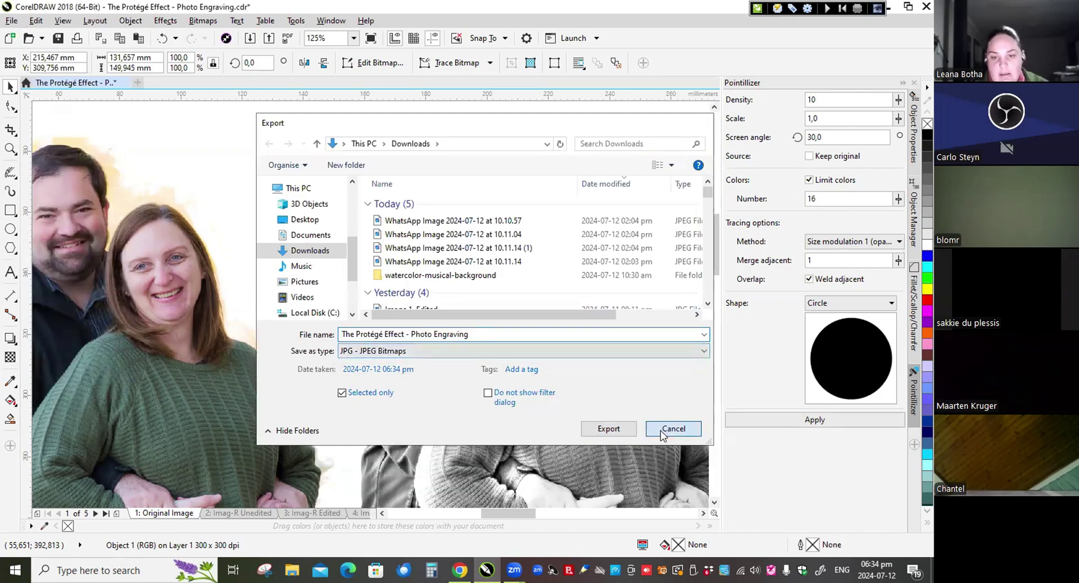
Step: Compare the original and edited photos on the Imag-R Edited page, including the edited faces up close
{"action": "scroll", "coordinate": [307, 269], "scroll_direction": "down", "scroll_amount": 2}
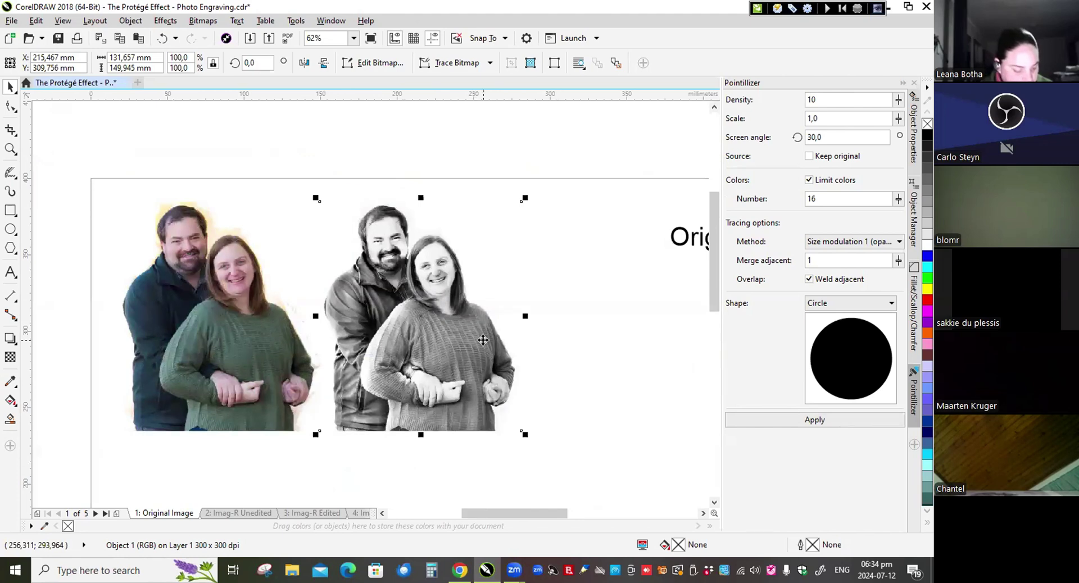
{"action": "left_click", "coordinate": [312, 513]}
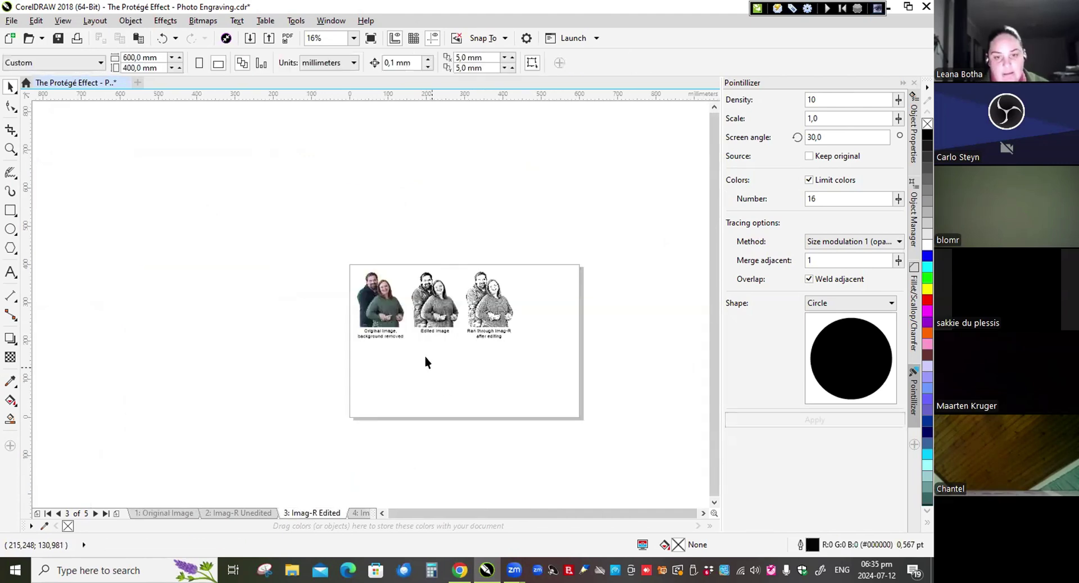
{"action": "scroll", "coordinate": [382, 302], "scroll_direction": "up", "scroll_amount": 3}
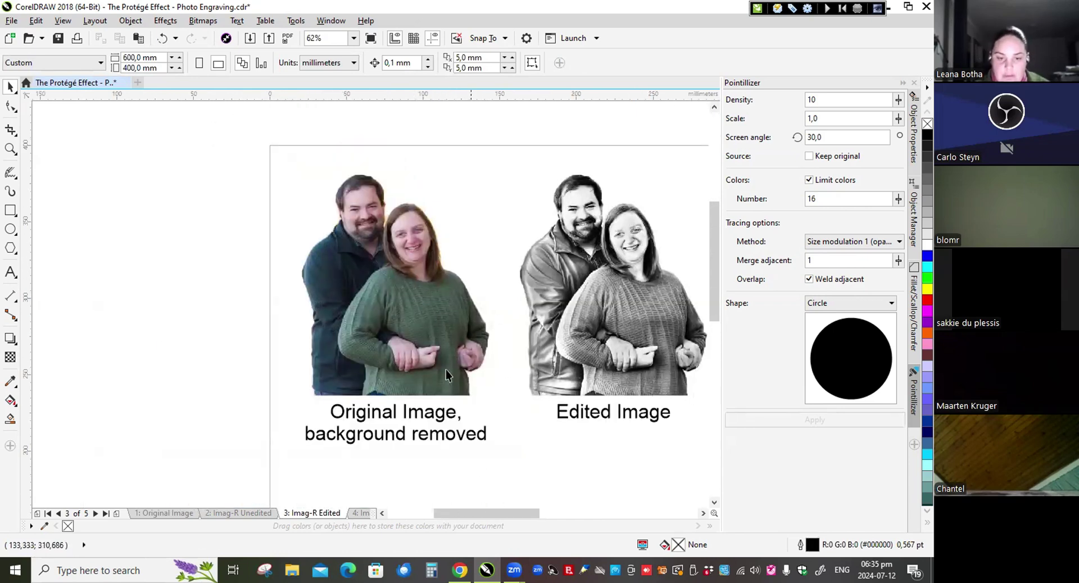
{"action": "left_click_drag", "start_coordinate": [462, 513], "coordinate": [485, 513]}
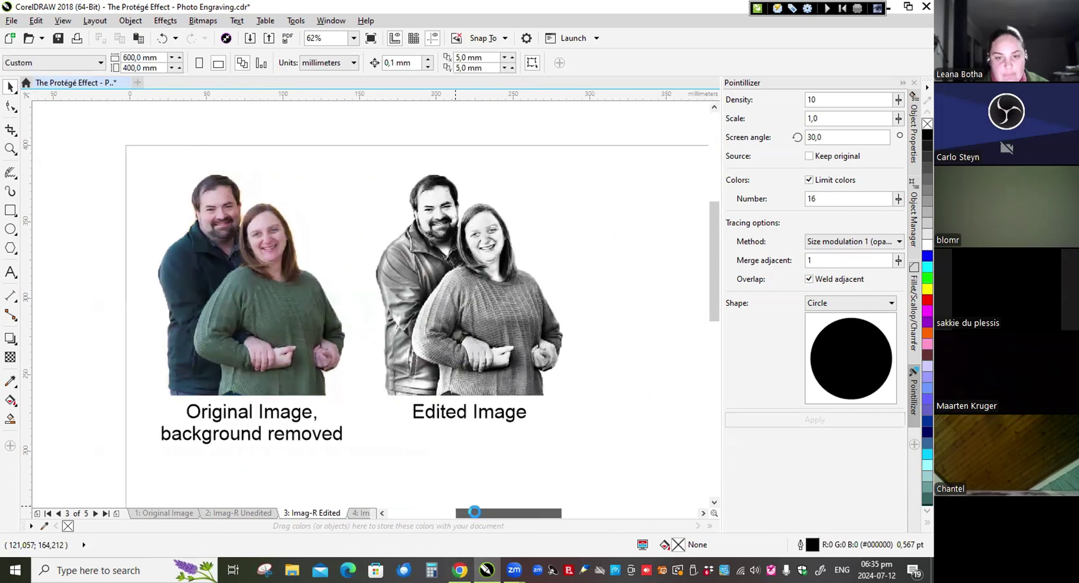
{"action": "scroll", "coordinate": [471, 216], "scroll_direction": "up", "scroll_amount": 2}
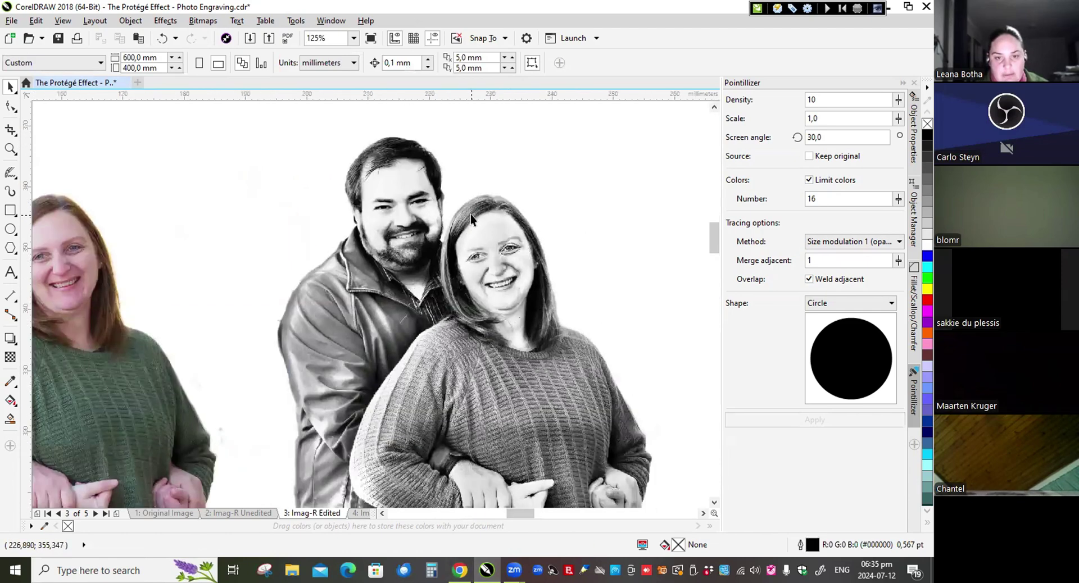
{"action": "scroll", "coordinate": [470, 214], "scroll_direction": "up", "scroll_amount": 2}
{"action": "scroll", "coordinate": [372, 312], "scroll_direction": "down", "scroll_amount": 4}
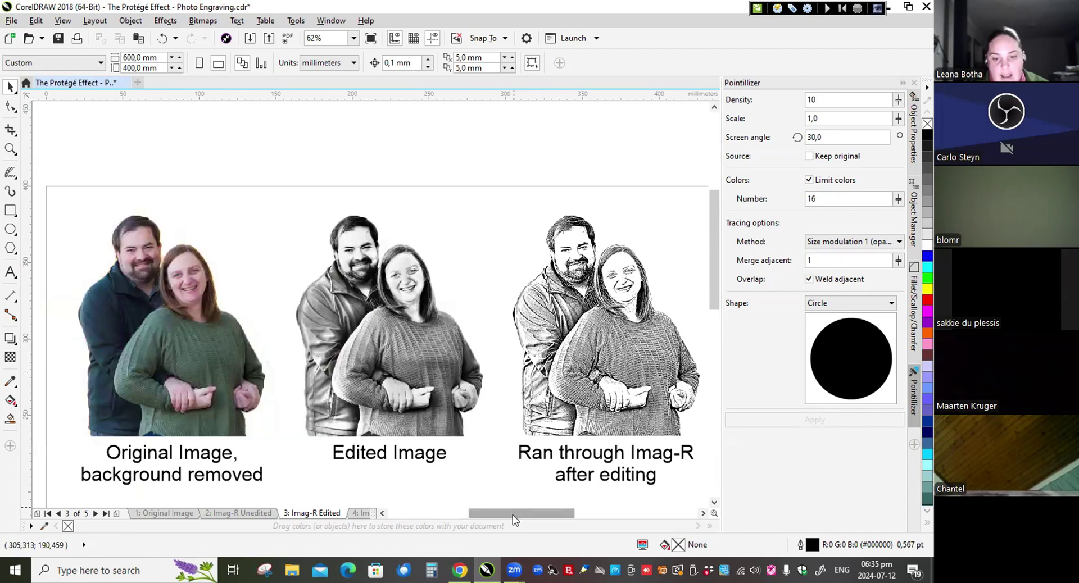
Step: Examine the facial detail in the photo run through Imag-R after editing, comparing the man's cheek with the original image
{"action": "left_click_drag", "start_coordinate": [513, 514], "coordinate": [542, 514]}
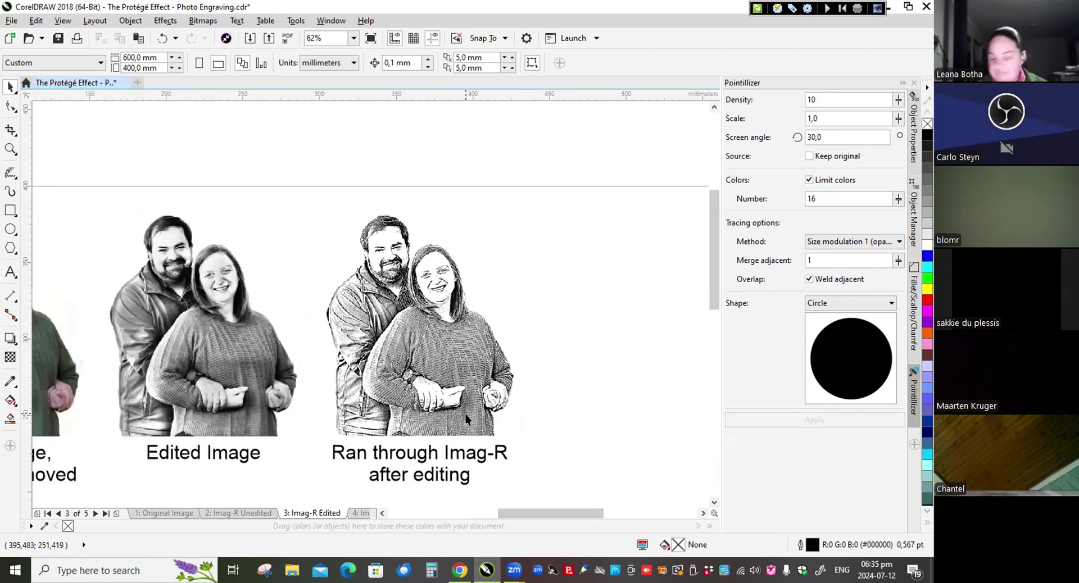
{"action": "scroll", "coordinate": [404, 284], "scroll_direction": "up", "scroll_amount": 4}
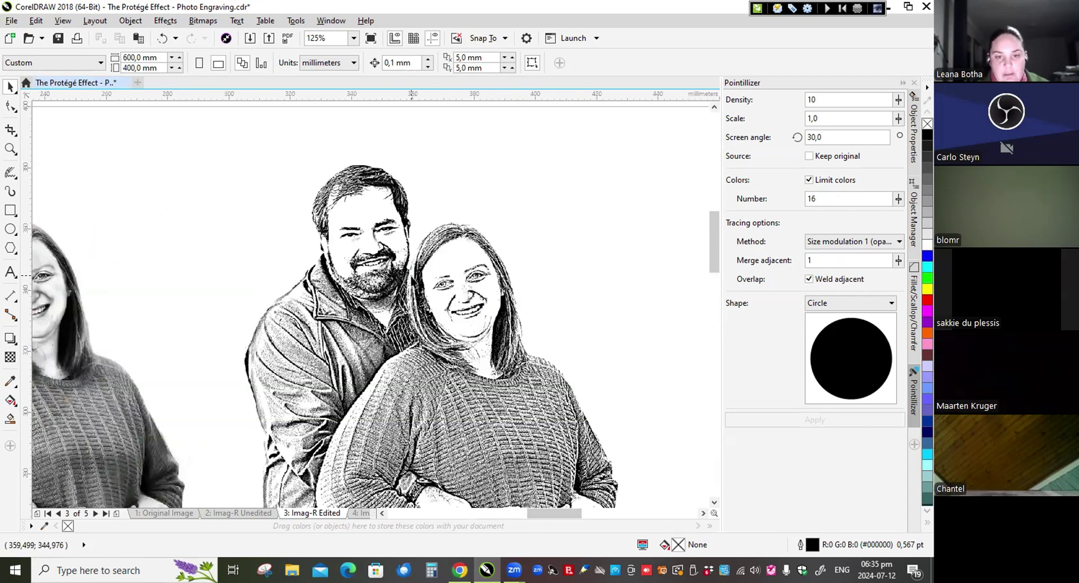
{"action": "scroll", "coordinate": [524, 301], "scroll_direction": "up", "scroll_amount": 2}
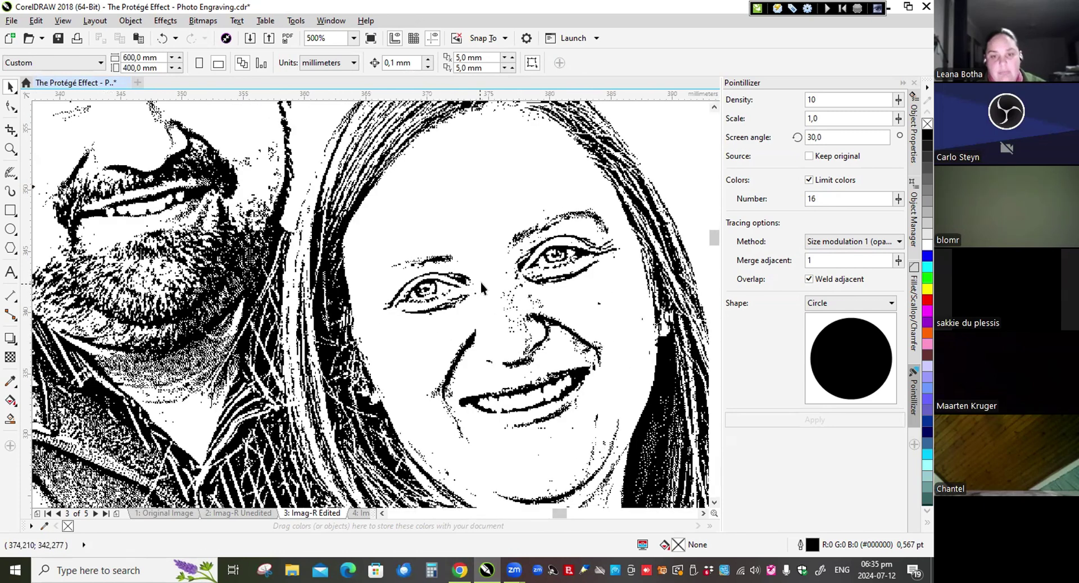
{"action": "scroll", "coordinate": [481, 281], "scroll_direction": "down", "scroll_amount": 1}
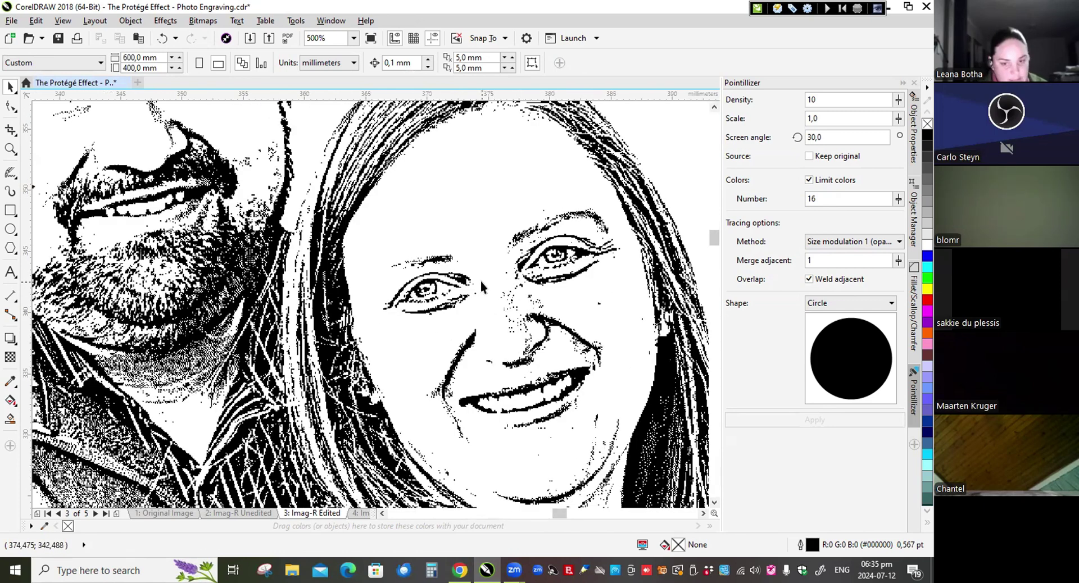
{"action": "scroll", "coordinate": [459, 371], "scroll_direction": "down", "scroll_amount": 1}
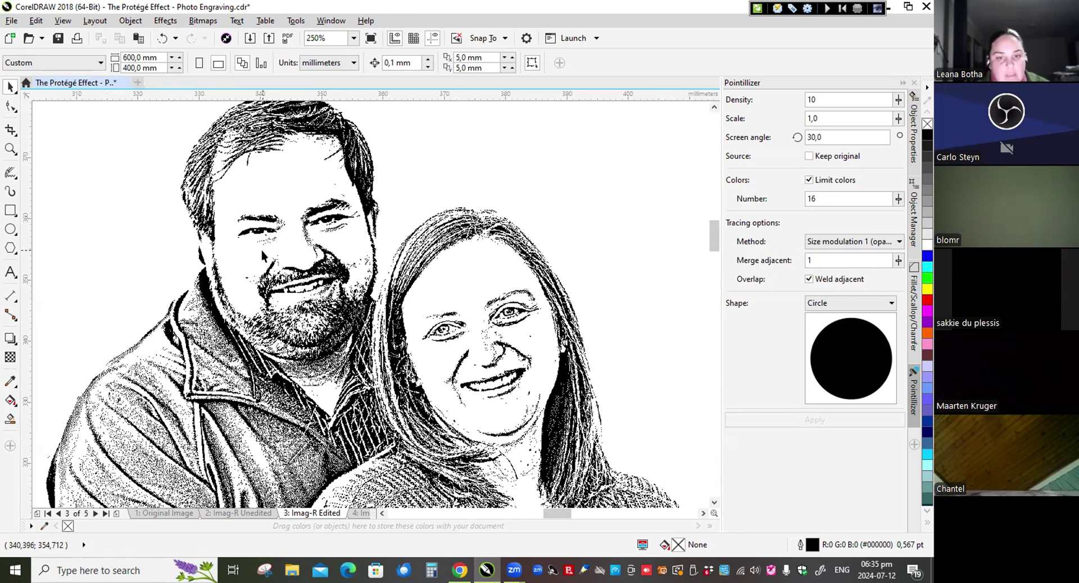
{"action": "scroll", "coordinate": [250, 225], "scroll_direction": "up", "scroll_amount": 2}
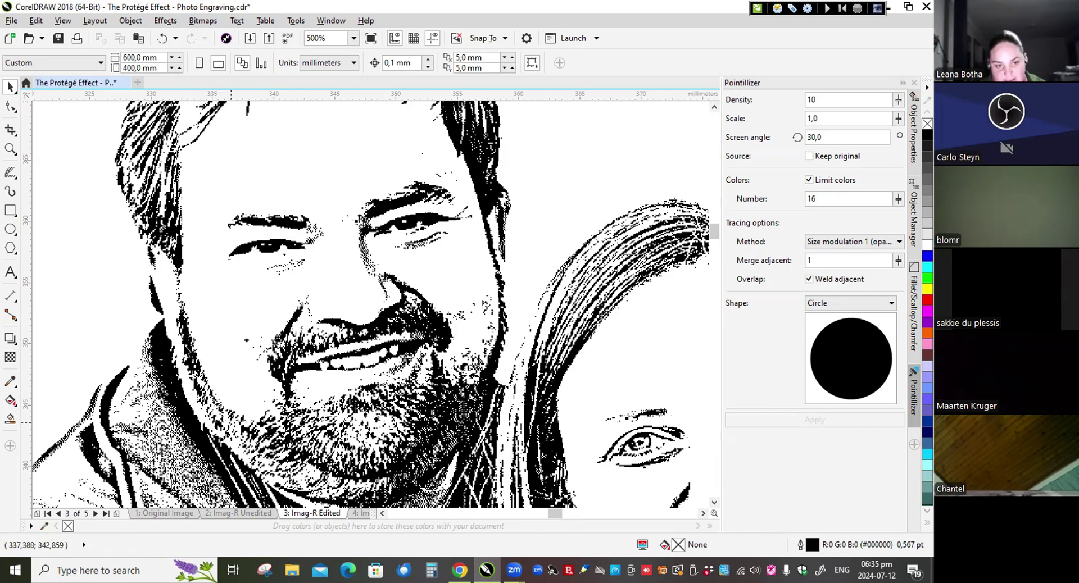
{"action": "scroll", "coordinate": [379, 328], "scroll_direction": "down", "scroll_amount": 8}
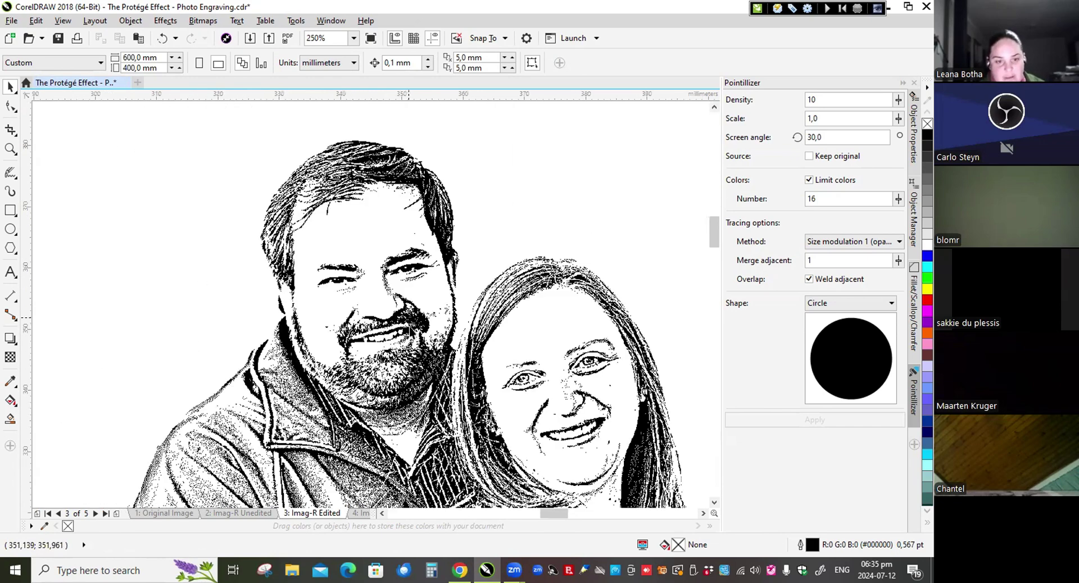
{"action": "scroll", "coordinate": [172, 339], "scroll_direction": "up", "scroll_amount": 8}
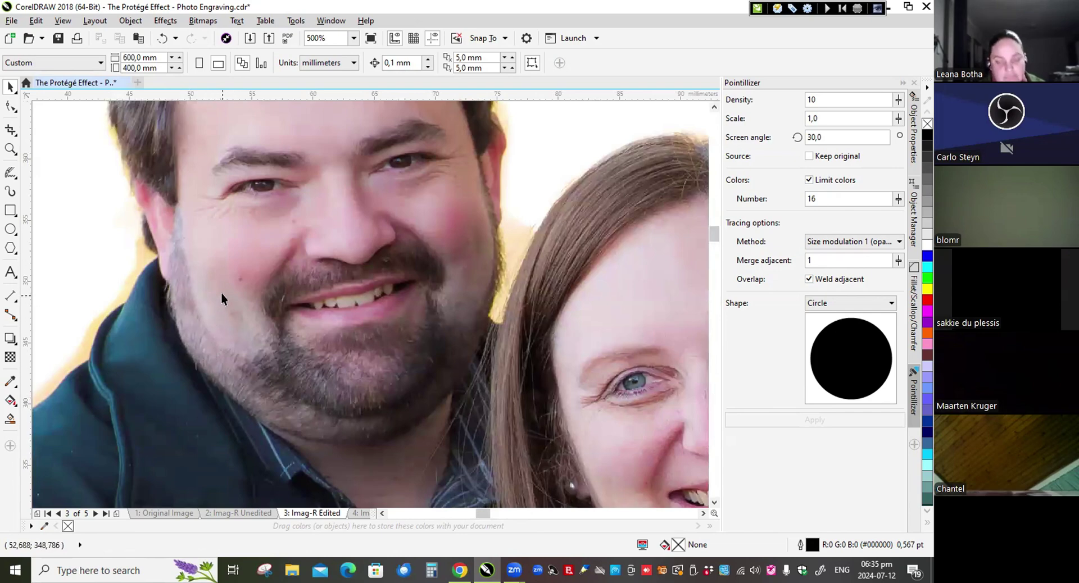
{"action": "scroll", "coordinate": [207, 279], "scroll_direction": "down", "scroll_amount": 6}
{"action": "scroll", "coordinate": [319, 324], "scroll_direction": "down", "scroll_amount": 1}
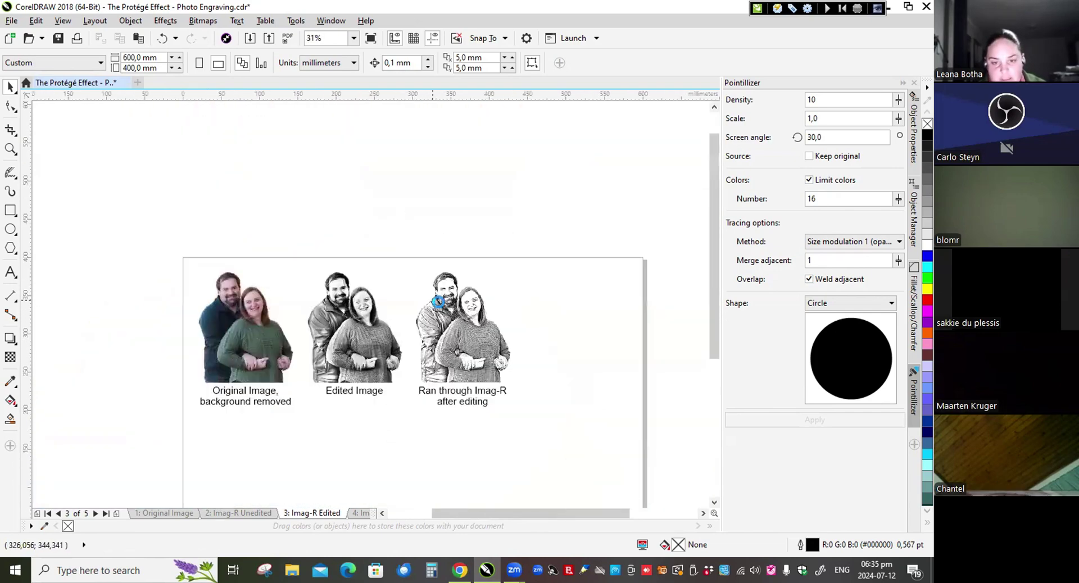
{"action": "scroll", "coordinate": [414, 257], "scroll_direction": "up", "scroll_amount": 8}
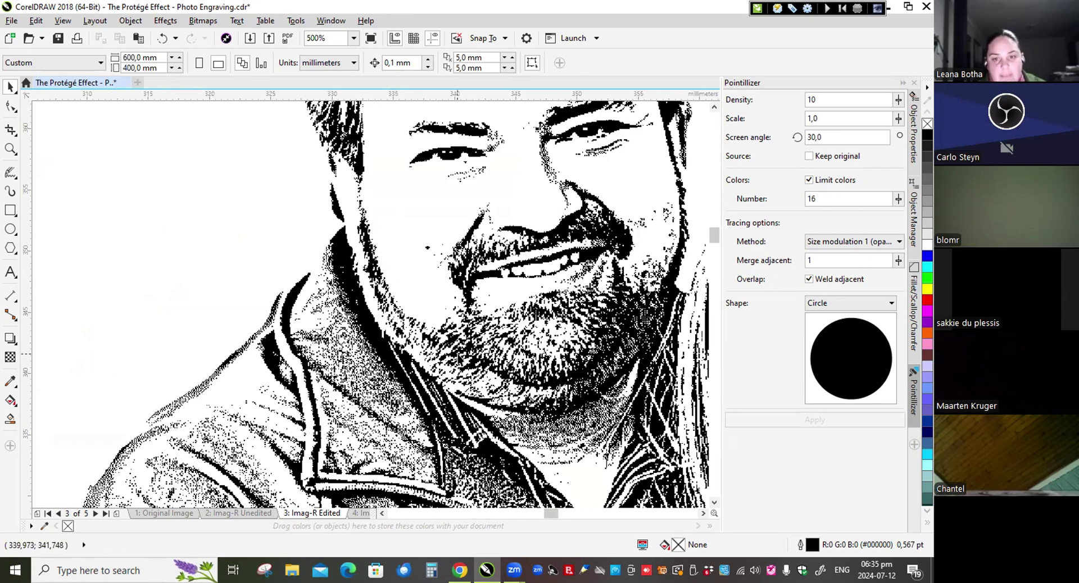
{"action": "scroll", "coordinate": [268, 255], "scroll_direction": "down", "scroll_amount": 2}
{"action": "scroll", "coordinate": [268, 258], "scroll_direction": "down", "scroll_amount": 2}
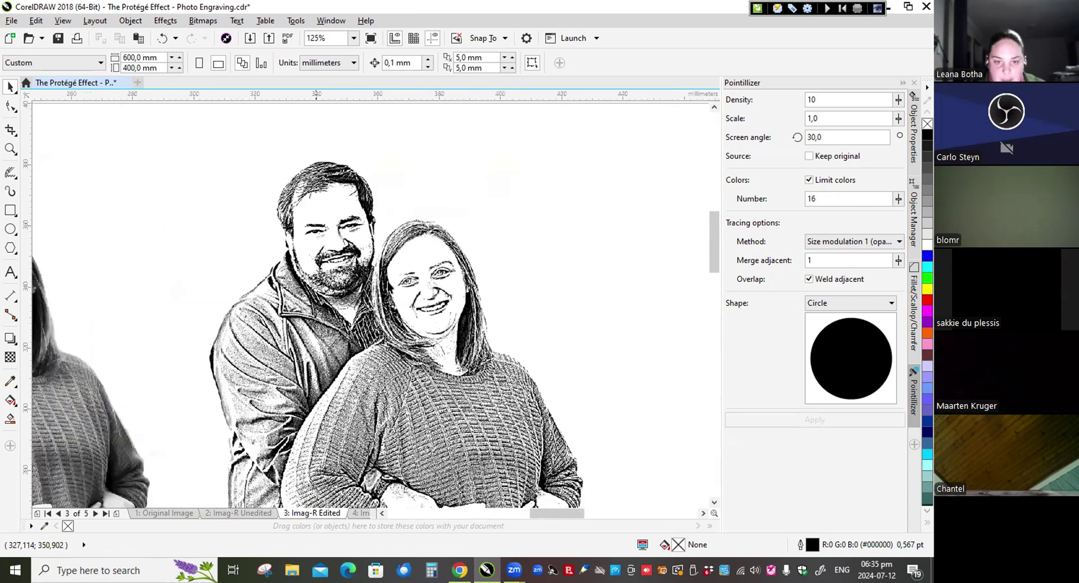
{"action": "scroll", "coordinate": [352, 306], "scroll_direction": "down", "scroll_amount": 2}
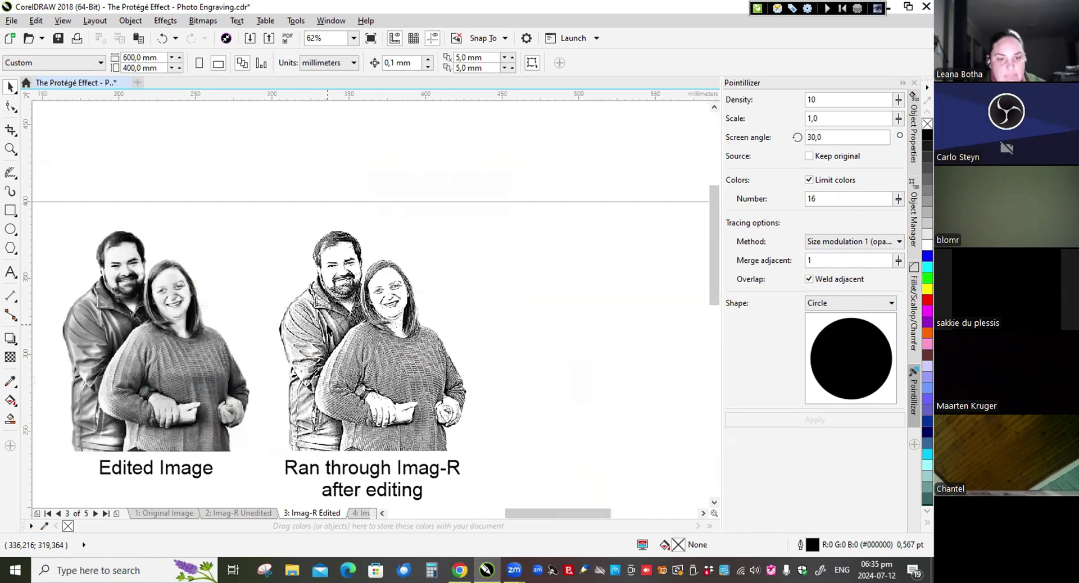
Step: Examine the photo run through Imag-R after editing, including the woman's face up close, alongside the edited image
{"action": "left_click", "coordinate": [315, 336]}
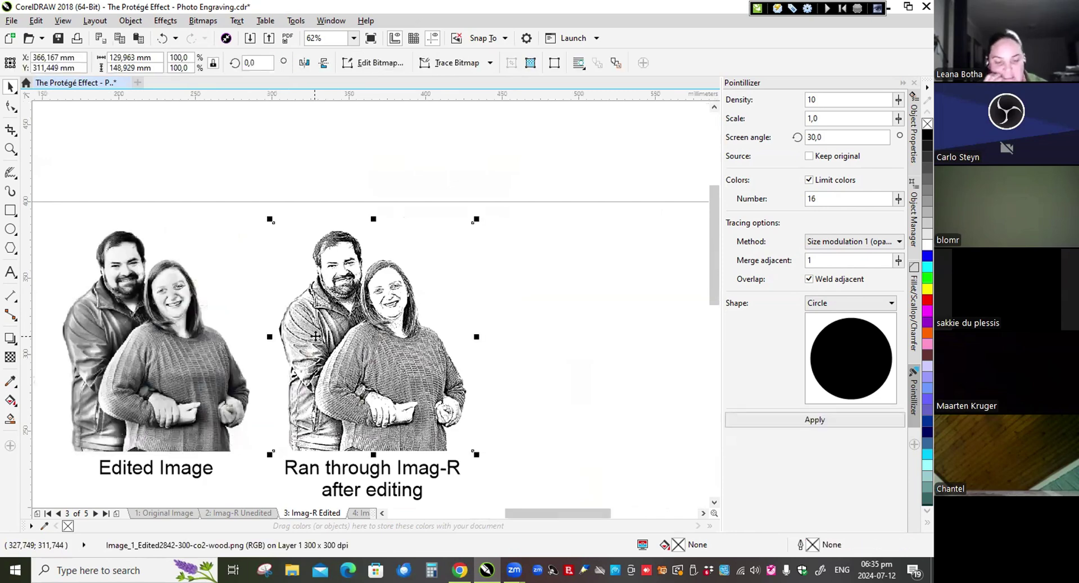
{"action": "scroll", "coordinate": [361, 298], "scroll_direction": "down", "scroll_amount": 1}
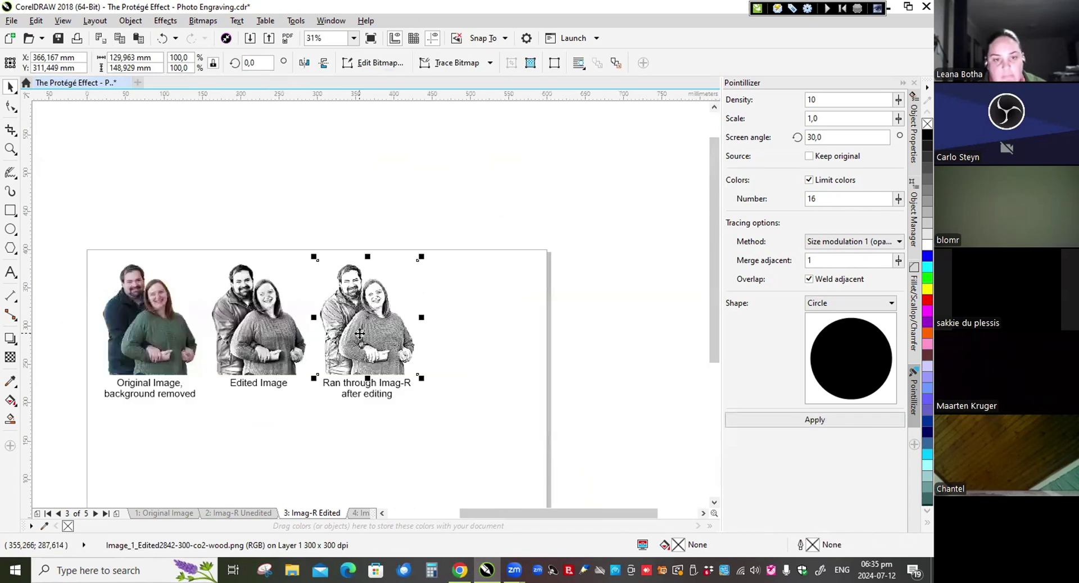
{"action": "scroll", "coordinate": [360, 333], "scroll_direction": "up", "scroll_amount": 1}
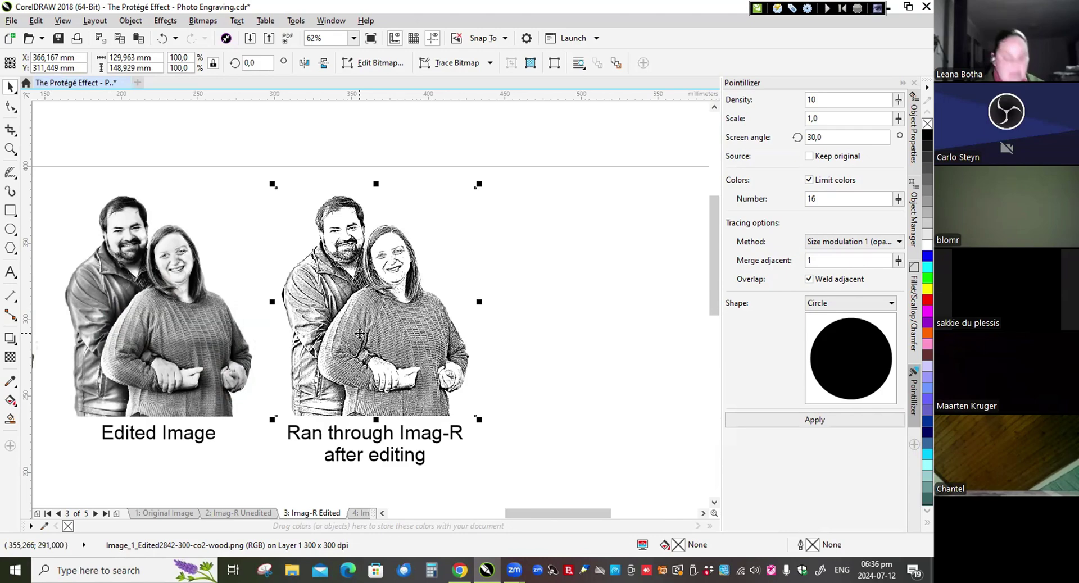
{"action": "scroll", "coordinate": [405, 269], "scroll_direction": "up", "scroll_amount": 4}
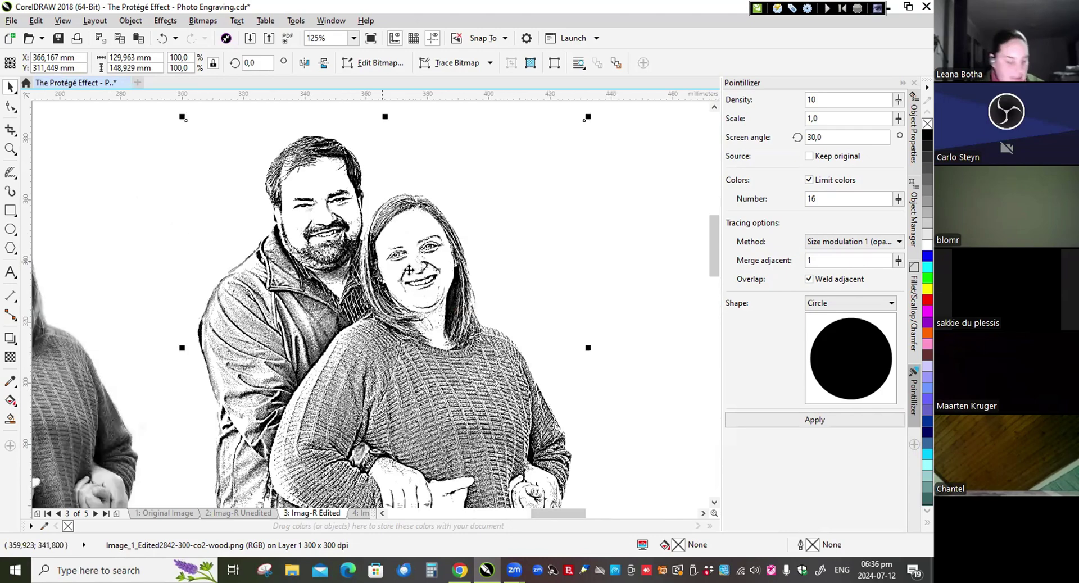
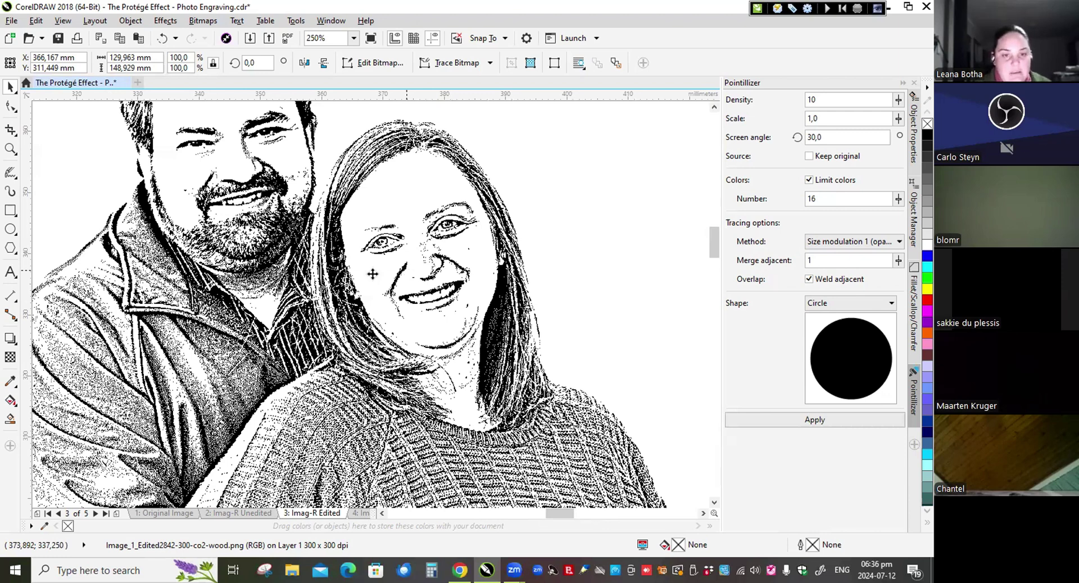
{"action": "scroll", "coordinate": [393, 278], "scroll_direction": "down", "scroll_amount": 9}
{"action": "scroll", "coordinate": [228, 282], "scroll_direction": "up", "scroll_amount": 6}
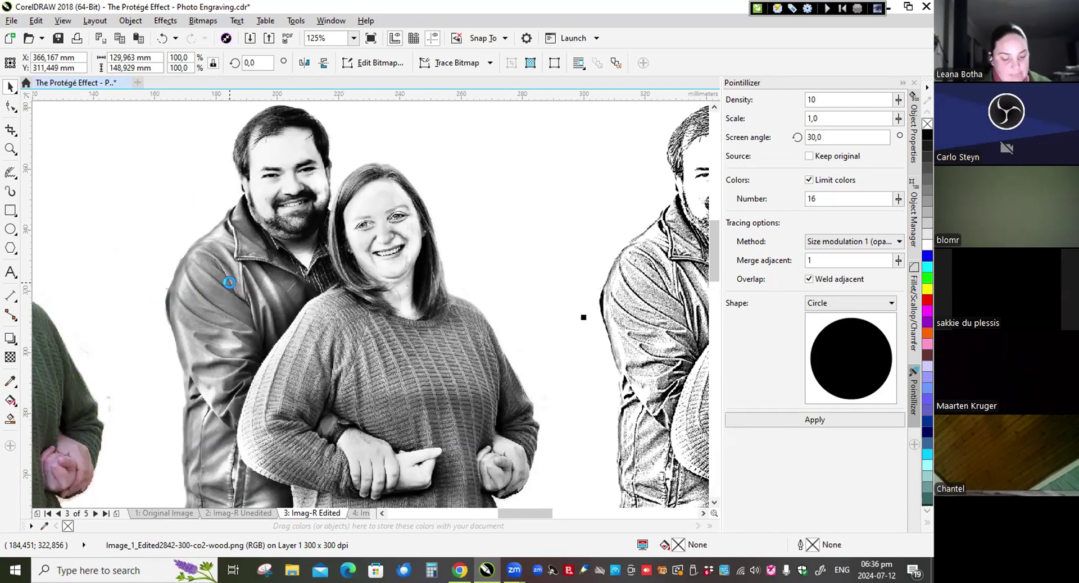
{"action": "scroll", "coordinate": [494, 218], "scroll_direction": "down", "scroll_amount": 5}
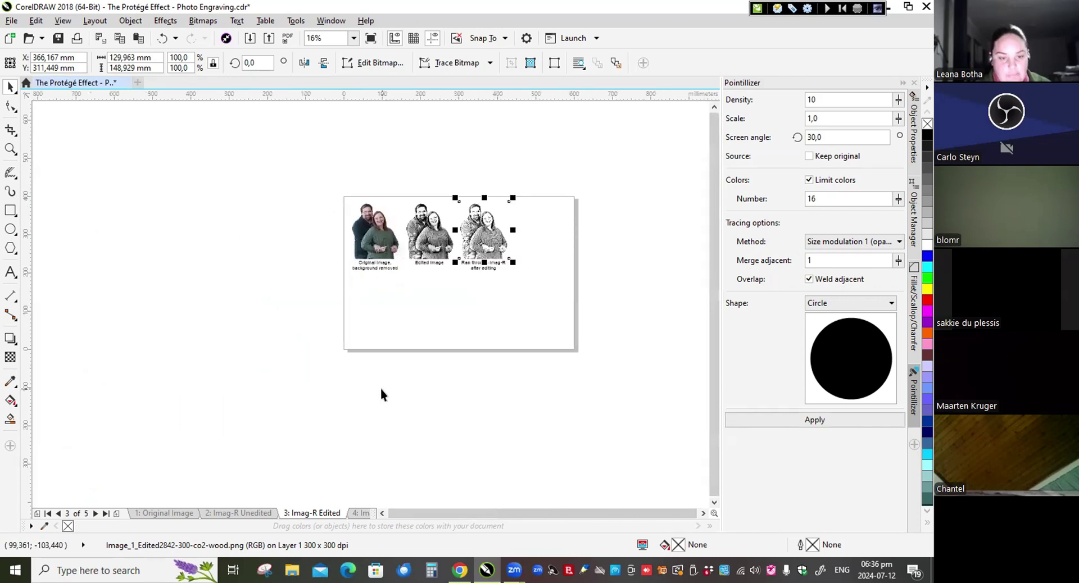
Step: Compare the two Imag-R conversions on the Imag-R Comparison page, examining the couple's faces up close in each version
{"action": "left_click", "coordinate": [361, 513]}
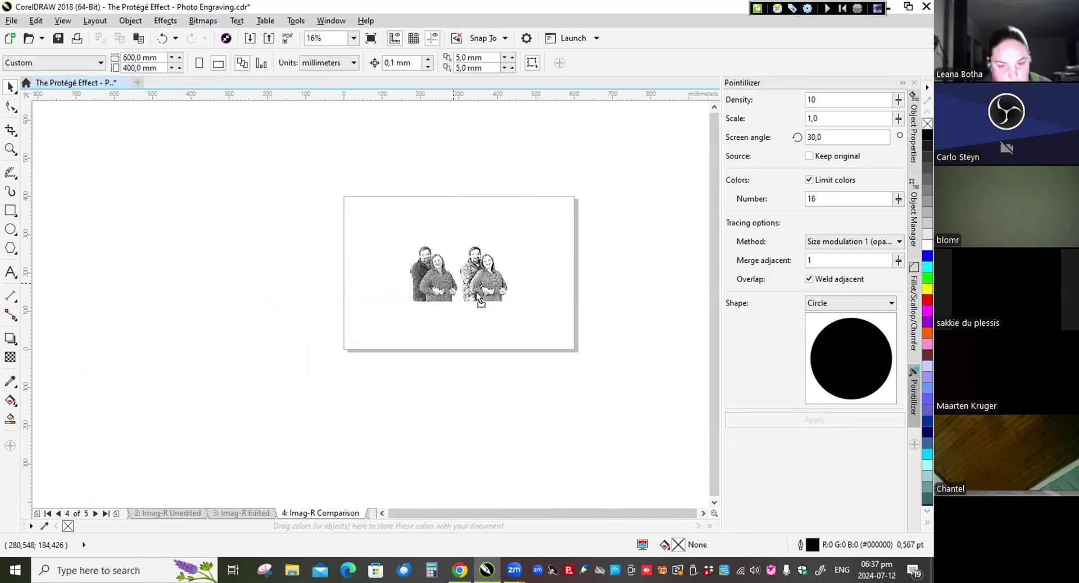
{"action": "scroll", "coordinate": [481, 299], "scroll_direction": "up", "scroll_amount": 2}
{"action": "scroll", "coordinate": [440, 254], "scroll_direction": "up", "scroll_amount": 2}
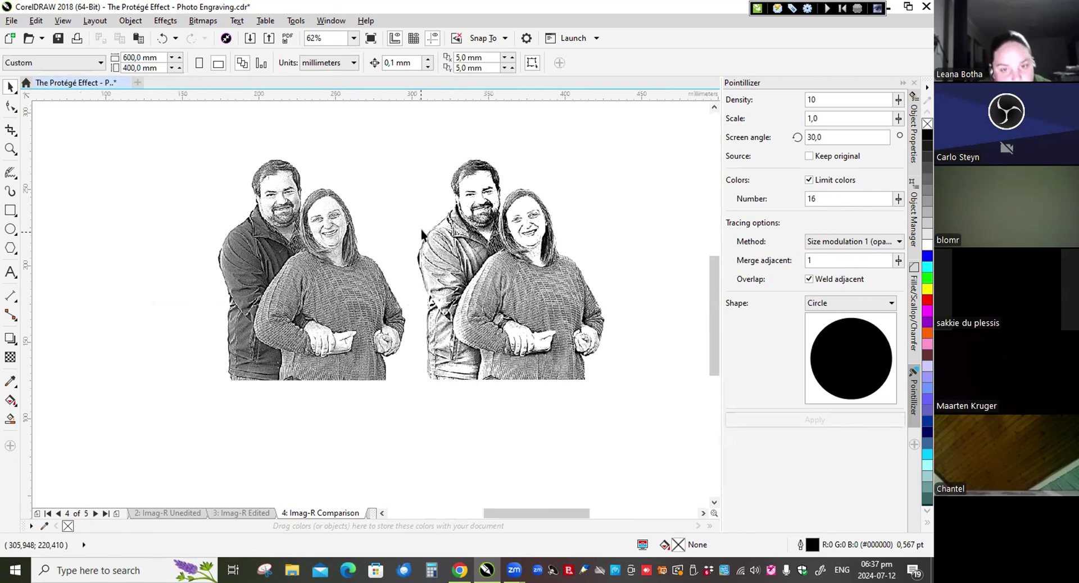
{"action": "scroll", "coordinate": [416, 195], "scroll_direction": "up", "scroll_amount": 2}
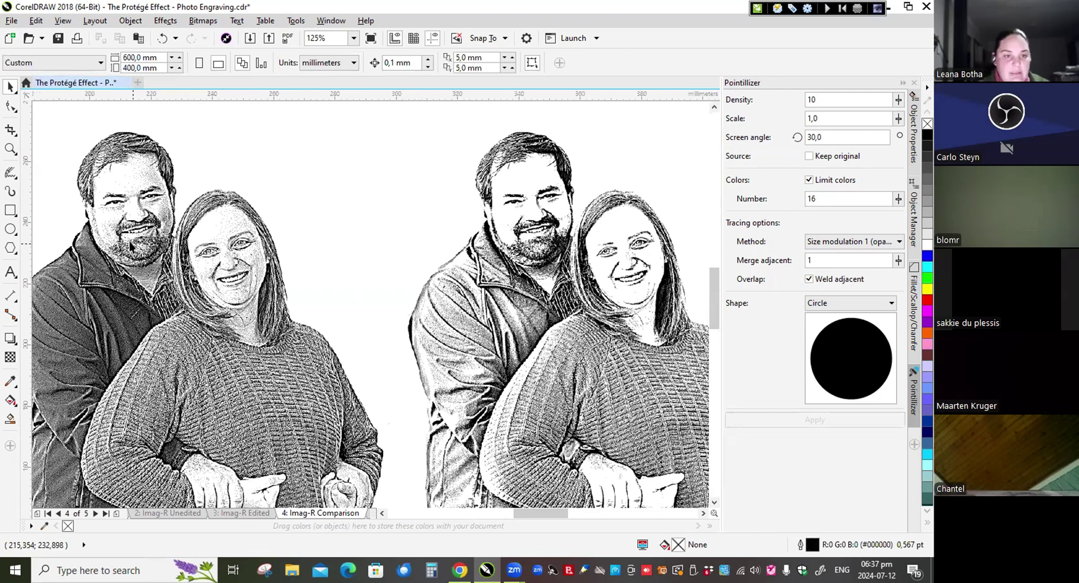
{"action": "scroll", "coordinate": [119, 214], "scroll_direction": "up", "scroll_amount": 2}
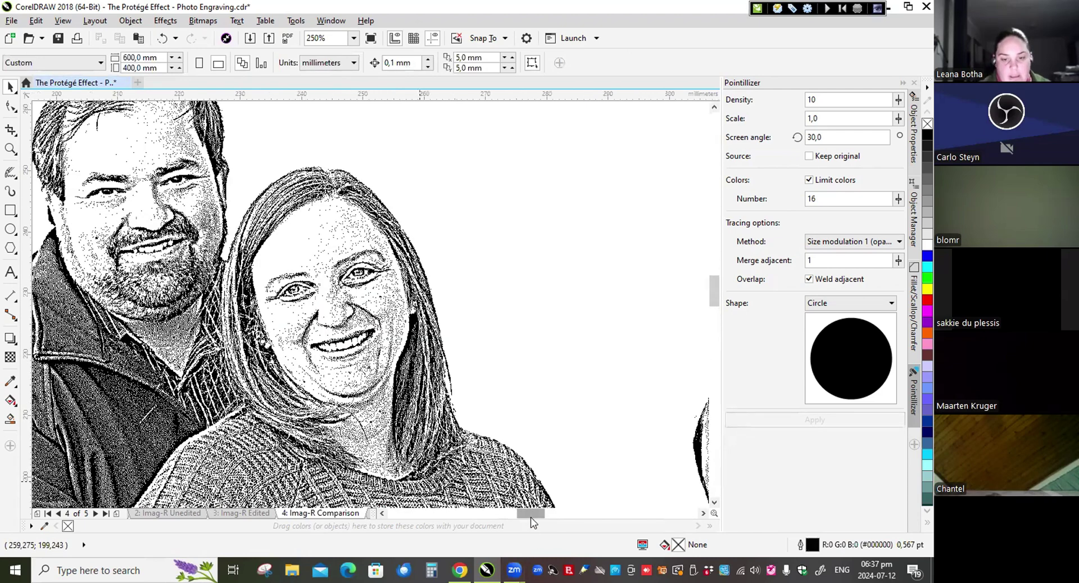
{"action": "left_click_drag", "start_coordinate": [533, 523], "coordinate": [528, 522]}
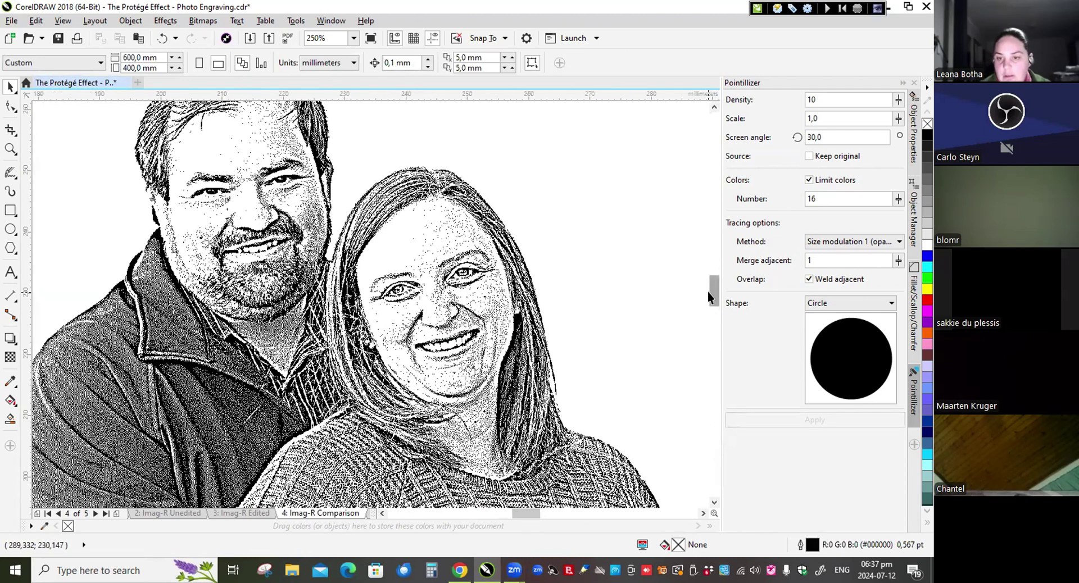
{"action": "left_click_drag", "start_coordinate": [713, 289], "coordinate": [715, 285]}
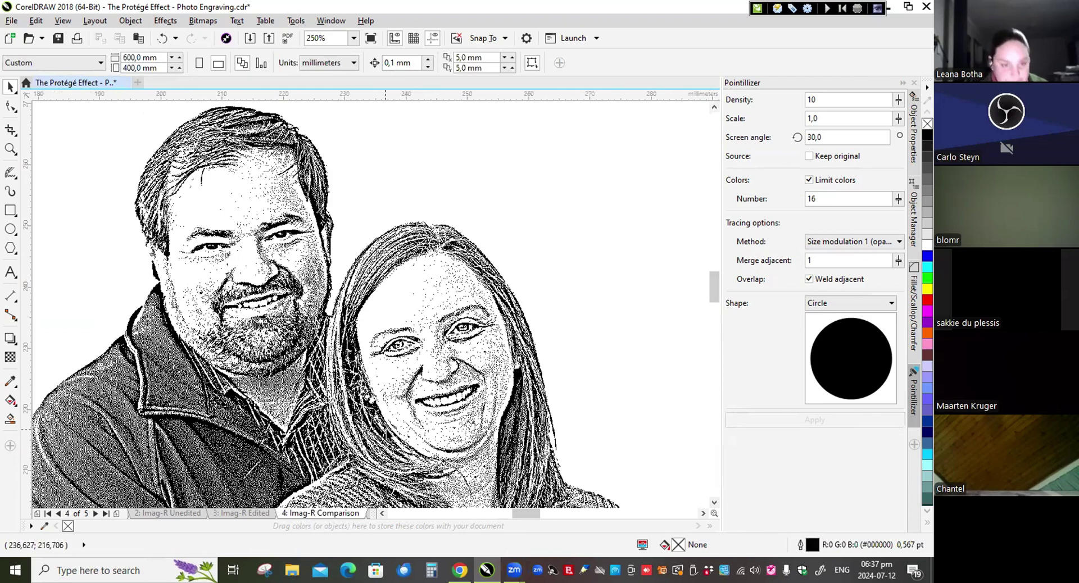
{"action": "left_click_drag", "start_coordinate": [529, 511], "coordinate": [559, 520]}
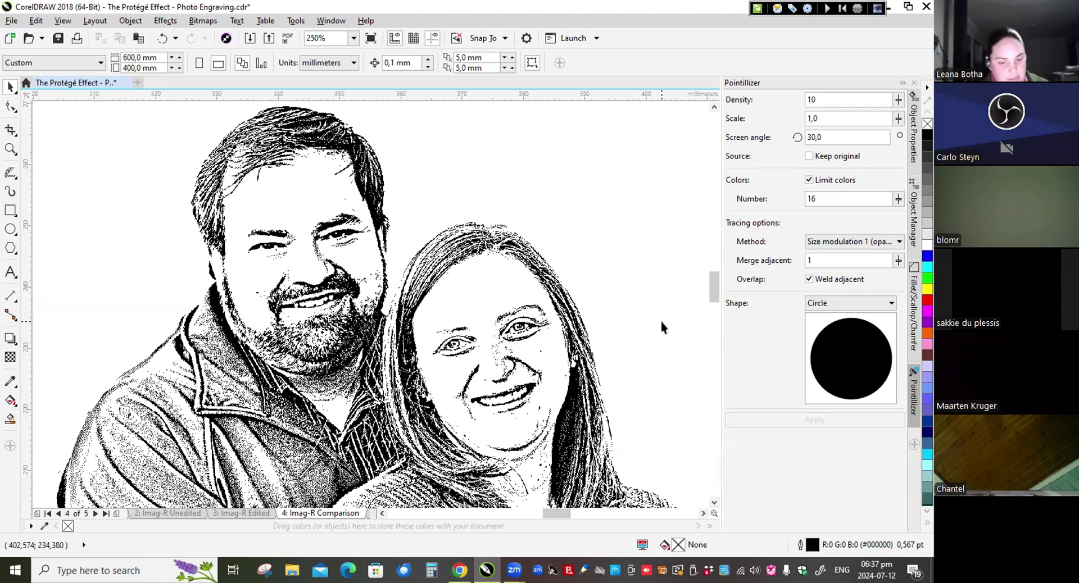
{"action": "scroll", "coordinate": [422, 214], "scroll_direction": "down", "scroll_amount": 2}
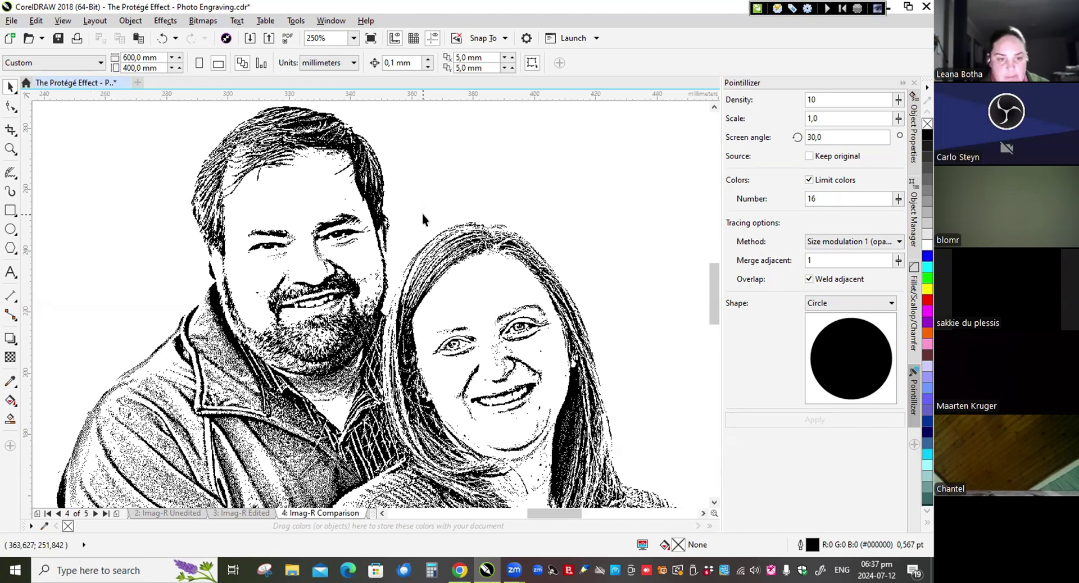
{"action": "scroll", "coordinate": [461, 200], "scroll_direction": "down", "scroll_amount": 1}
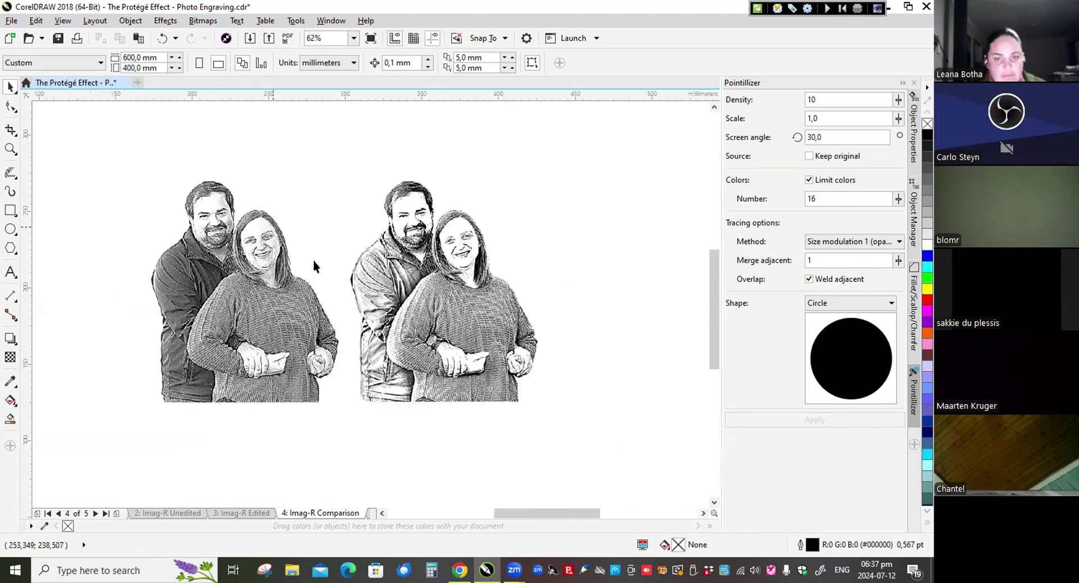
{"action": "scroll", "coordinate": [312, 261], "scroll_direction": "up", "scroll_amount": 1}
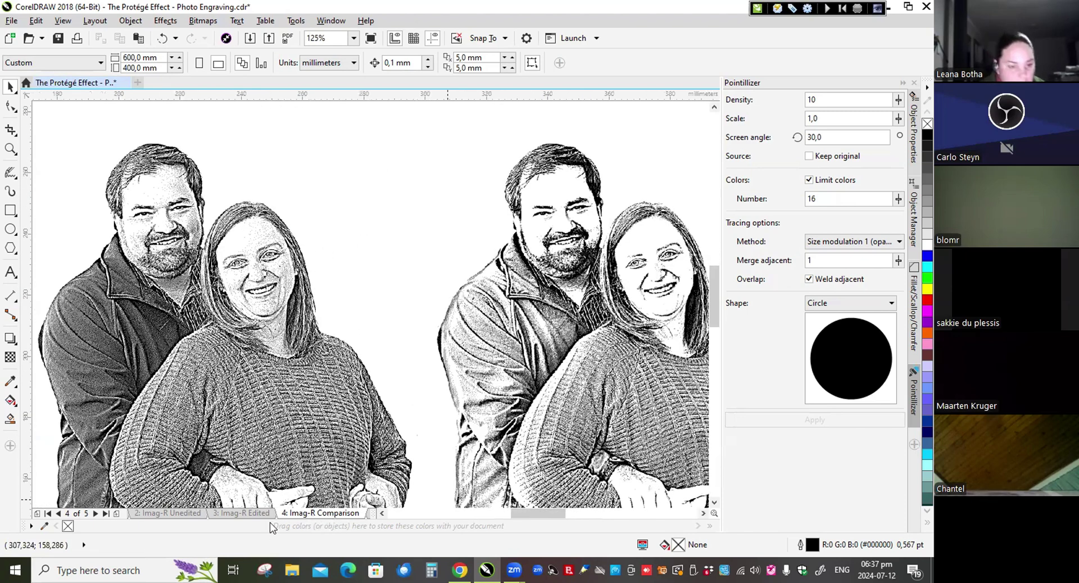
Step: On the Editing Only page, place a copy of the edited image above the Unsharpen Mask caption
{"action": "left_click", "coordinate": [96, 513]}
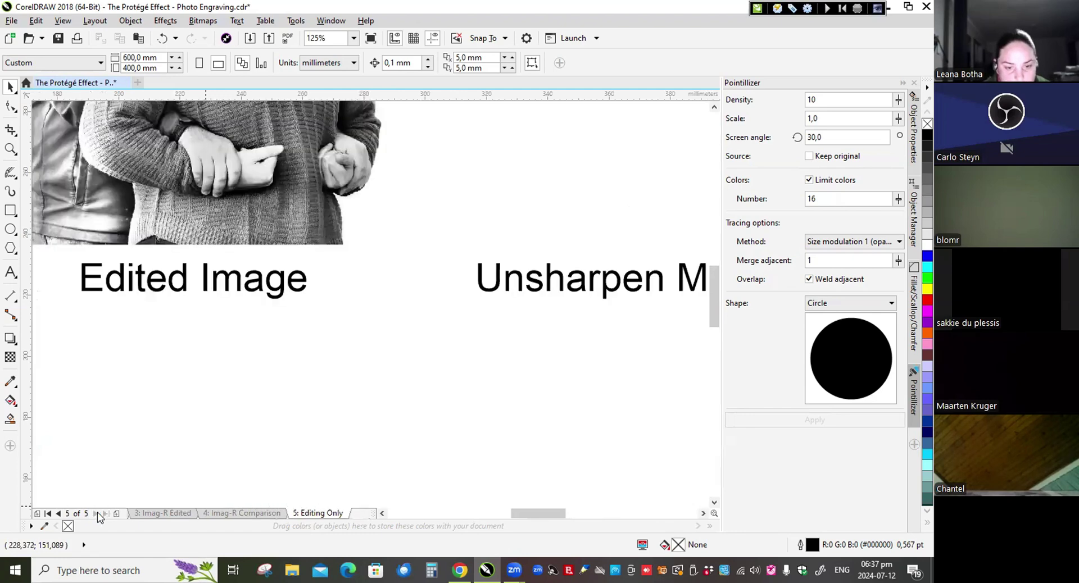
{"action": "scroll", "coordinate": [339, 368], "scroll_direction": "down", "scroll_amount": 2}
{"action": "scroll", "coordinate": [335, 234], "scroll_direction": "up", "scroll_amount": 1}
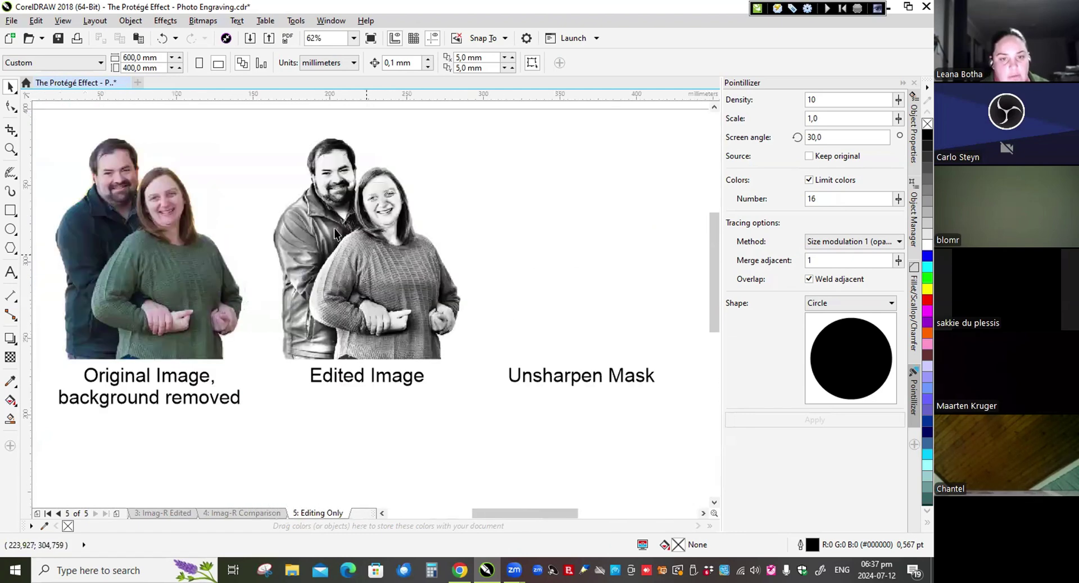
{"action": "scroll", "coordinate": [335, 234], "scroll_direction": "up", "scroll_amount": 1}
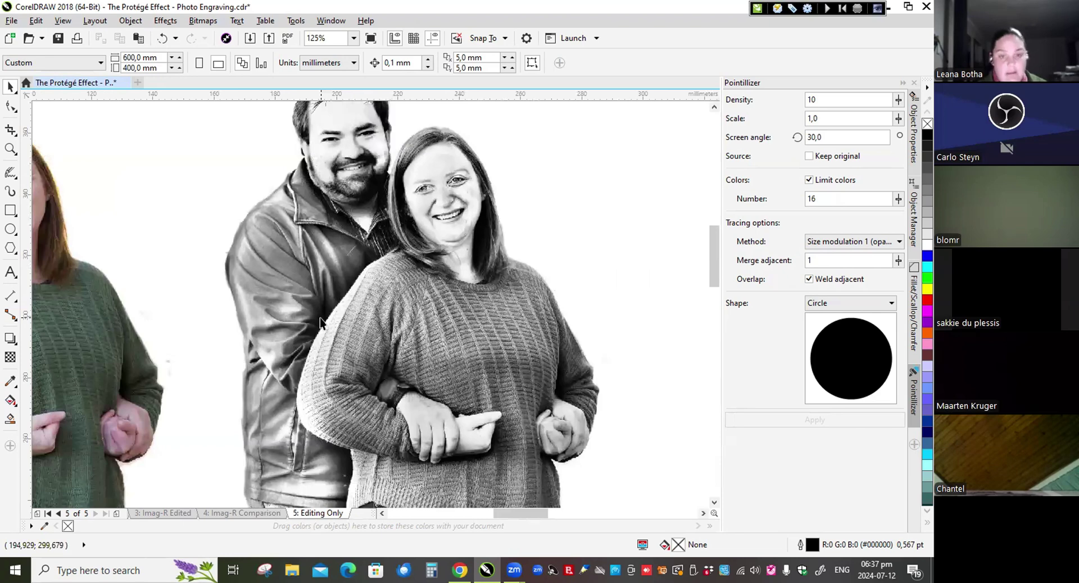
{"action": "scroll", "coordinate": [273, 337], "scroll_direction": "down", "scroll_amount": 1}
{"action": "scroll", "coordinate": [302, 286], "scroll_direction": "up", "scroll_amount": 1}
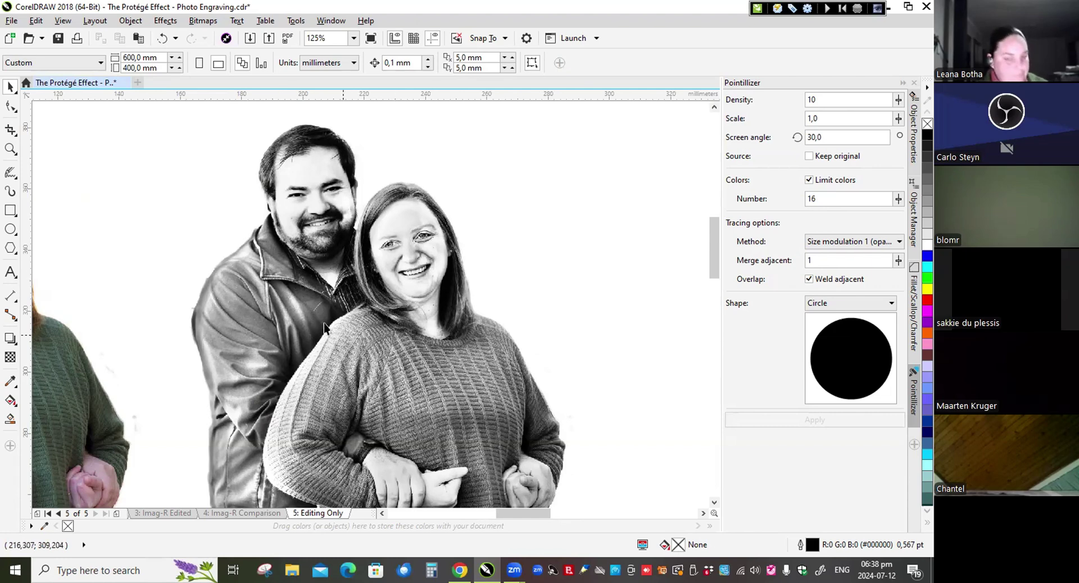
{"action": "scroll", "coordinate": [322, 257], "scroll_direction": "down", "scroll_amount": 4}
{"action": "left_click", "coordinate": [336, 279]}
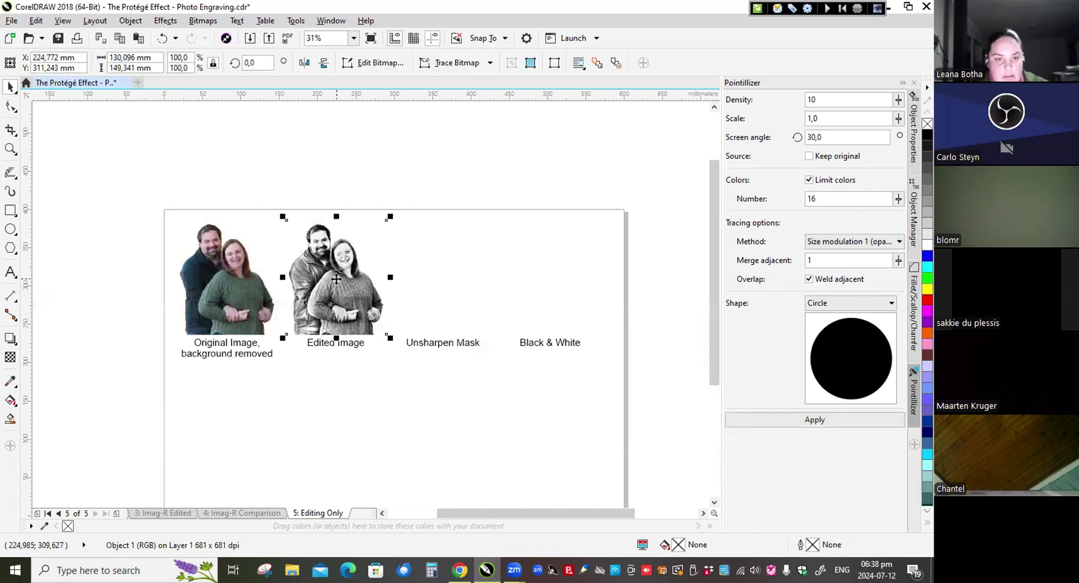
{"action": "left_click_drag", "start_coordinate": [336, 278], "coordinate": [443, 278]}
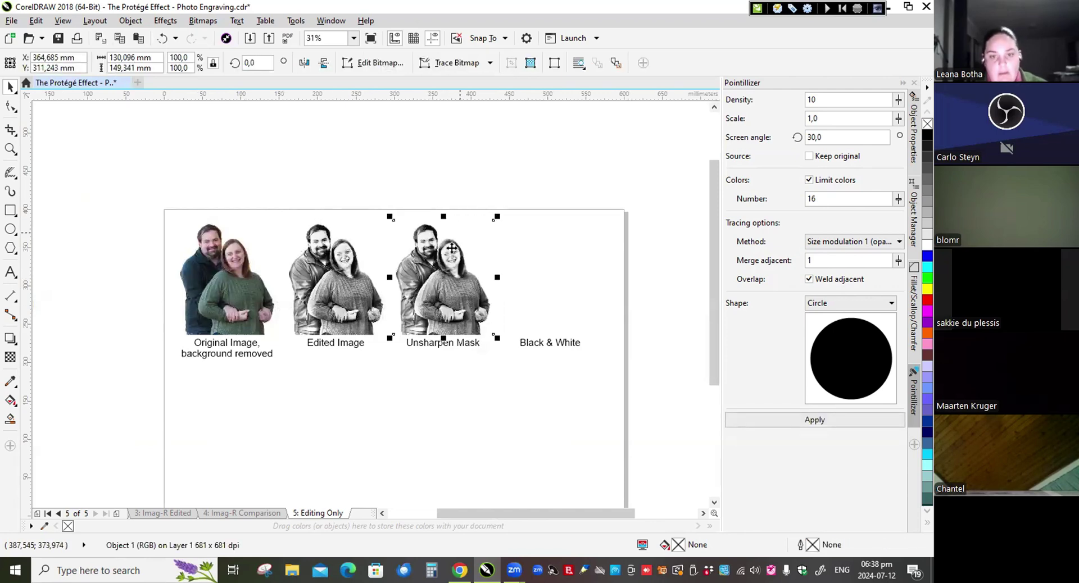
Step: Start the Unsharp Mask effect on the copied photo and preview it up close on the woman's eyes and nose
{"action": "scroll", "coordinate": [452, 248], "scroll_direction": "up", "scroll_amount": 2}
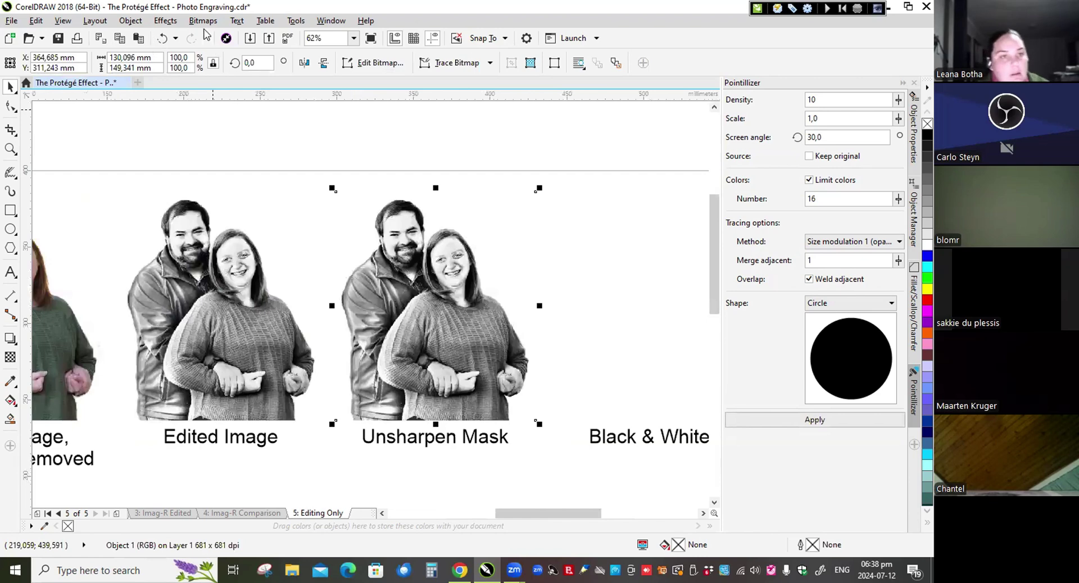
{"action": "left_click", "coordinate": [203, 21]}
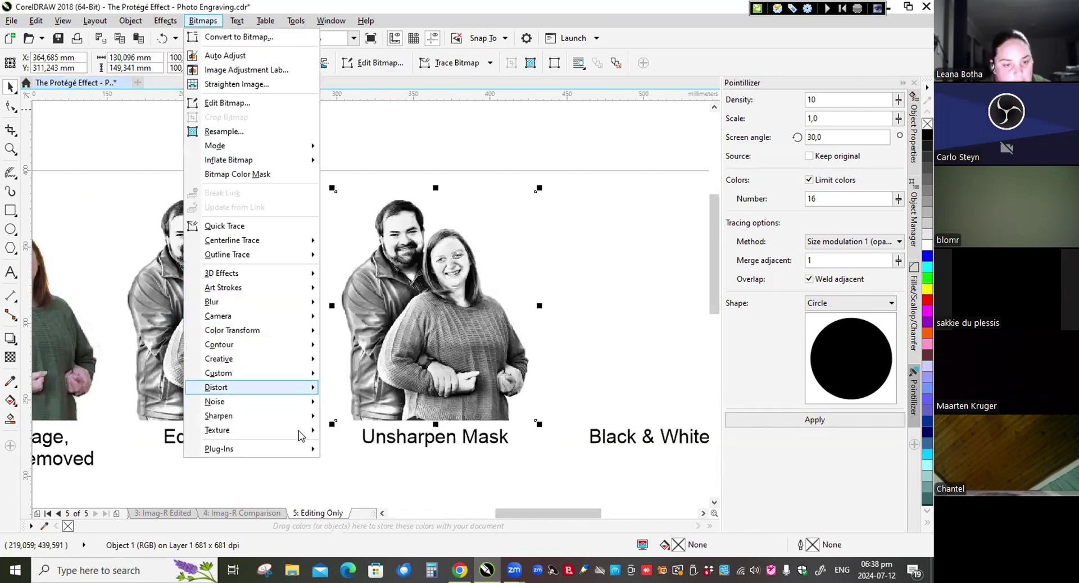
{"action": "mouse_move", "coordinate": [297, 417]}
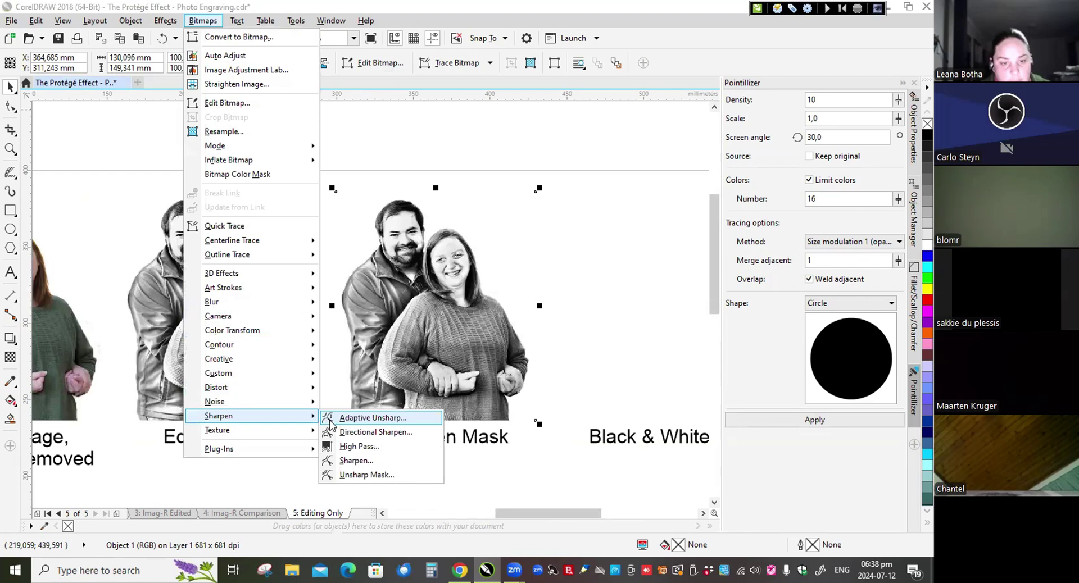
{"action": "left_click", "coordinate": [357, 475]}
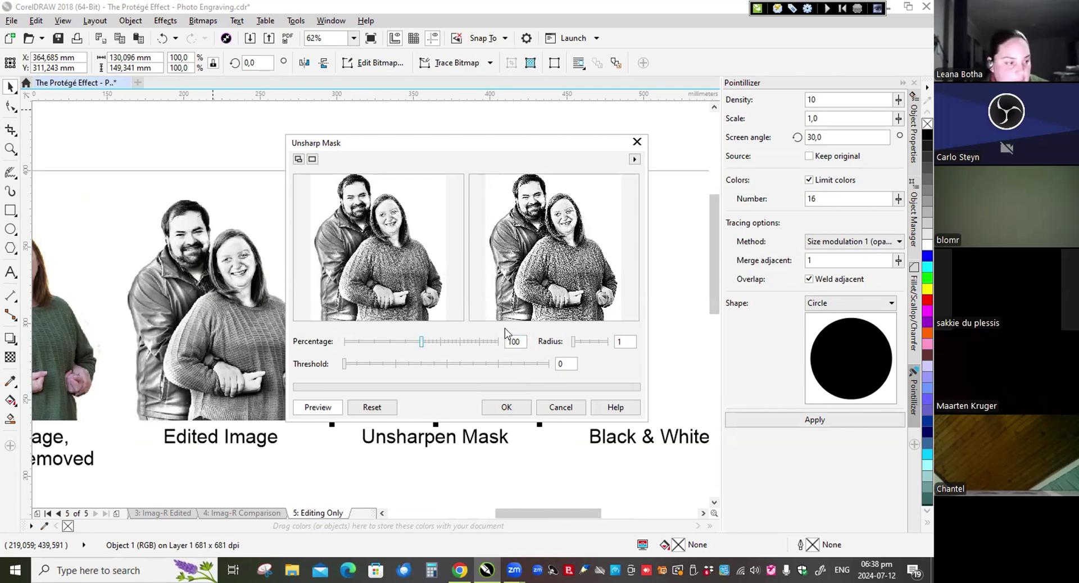
{"action": "left_click", "coordinate": [383, 215]}
{"action": "left_click", "coordinate": [376, 218]}
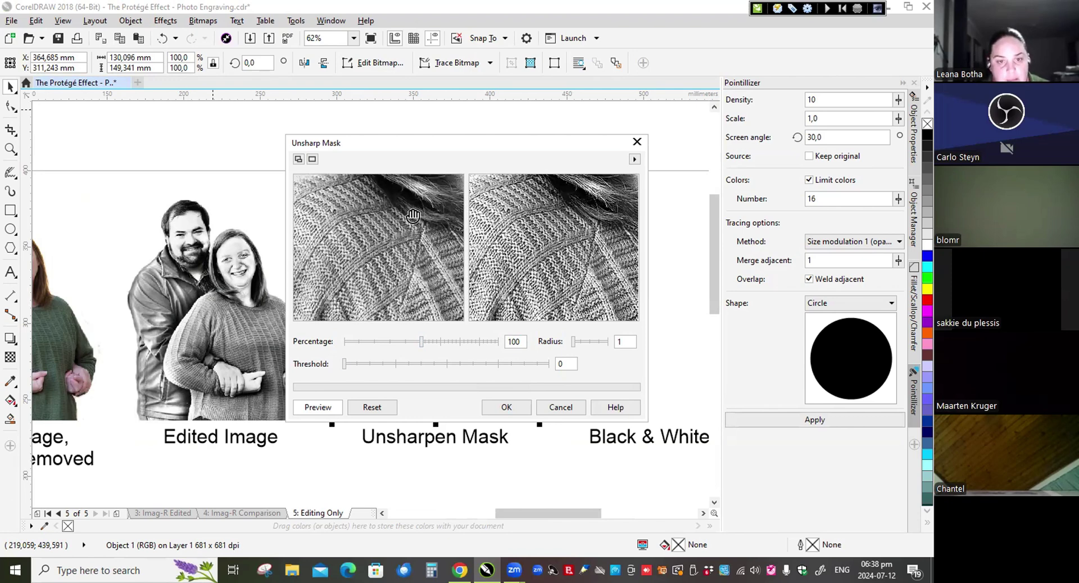
{"action": "left_click_drag", "start_coordinate": [376, 218], "coordinate": [361, 264]}
{"action": "left_click_drag", "start_coordinate": [384, 314], "coordinate": [378, 270]}
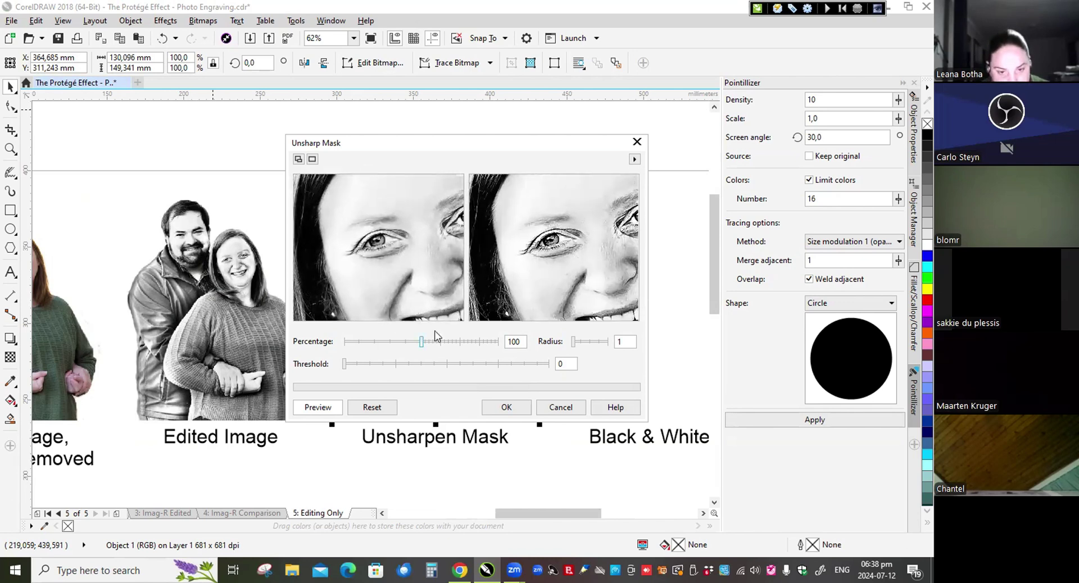
Step: Set the Unsharp Mask percentage to 295 and check the preview across the woman's face and sweater
{"action": "mouse_move", "coordinate": [423, 343]}
{"action": "left_mouse_down"}
{"action": "mouse_move", "coordinate": [478, 348]}
{"action": "mouse_move", "coordinate": [442, 345]}
{"action": "left_mouse_up"}
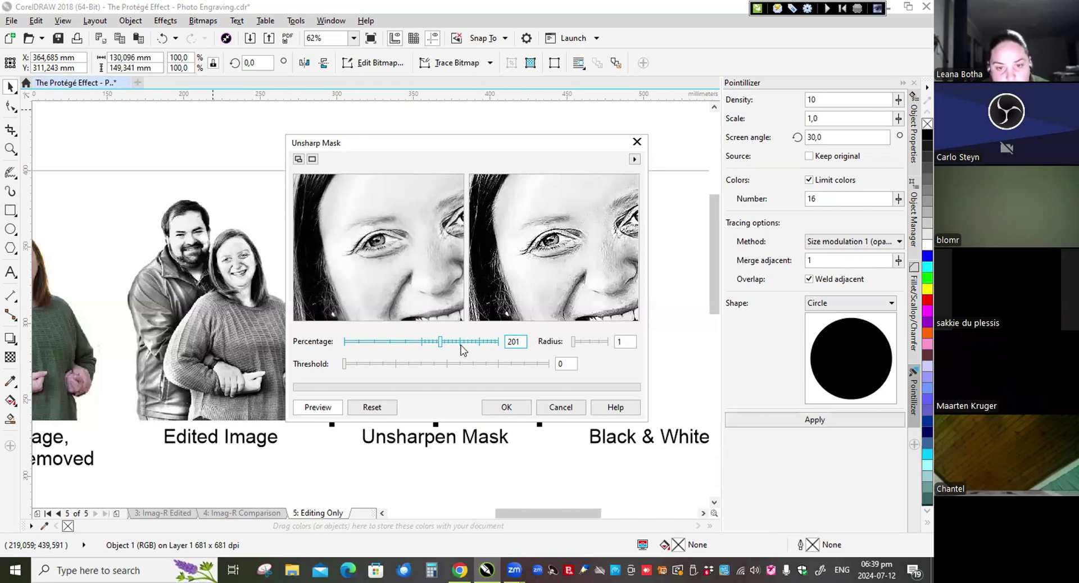
{"action": "left_click", "coordinate": [461, 344]}
{"action": "left_click", "coordinate": [464, 344]}
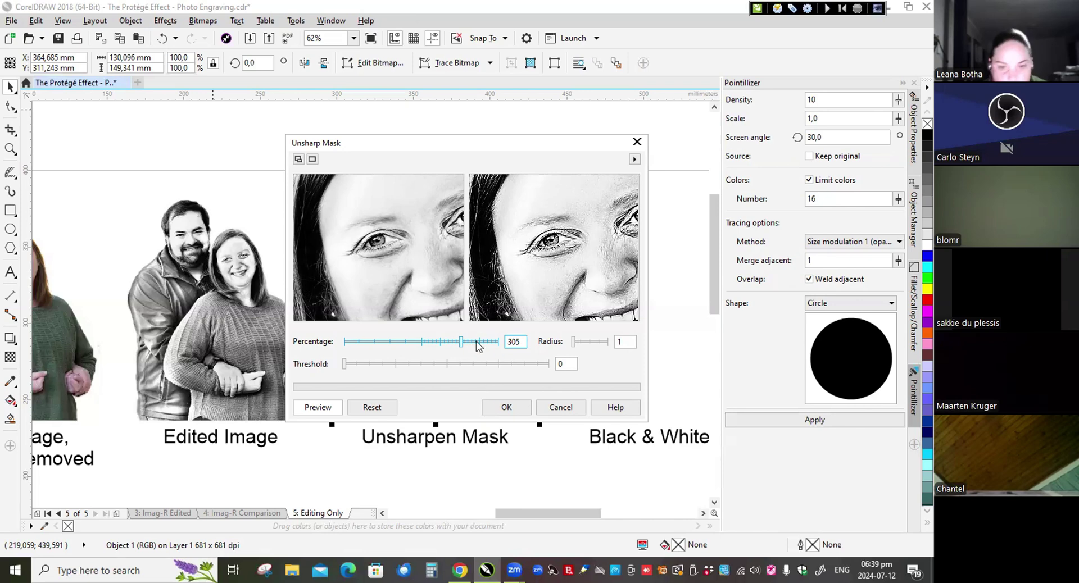
{"action": "left_click_drag", "start_coordinate": [462, 344], "coordinate": [460, 346]}
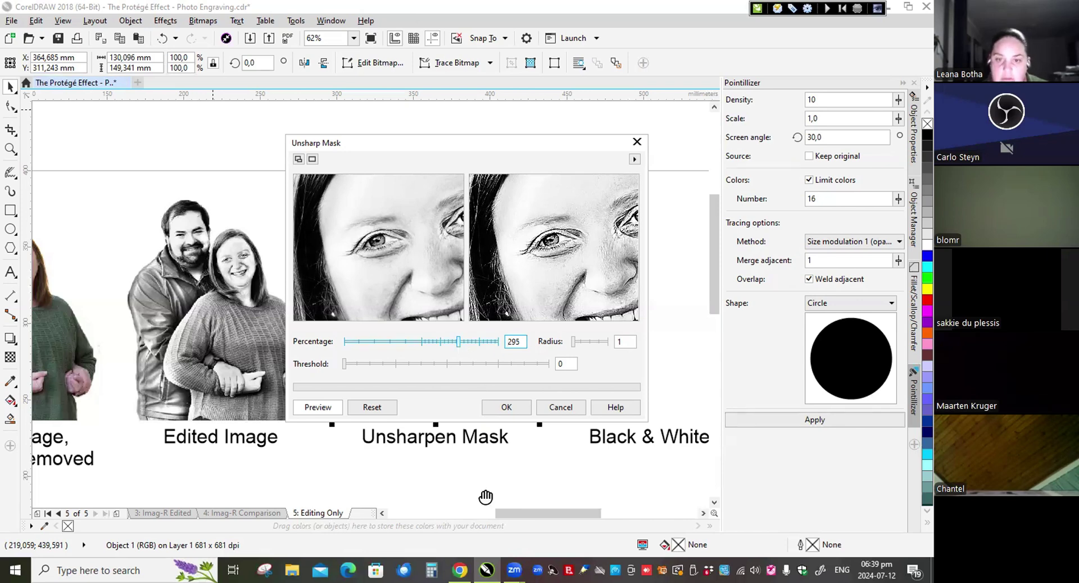
{"action": "left_click", "coordinate": [429, 258]}
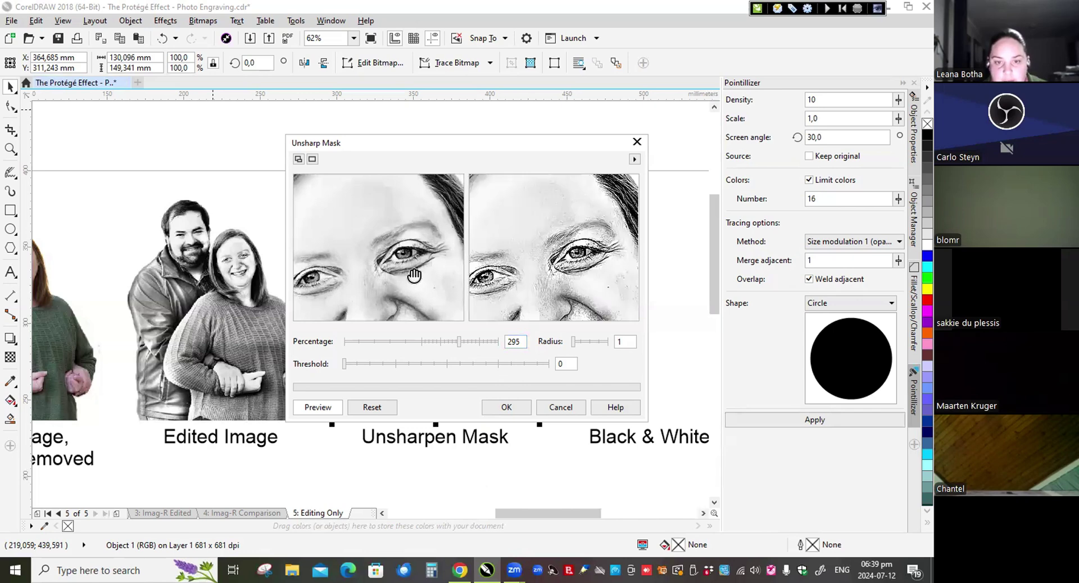
{"action": "left_click_drag", "start_coordinate": [412, 286], "coordinate": [355, 196]}
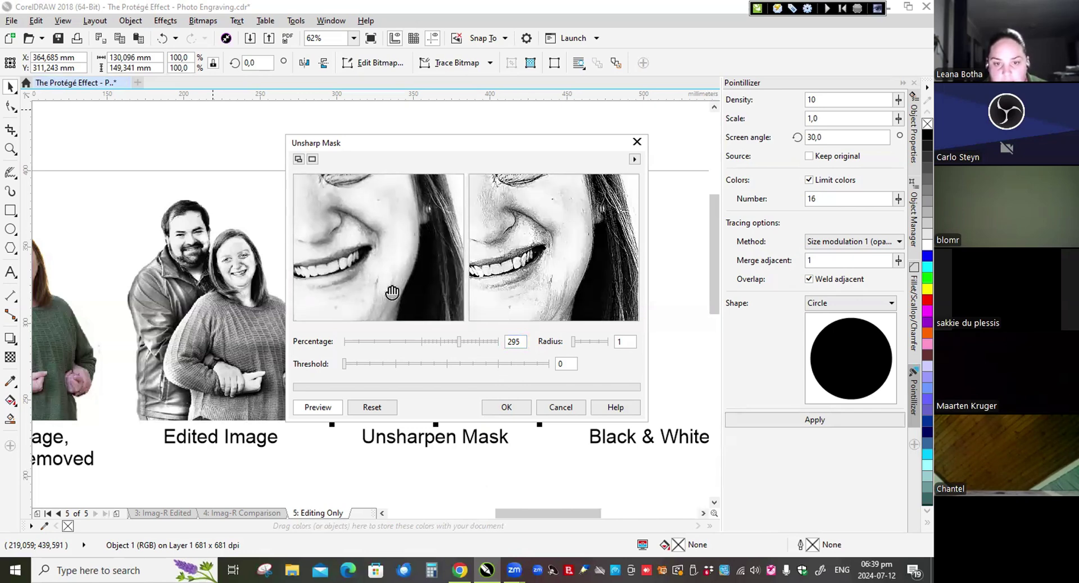
{"action": "left_click_drag", "start_coordinate": [393, 294], "coordinate": [401, 195]}
{"action": "left_click_drag", "start_coordinate": [410, 292], "coordinate": [361, 121]}
{"action": "left_click_drag", "start_coordinate": [415, 281], "coordinate": [374, 219]}
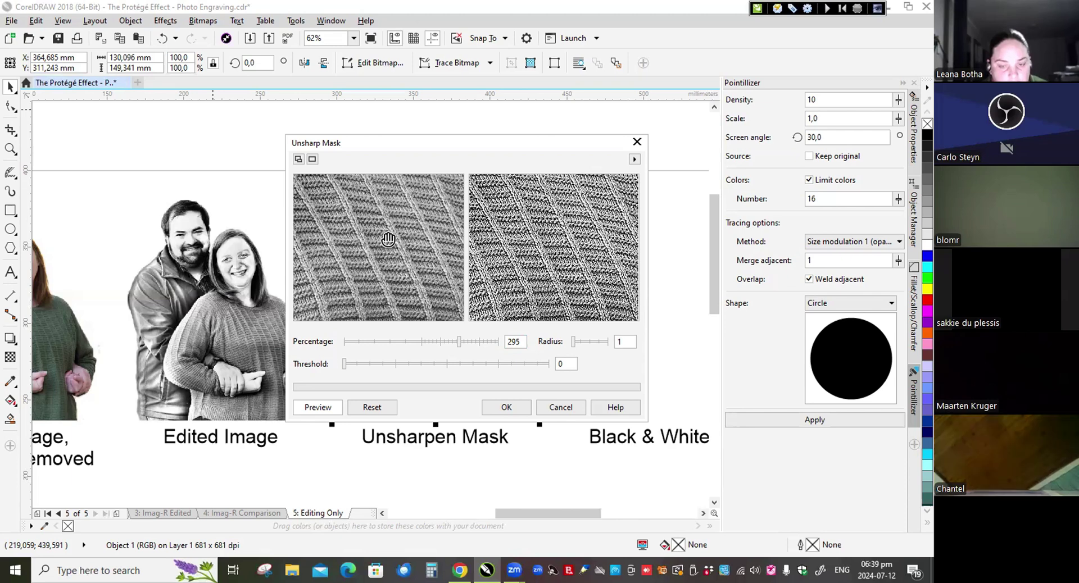
Step: Check the Unsharp Mask preview on the whole couple and apply the effect to the photo
{"action": "right_click", "coordinate": [394, 247]}
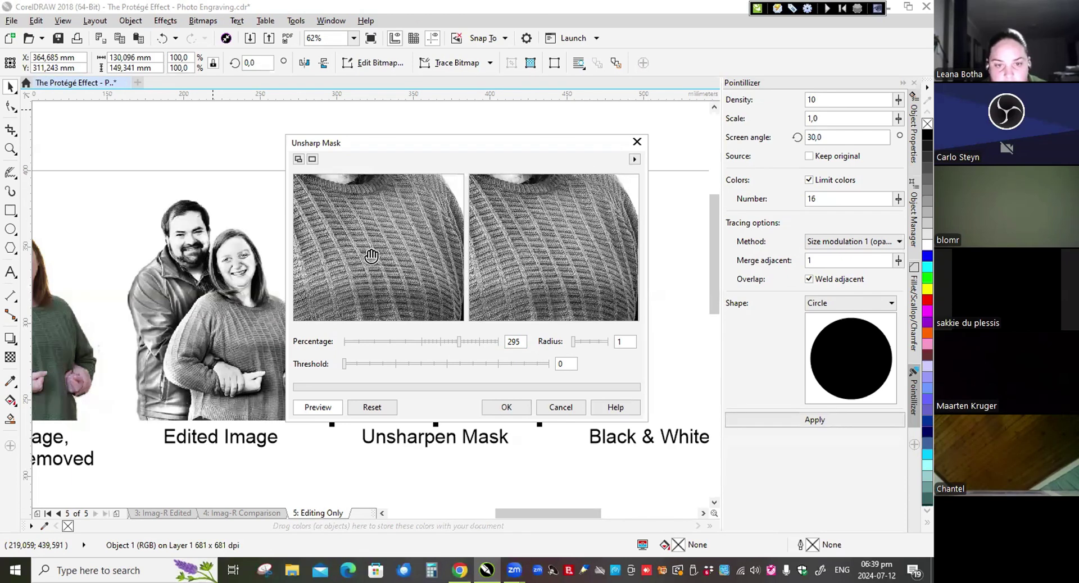
{"action": "right_click", "coordinate": [368, 254]}
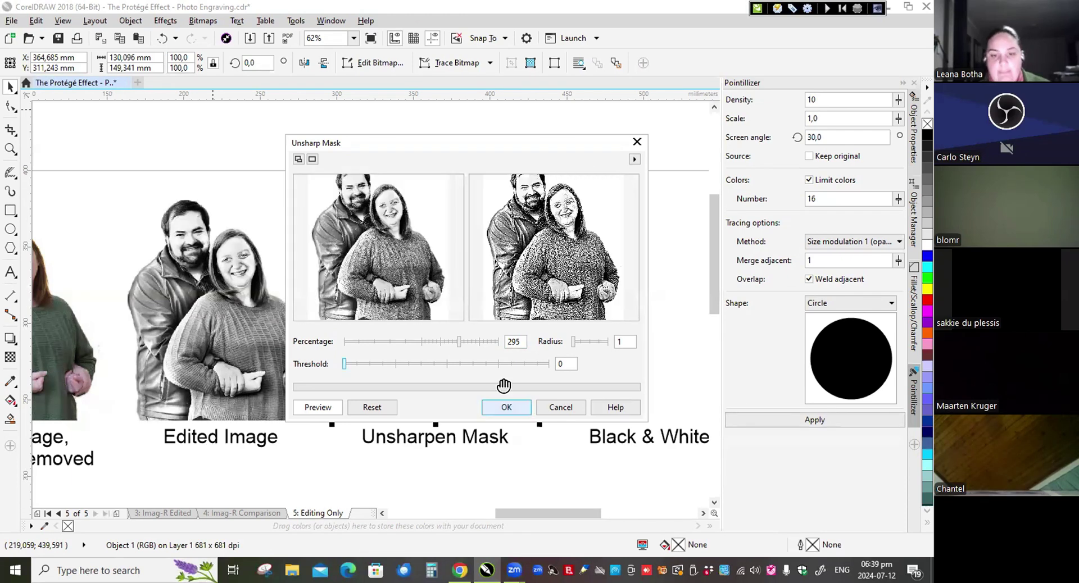
{"action": "left_click", "coordinate": [509, 407]}
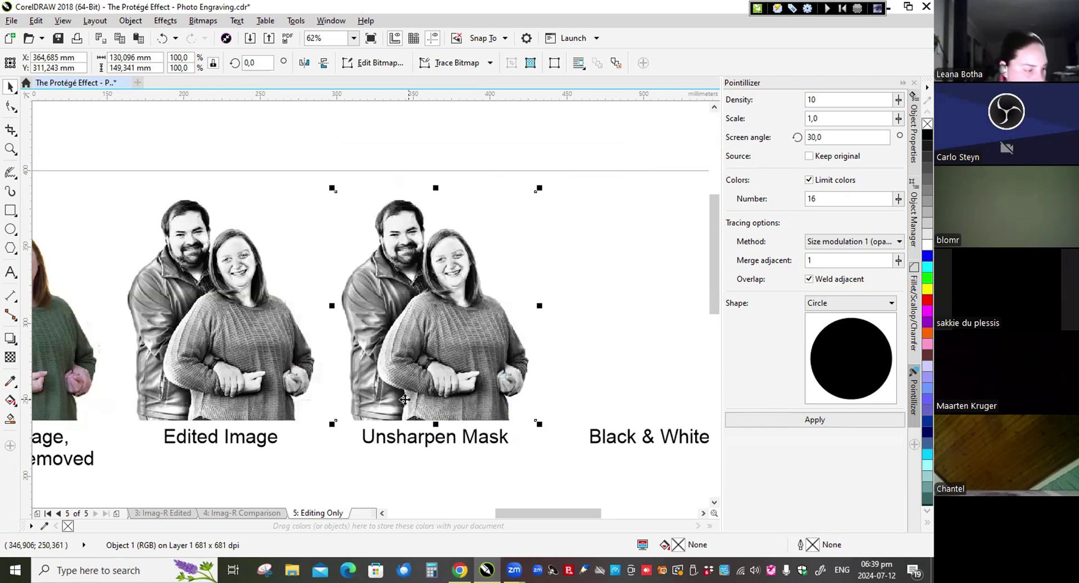
Step: Place a copy of the sharpened photo above the Black & White caption and start its Black and White (1-bit) conversion
{"action": "scroll", "coordinate": [404, 396], "scroll_direction": "down", "scroll_amount": 2}
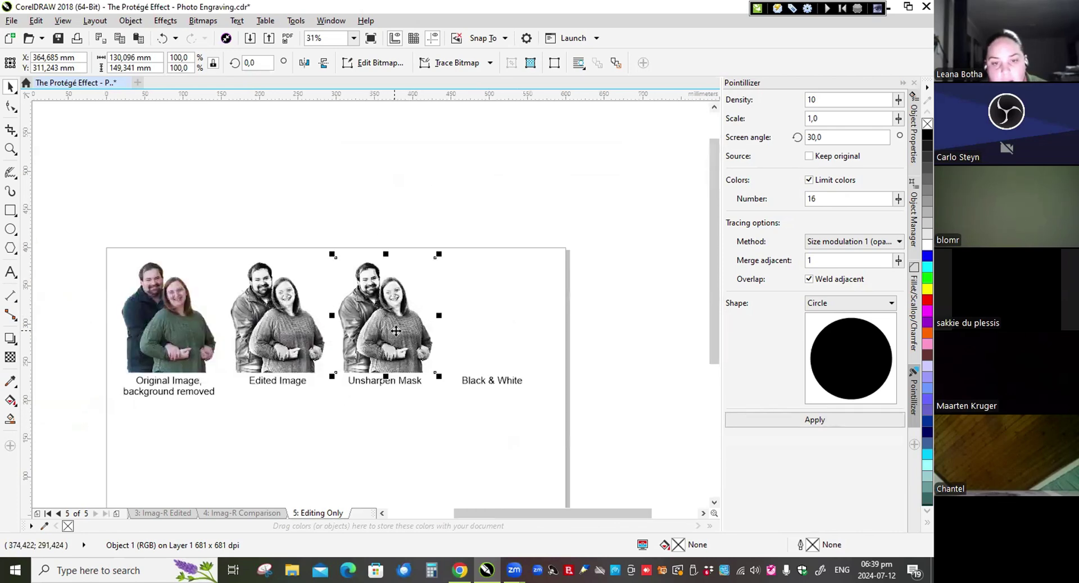
{"action": "scroll", "coordinate": [396, 331], "scroll_direction": "up", "scroll_amount": 2}
{"action": "left_click_drag", "start_coordinate": [247, 306], "coordinate": [462, 304]}
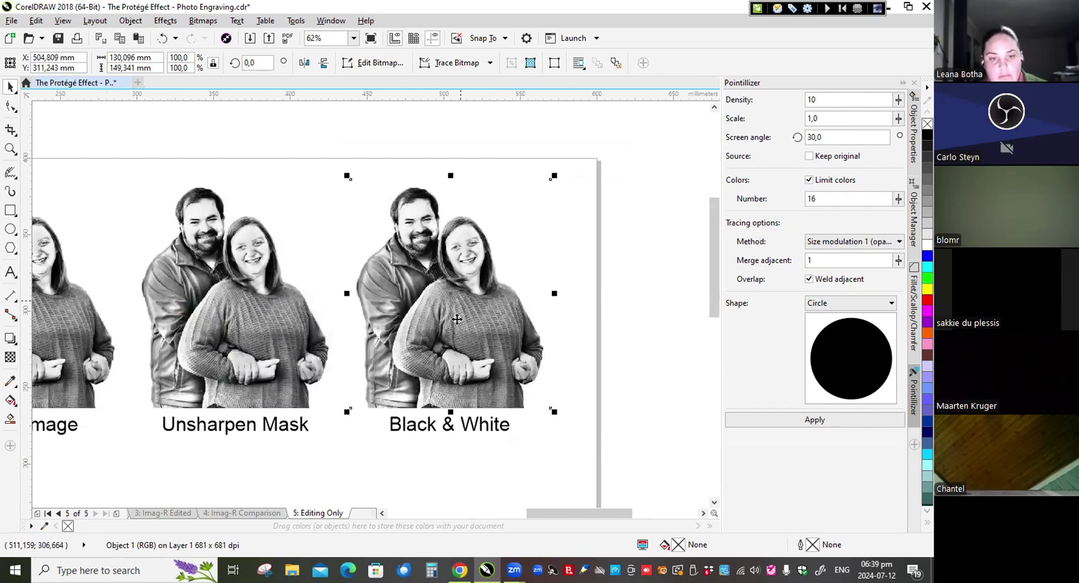
{"action": "left_click", "coordinate": [202, 20]}
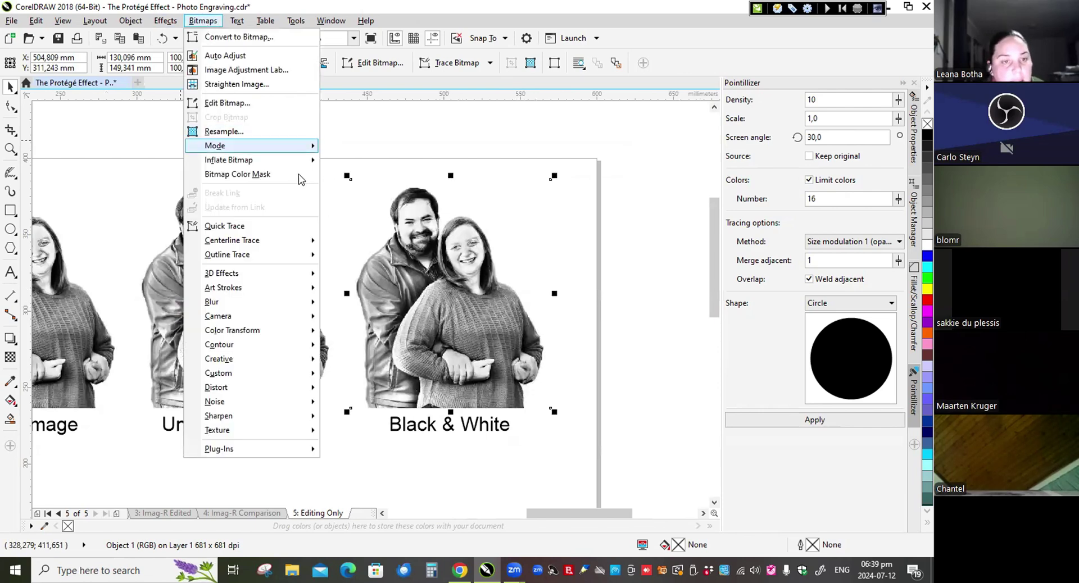
{"action": "mouse_move", "coordinate": [282, 155]}
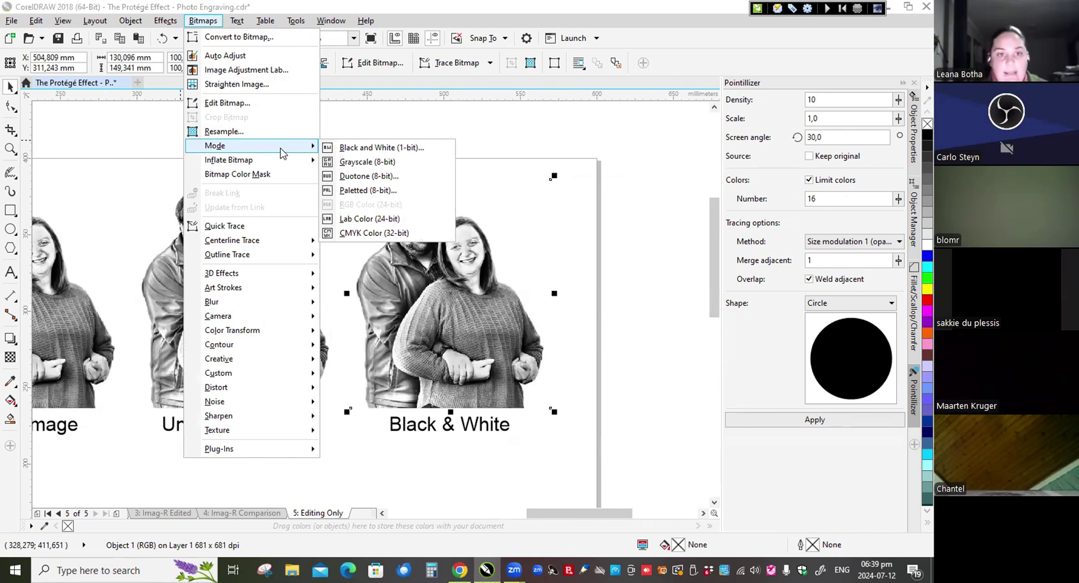
{"action": "left_click", "coordinate": [354, 148]}
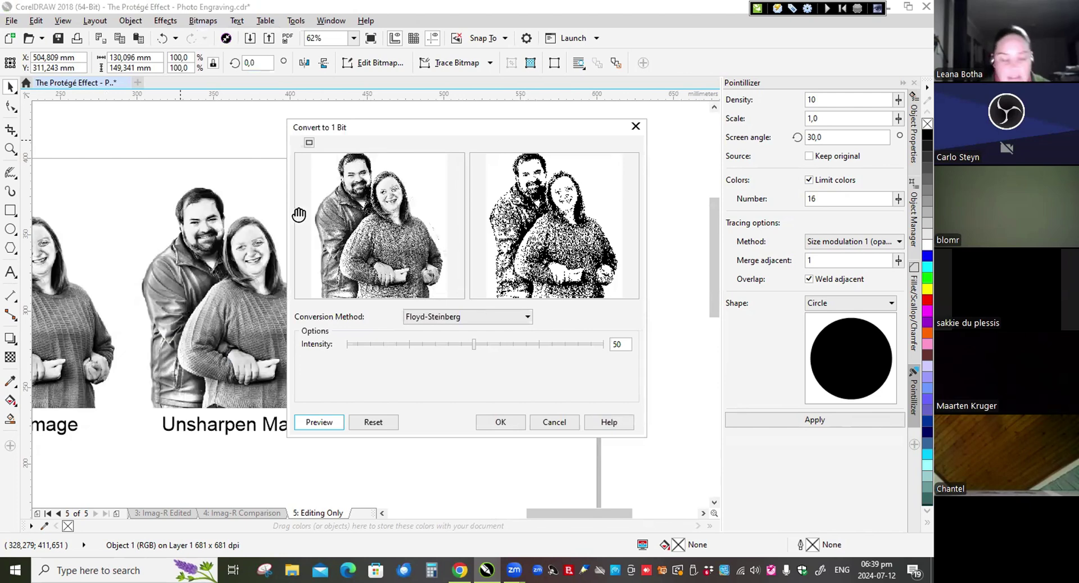
Step: Try the Line Art conversion method and preview it up close on the woman's eye
{"action": "left_click", "coordinate": [529, 319]}
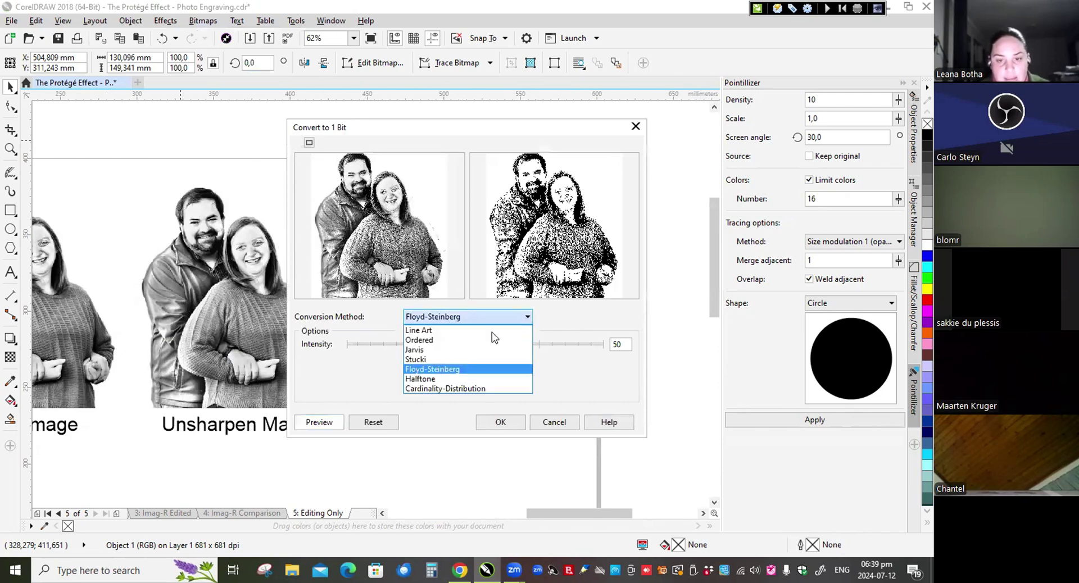
{"action": "left_click", "coordinate": [458, 329]}
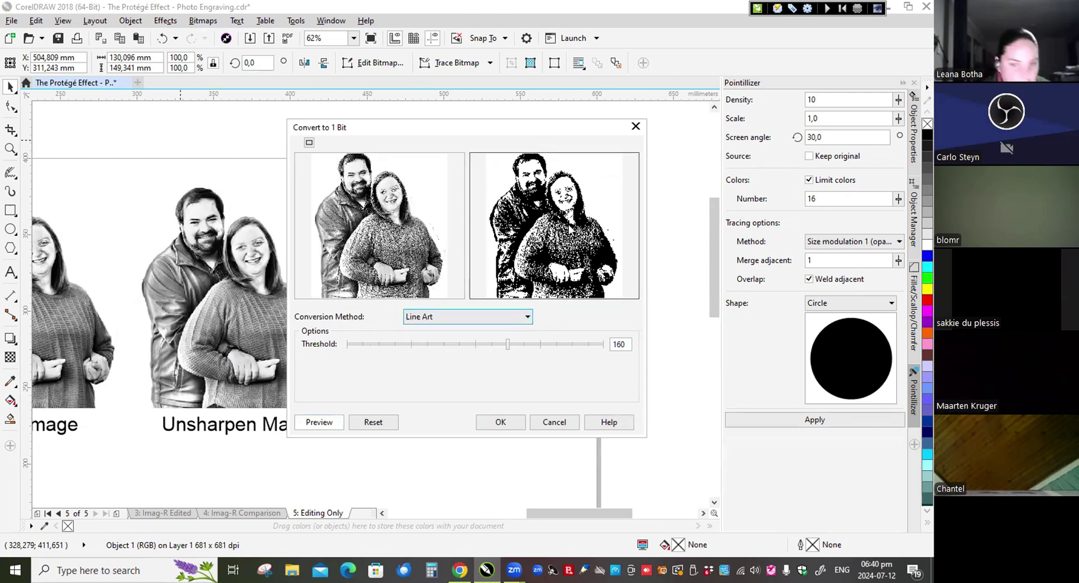
{"action": "left_click", "coordinate": [416, 201]}
{"action": "left_click_drag", "start_coordinate": [414, 205], "coordinate": [362, 260]}
{"action": "left_click", "coordinate": [400, 205]}
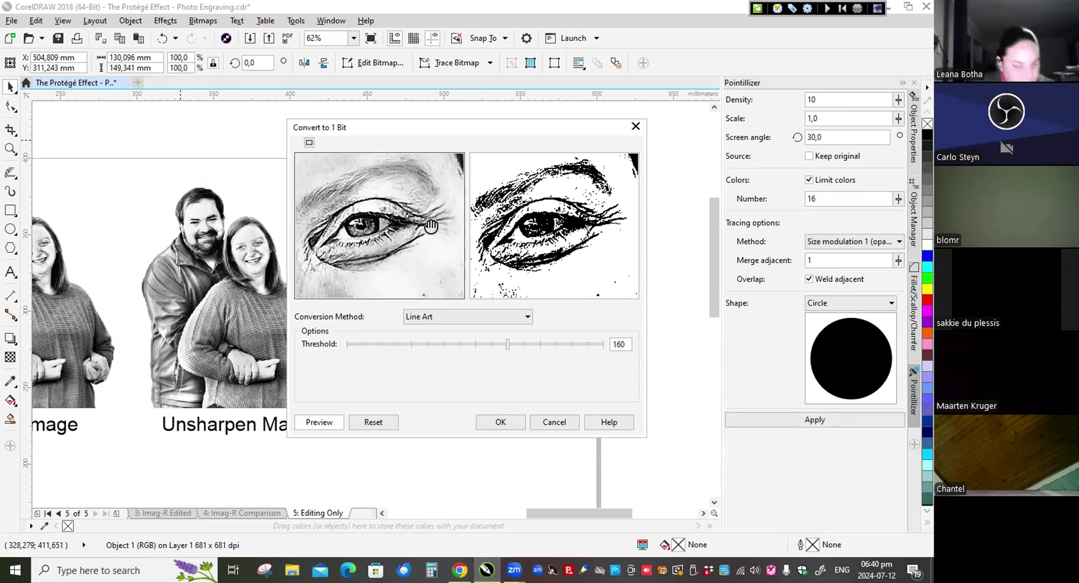
Step: Switch the conversion method to Floyd-Steinberg, lower the intensity to 7 and check the preview on the woman's face
{"action": "left_click", "coordinate": [527, 318]}
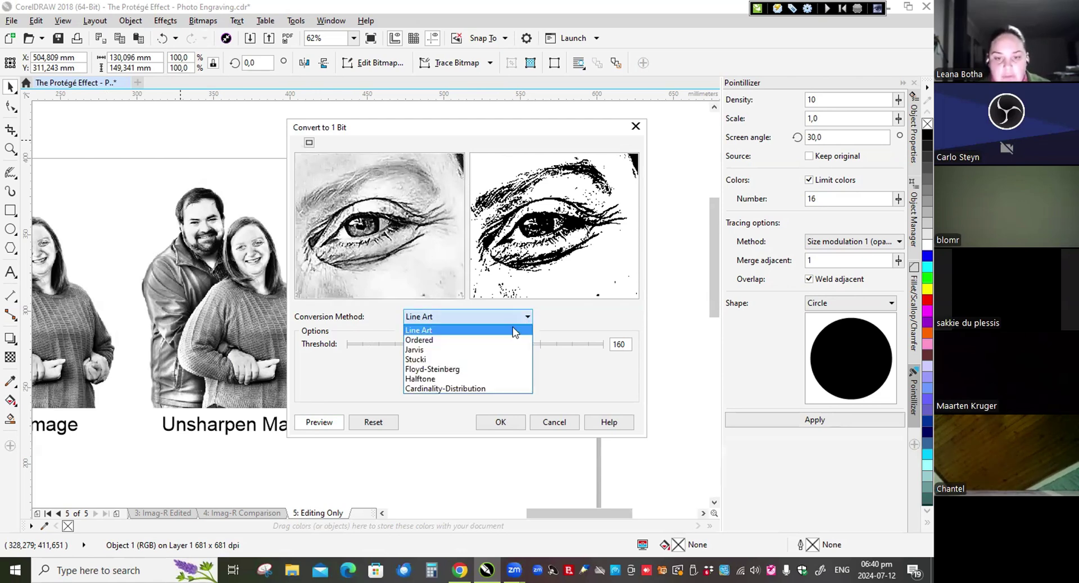
{"action": "left_click", "coordinate": [487, 370]}
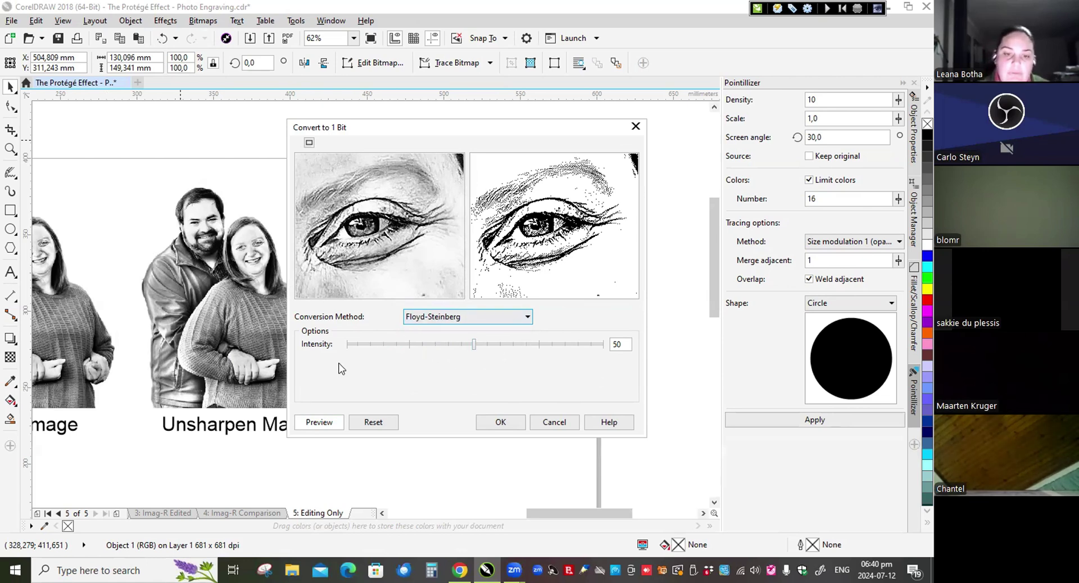
{"action": "left_click", "coordinate": [409, 345]}
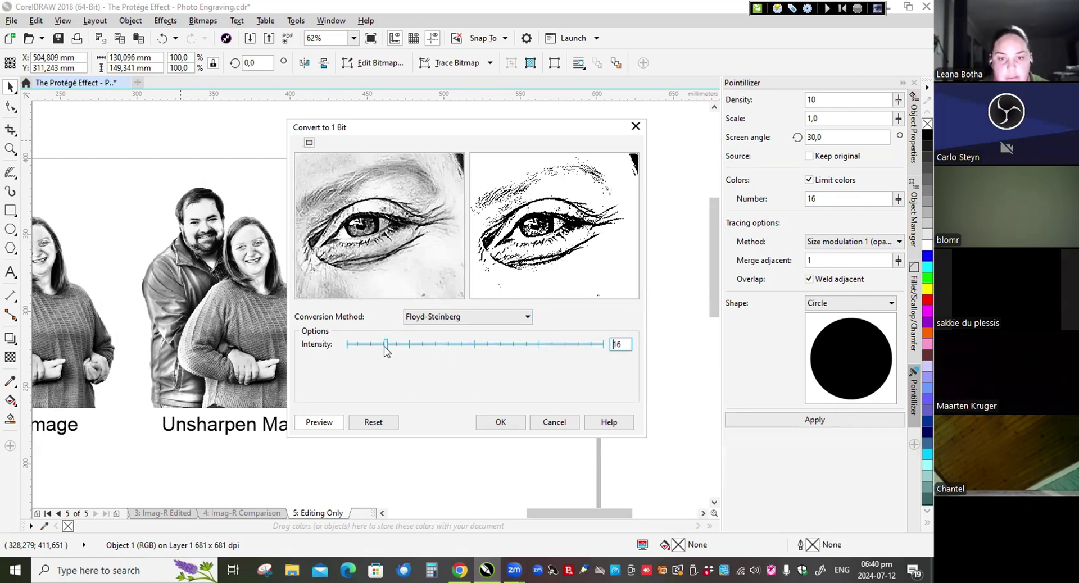
{"action": "left_click", "coordinate": [363, 344]}
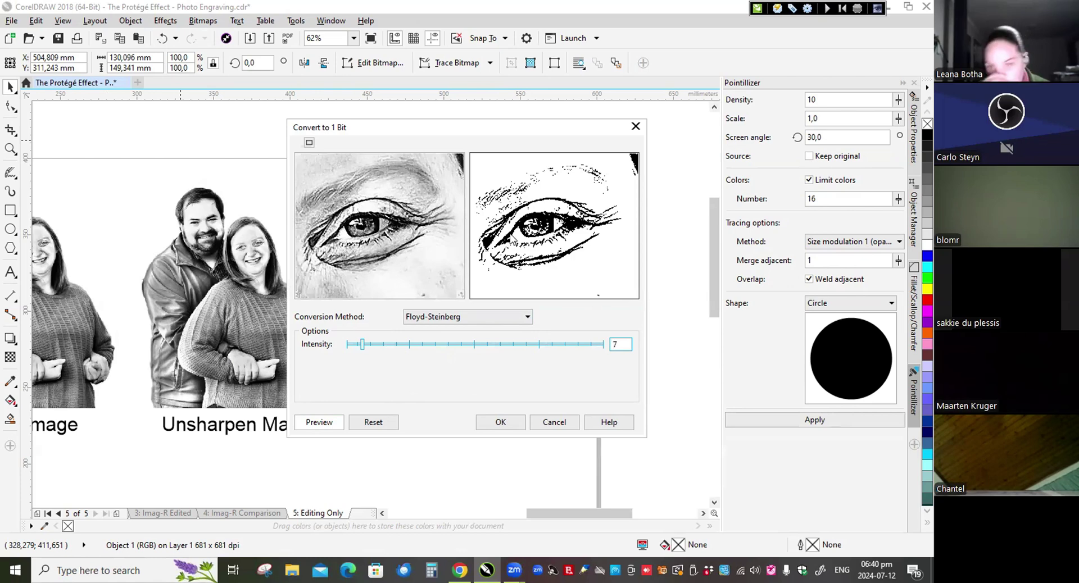
{"action": "right_click", "coordinate": [420, 235]}
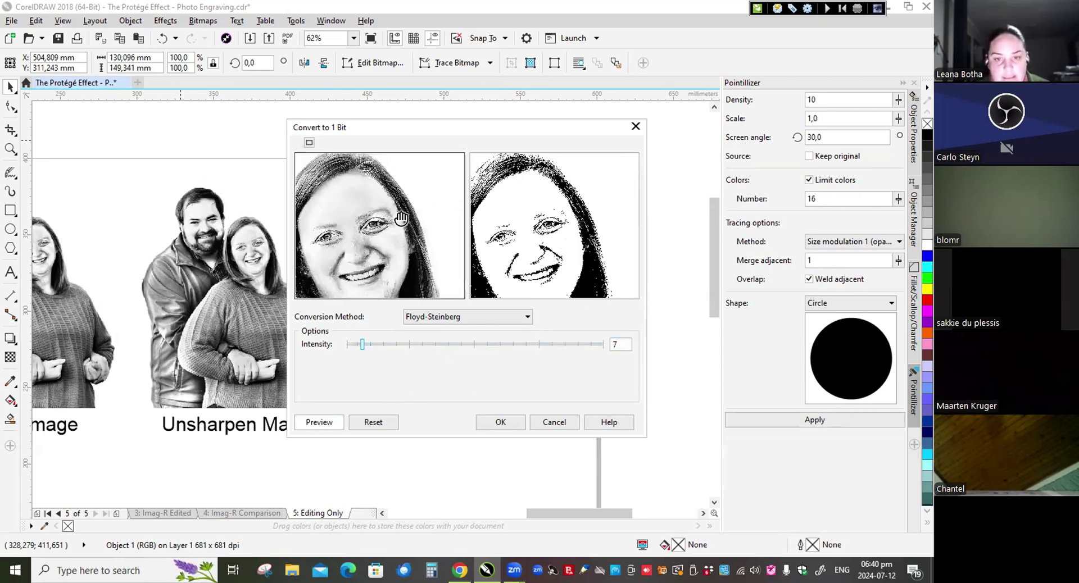
{"action": "right_click", "coordinate": [344, 239]}
{"action": "left_click", "coordinate": [340, 239]}
{"action": "left_click_drag", "start_coordinate": [340, 239], "coordinate": [378, 228]}
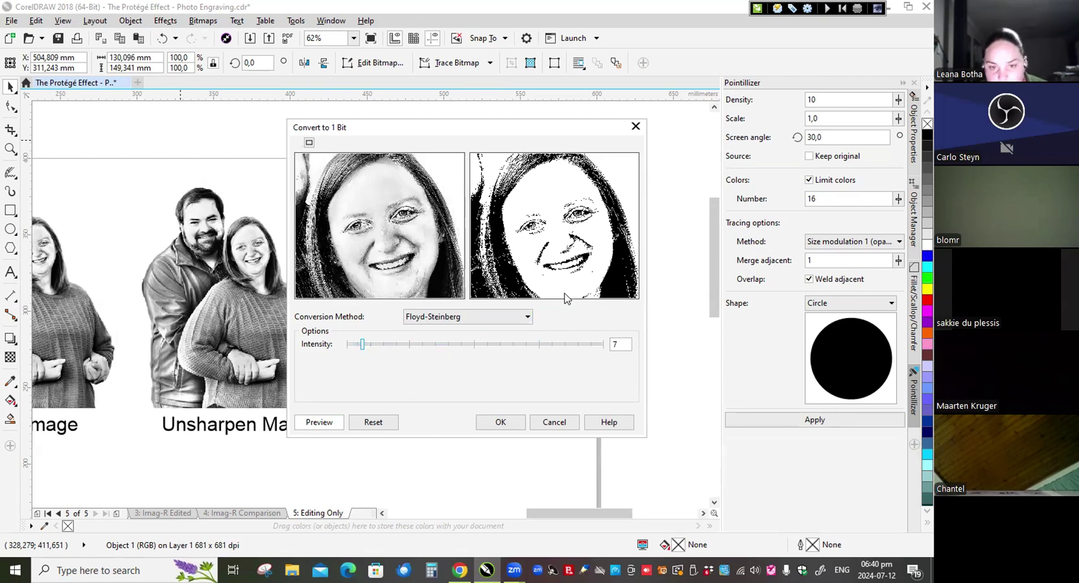
Step: Raise the Floyd-Steinberg intensity to 76 and preview the dithering up close around the woman's nose
{"action": "left_click", "coordinate": [541, 344]}
{"action": "left_click", "coordinate": [414, 241]}
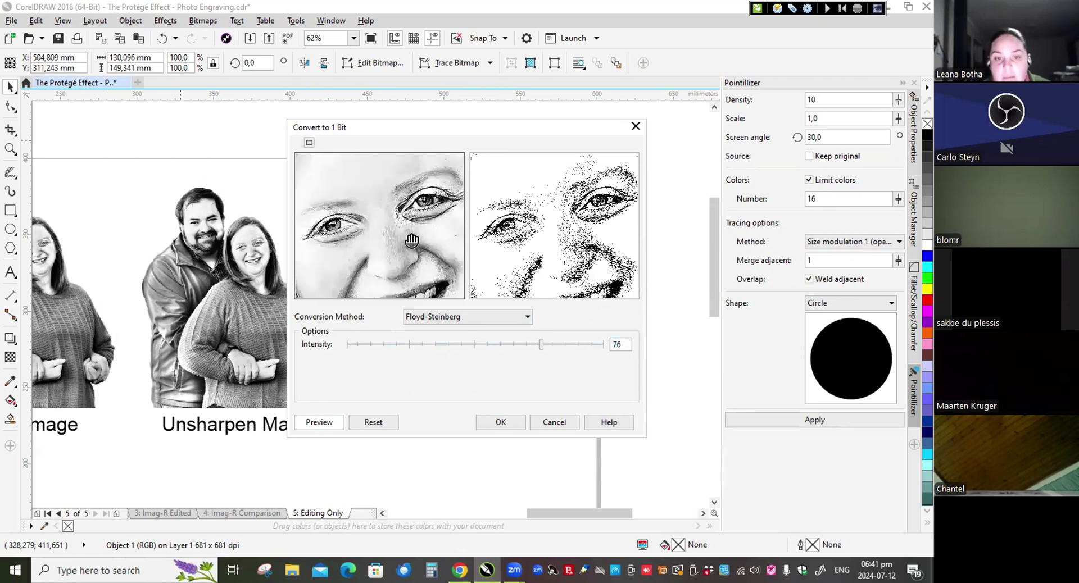
{"action": "left_click_drag", "start_coordinate": [429, 254], "coordinate": [402, 222]}
{"action": "left_click", "coordinate": [378, 221]}
{"action": "left_click_drag", "start_coordinate": [383, 261], "coordinate": [405, 271]}
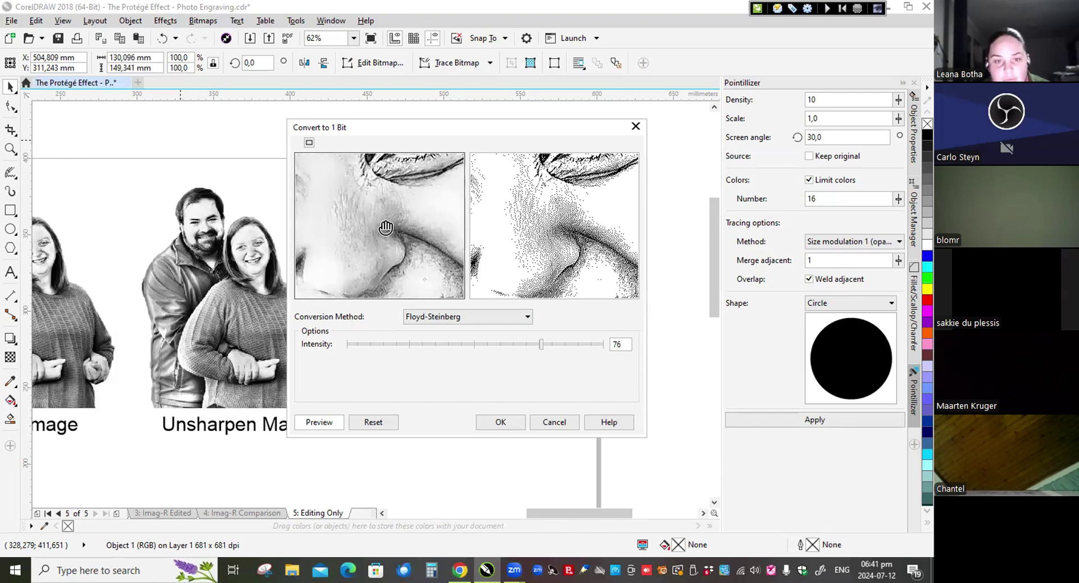
Step: Try Floyd-Steinberg intensities of 50, 55, 42 and 35, comparing the preview on the woman's nose and face
{"action": "left_click", "coordinate": [474, 344]}
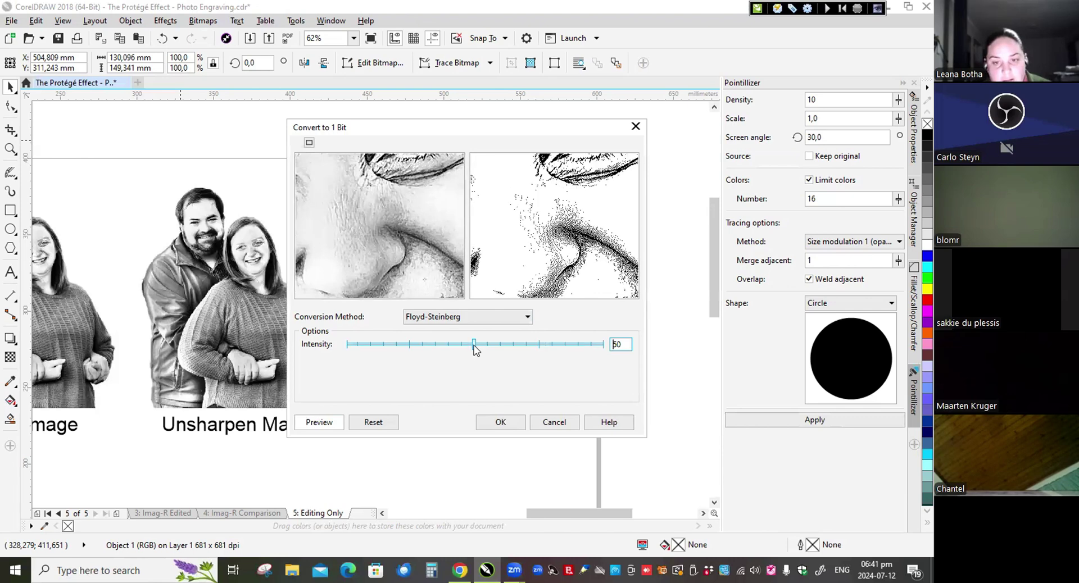
{"action": "left_click_drag", "start_coordinate": [475, 345], "coordinate": [487, 345]}
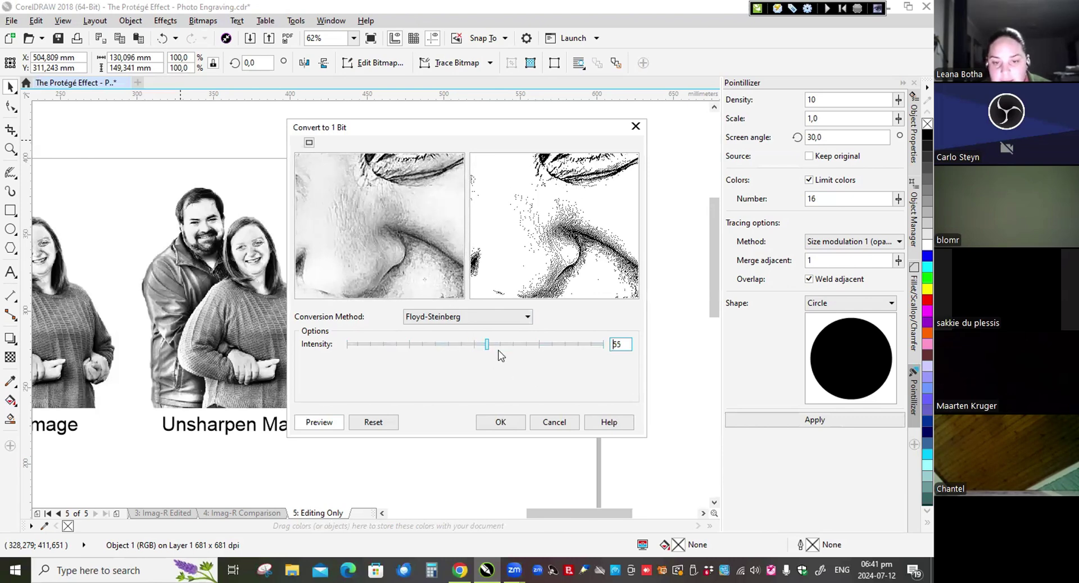
{"action": "left_click", "coordinate": [453, 346]}
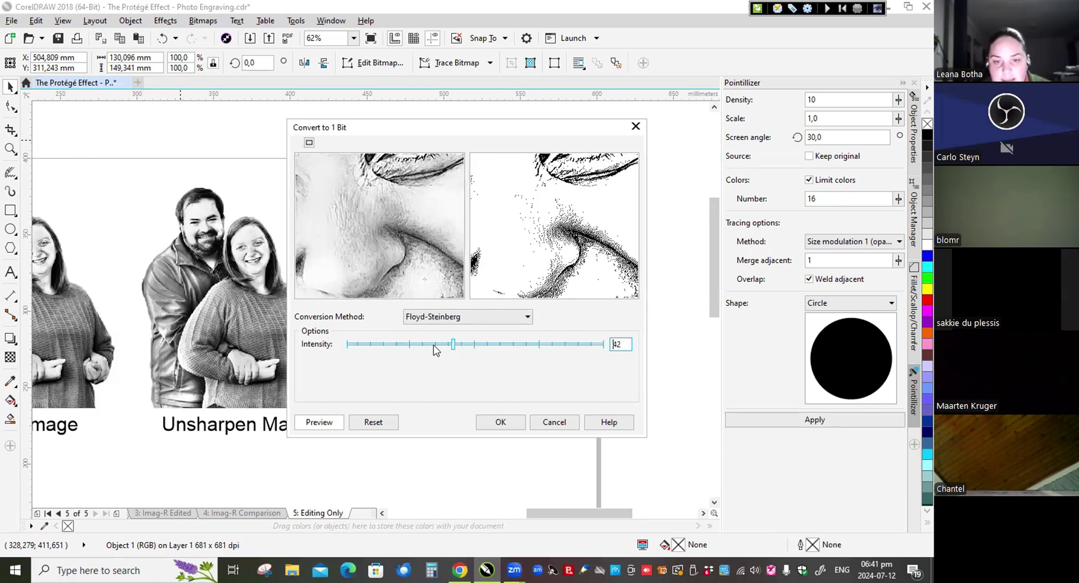
{"action": "right_click", "coordinate": [405, 241]}
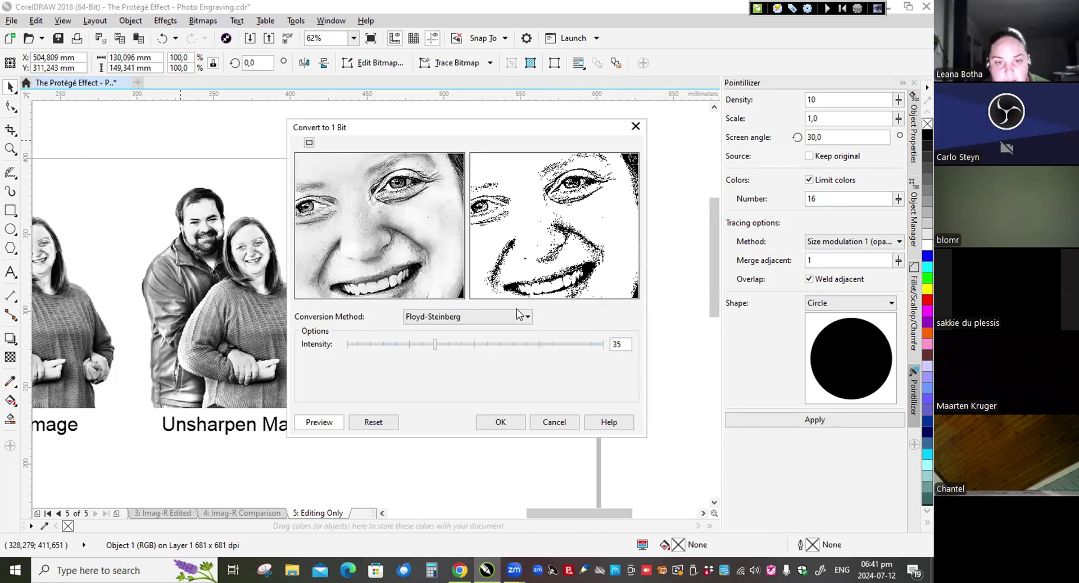
Step: Set the Floyd-Steinberg intensity to 50, check the preview on the woman's eye and apply the 1-bit conversion
{"action": "left_click", "coordinate": [475, 347]}
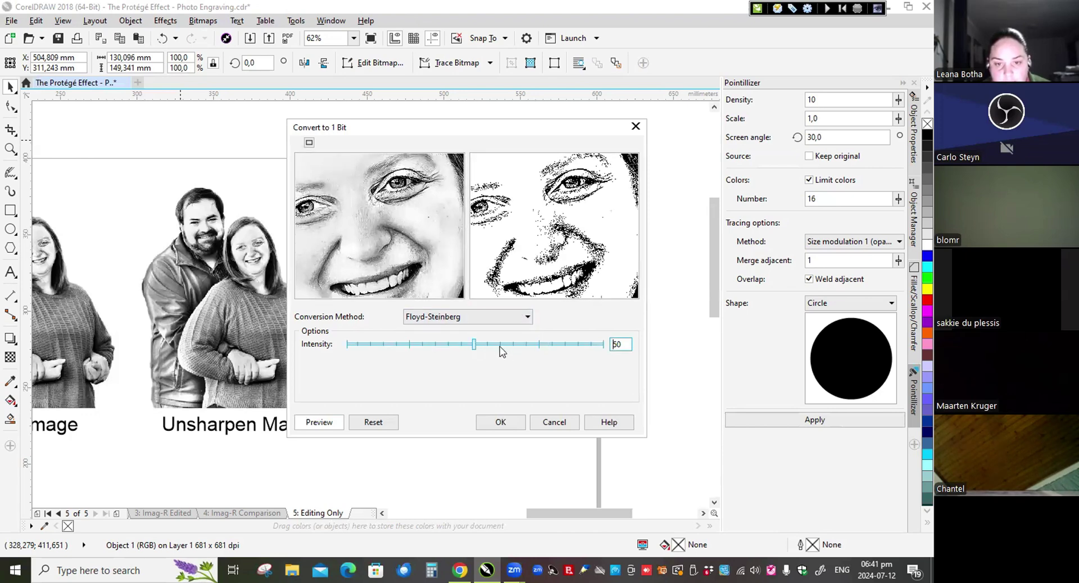
{"action": "left_click_drag", "start_coordinate": [501, 347], "coordinate": [450, 347]}
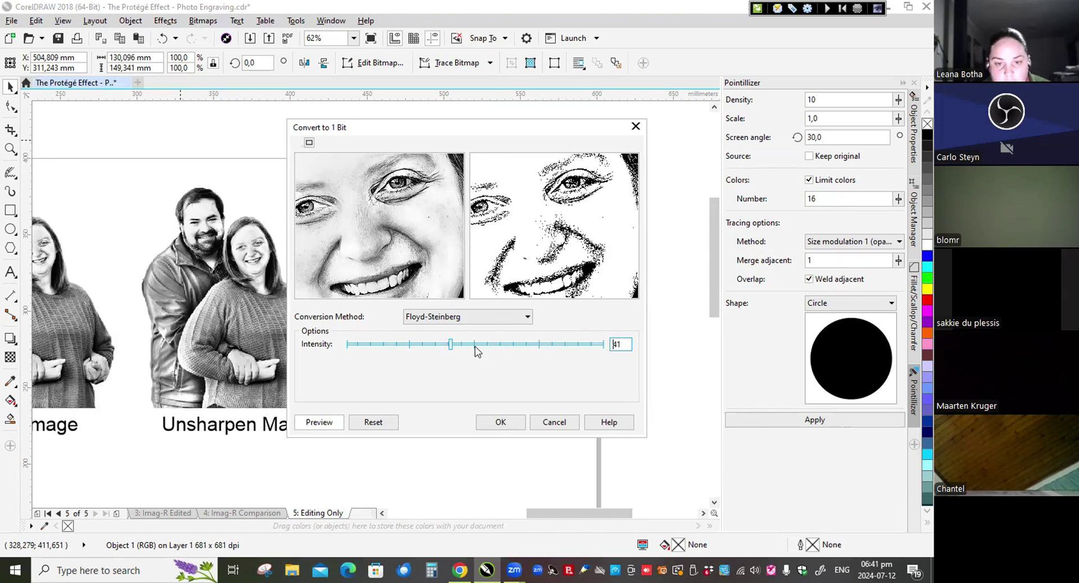
{"action": "left_click", "coordinate": [475, 348]}
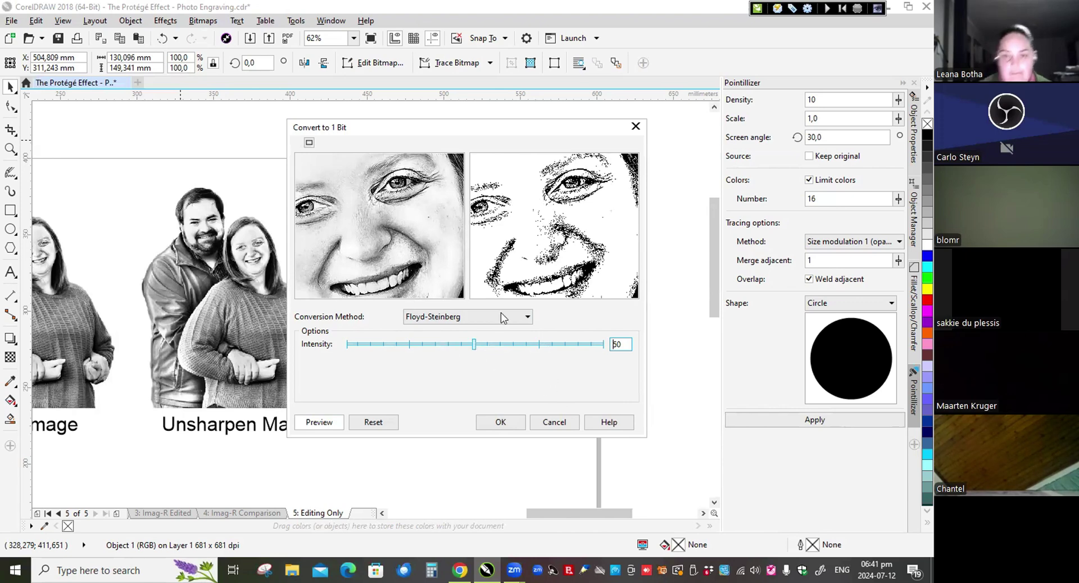
{"action": "left_click_drag", "start_coordinate": [339, 230], "coordinate": [399, 243]}
{"action": "left_click", "coordinate": [336, 249]}
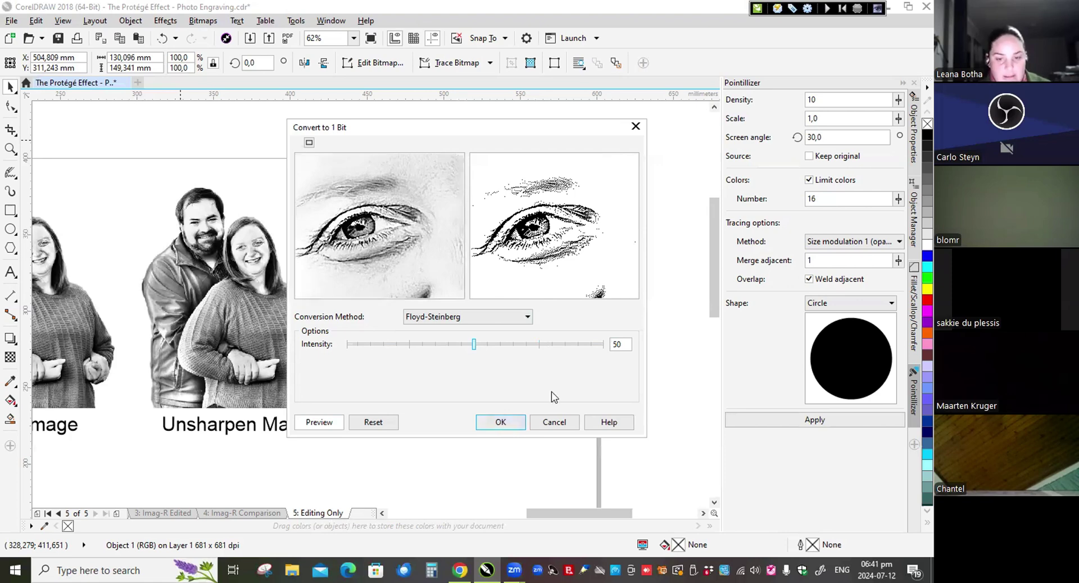
{"action": "left_click", "coordinate": [502, 423]}
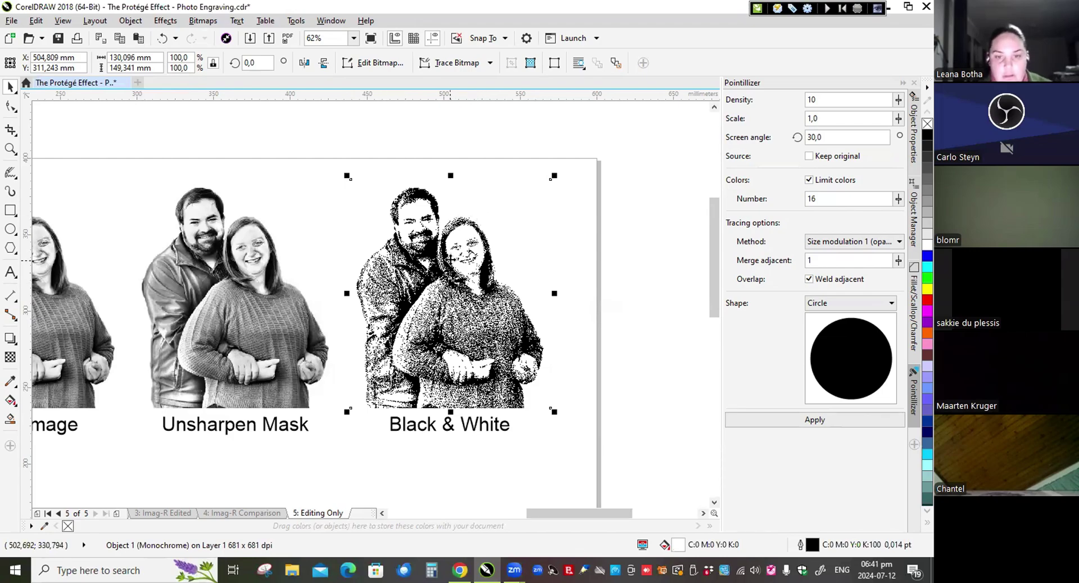
Step: Examine the dot pattern of the converted black-and-white photo up close on both the woman's and the man's faces
{"action": "scroll", "coordinate": [467, 254], "scroll_direction": "up", "scroll_amount": 2}
{"action": "scroll", "coordinate": [467, 254], "scroll_direction": "up", "scroll_amount": 2}
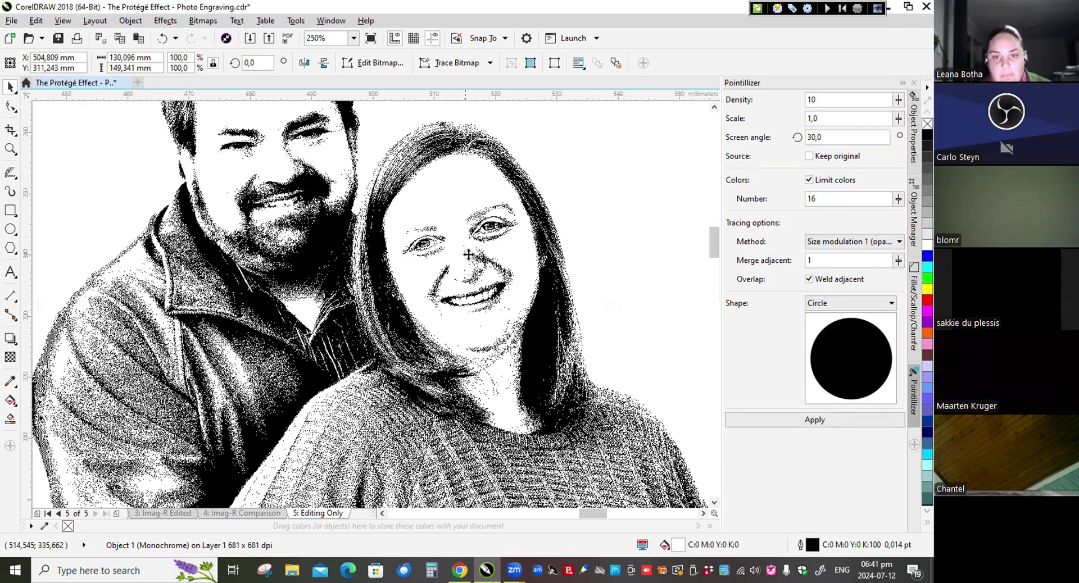
{"action": "scroll", "coordinate": [470, 252], "scroll_direction": "down", "scroll_amount": 2}
{"action": "scroll", "coordinate": [475, 246], "scroll_direction": "up", "scroll_amount": 4}
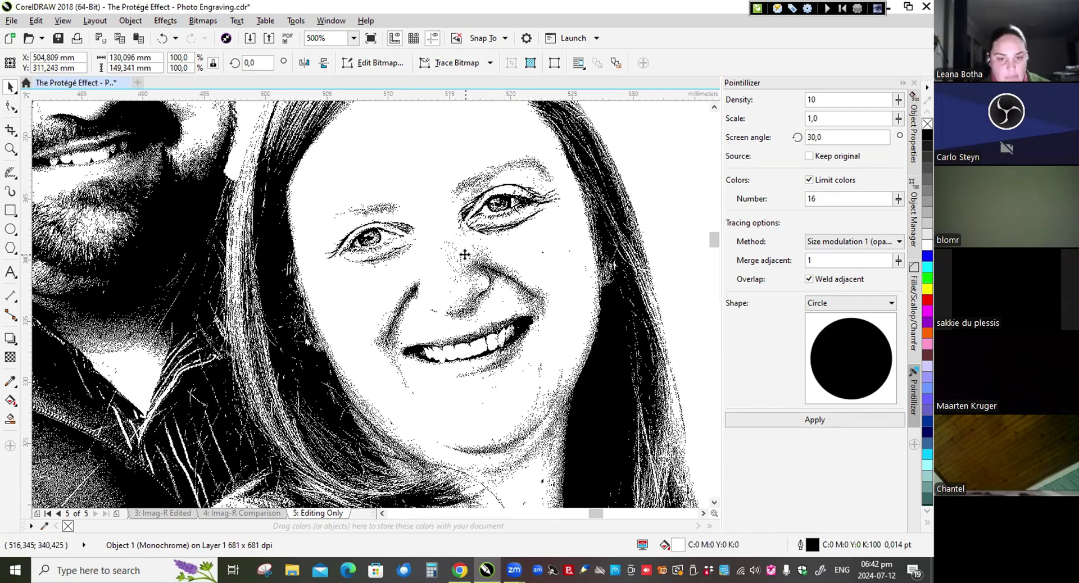
{"action": "scroll", "coordinate": [444, 243], "scroll_direction": "down", "scroll_amount": 1}
{"action": "scroll", "coordinate": [439, 244], "scroll_direction": "up", "scroll_amount": 2}
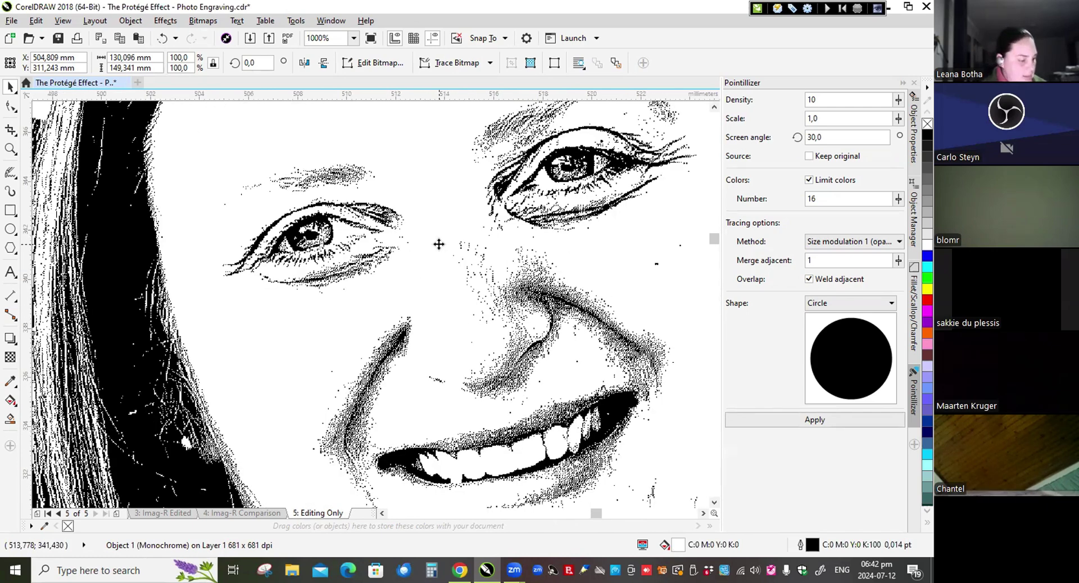
{"action": "scroll", "coordinate": [410, 247], "scroll_direction": "down", "scroll_amount": 4}
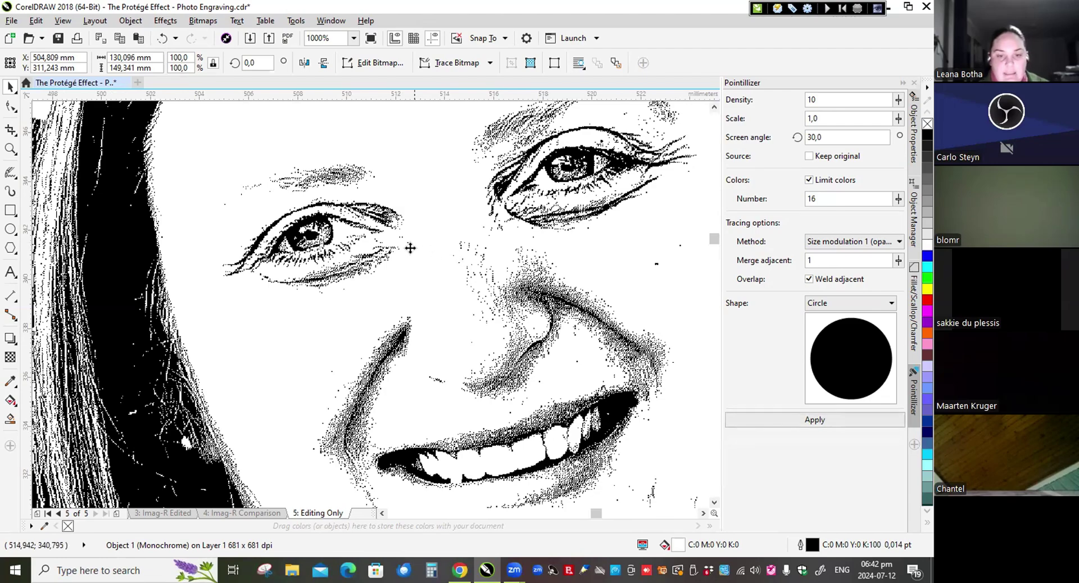
{"action": "scroll", "coordinate": [306, 207], "scroll_direction": "up", "scroll_amount": 3}
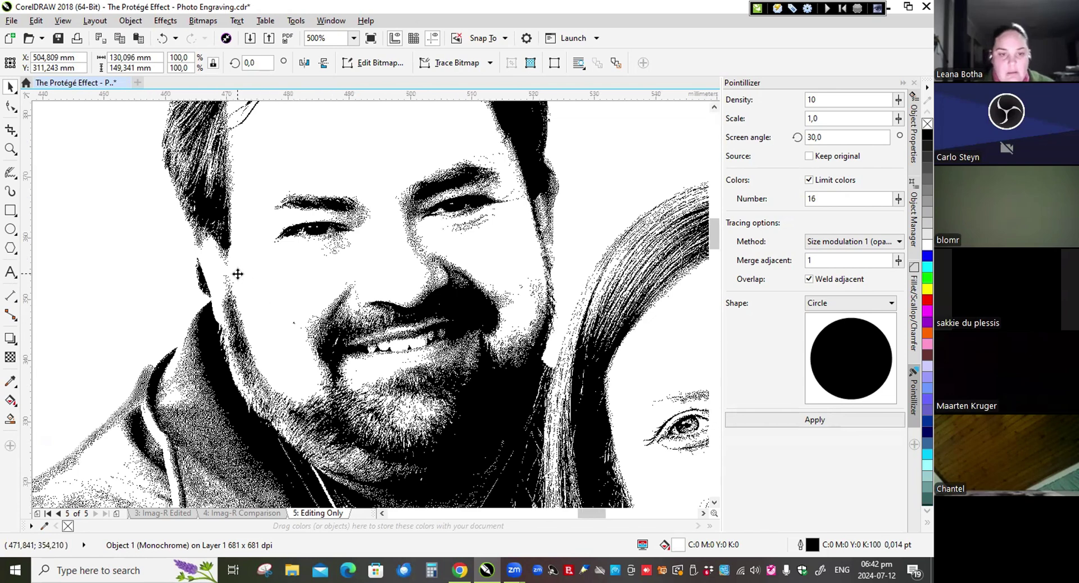
{"action": "scroll", "coordinate": [236, 272], "scroll_direction": "down", "scroll_amount": 4}
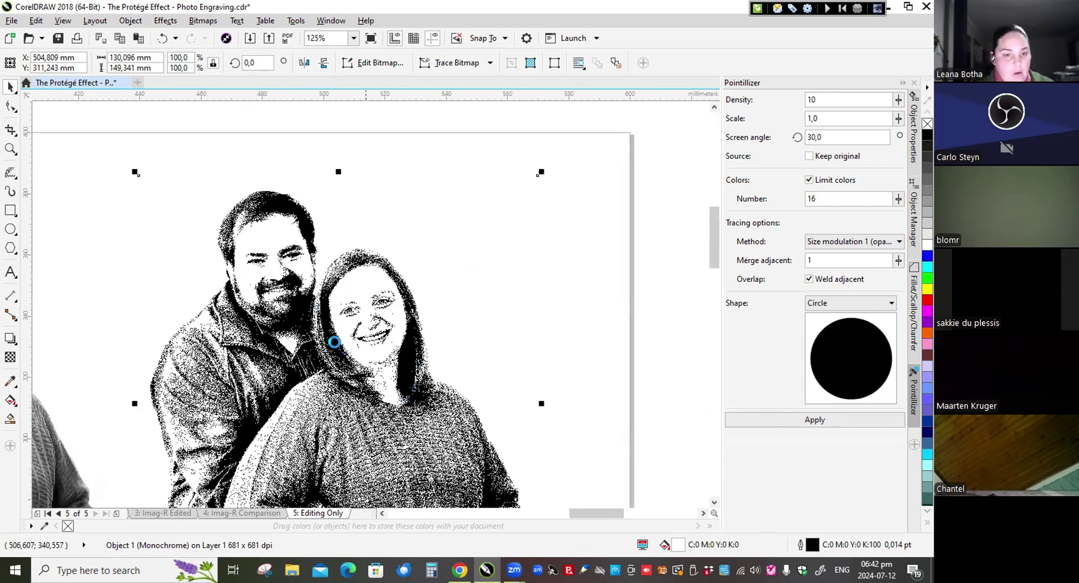
{"action": "scroll", "coordinate": [351, 355], "scroll_direction": "down", "scroll_amount": 2}
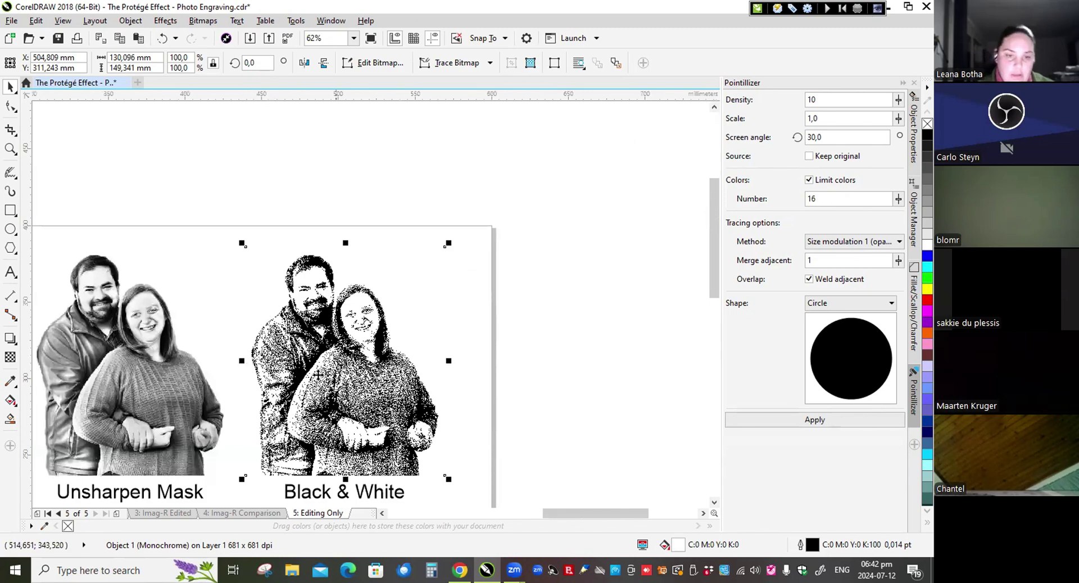
Step: Inspect the 1-bit Black & White photo at several zoom levels, comparing the couple's faces up close with the overall picture
{"action": "scroll", "coordinate": [358, 334], "scroll_direction": "up", "scroll_amount": 2}
{"action": "scroll", "coordinate": [358, 334], "scroll_direction": "up", "scroll_amount": 1}
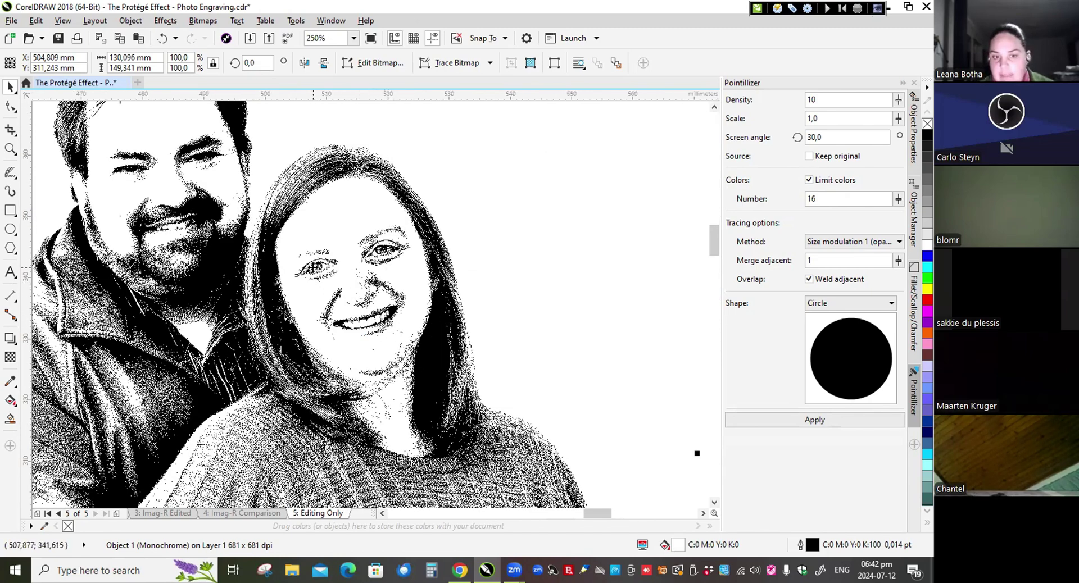
{"action": "scroll", "coordinate": [317, 271], "scroll_direction": "up", "scroll_amount": 1}
{"action": "scroll", "coordinate": [535, 286], "scroll_direction": "down", "scroll_amount": 1}
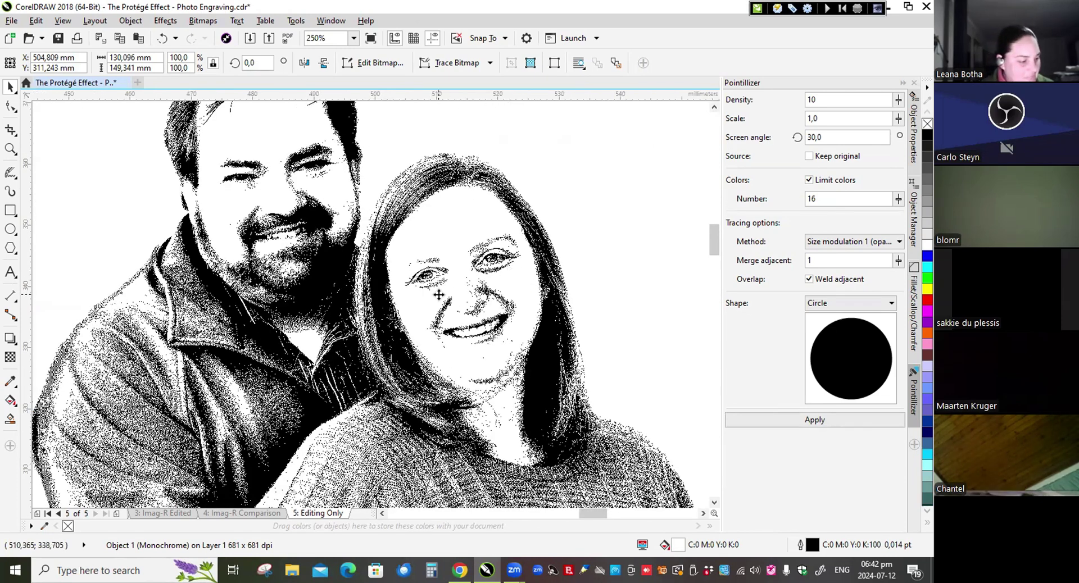
{"action": "scroll", "coordinate": [430, 260], "scroll_direction": "down", "scroll_amount": 1}
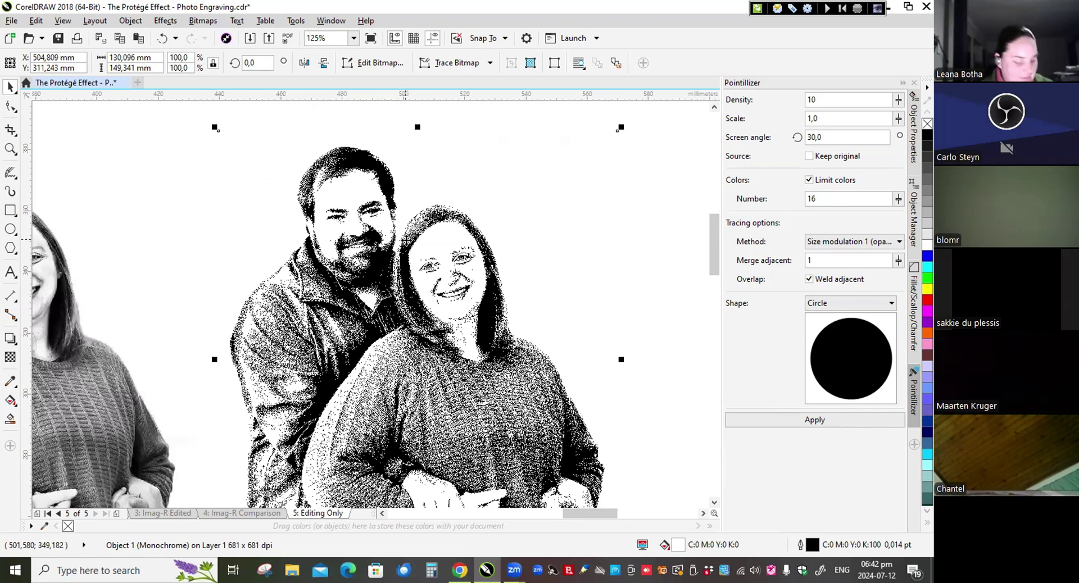
{"action": "scroll", "coordinate": [386, 233], "scroll_direction": "up", "scroll_amount": 1}
{"action": "scroll", "coordinate": [393, 247], "scroll_direction": "down", "scroll_amount": 1}
{"action": "scroll", "coordinate": [366, 199], "scroll_direction": "up", "scroll_amount": 1}
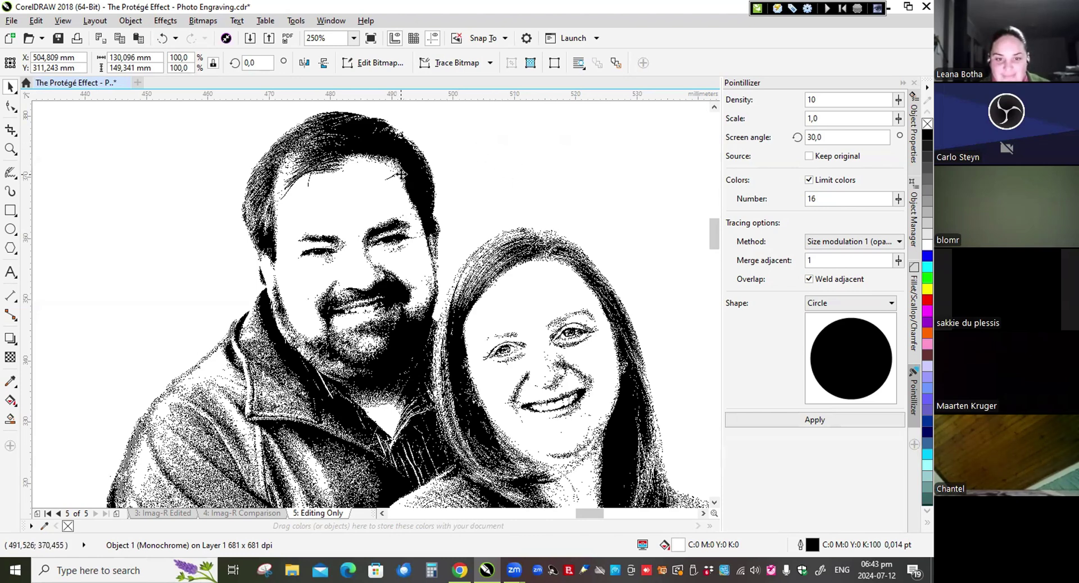
{"action": "scroll", "coordinate": [401, 174], "scroll_direction": "down", "scroll_amount": 2}
{"action": "scroll", "coordinate": [481, 281], "scroll_direction": "up", "scroll_amount": 4}
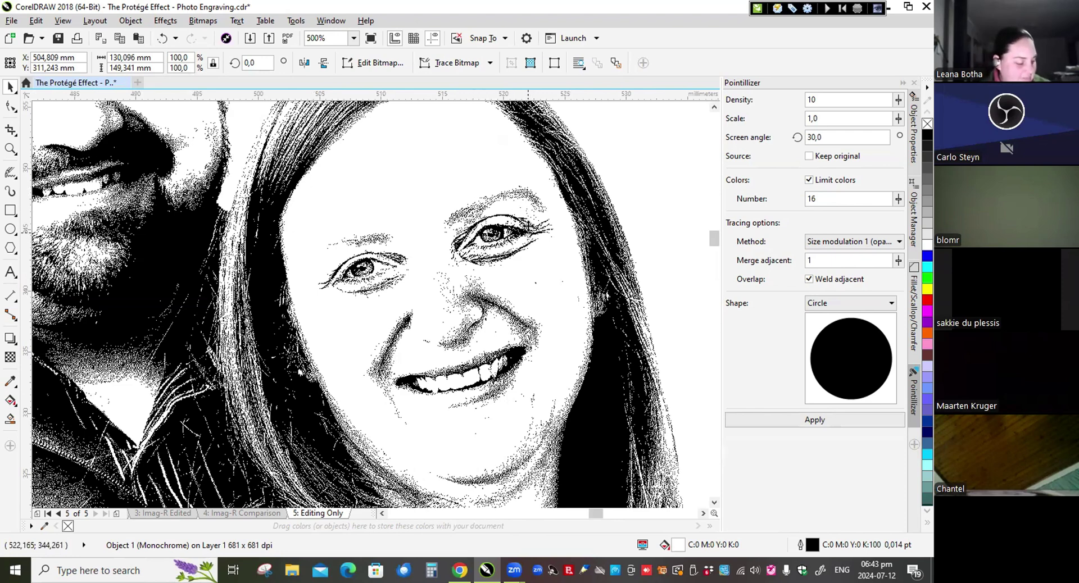
{"action": "scroll", "coordinate": [489, 246], "scroll_direction": "down", "scroll_amount": 2}
{"action": "scroll", "coordinate": [492, 247], "scroll_direction": "down", "scroll_amount": 4}
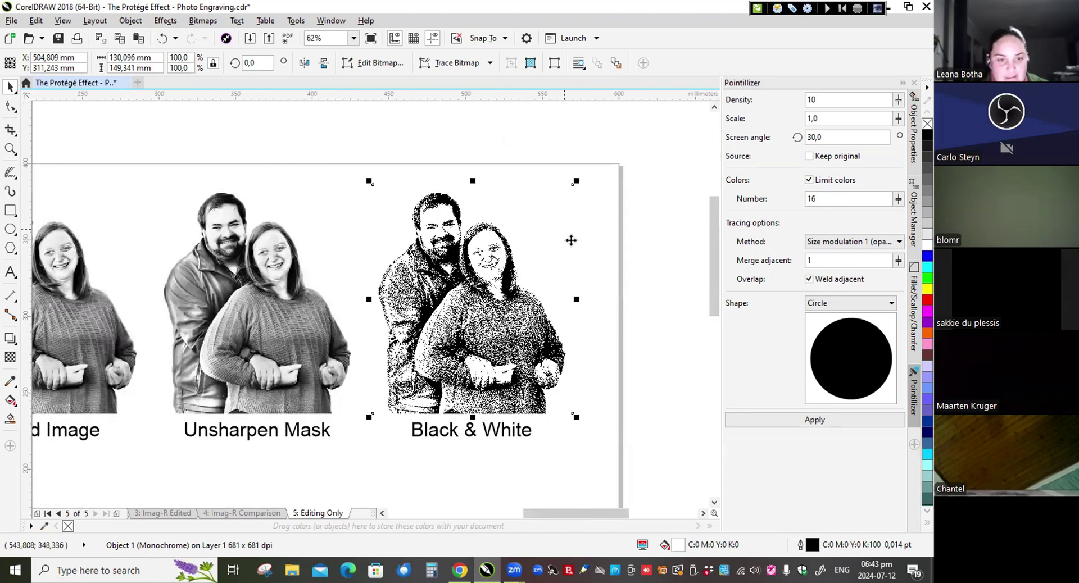
{"action": "left_click", "coordinate": [595, 255]}
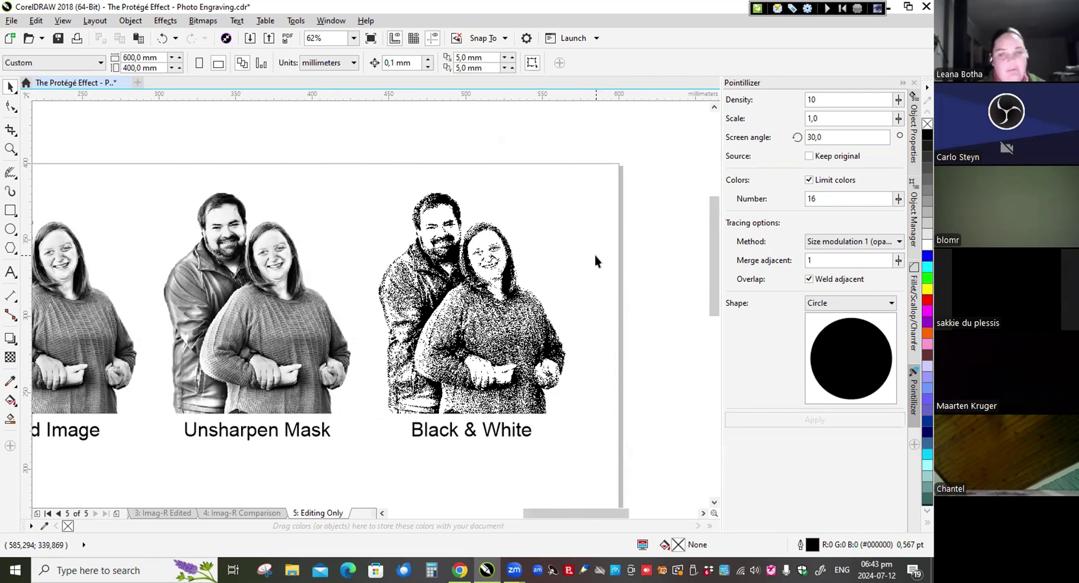
{"action": "left_click", "coordinate": [203, 21]}
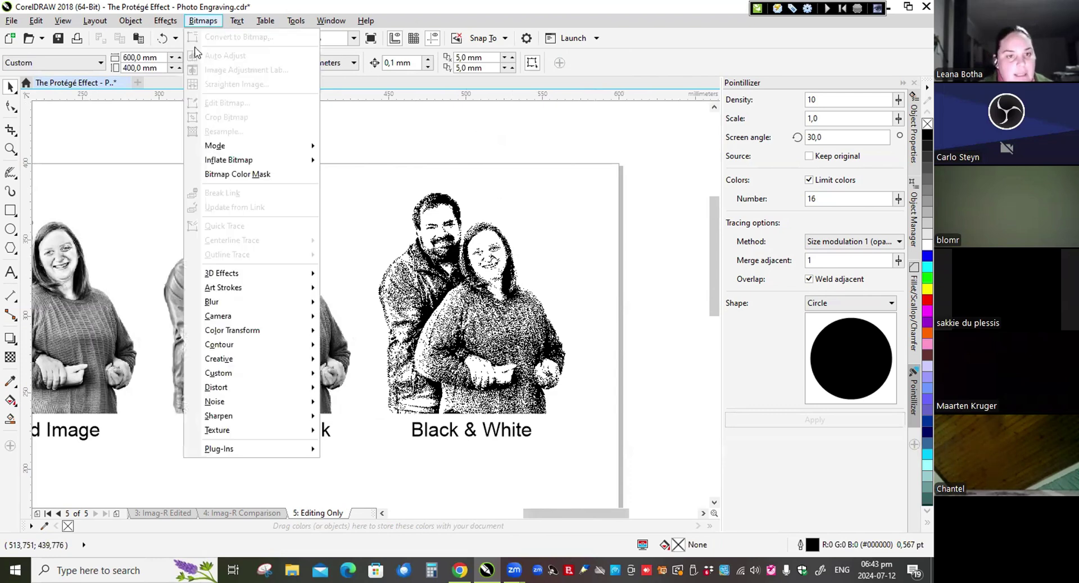
{"action": "key", "text": "Escape"}
{"action": "left_click", "coordinate": [251, 221]}
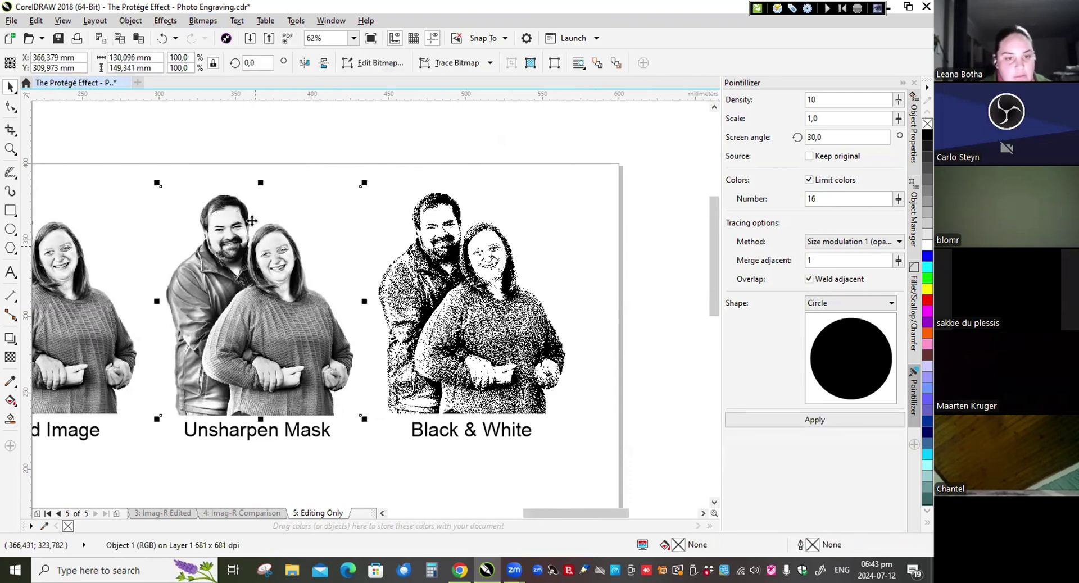
{"action": "left_click", "coordinate": [203, 21]}
{"action": "left_click", "coordinate": [203, 20]}
{"action": "left_click", "coordinate": [202, 22]}
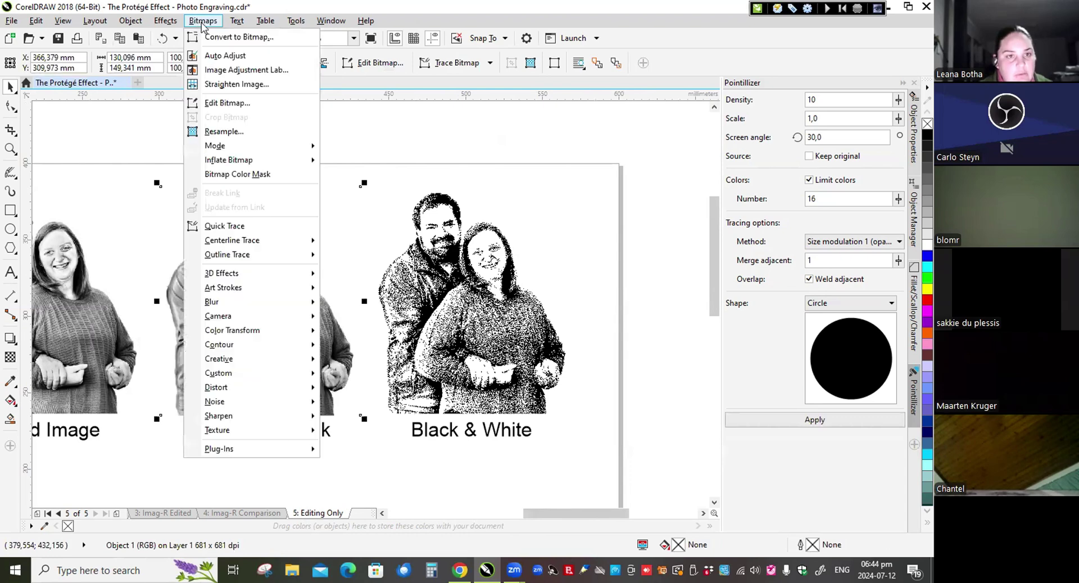
{"action": "mouse_move", "coordinate": [166, 25]}
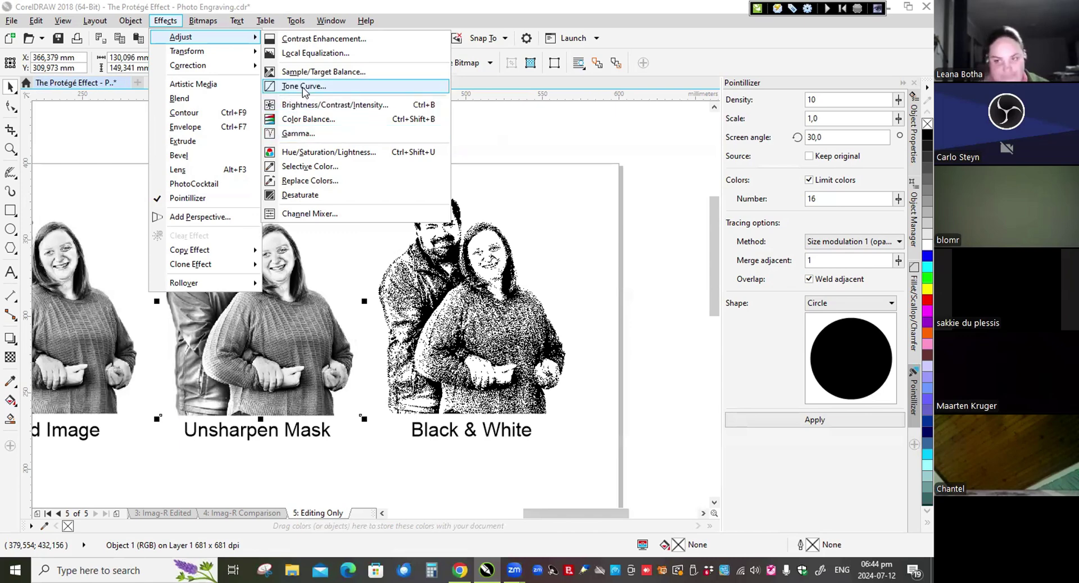
{"action": "left_click", "coordinate": [531, 159]}
{"action": "scroll", "coordinate": [528, 179], "scroll_direction": "down", "scroll_amount": 1}
{"action": "scroll", "coordinate": [168, 186], "scroll_direction": "down", "scroll_amount": 1}
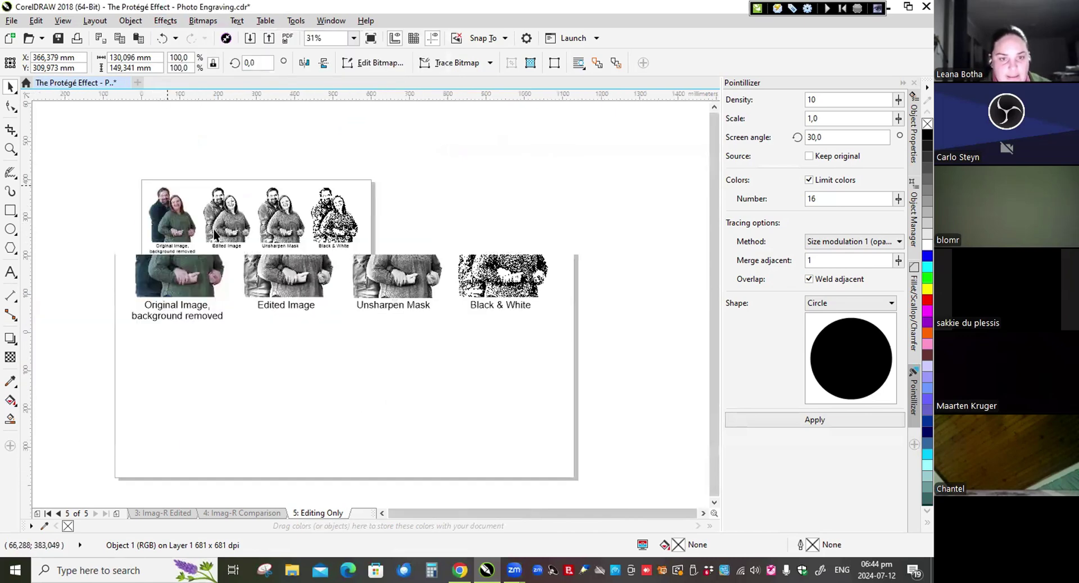
{"action": "scroll", "coordinate": [158, 213], "scroll_direction": "up", "scroll_amount": 1}
{"action": "scroll", "coordinate": [156, 220], "scroll_direction": "up", "scroll_amount": 1}
{"action": "scroll", "coordinate": [168, 216], "scroll_direction": "down", "scroll_amount": 1}
{"action": "scroll", "coordinate": [169, 216], "scroll_direction": "up", "scroll_amount": 1}
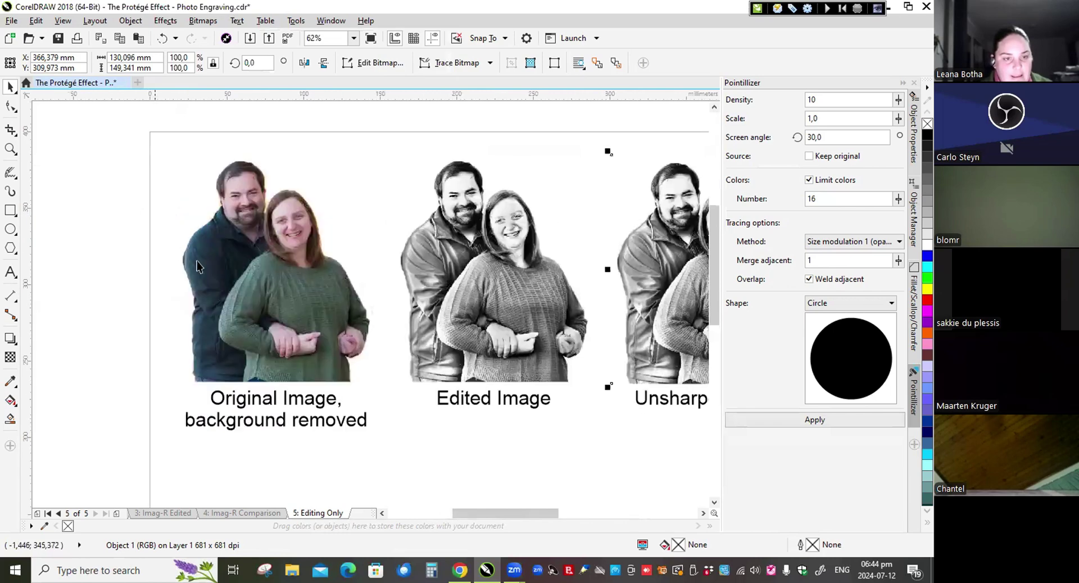
{"action": "left_click", "coordinate": [237, 269]}
{"action": "left_click", "coordinate": [131, 20]}
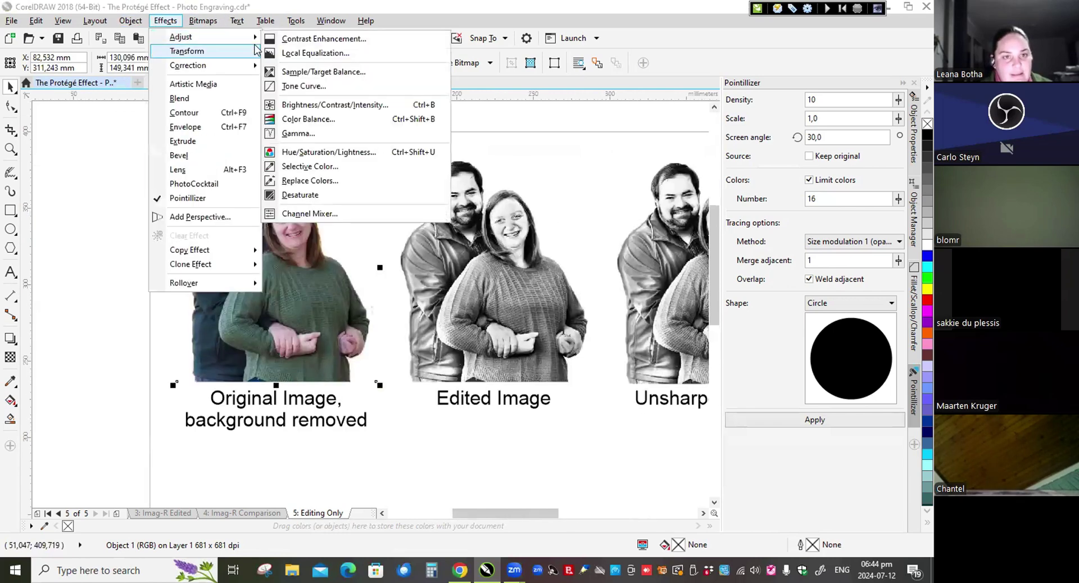
{"action": "left_click", "coordinate": [306, 86]}
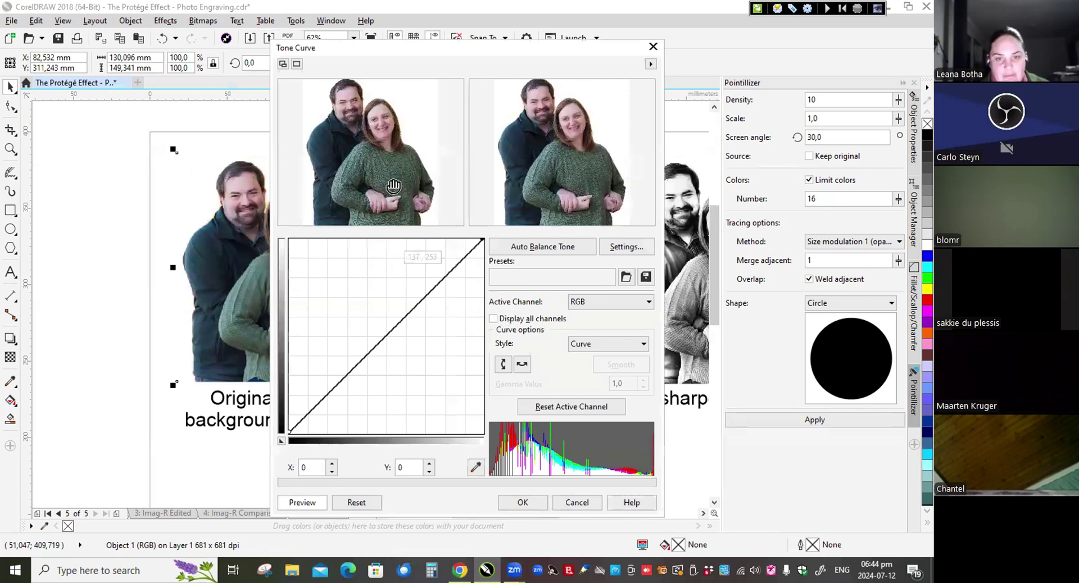
{"action": "left_click", "coordinate": [576, 502]}
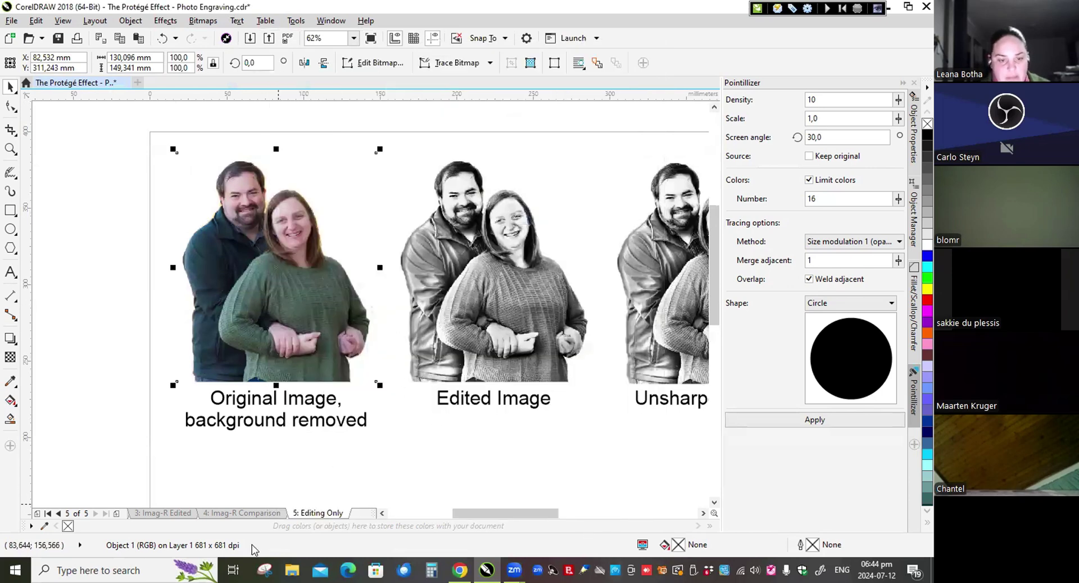
Step: Browse the document's pages back to Original Image and return to the Imag-R Unedited page
{"action": "left_click", "coordinate": [163, 513]}
{"action": "scroll", "coordinate": [522, 268], "scroll_direction": "down", "scroll_amount": 1}
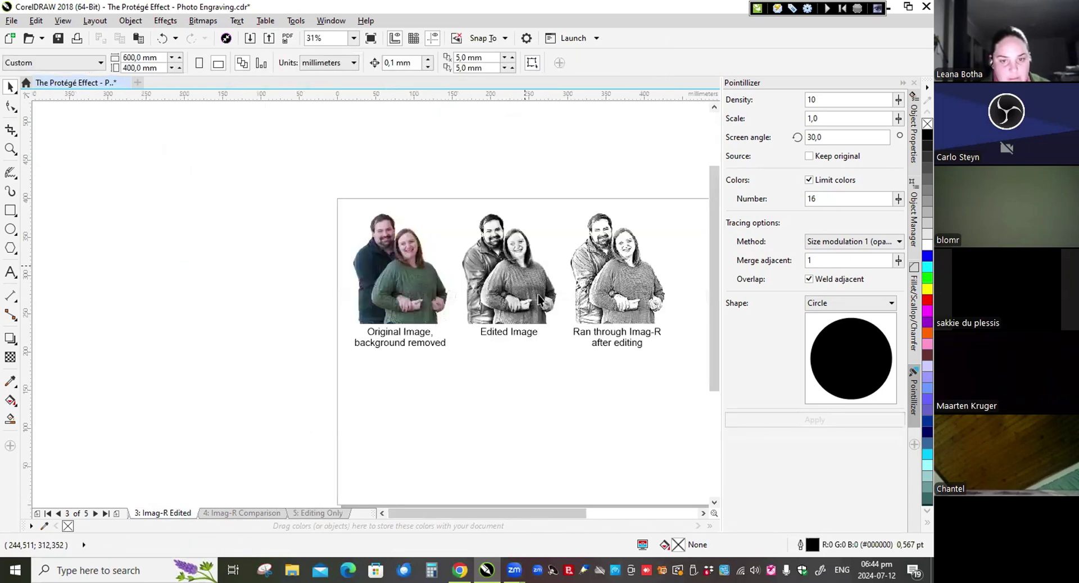
{"action": "left_click", "coordinate": [59, 514]}
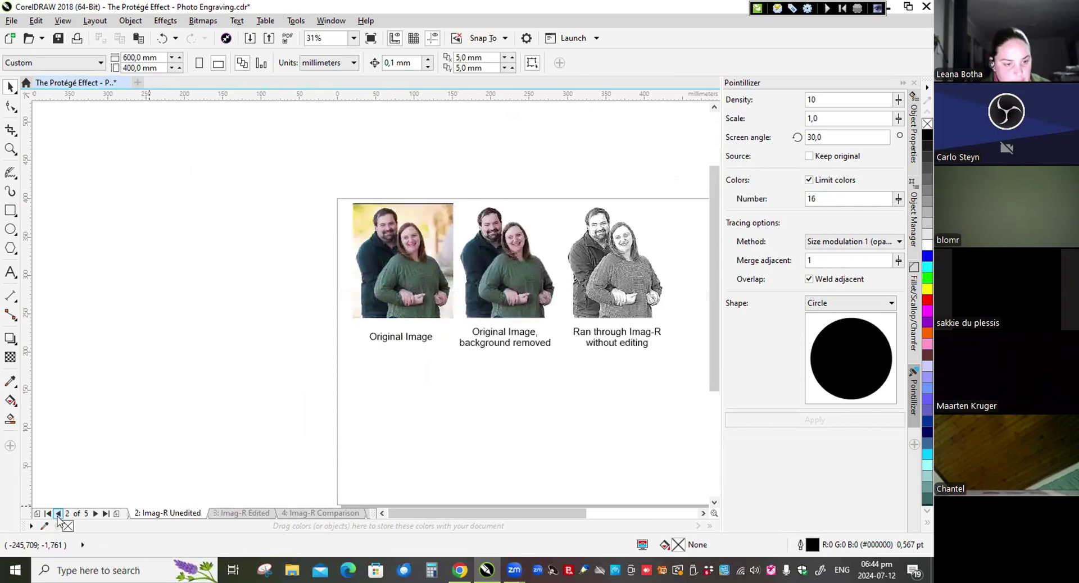
{"action": "left_click", "coordinate": [59, 513]}
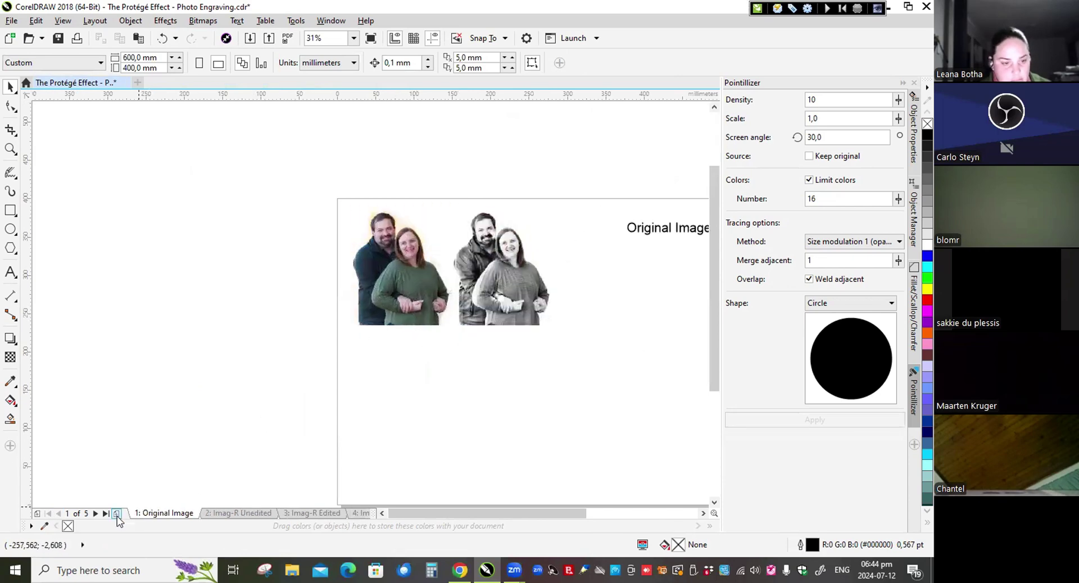
{"action": "left_click", "coordinate": [96, 514]}
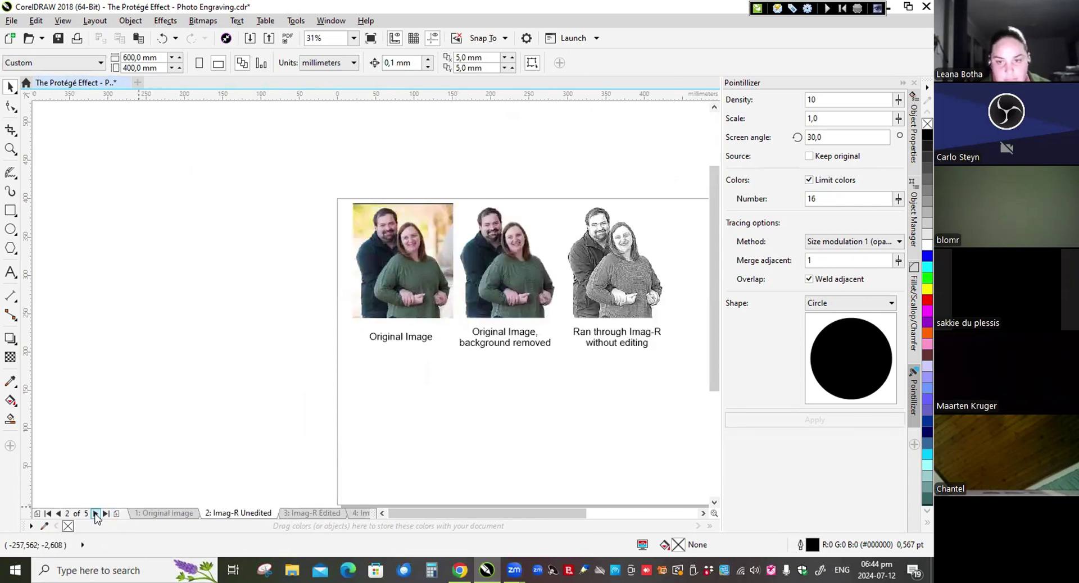
Step: Try a Tone Curve on the background-removed colour photo, lifting the shadows with a point at 45, 80 and previewing the woman's face
{"action": "left_click", "coordinate": [532, 240]}
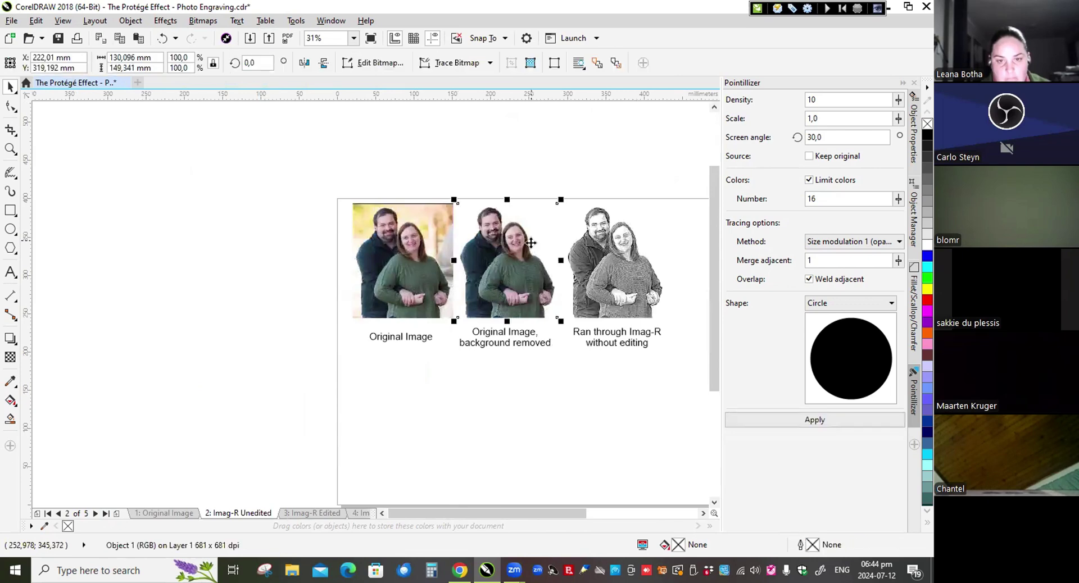
{"action": "scroll", "coordinate": [579, 264], "scroll_direction": "up", "scroll_amount": 2}
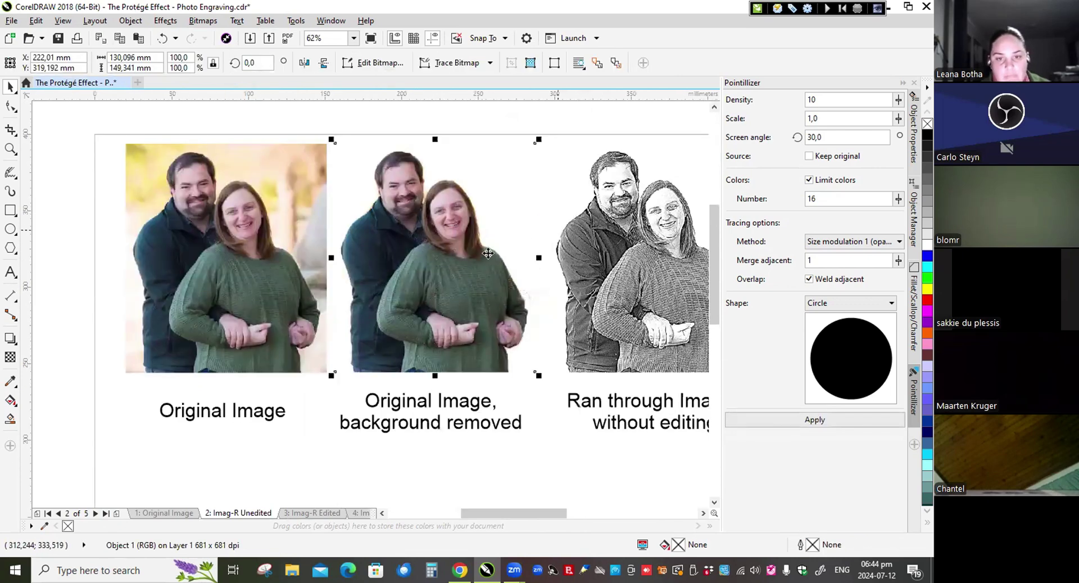
{"action": "left_click", "coordinate": [176, 23]}
{"action": "mouse_move", "coordinate": [193, 37]}
{"action": "left_click", "coordinate": [304, 89]}
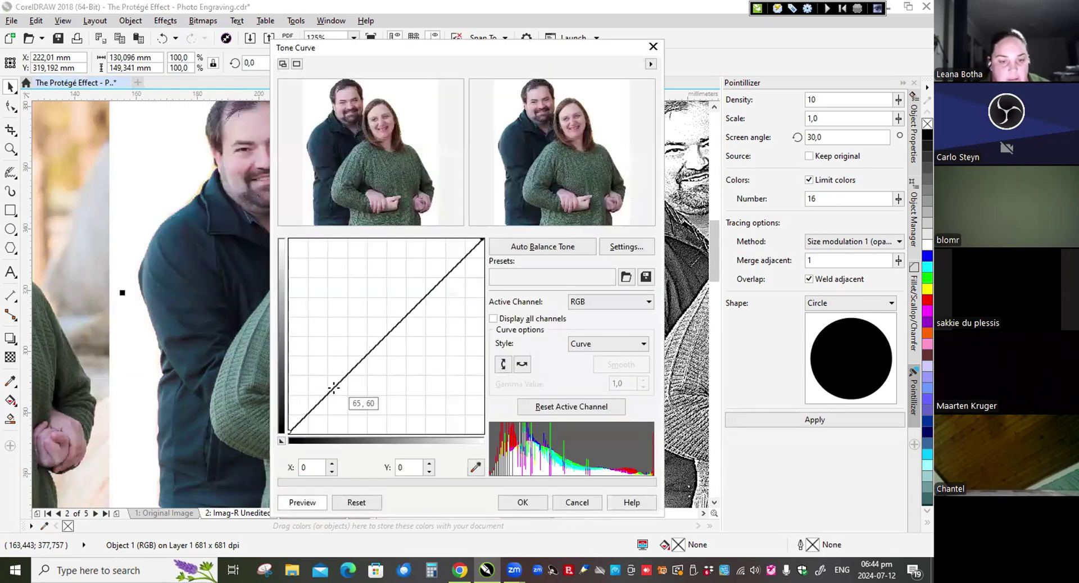
{"action": "left_click_drag", "start_coordinate": [333, 388], "coordinate": [318, 366]}
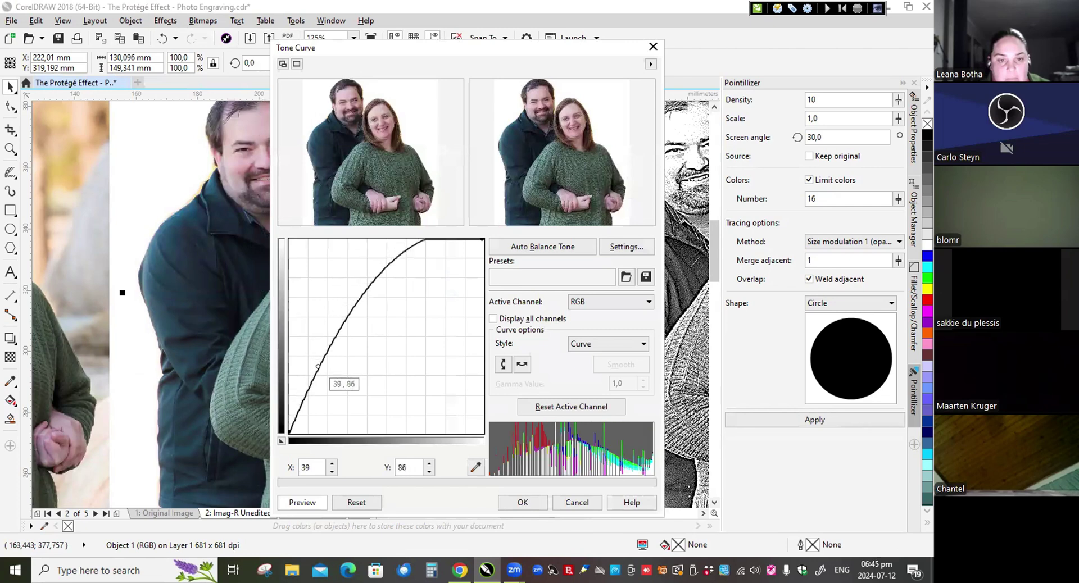
{"action": "scroll", "coordinate": [388, 110], "scroll_direction": "up", "scroll_amount": 4}
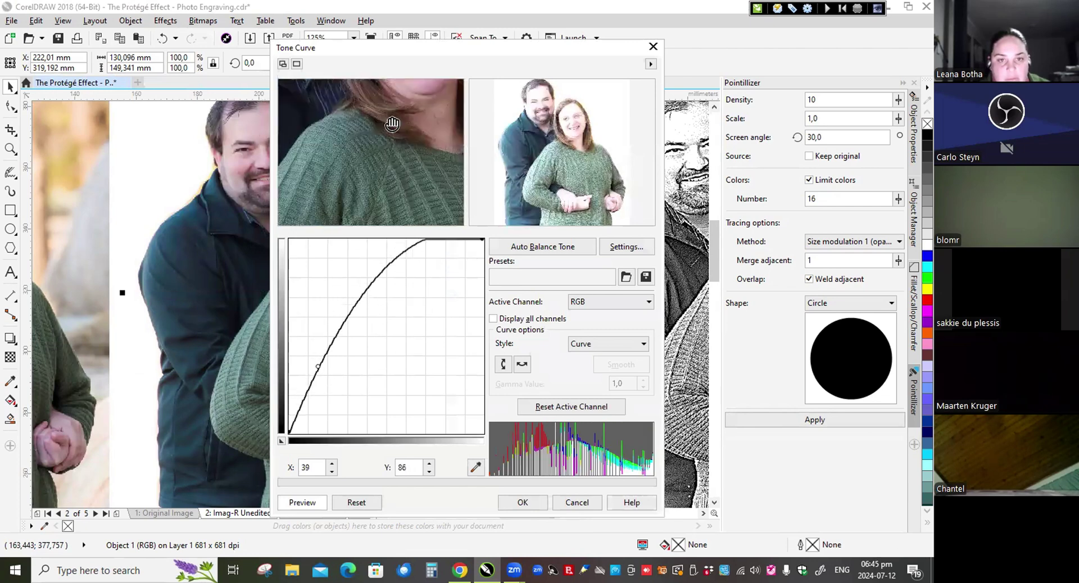
{"action": "left_click_drag", "start_coordinate": [392, 123], "coordinate": [376, 181]}
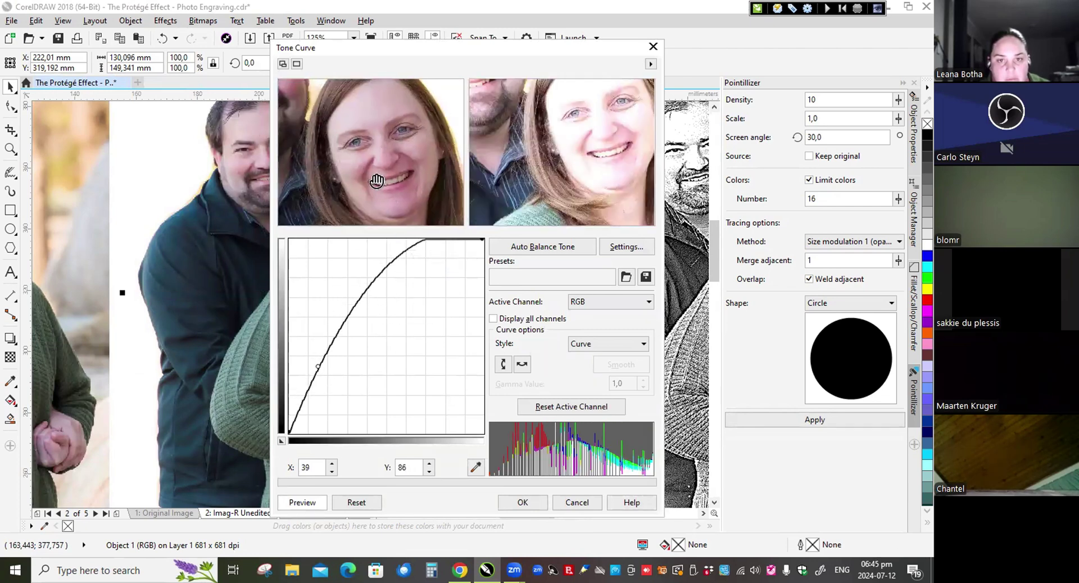
{"action": "left_click_drag", "start_coordinate": [318, 367], "coordinate": [323, 371]}
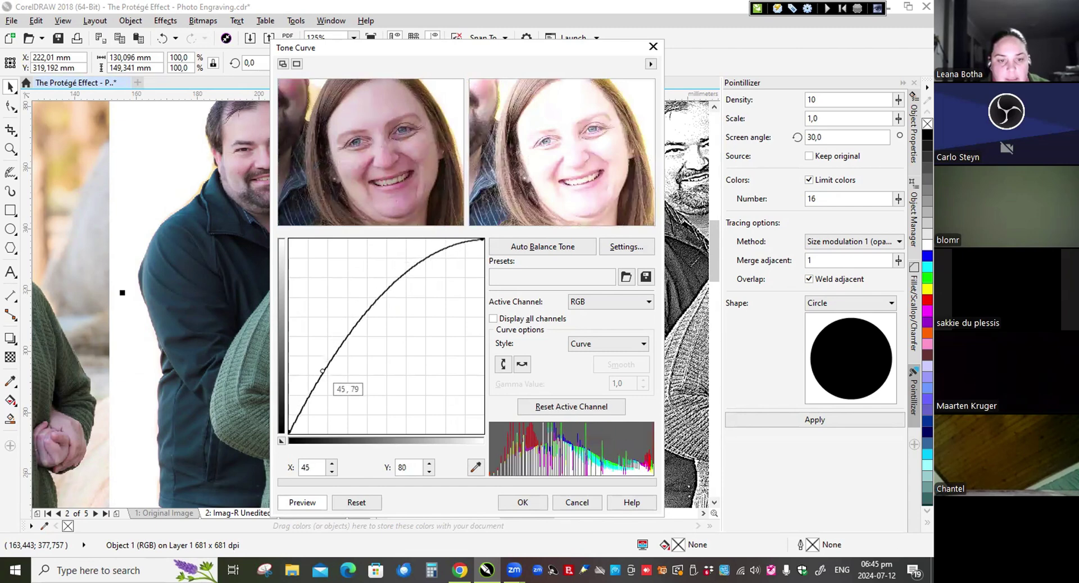
Step: Try a second tone curve point at 208, 164 and at 127, 199, and shift the shadow point to 88, 84
{"action": "left_click_drag", "start_coordinate": [430, 257], "coordinate": [447, 308]}
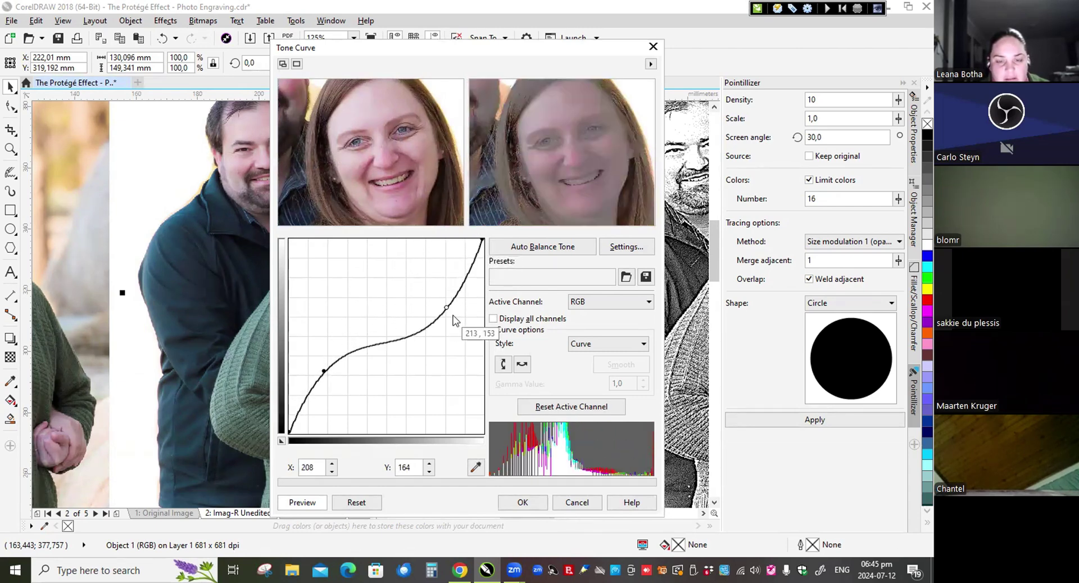
{"action": "left_click_drag", "start_coordinate": [446, 308], "coordinate": [384, 281]}
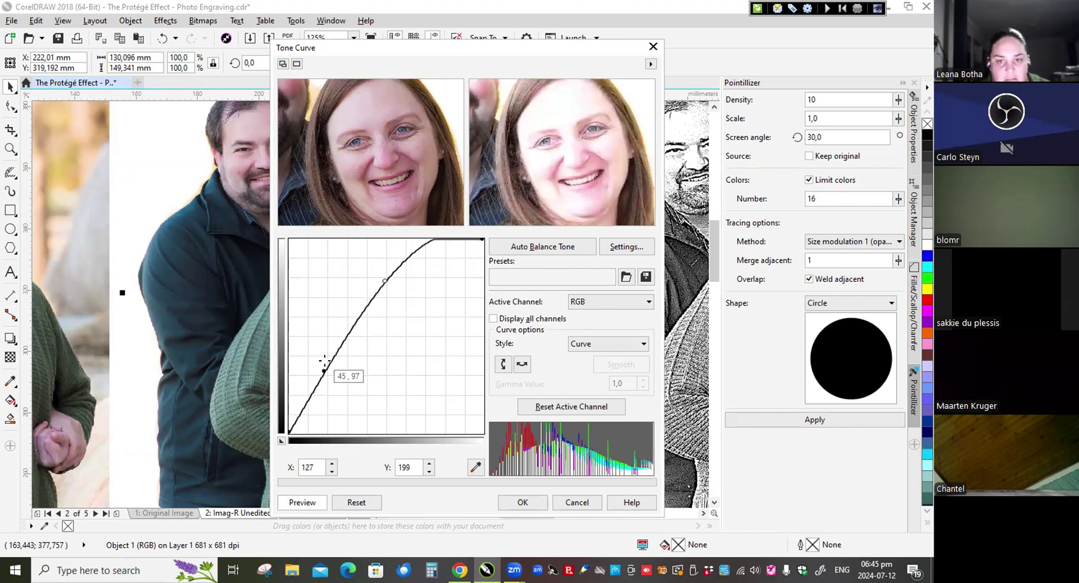
{"action": "left_click_drag", "start_coordinate": [323, 371], "coordinate": [356, 367]}
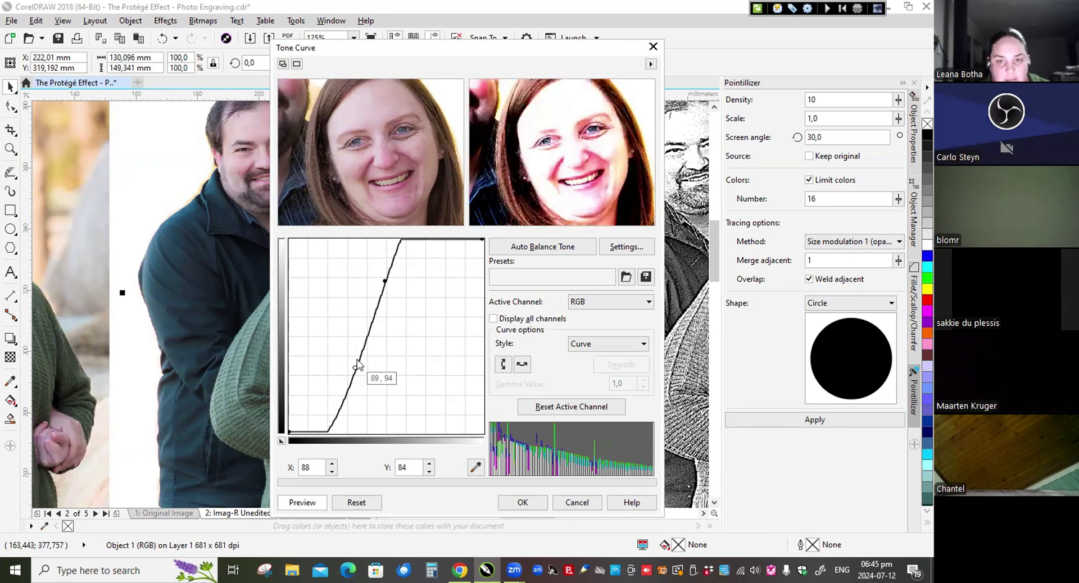
Step: Try the shadow point at 68, 100, check the woman's face in the preview and cancel the tone curve adjustment
{"action": "left_click_drag", "start_coordinate": [377, 135], "coordinate": [378, 172]}
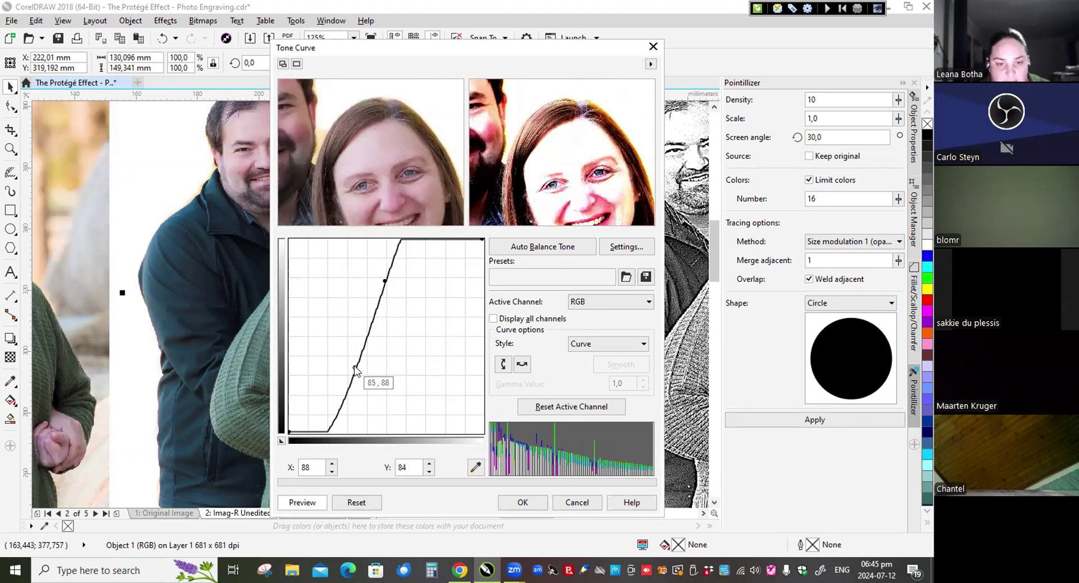
{"action": "left_click_drag", "start_coordinate": [355, 369], "coordinate": [340, 356]}
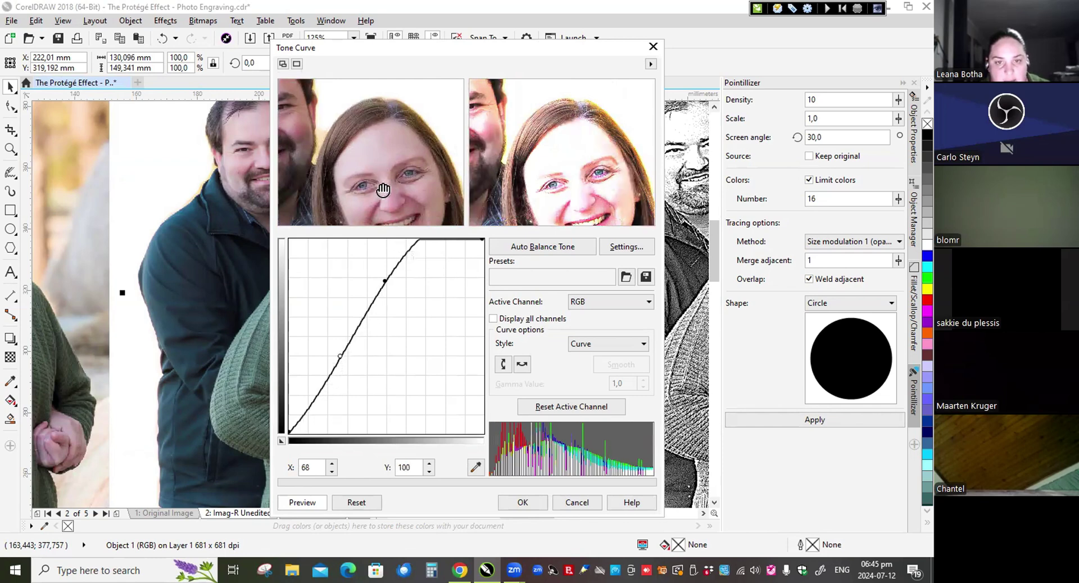
{"action": "left_click_drag", "start_coordinate": [373, 181], "coordinate": [374, 165]}
{"action": "left_click", "coordinate": [371, 170]}
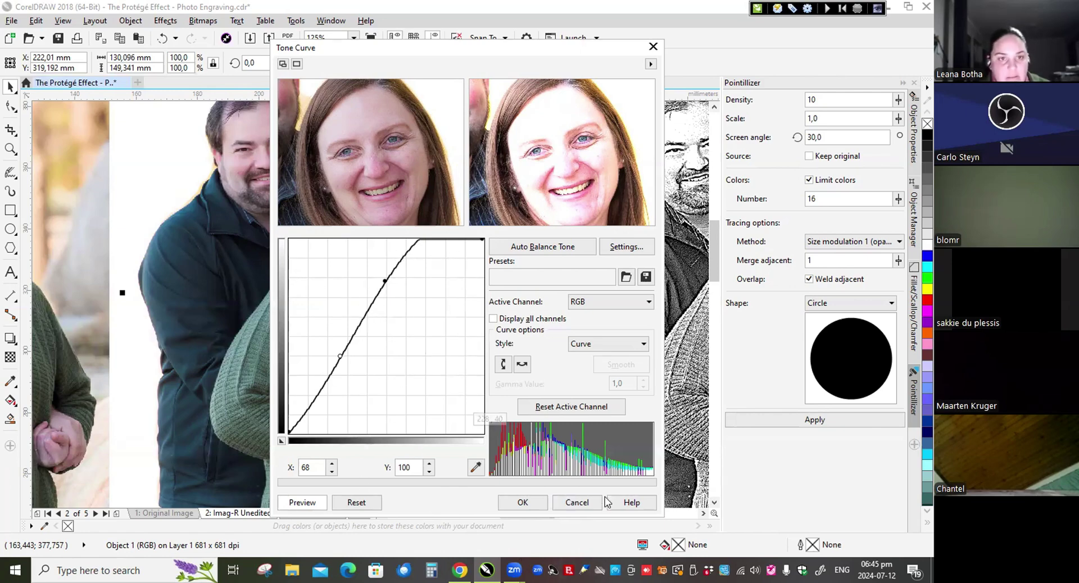
{"action": "left_click", "coordinate": [571, 503]}
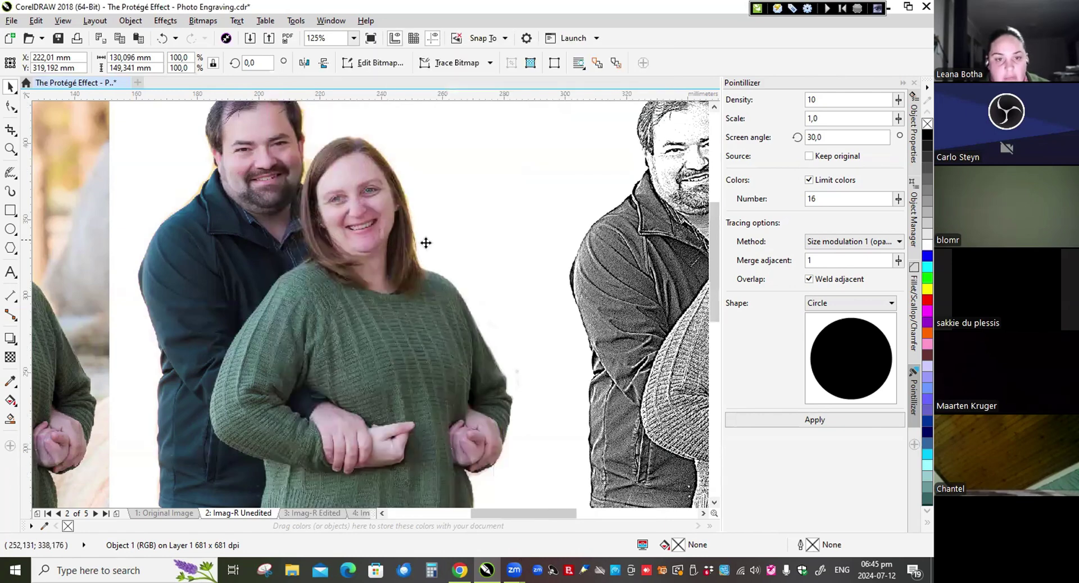
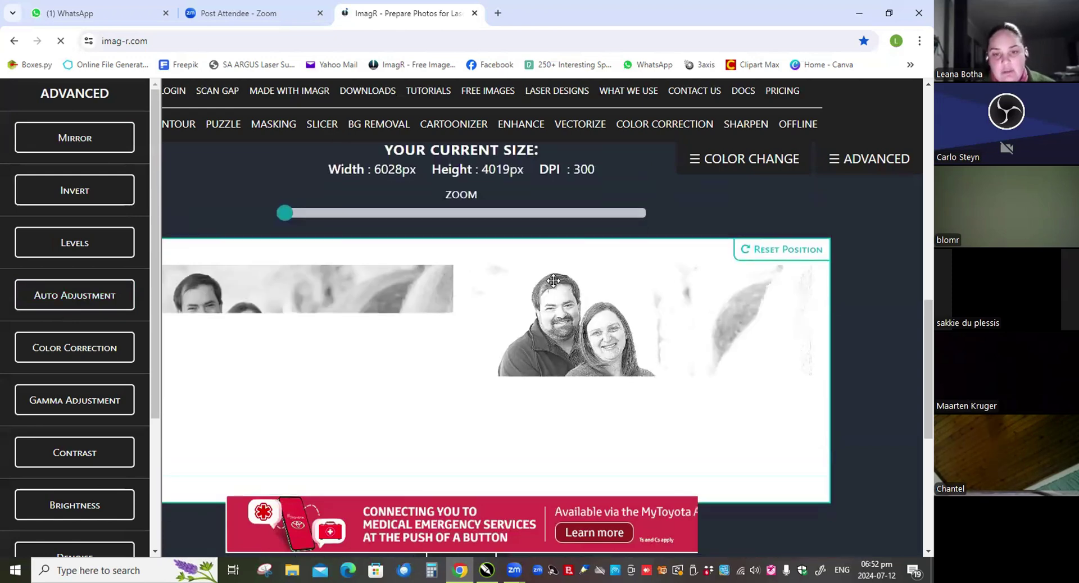
Step: Look over the processed photo preview and the remaining advanced adjustments in ImagR
{"action": "scroll", "coordinate": [554, 280], "scroll_direction": "down", "scroll_amount": 1}
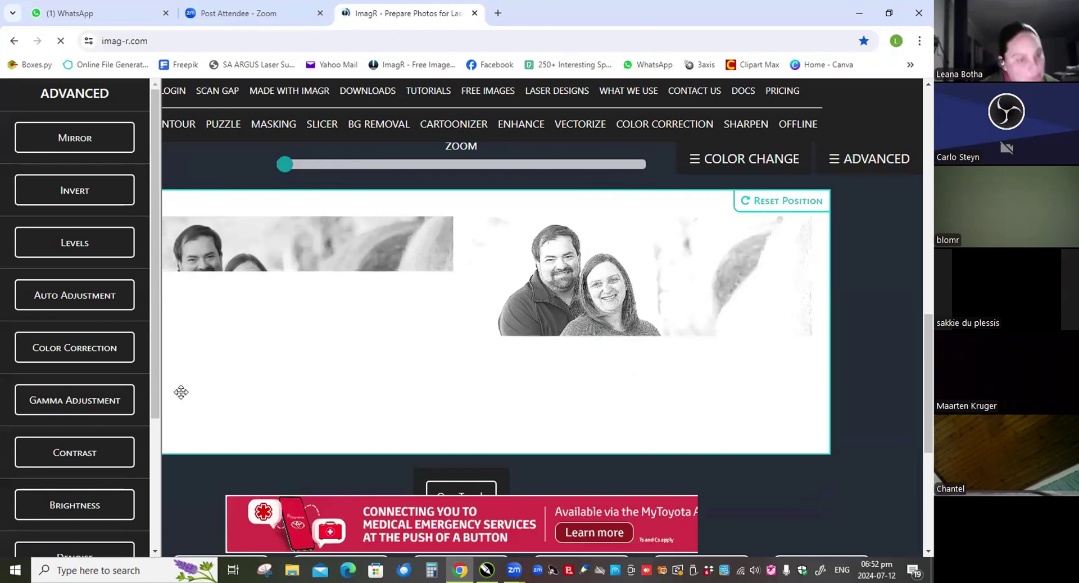
{"action": "scroll", "coordinate": [61, 326], "scroll_direction": "down", "scroll_amount": 2}
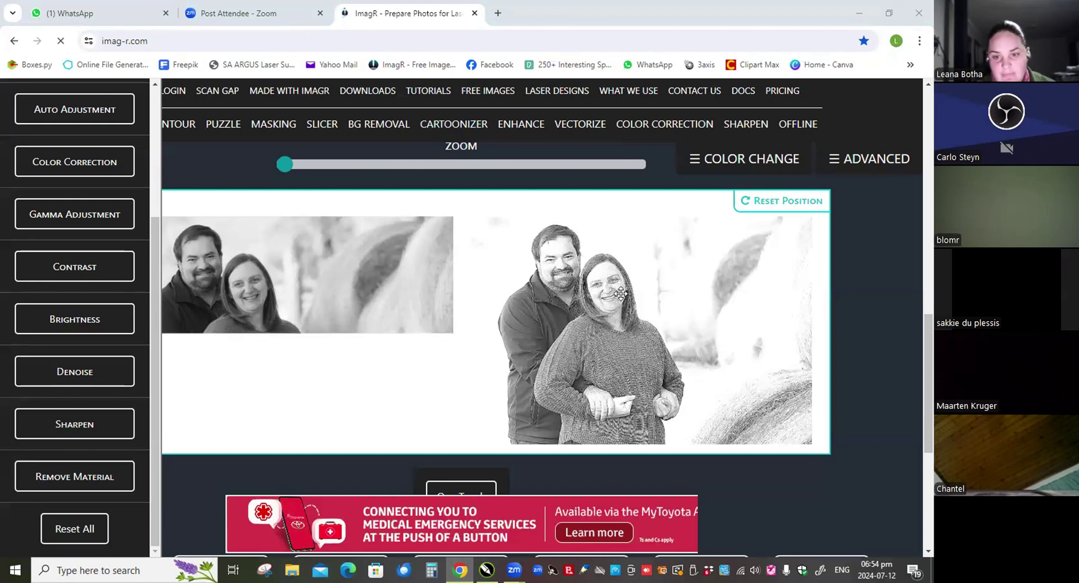
{"action": "scroll", "coordinate": [546, 218], "scroll_direction": "down", "scroll_amount": 1}
{"action": "scroll", "coordinate": [547, 218], "scroll_direction": "up", "scroll_amount": 1}
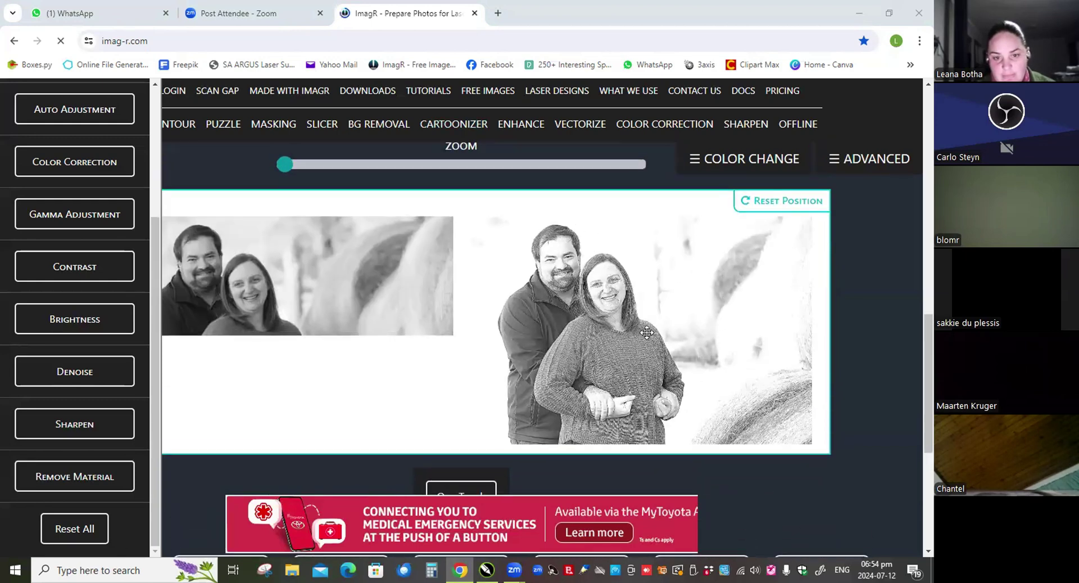